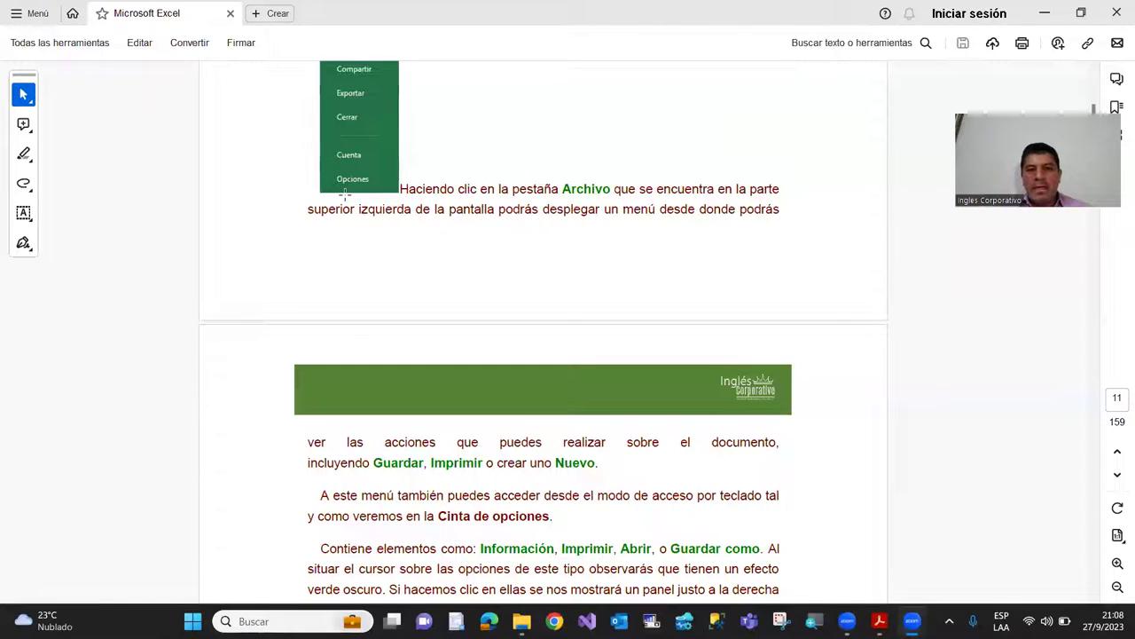
Zoom the Excel manual PDF in to 125%.
scroll(757, 301, "up", 1)
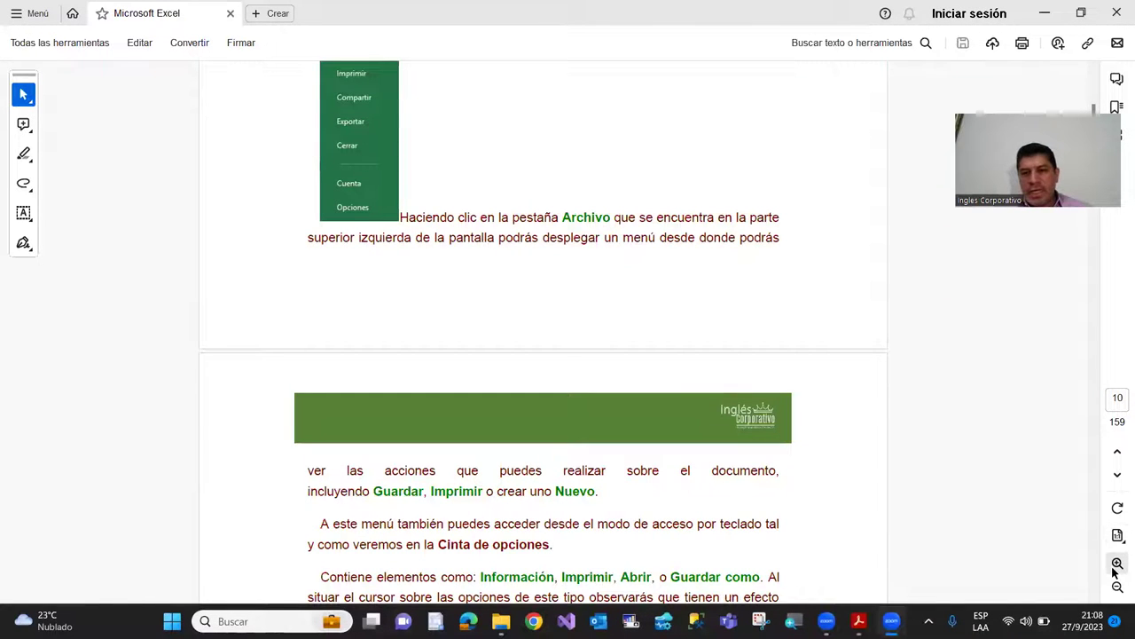
left_click(1118, 563)
scroll(321, 294, "up", 1)
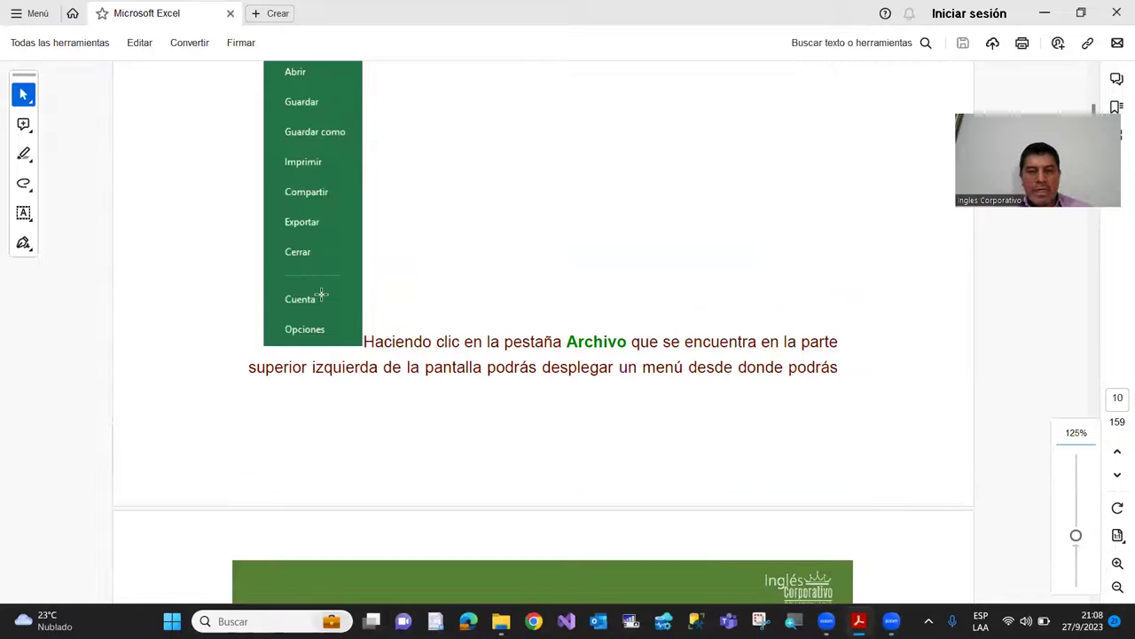
Scroll to page 11, section 1.5 Conceptos de Excel on the Libro, then bring up the course folder.
scroll(321, 293, "down", 5)
scroll(325, 299, "down", 2)
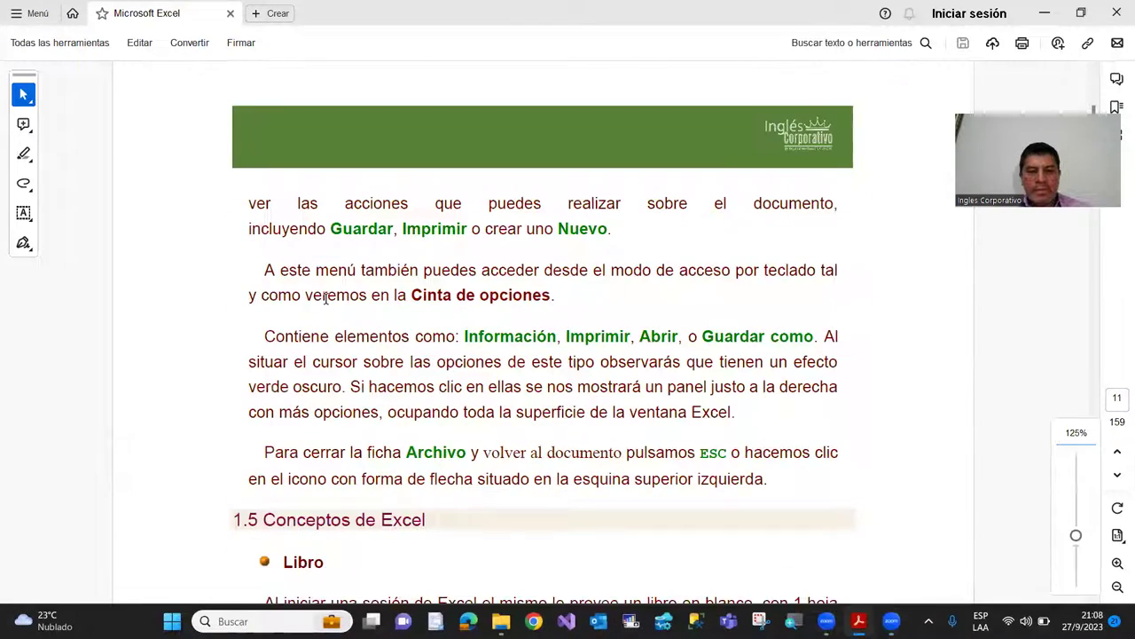
scroll(326, 299, "down", 2)
scroll(325, 299, "down", 1)
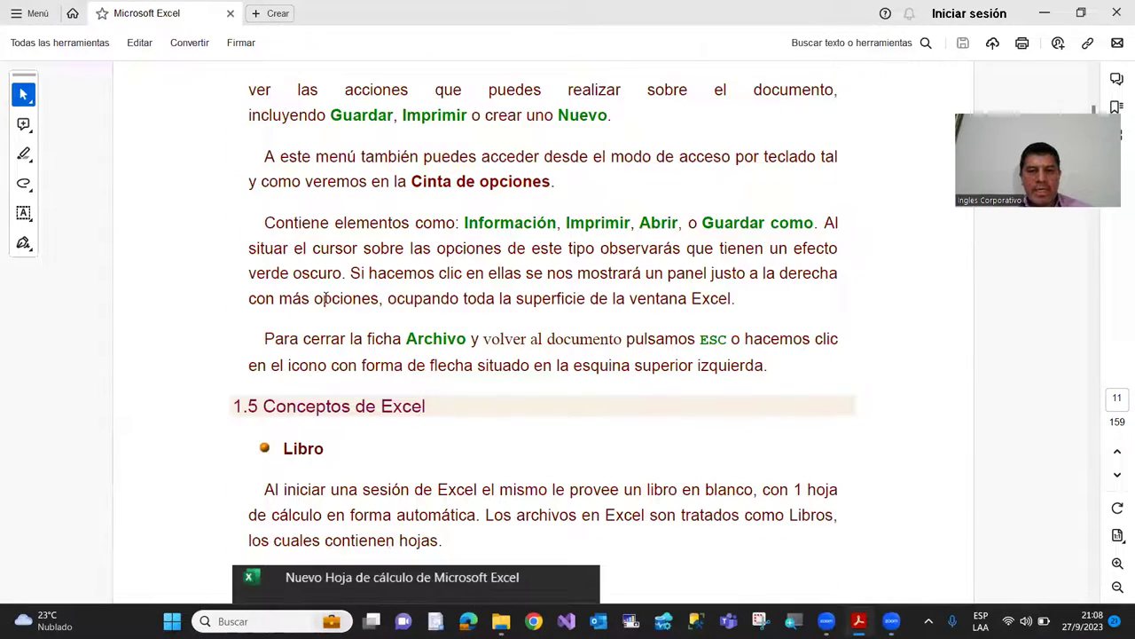
scroll(326, 299, "down", 2)
scroll(326, 299, "down", 2)
scroll(326, 299, "down", 2)
scroll(326, 299, "down", 1)
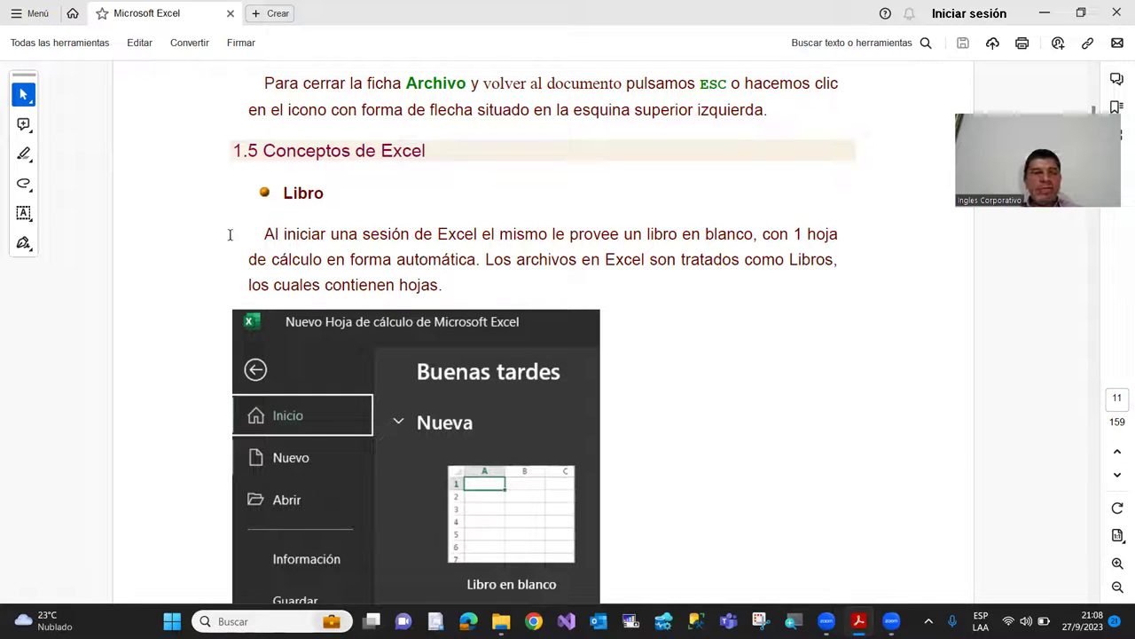
scroll(211, 240, "down", 1)
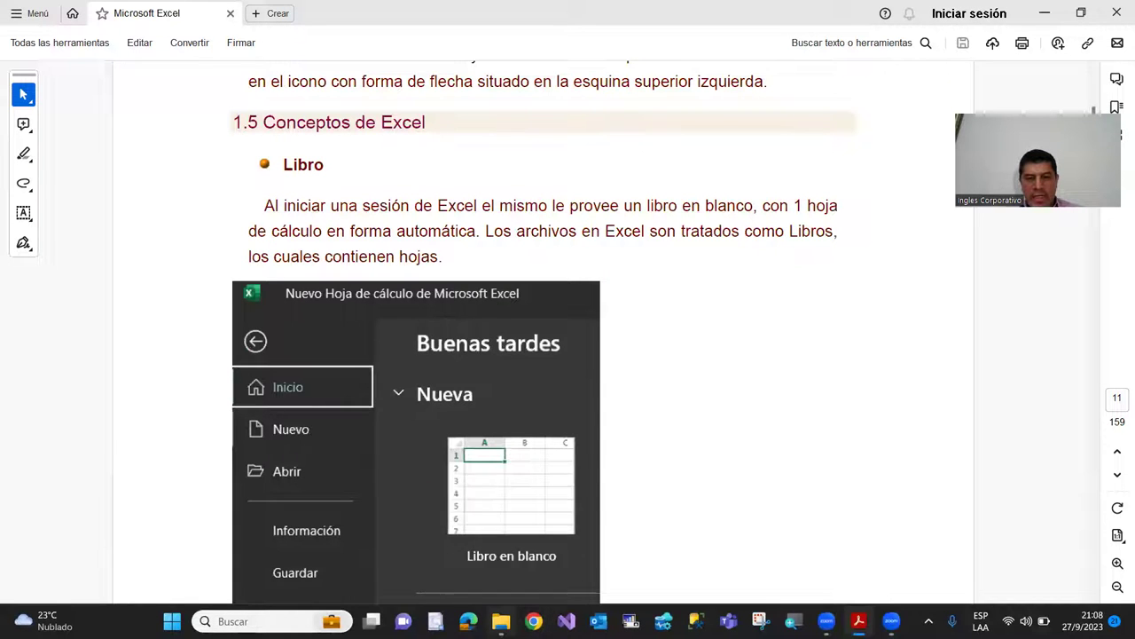
left_click(501, 621)
Launch the Nuevo Hoja de cálculo de Microsoft Excel file from the EXCEL BASICO folder.
left_click(240, 187)
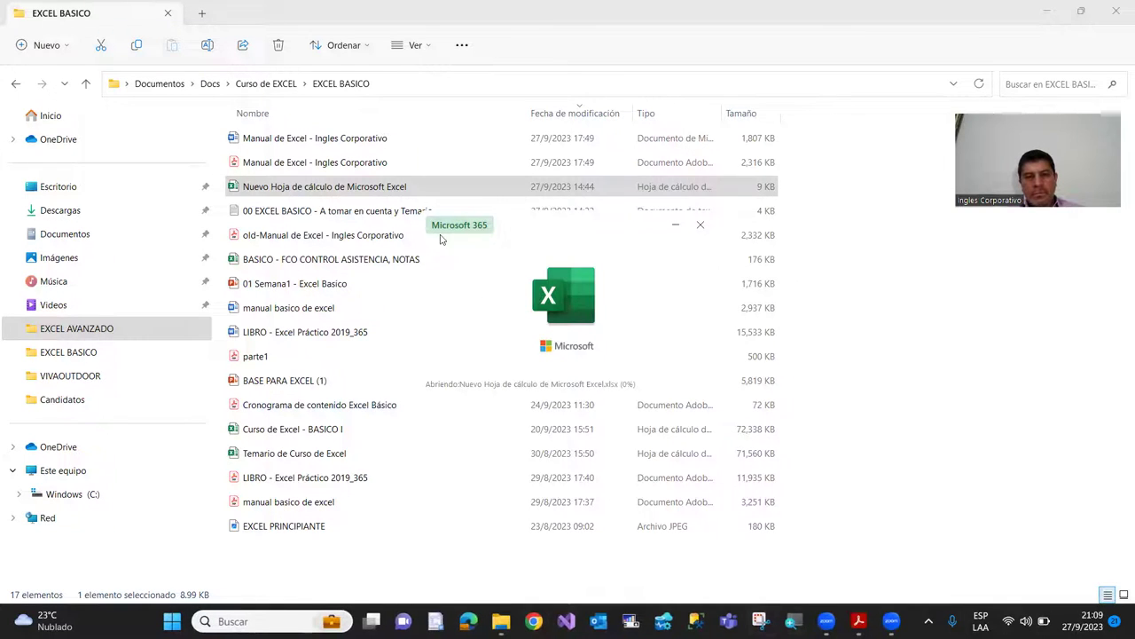
Maximize the Excel window, select cell A1, then switch to another window.
left_click(755, 20)
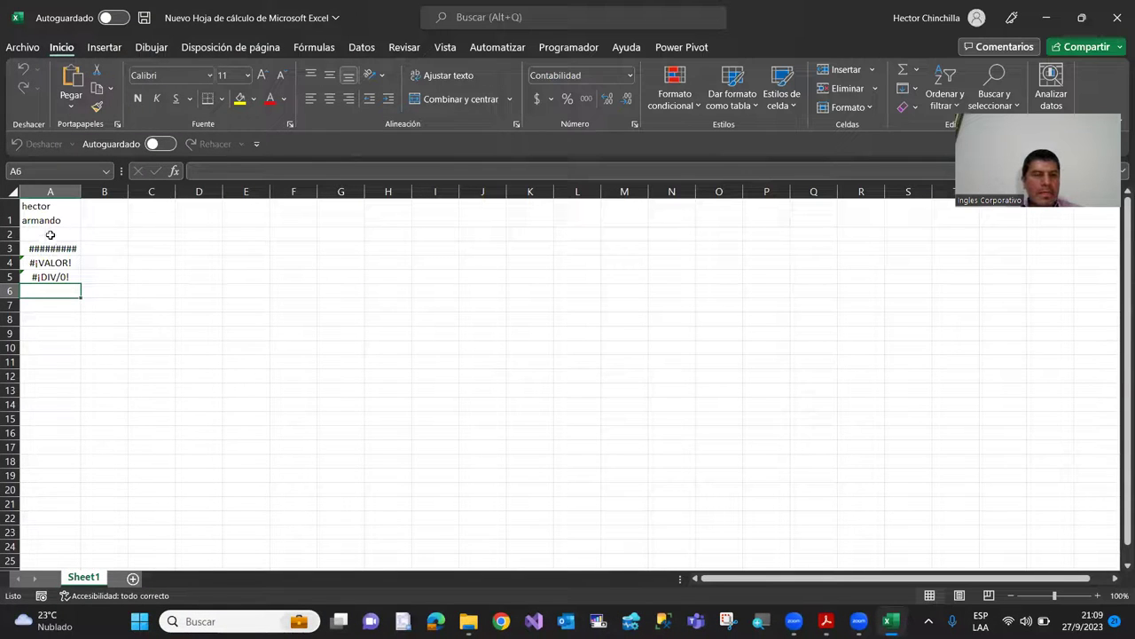
left_click(28, 205)
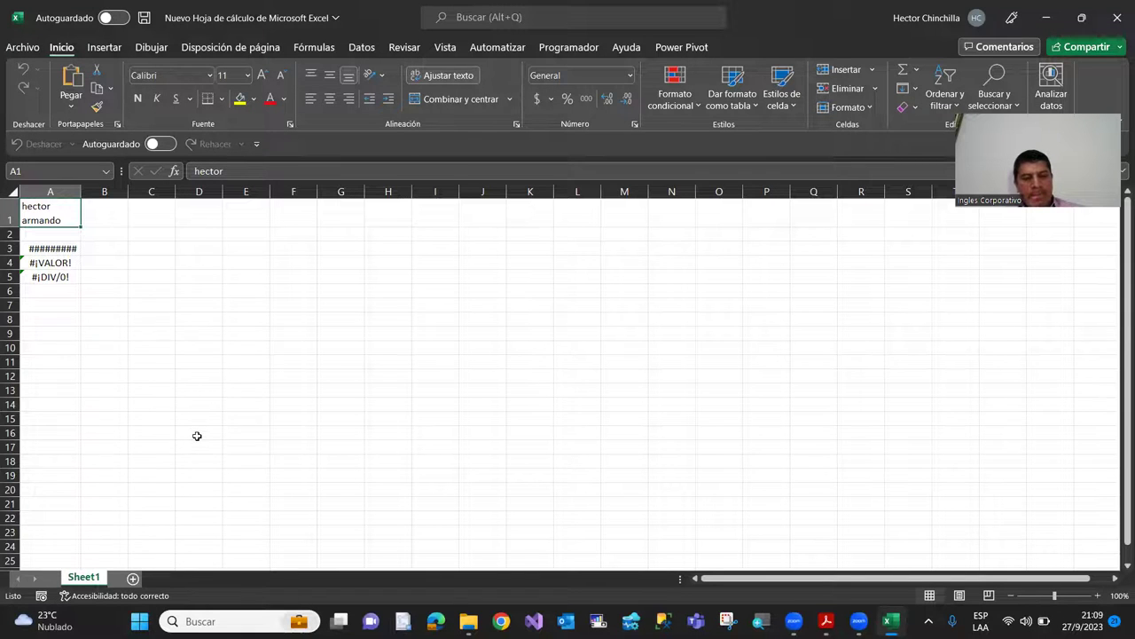
key("alt+Tab")
key("alt+Tab")
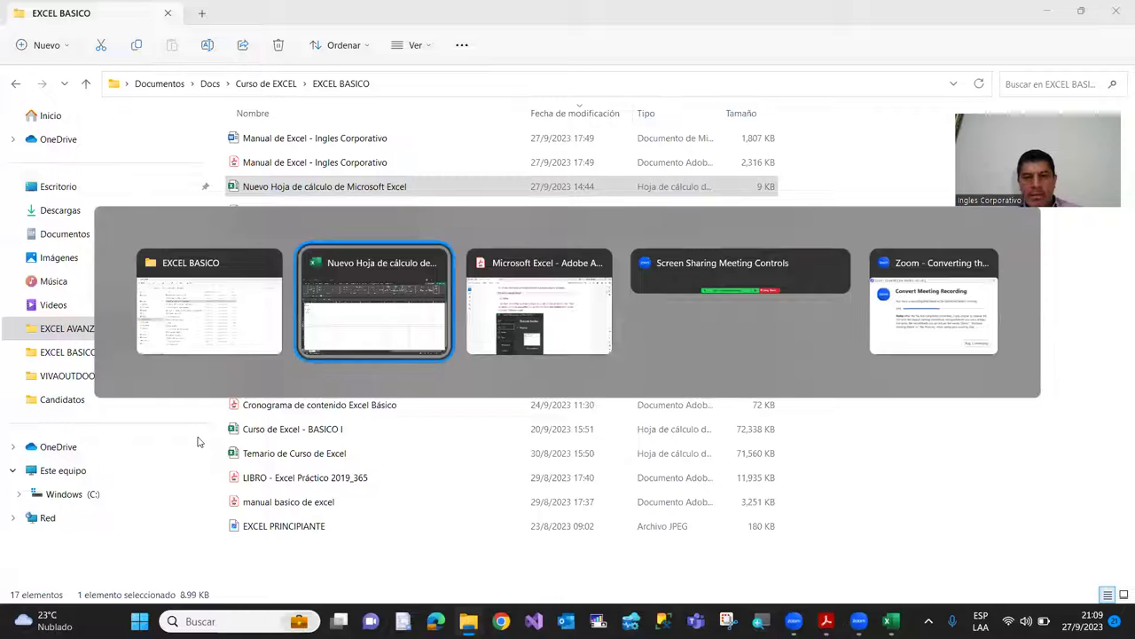
Scroll the manual to page 12's Hojas de Cálculo section, then switch back toward Excel.
key("alt+Tab")
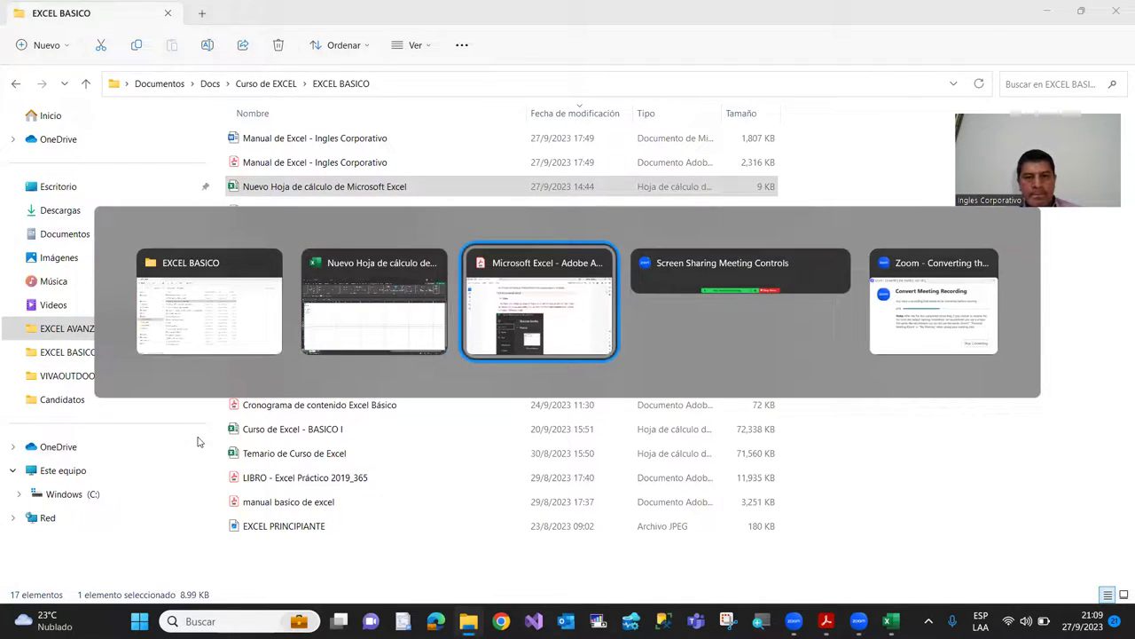
scroll(432, 239, "down", 2)
scroll(431, 253, "down", 3)
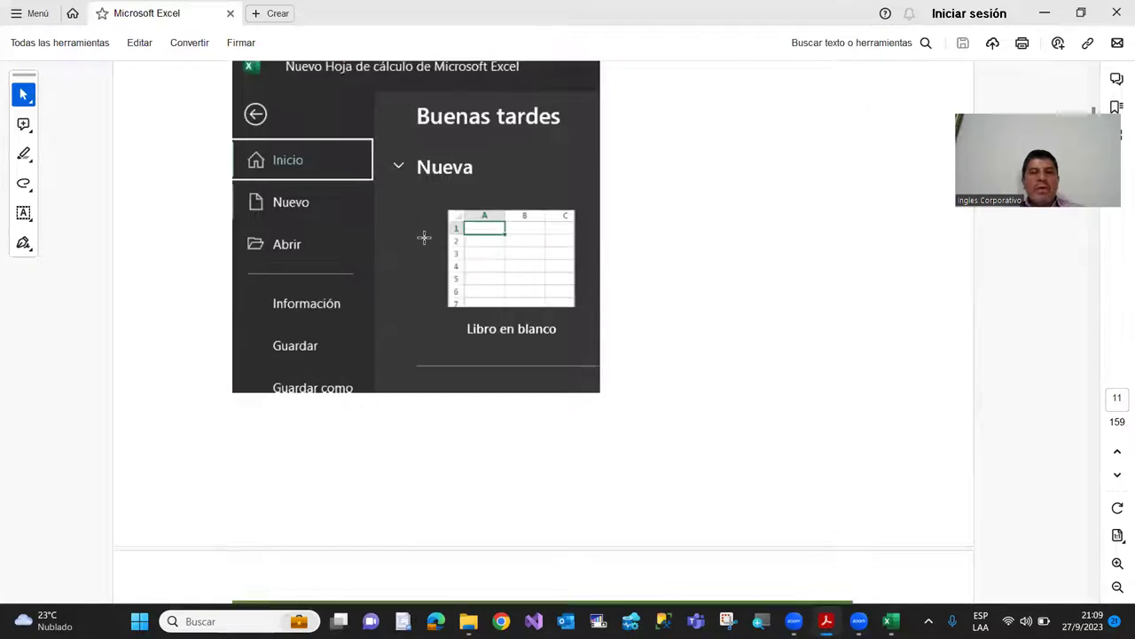
scroll(431, 266, "down", 1)
scroll(430, 273, "down", 4)
scroll(398, 241, "down", 2)
scroll(398, 241, "down", 3)
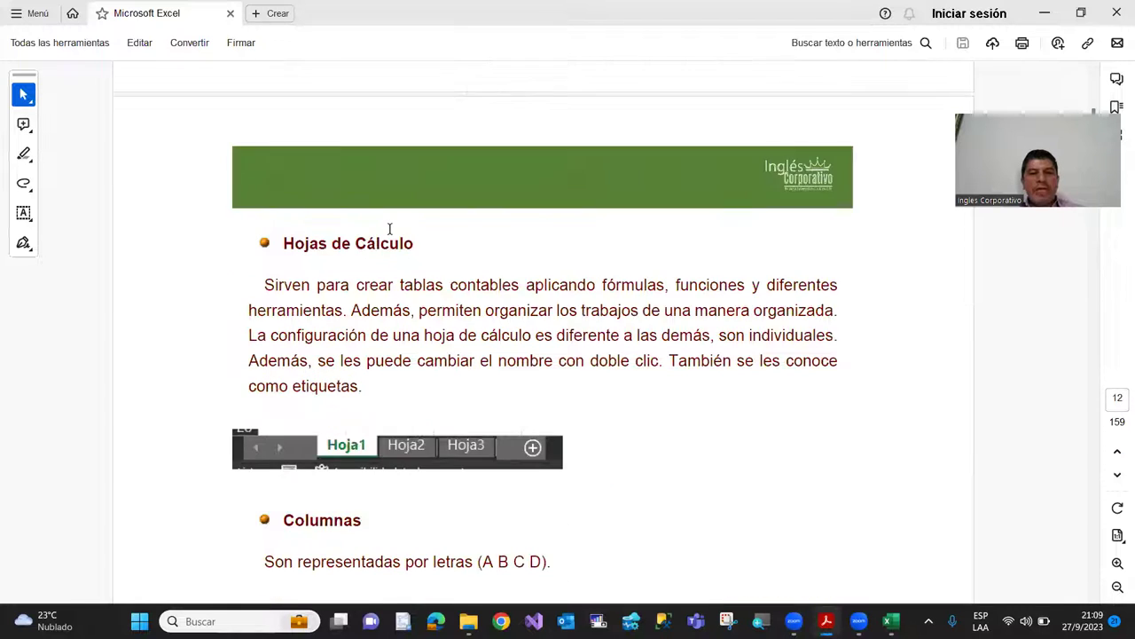
scroll(390, 227, "down", 1)
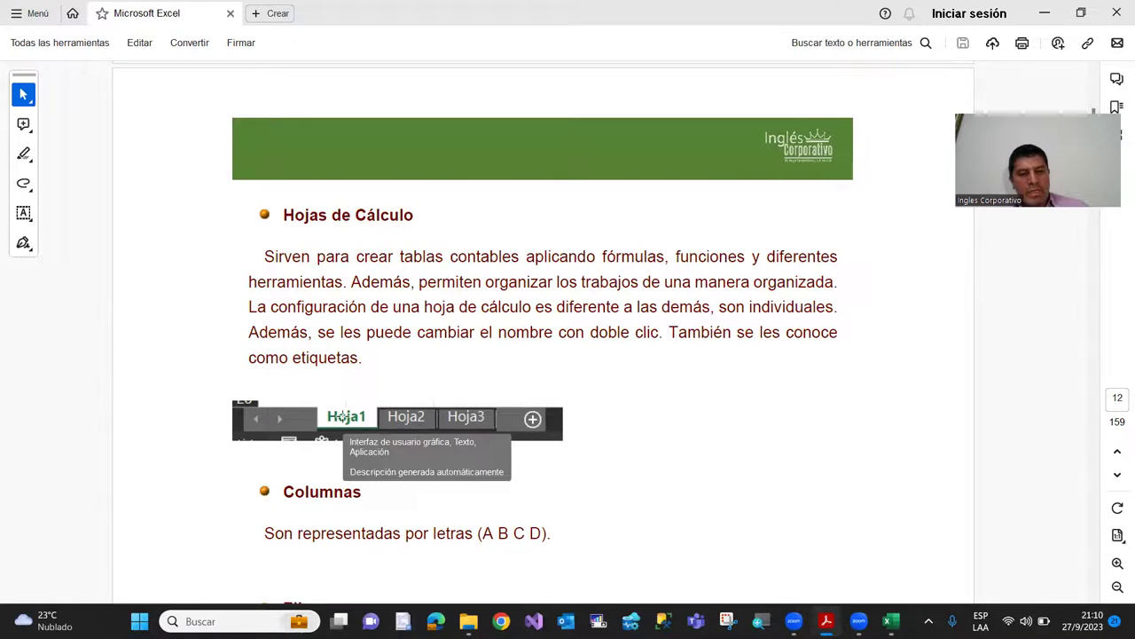
key("alt+Tab")
key("alt+Tab")
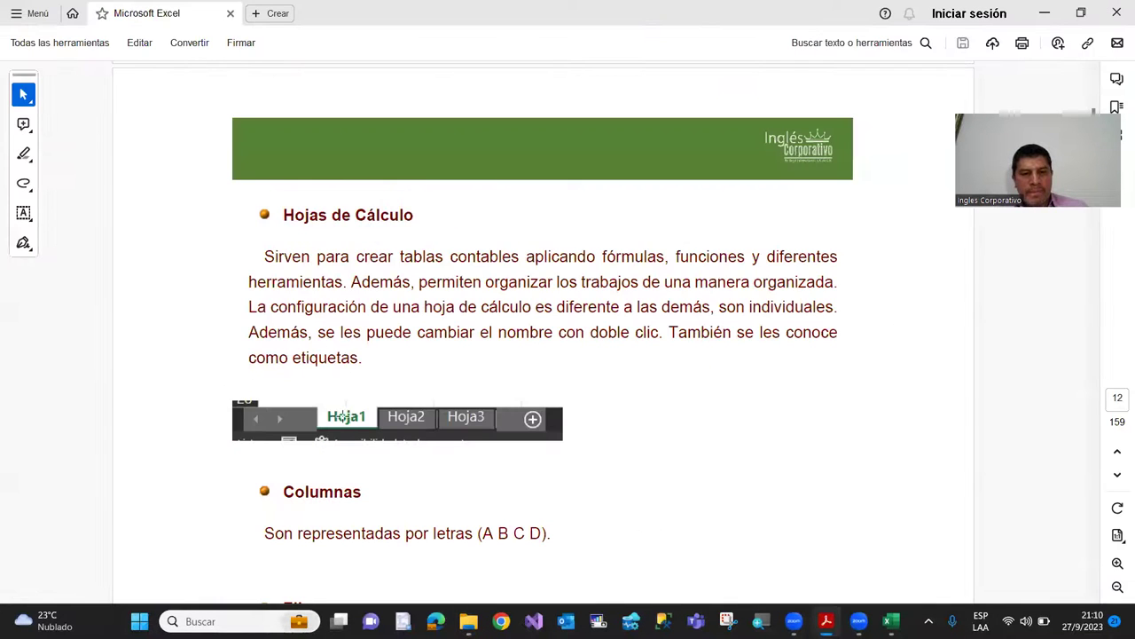
key("alt+Tab")
key("alt+Tab")
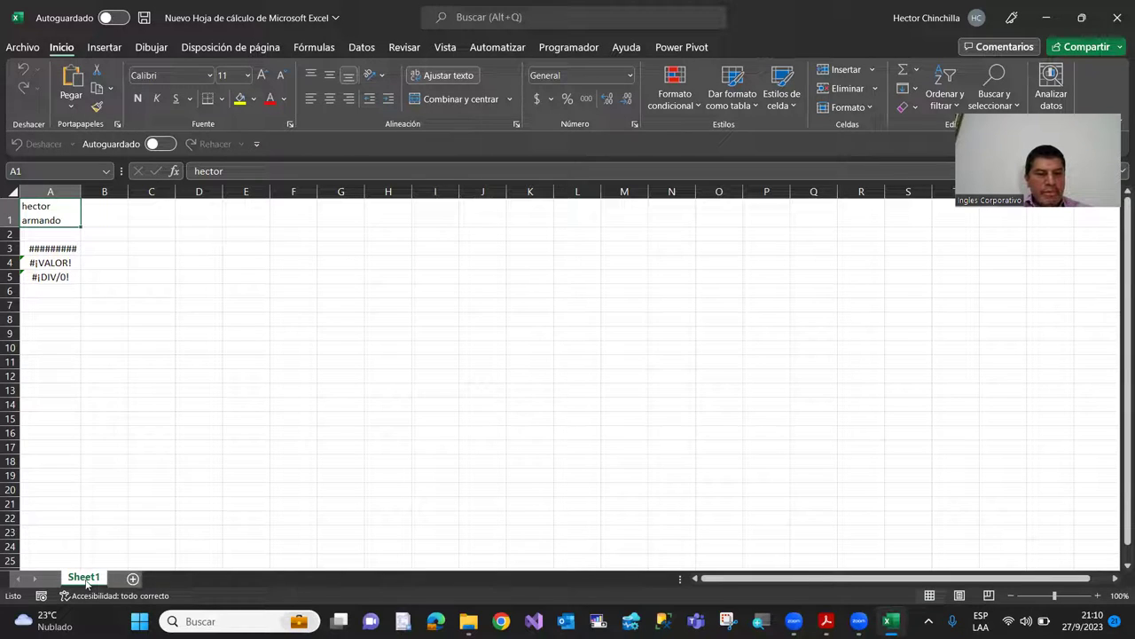
Add sheets Hoja1 and Hoja2, flip between them, and finish back on Sheet1.
left_click(133, 577)
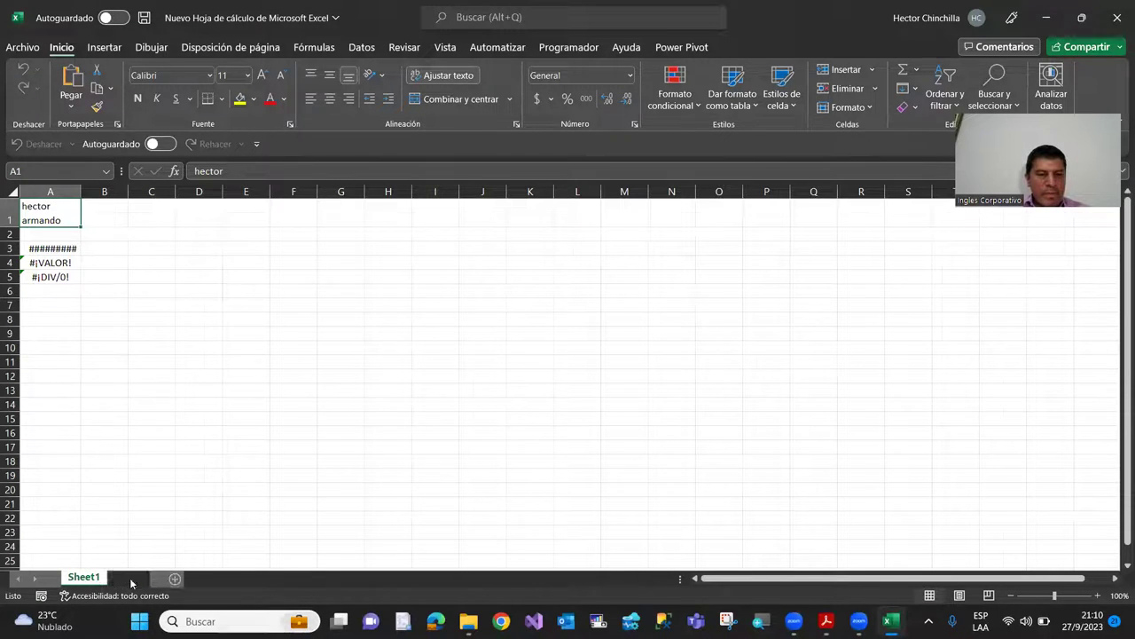
left_click(174, 577)
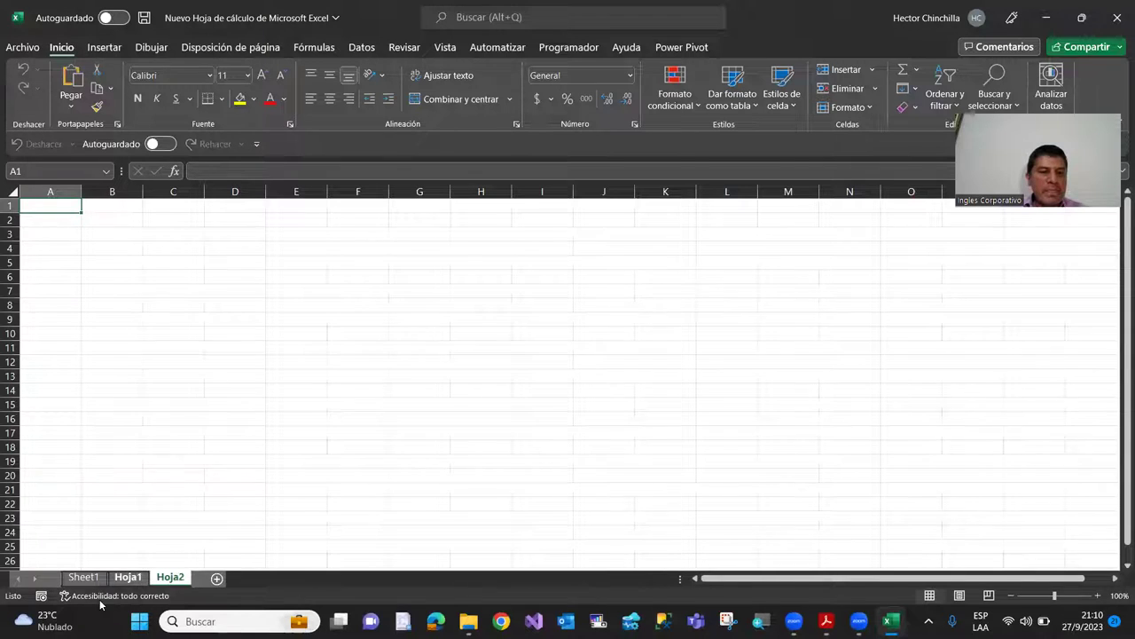
left_click(84, 577)
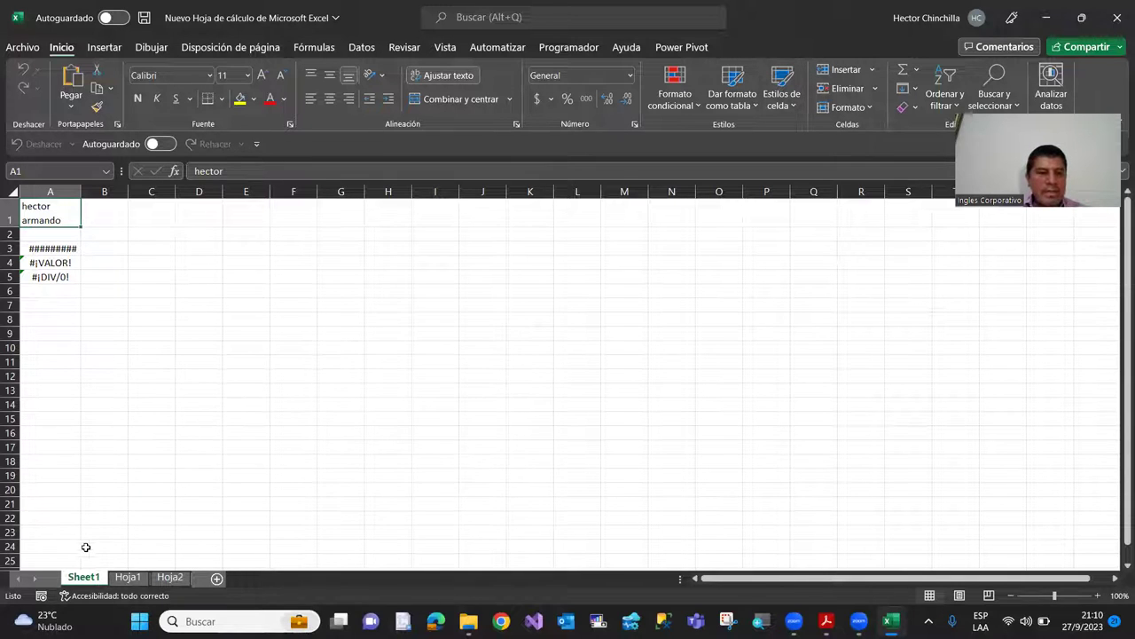
left_click(123, 579)
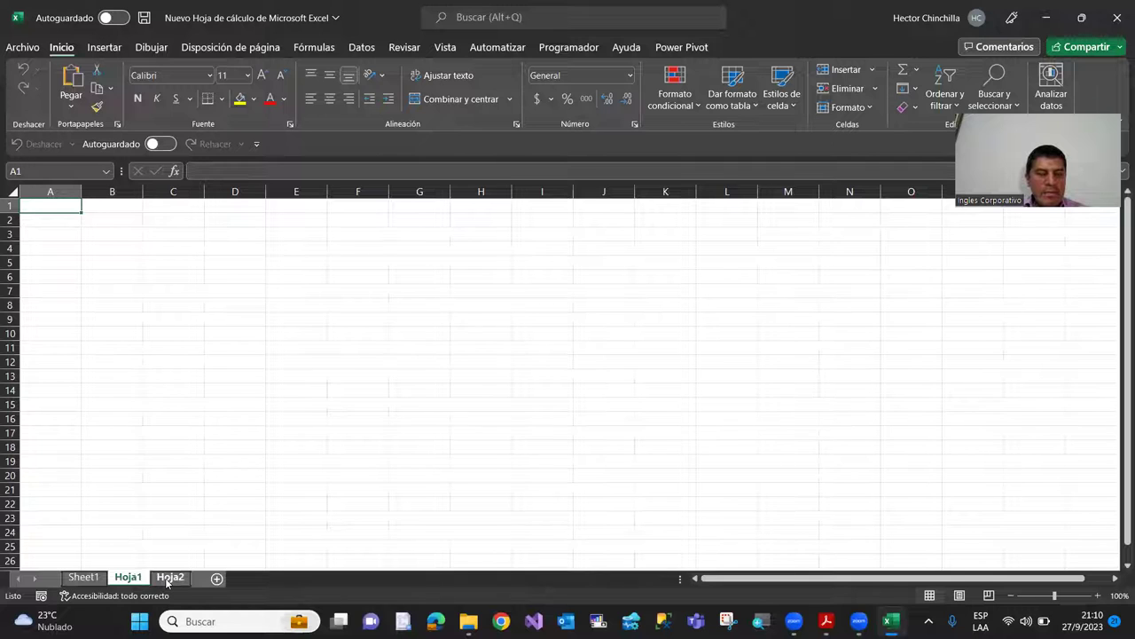
left_click(167, 579)
left_click(131, 578)
left_click(168, 578)
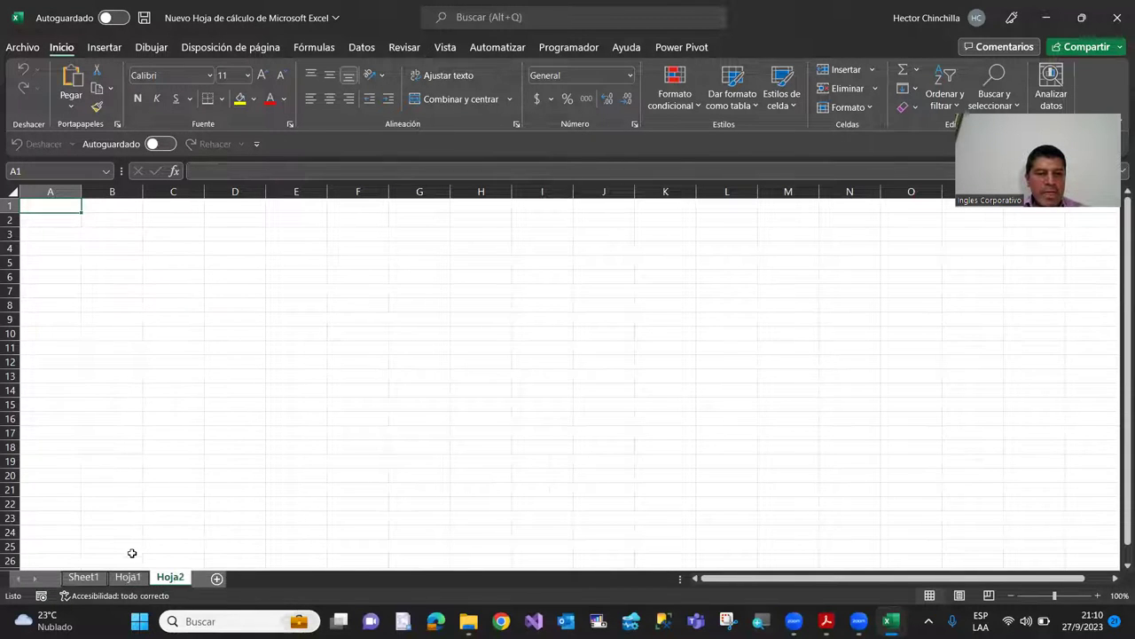
left_click(85, 577)
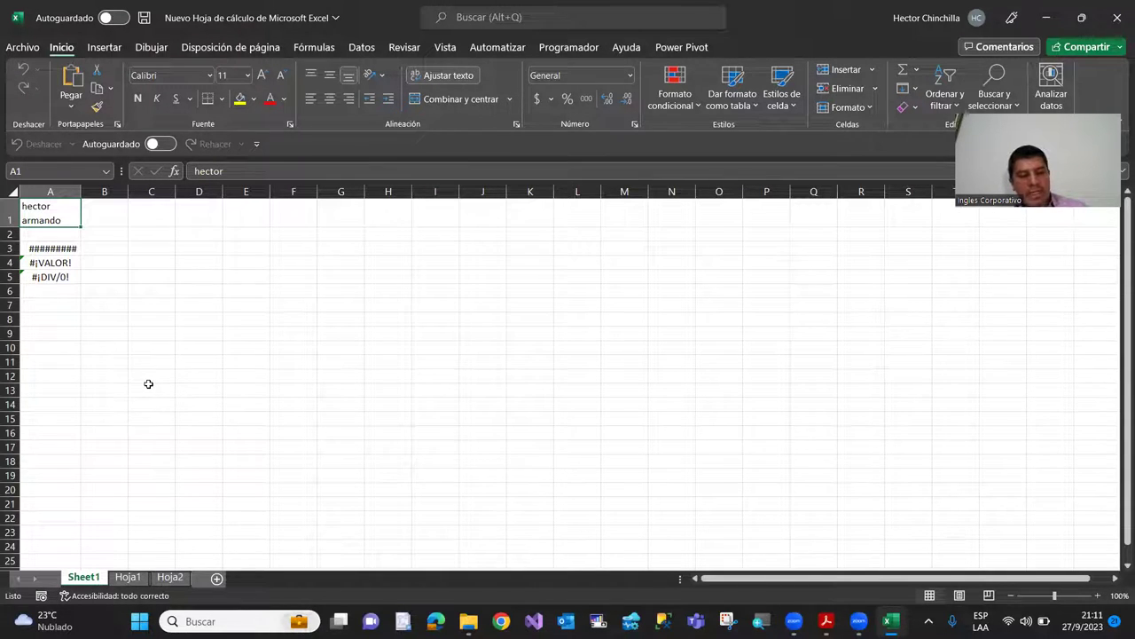
Scroll the manual past Columnas to the Filas section on numbered rows, then return to Excel.
key("alt+Tab")
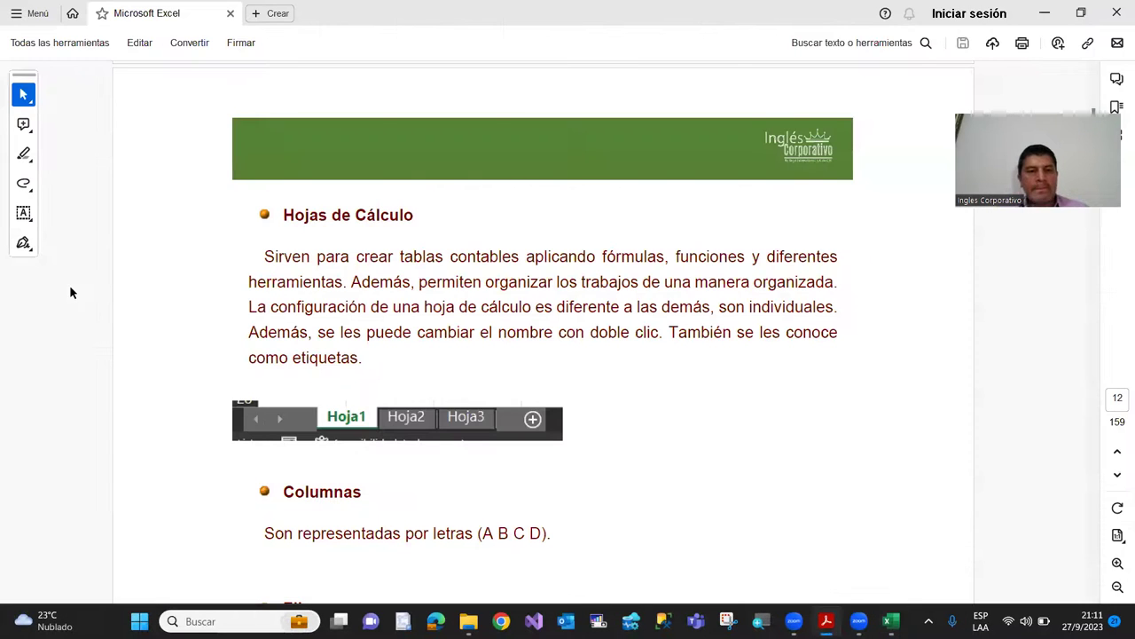
scroll(348, 342, "down", 1)
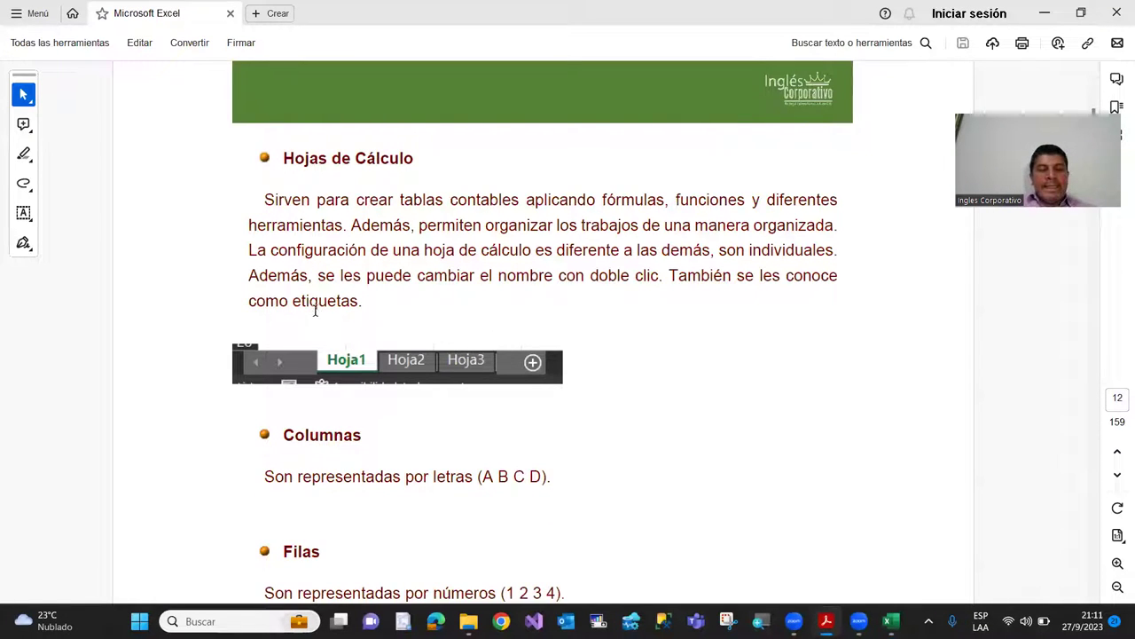
scroll(319, 306, "down", 1)
scroll(383, 282, "down", 2)
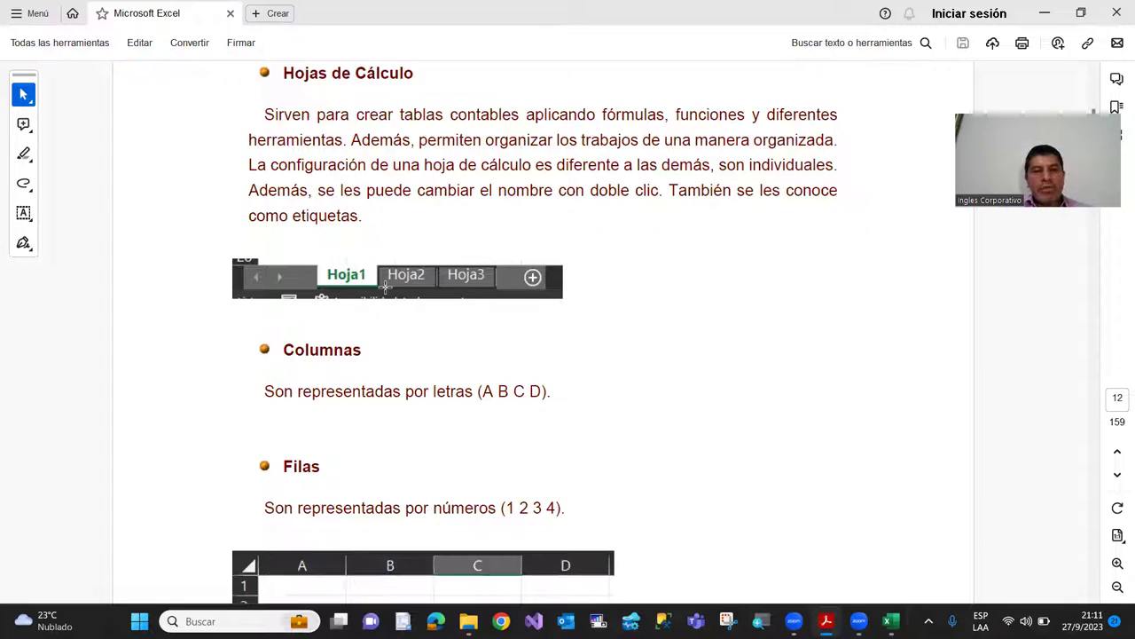
scroll(387, 286, "down", 1)
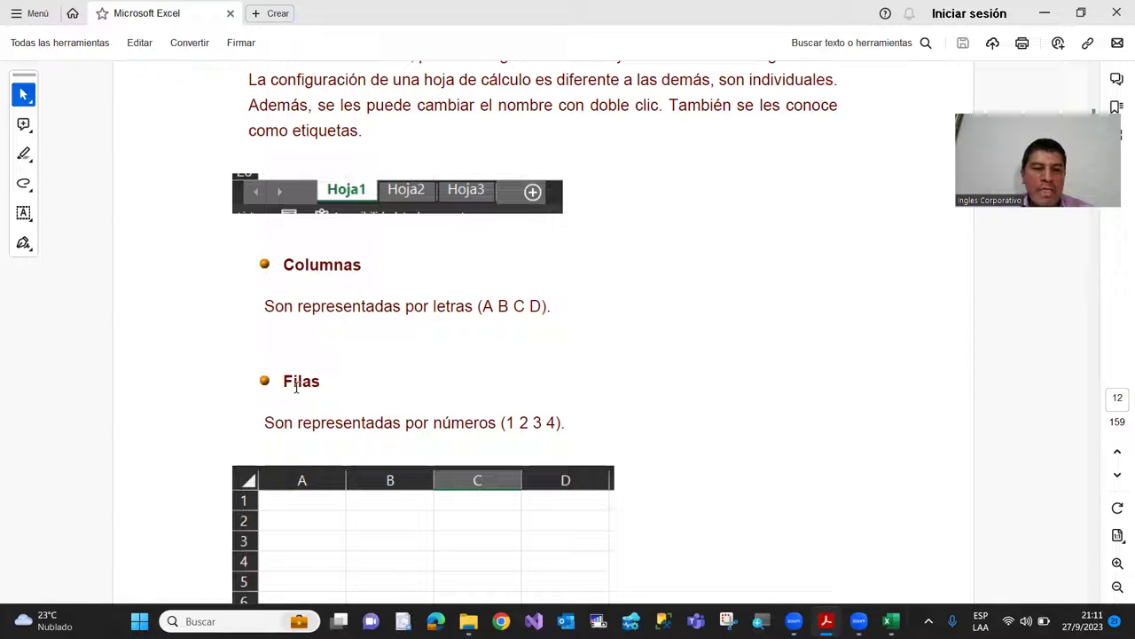
scroll(312, 377, "down", 2)
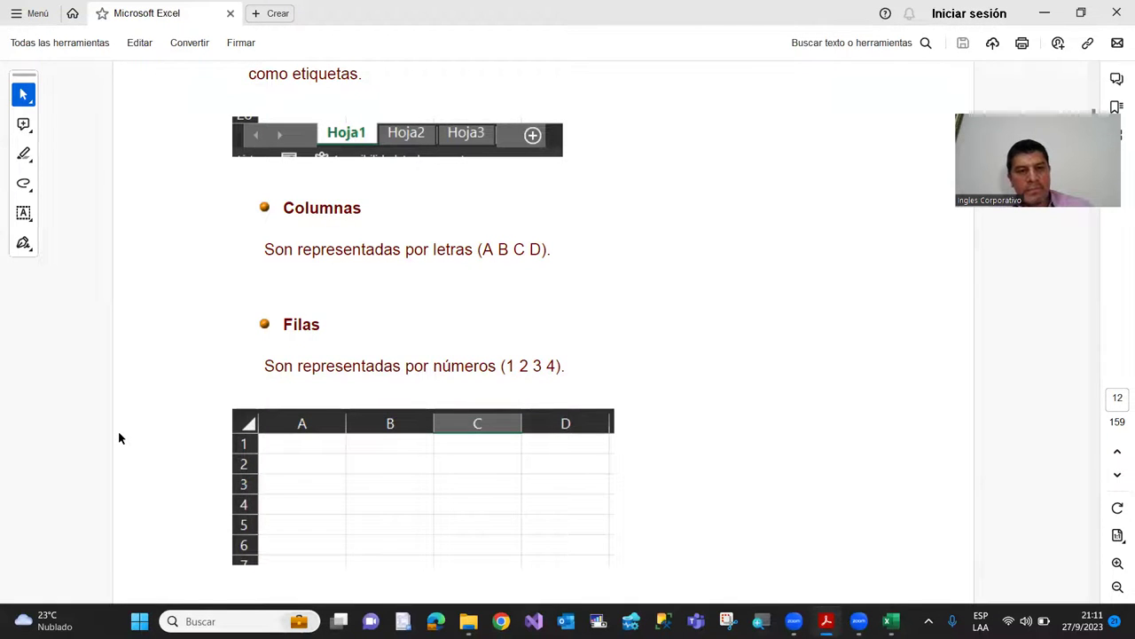
key("alt+Tab")
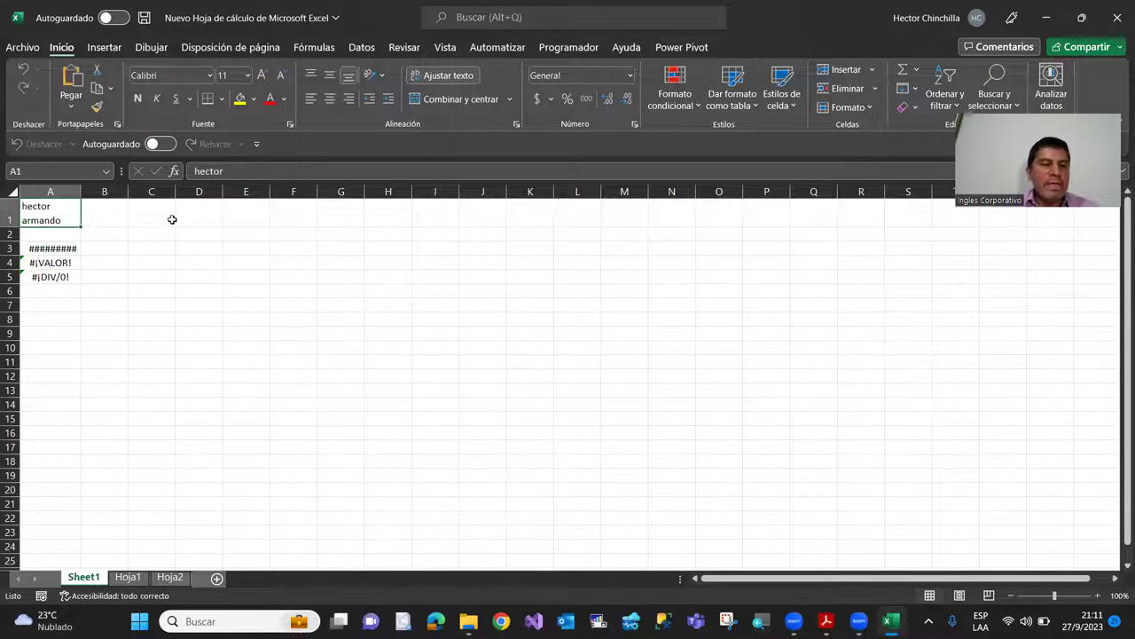
left_click(155, 191)
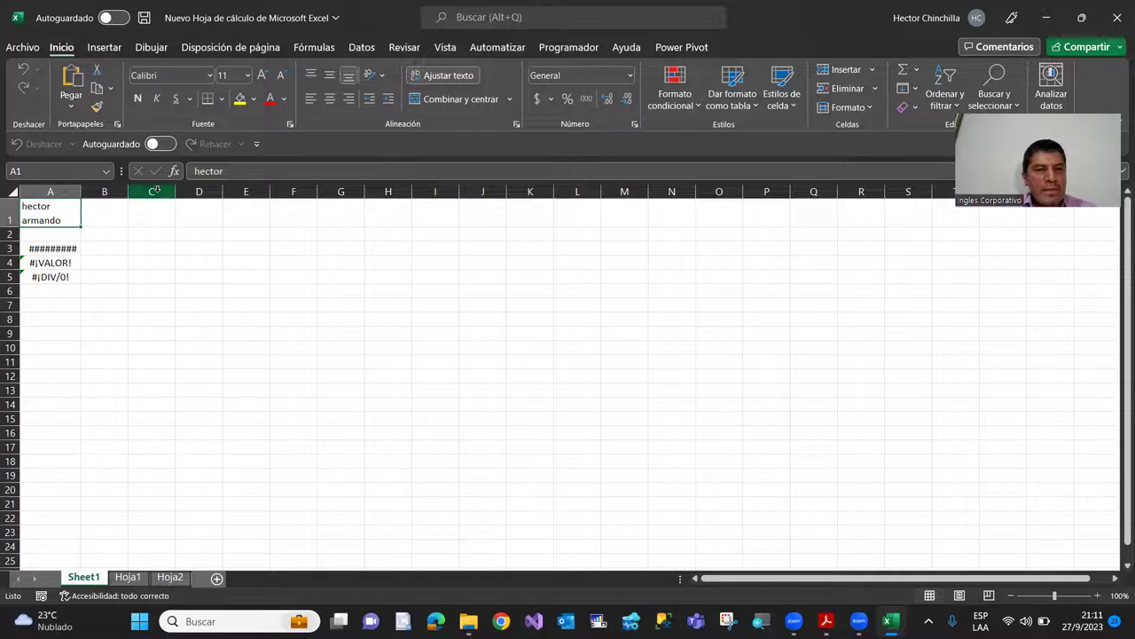
left_click(155, 191)
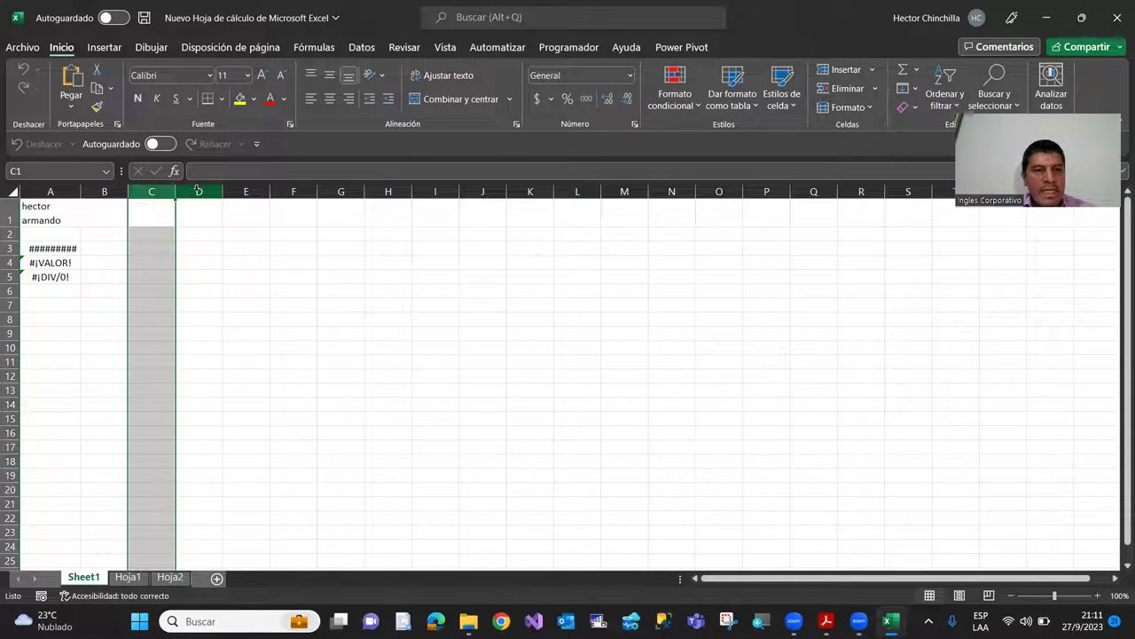
left_click(198, 191)
left_click(261, 192)
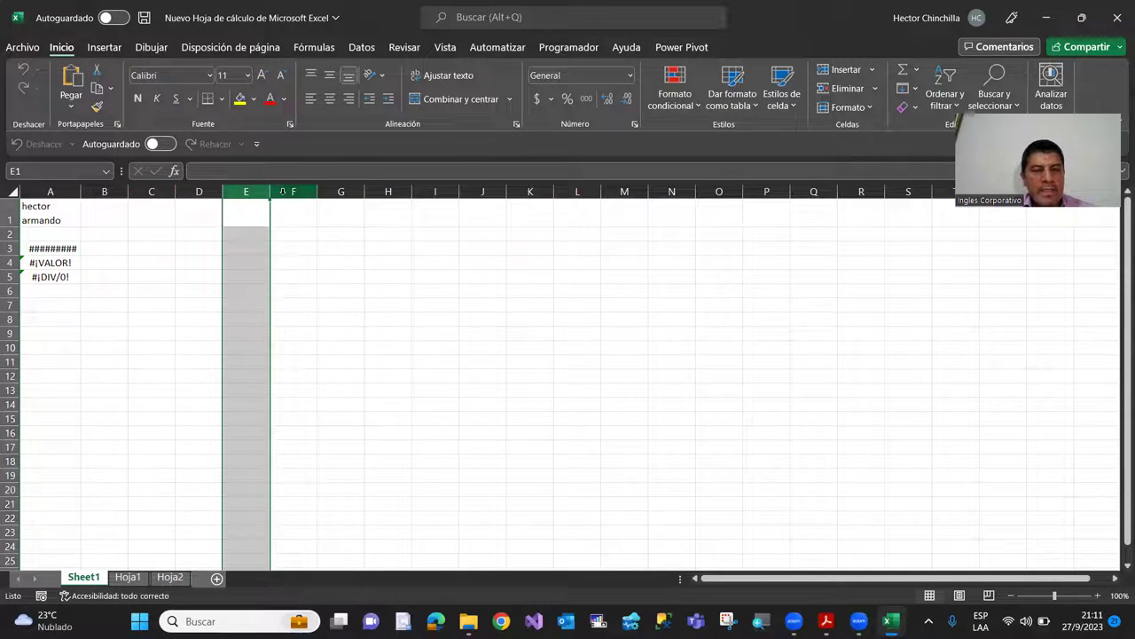
left_click(293, 192)
left_click(204, 219)
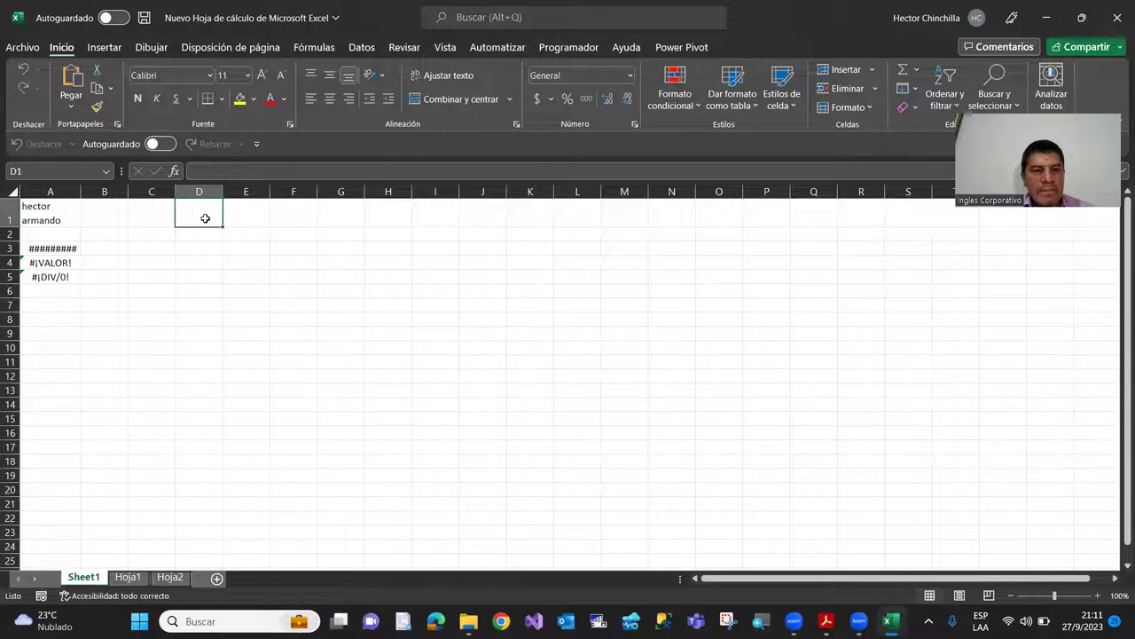
left_click(10, 213)
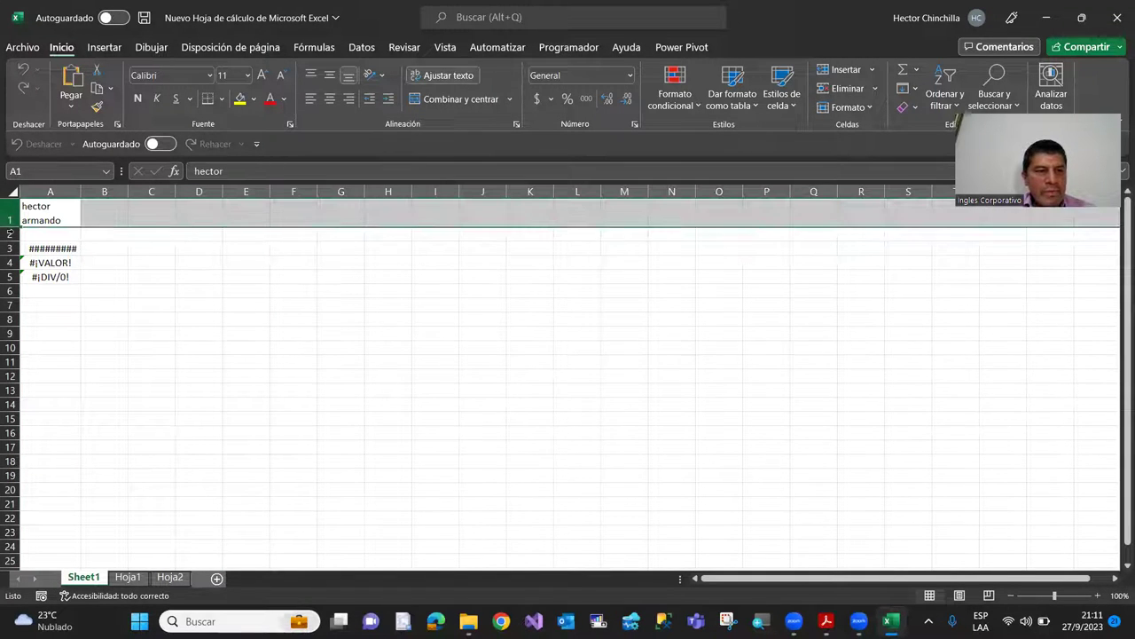
left_click(11, 249)
left_click(10, 276)
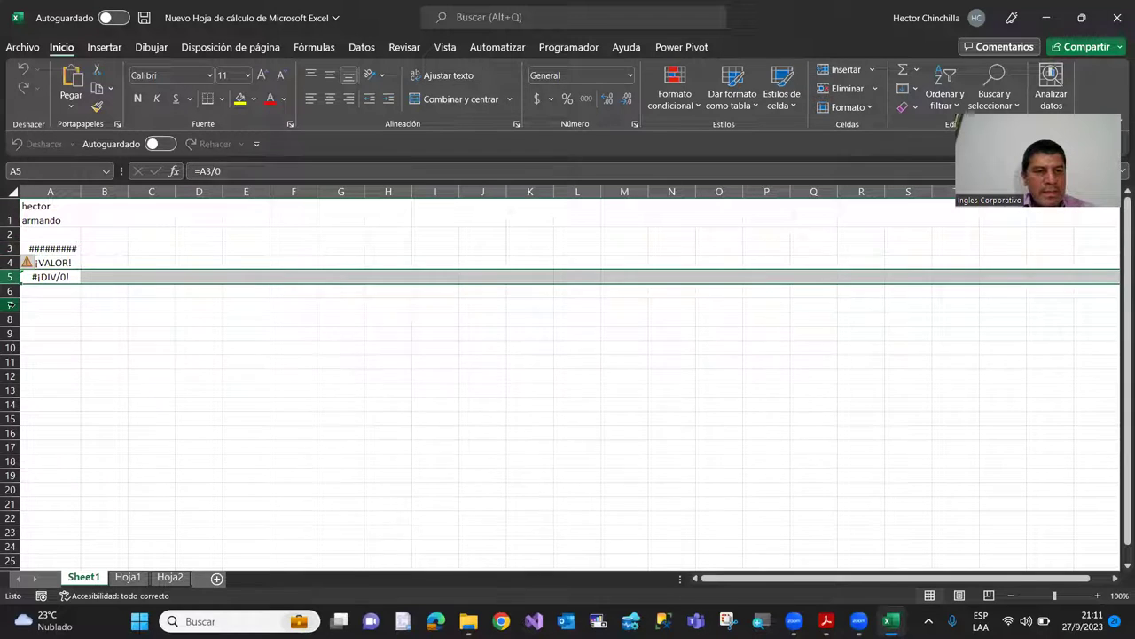
left_click(12, 305)
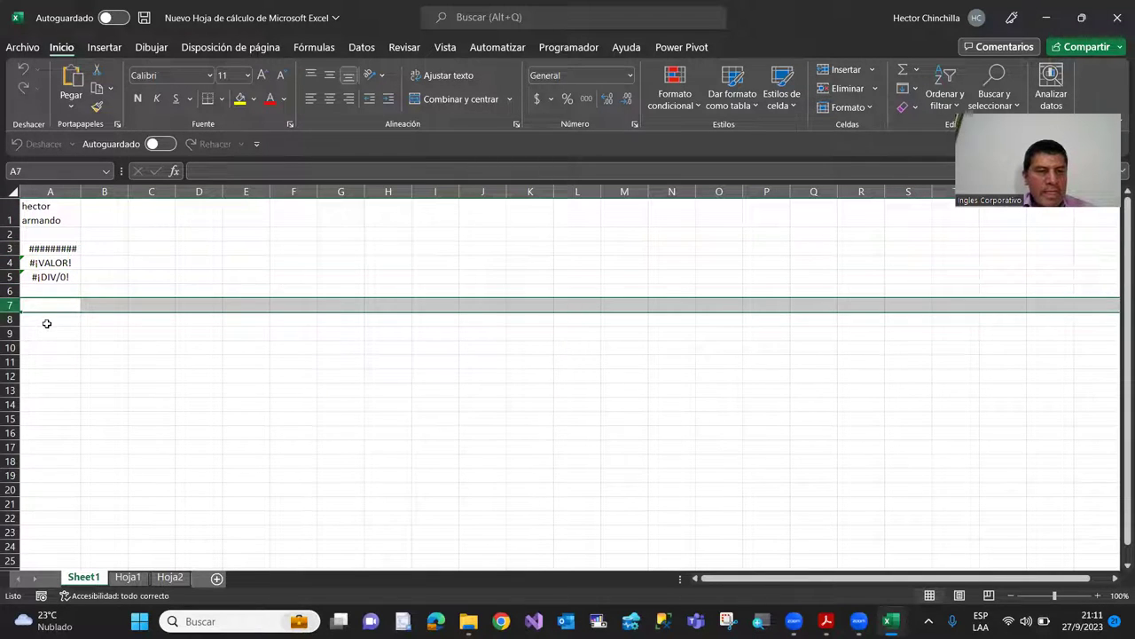
left_click(45, 321)
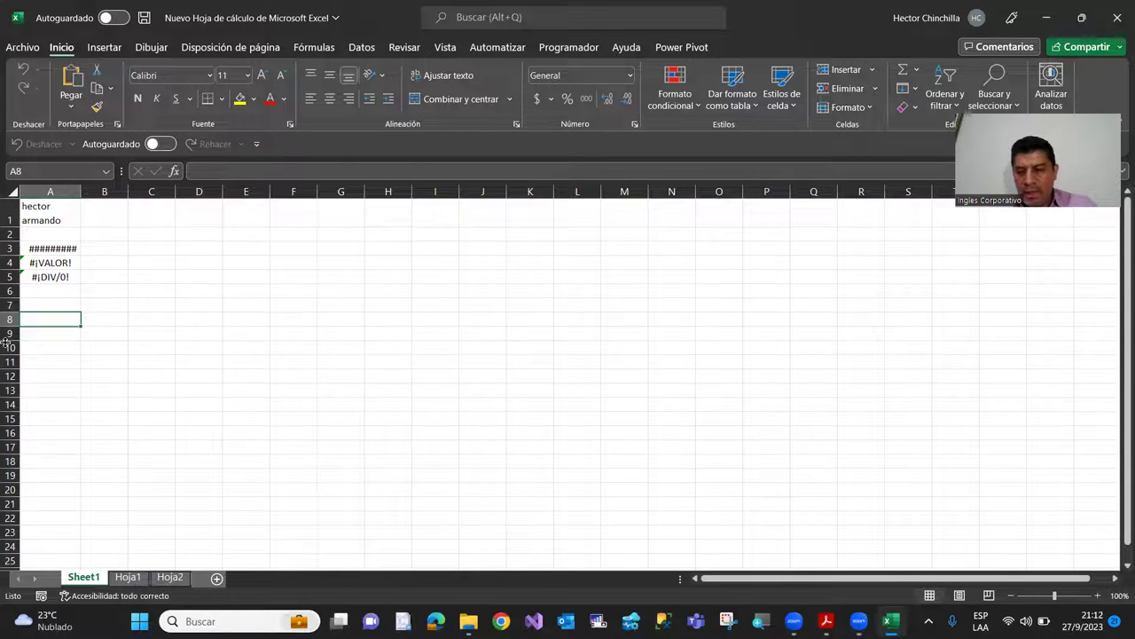
key("Down")
key("End")
key("Down")
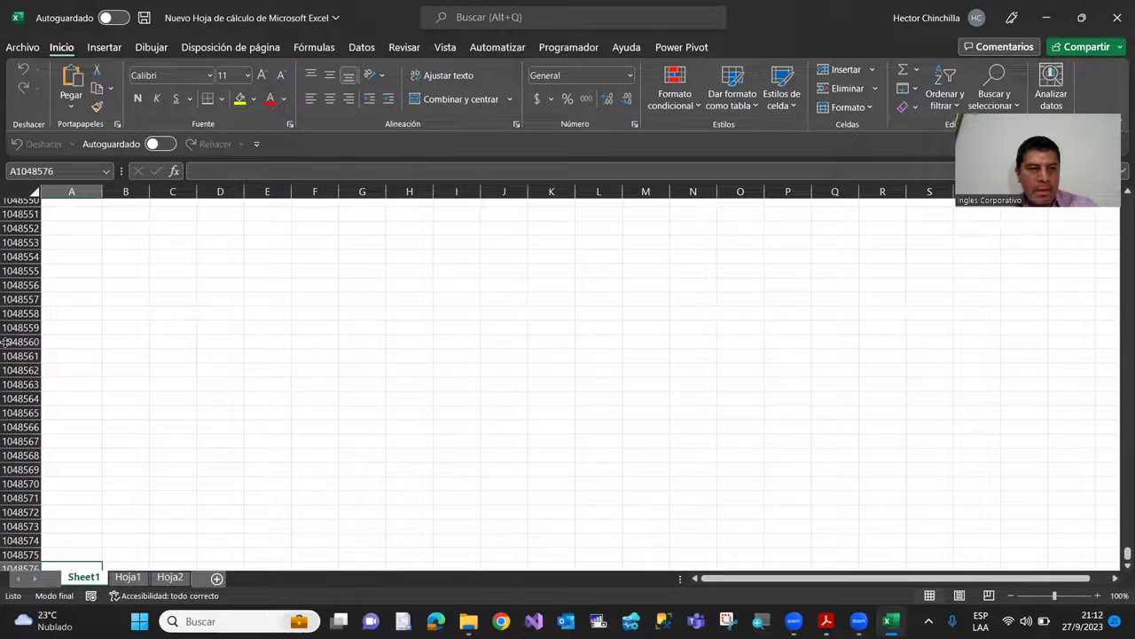
scroll(109, 398, "down", 2)
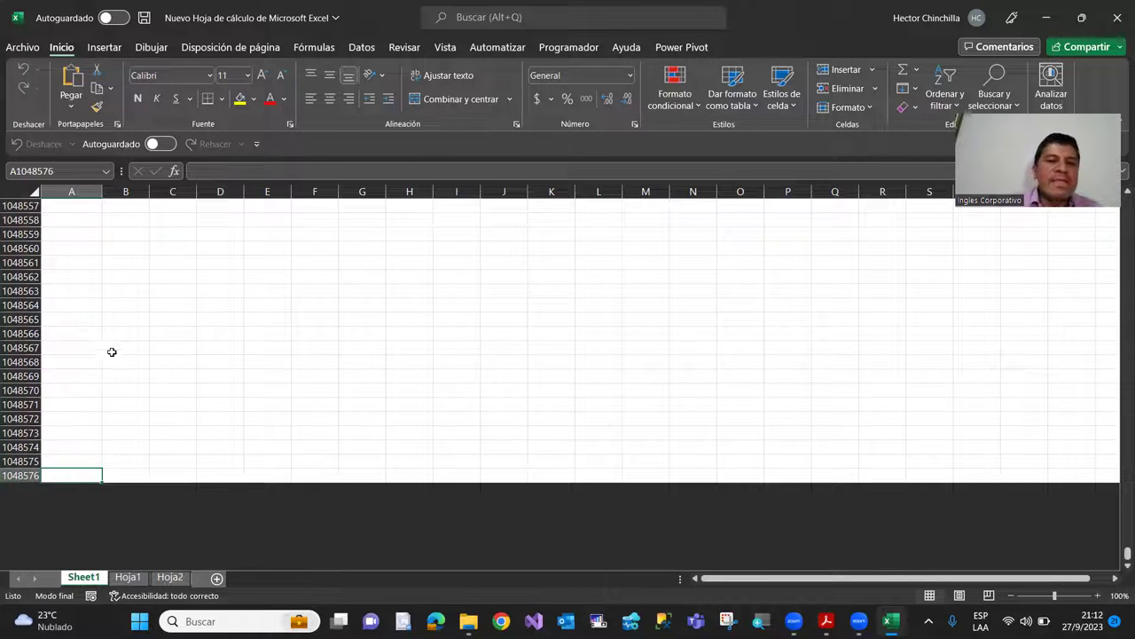
left_click(73, 379)
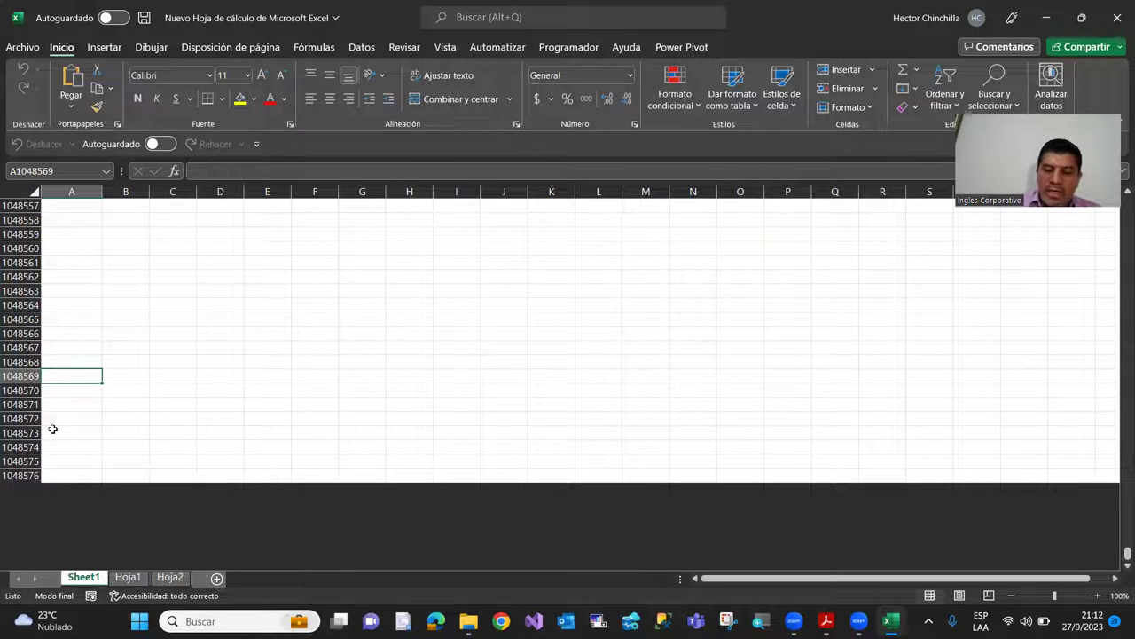
key("ctrl+Home")
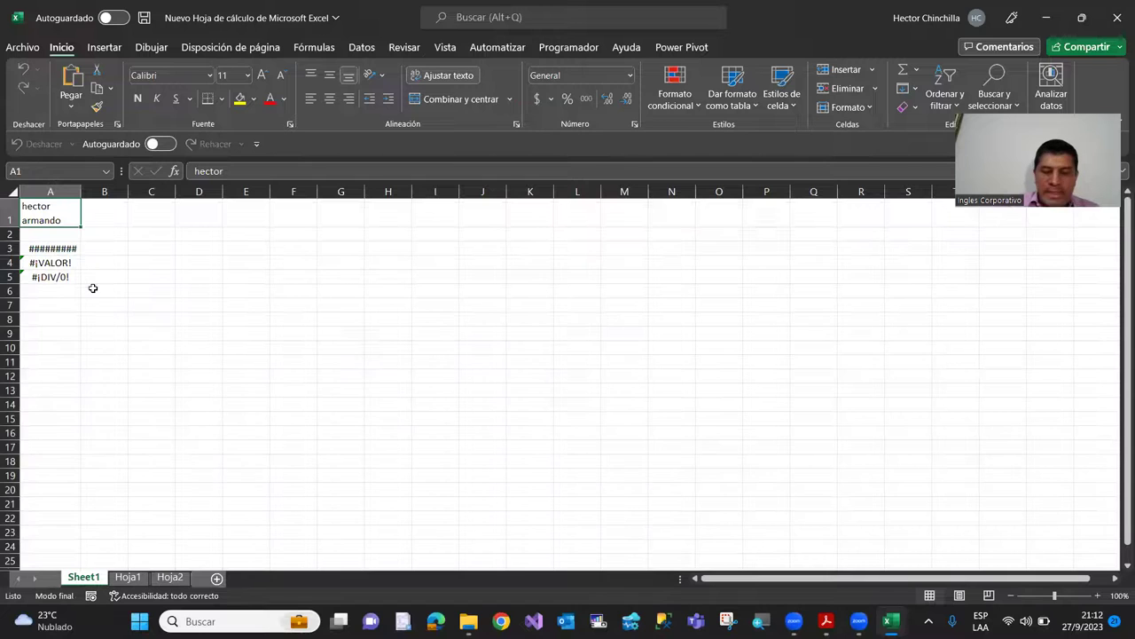
key("ctrl+Right")
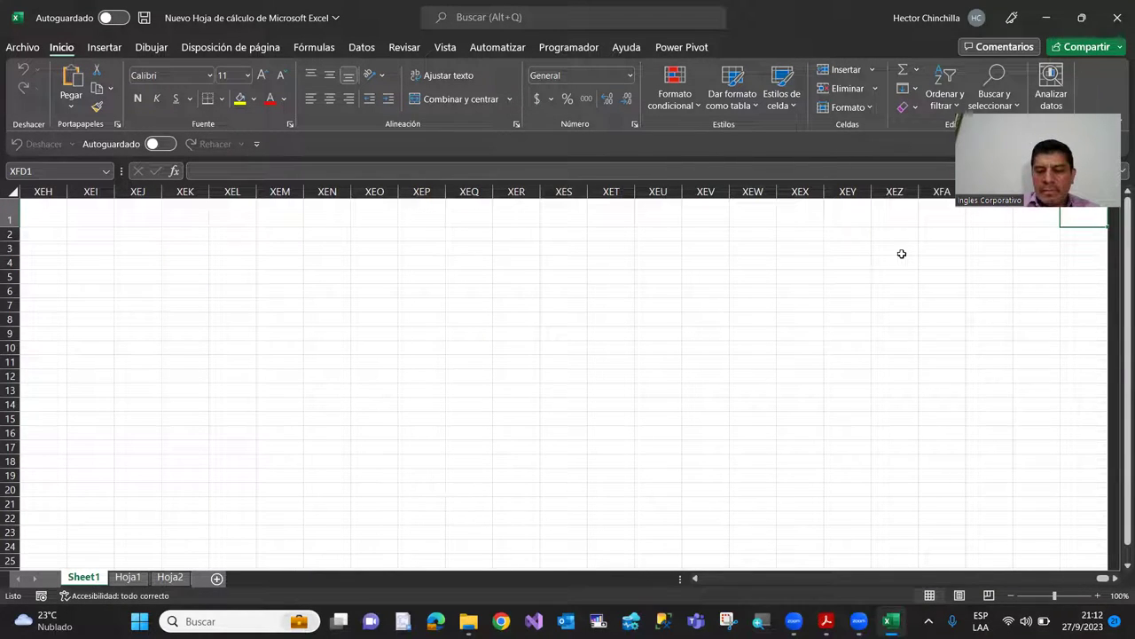
key("Left")
key("Left")
key("Left")
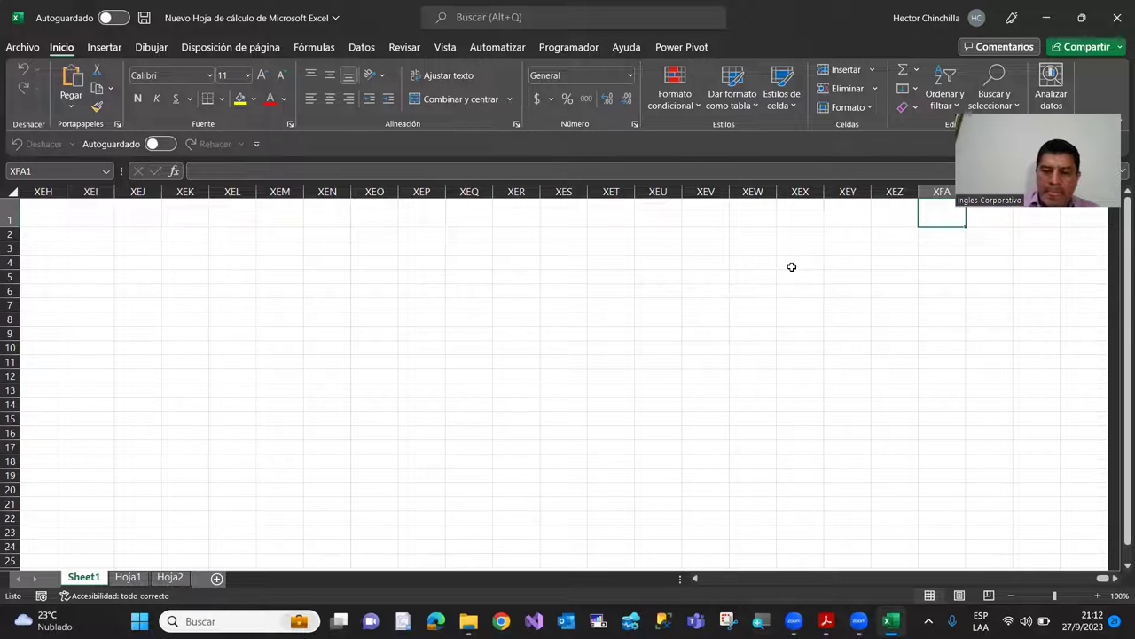
key("ctrl+Left")
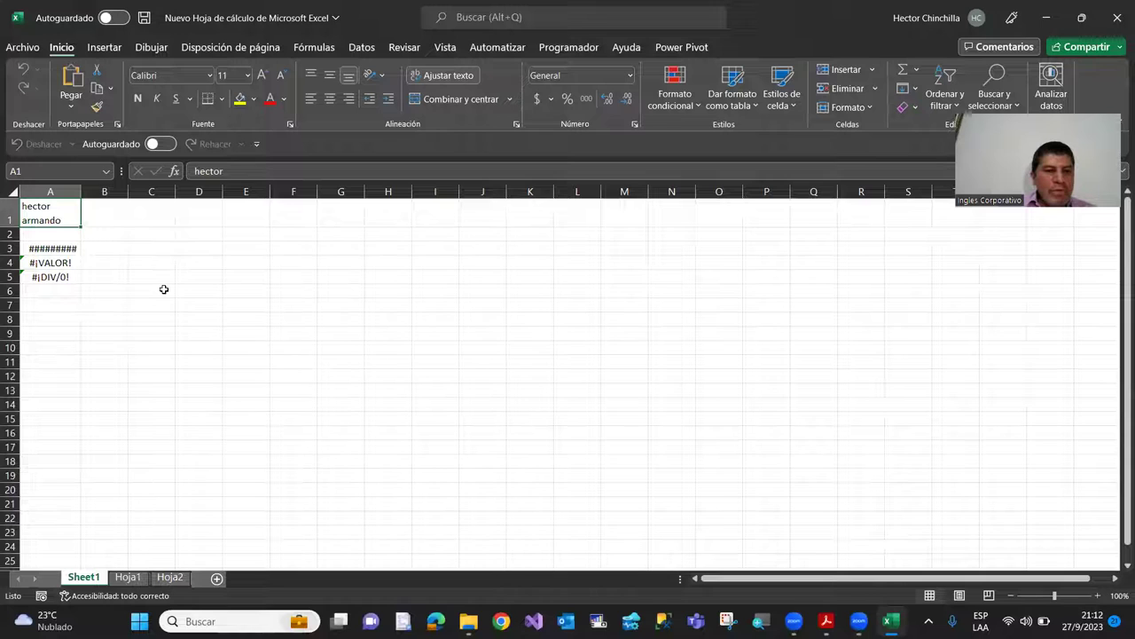
left_click(199, 192)
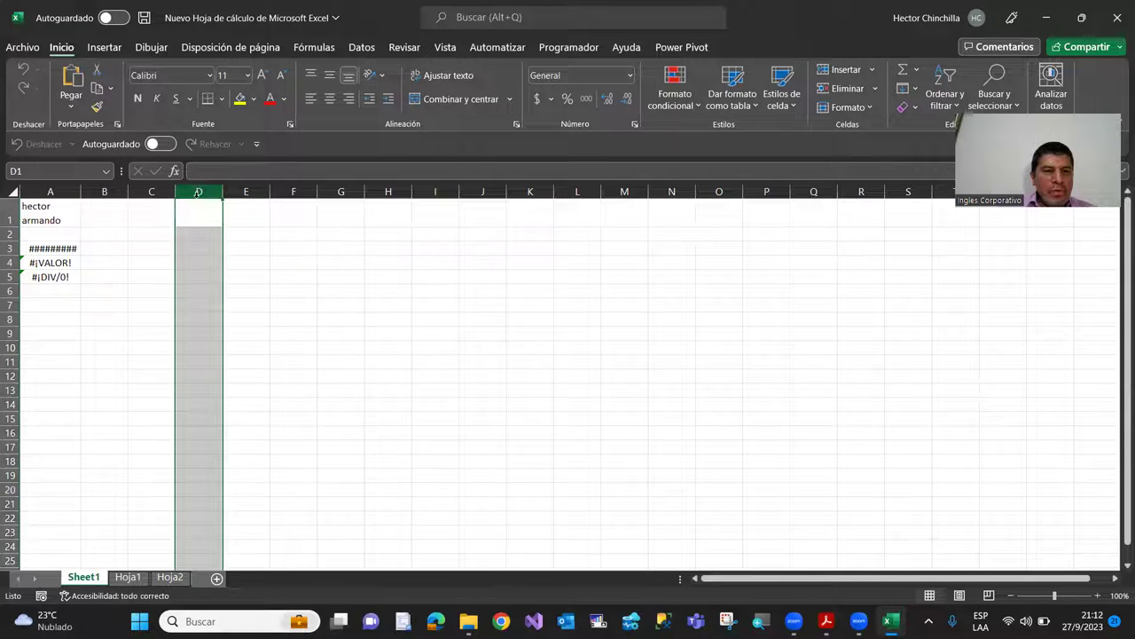
left_click(10, 319)
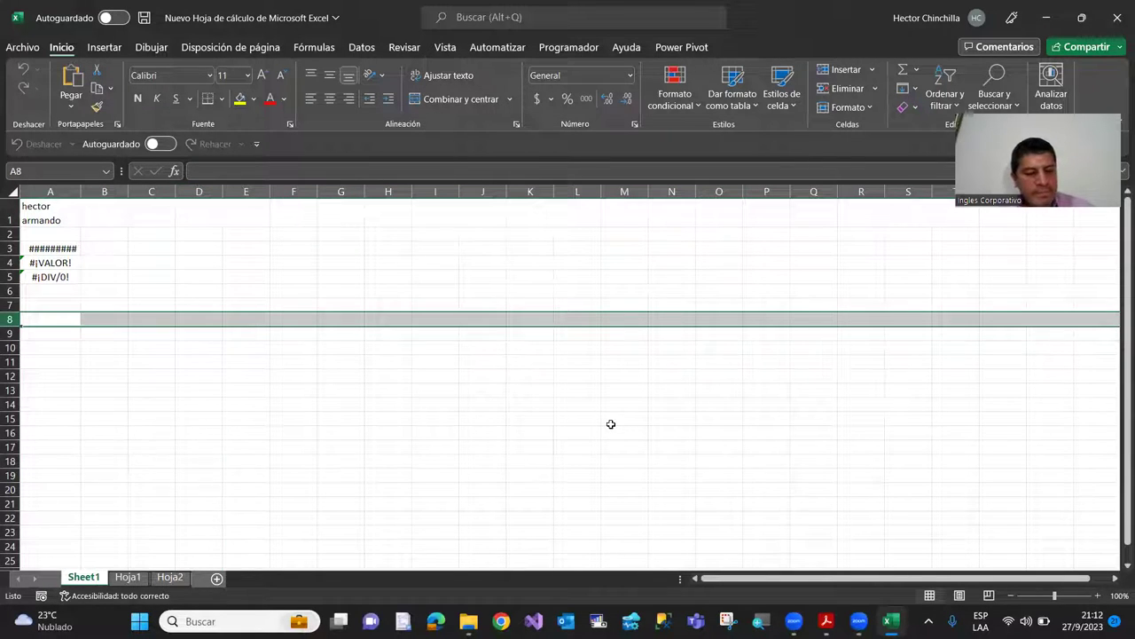
key("alt+Tab")
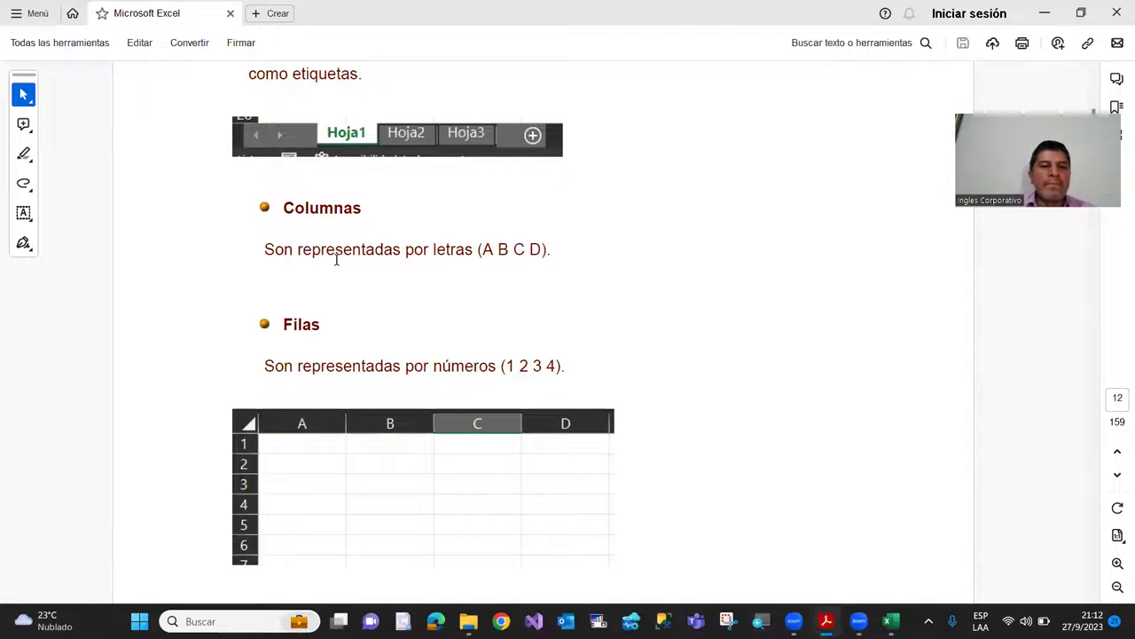
scroll(335, 258, "down", 1)
scroll(312, 249, "down", 3)
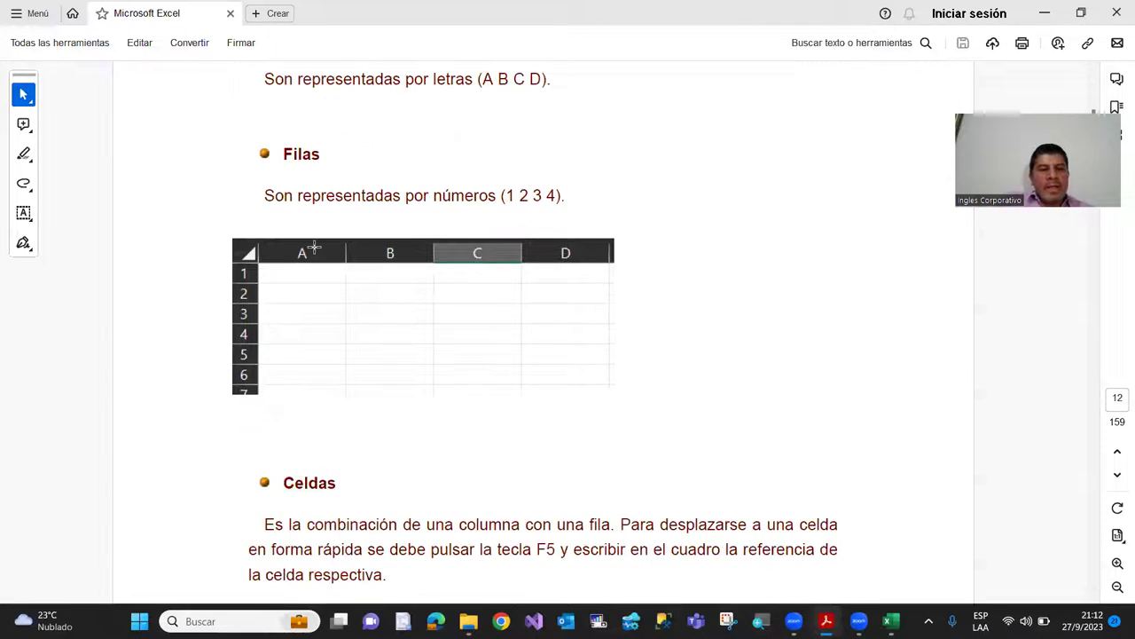
scroll(314, 249, "down", 3)
scroll(315, 246, "down", 2)
scroll(319, 244, "down", 2)
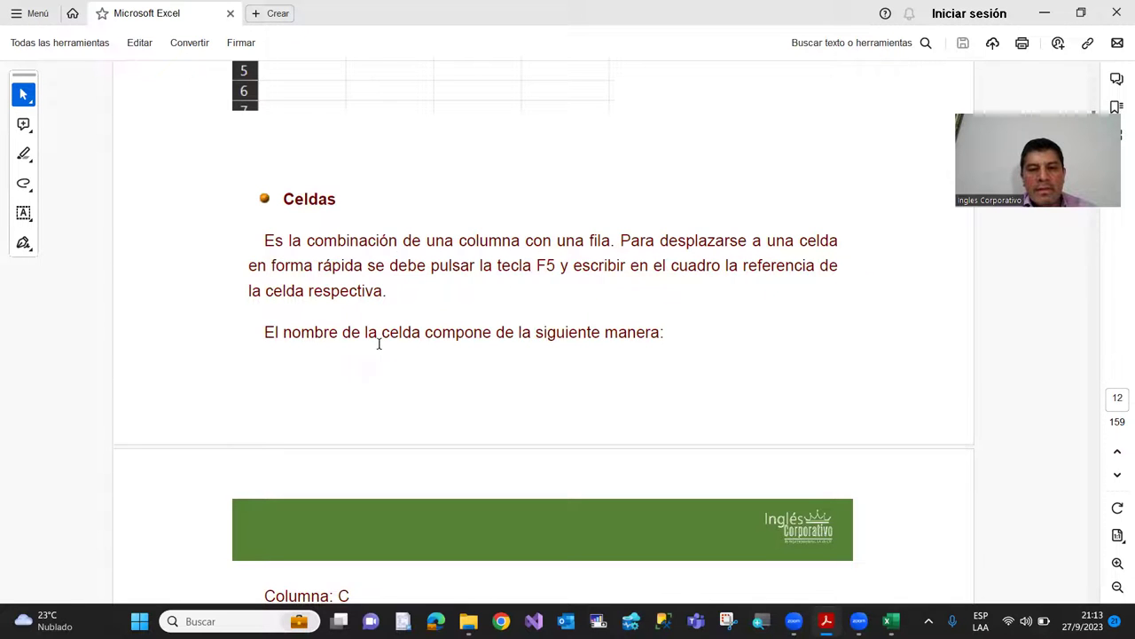
scroll(388, 337, "down", 1)
scroll(388, 338, "down", 2)
scroll(390, 340, "down", 1)
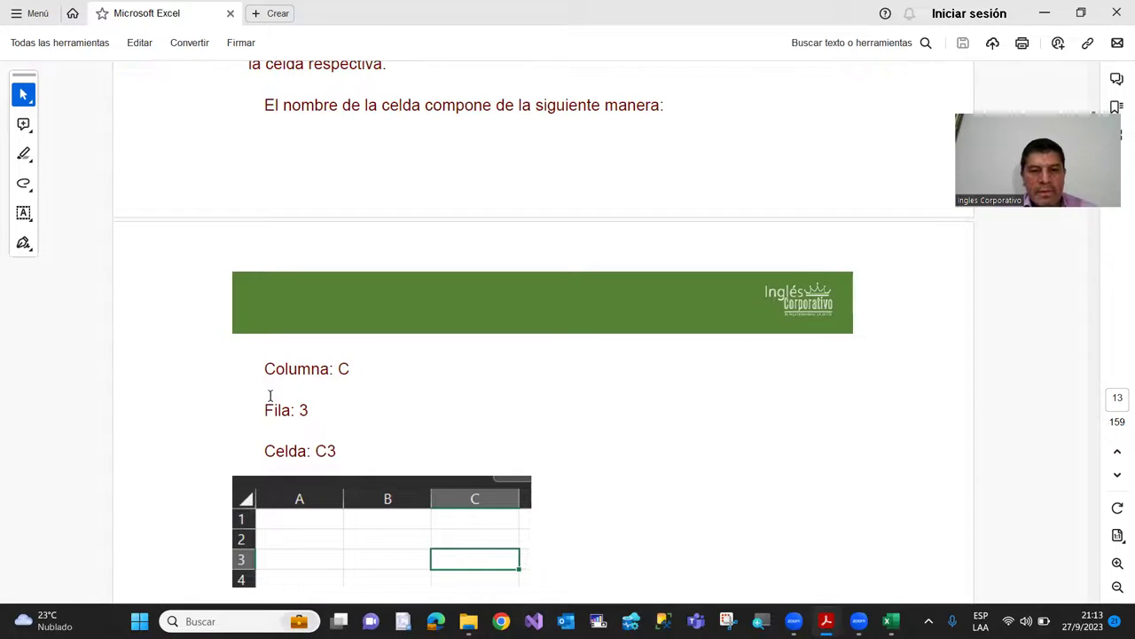
scroll(271, 396, "down", 3)
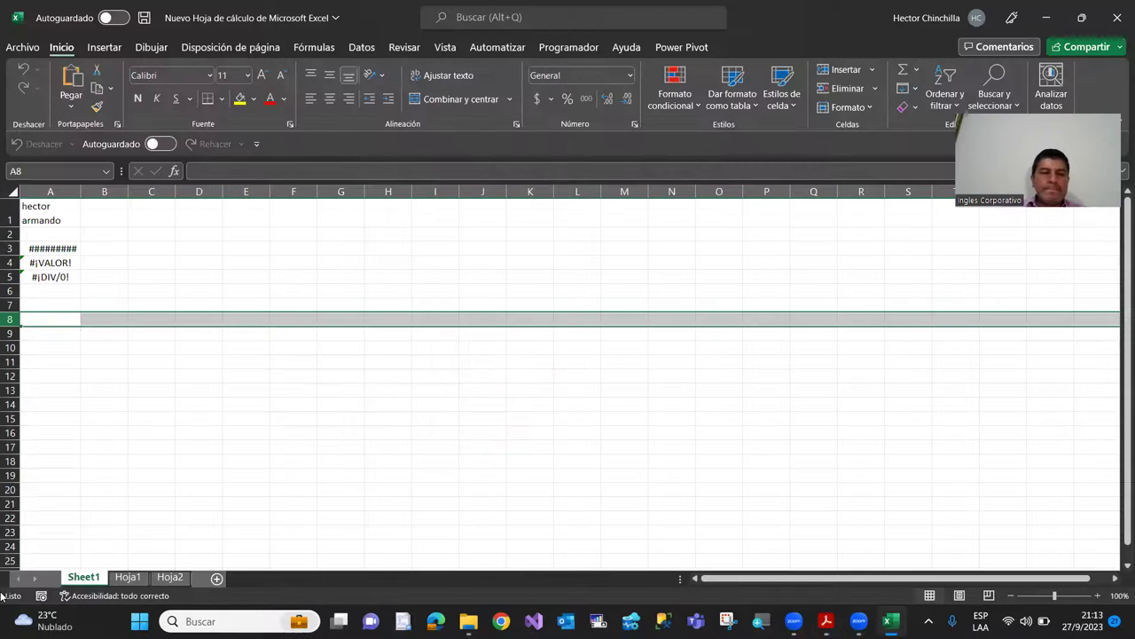
key("alt+Tab")
Select F5 and zoom the sheet to 130%.
left_click(286, 279)
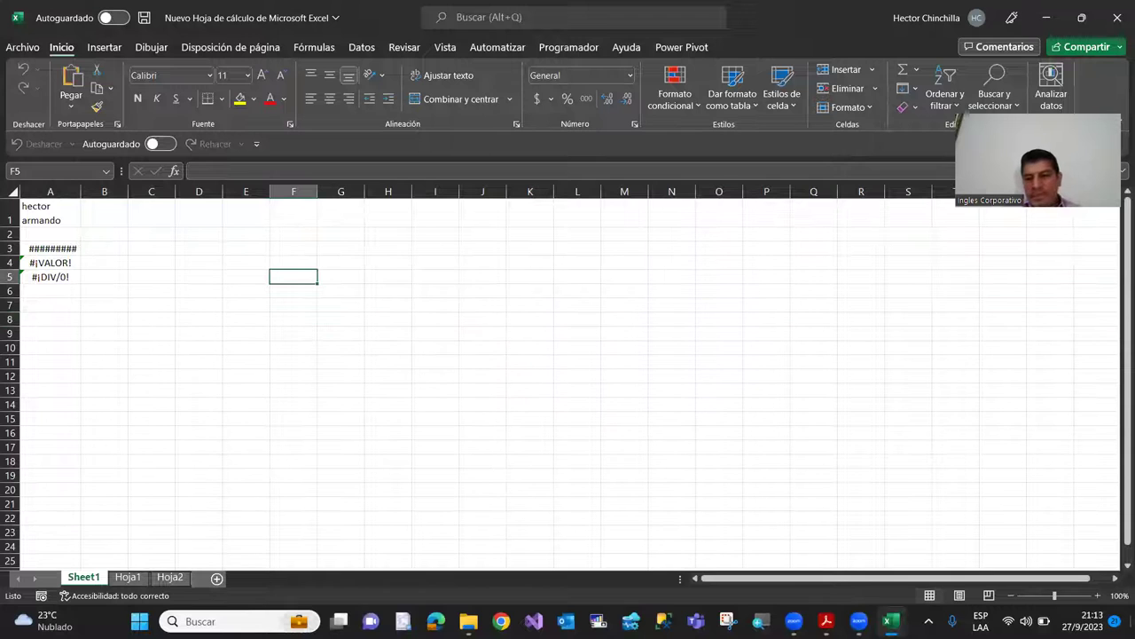
left_click(1099, 596)
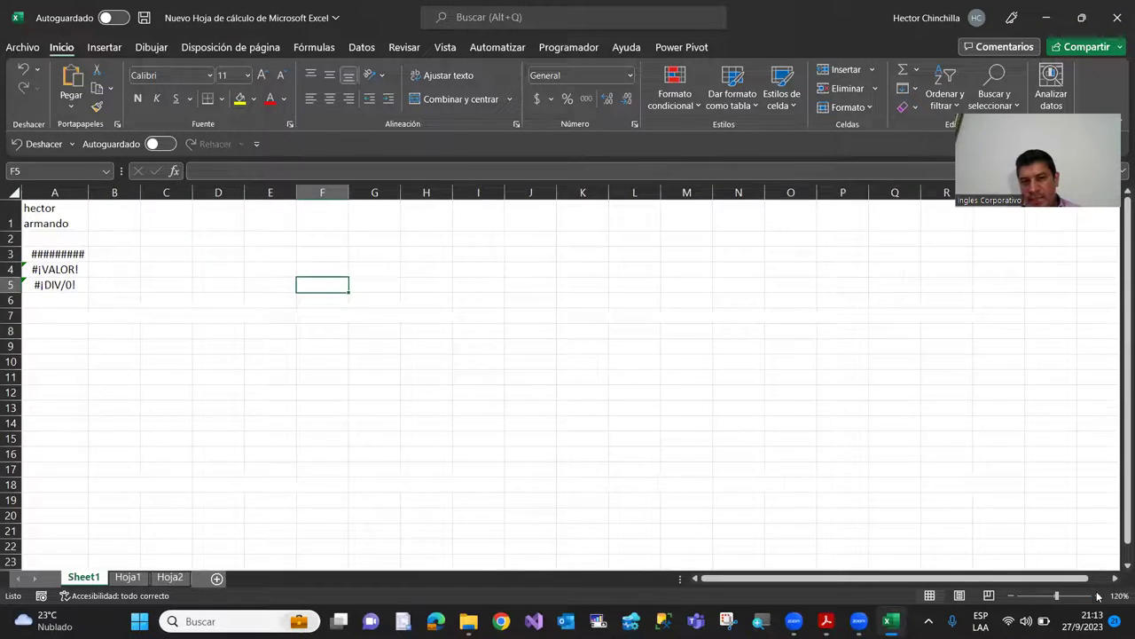
left_click(1098, 596)
Practise selecting C8, C10, E6 and E1:E5, then open the Ir a dialog with F5.
left_click(221, 361)
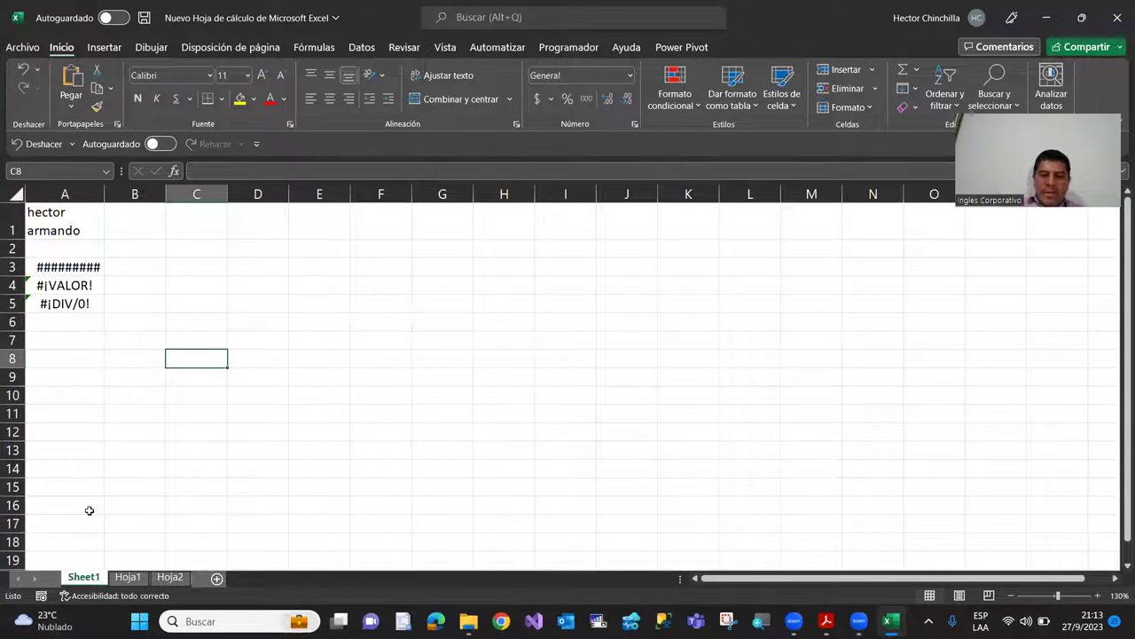
key("Down")
key("Down")
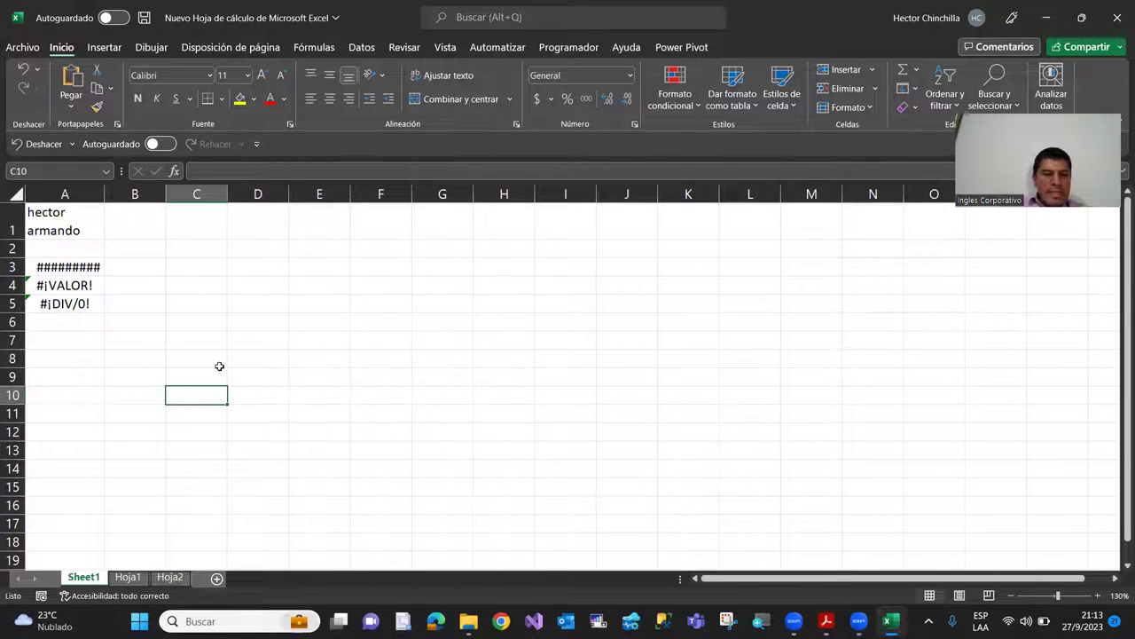
left_click(336, 323)
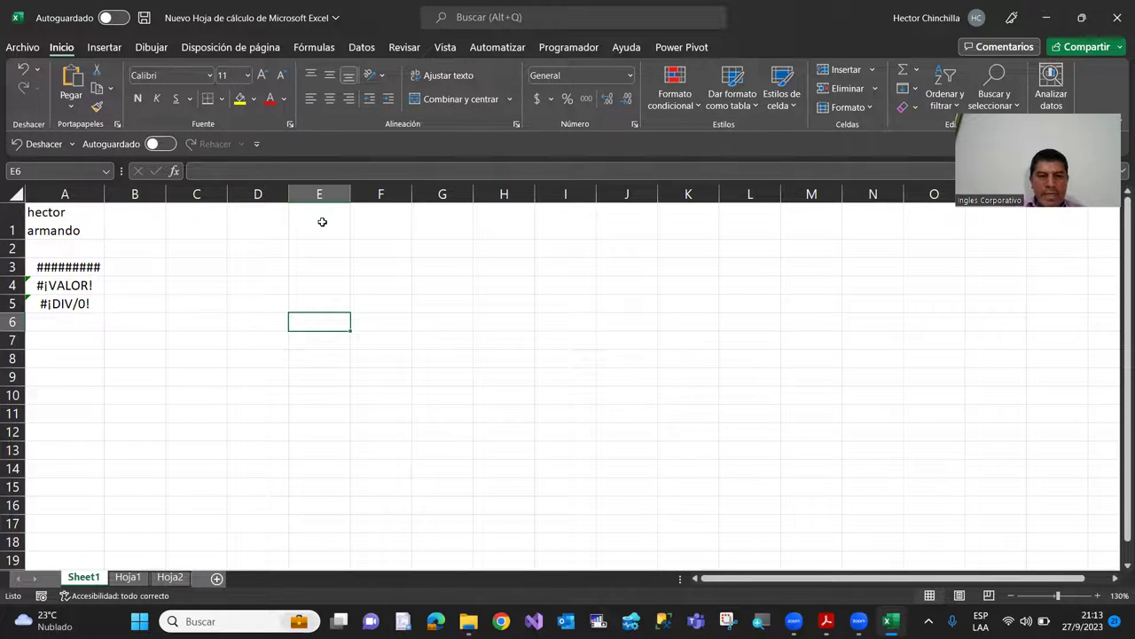
left_click_drag(322, 221, 325, 310)
left_click(324, 315)
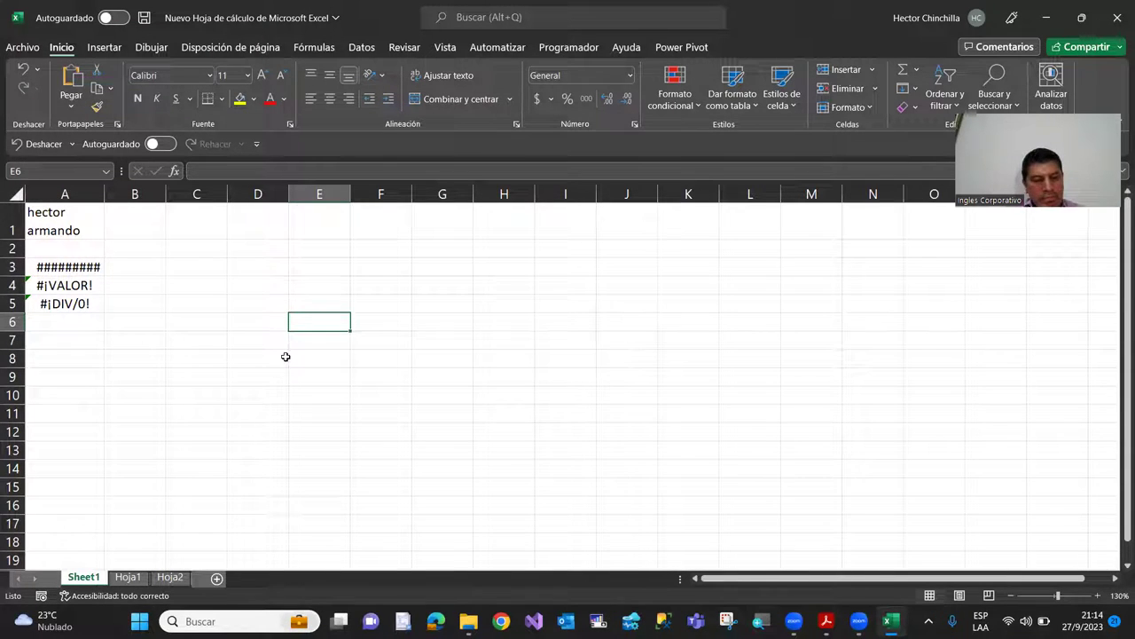
key("F5")
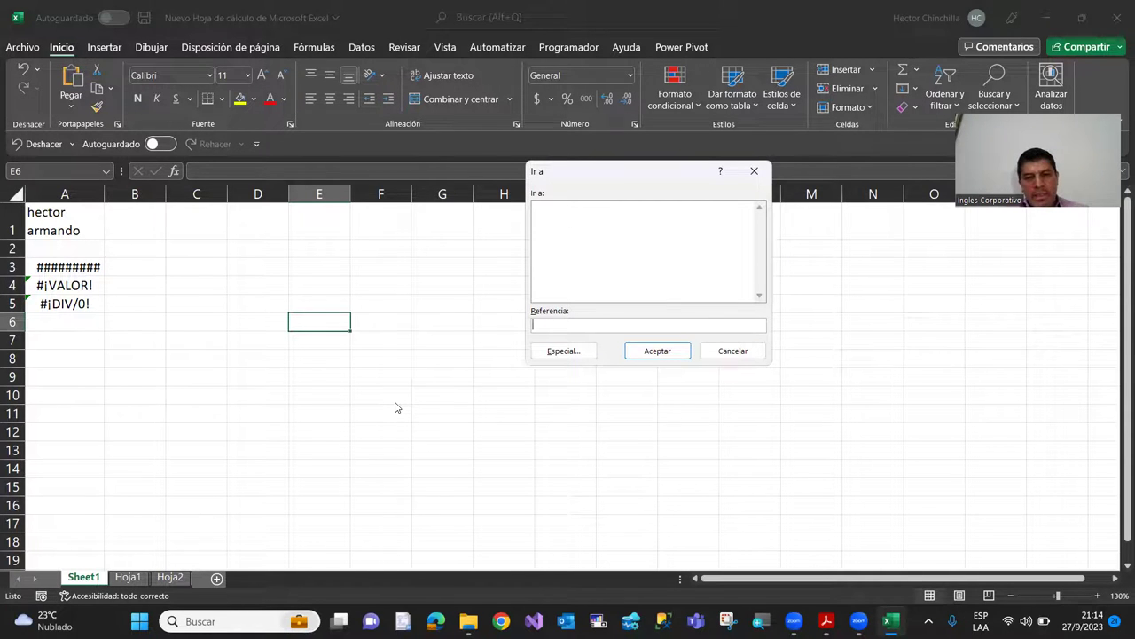
Jump to cell G1500 via Ir a, then return to the top with Ctrl+Home.
type("G")
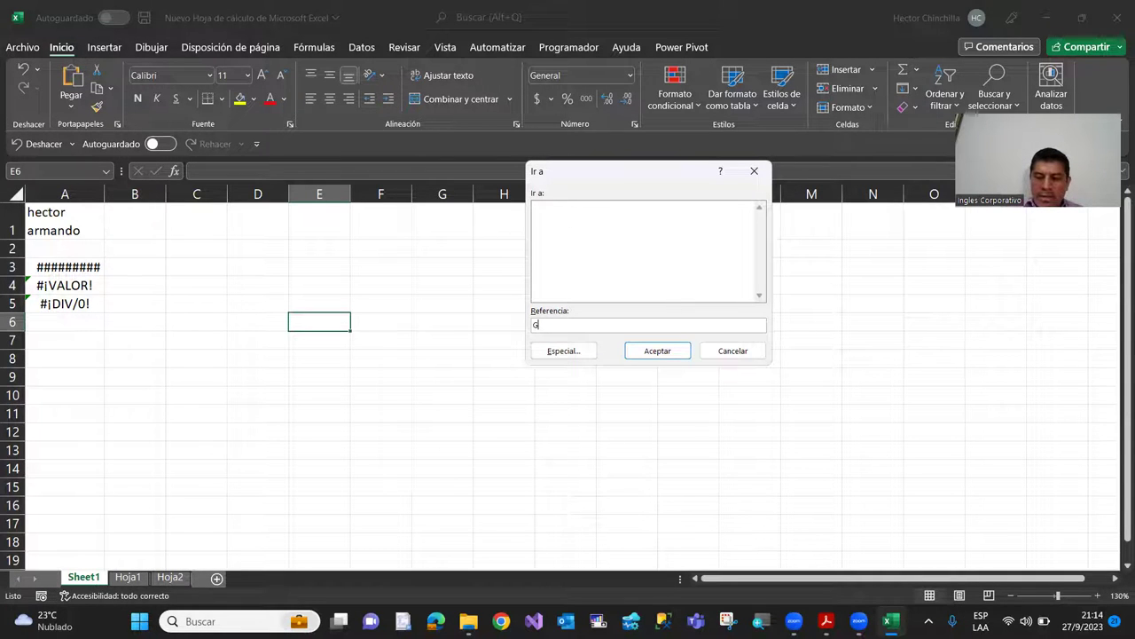
key("Return")
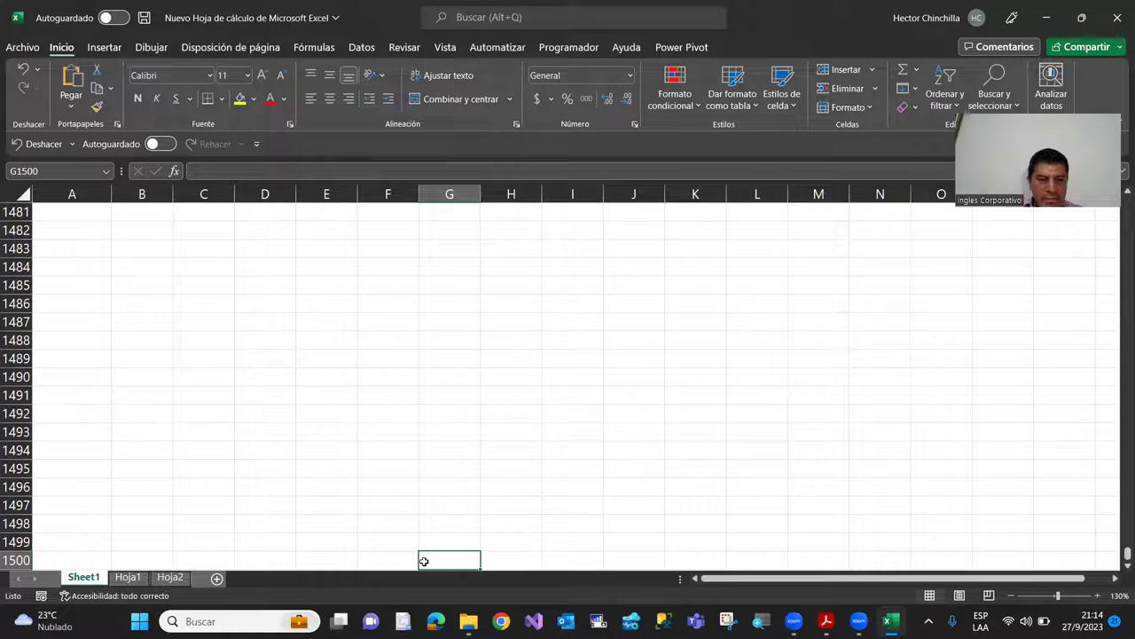
left_click(386, 526)
key("ctrl+Home")
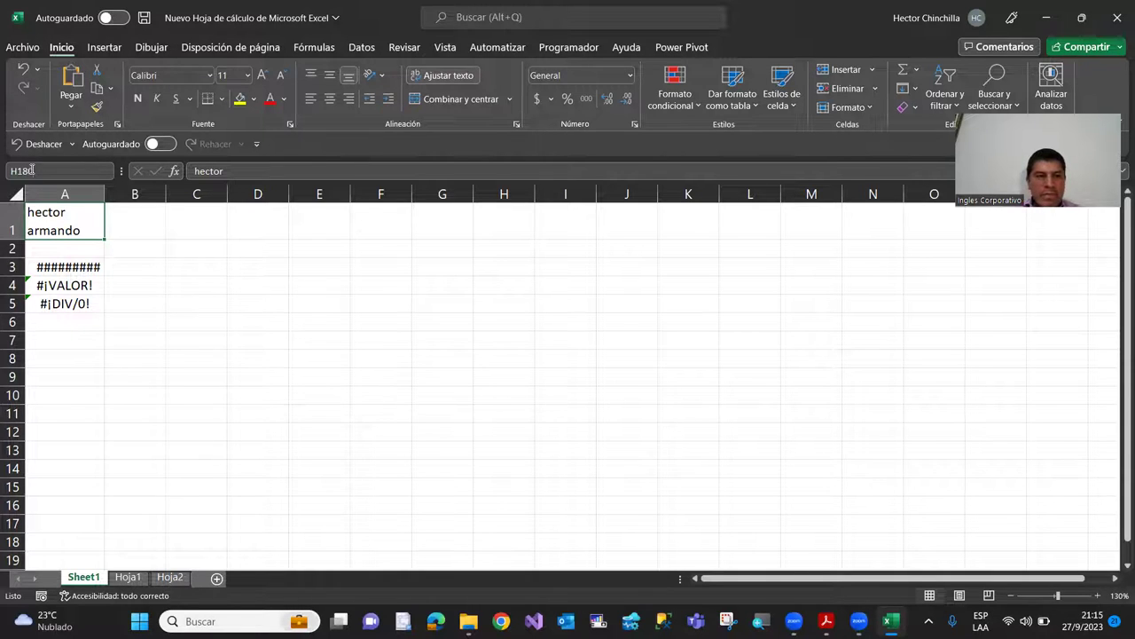
Jump to cell H1800 from the Name Box, then return to A1 with Ctrl+Home.
key("Return")
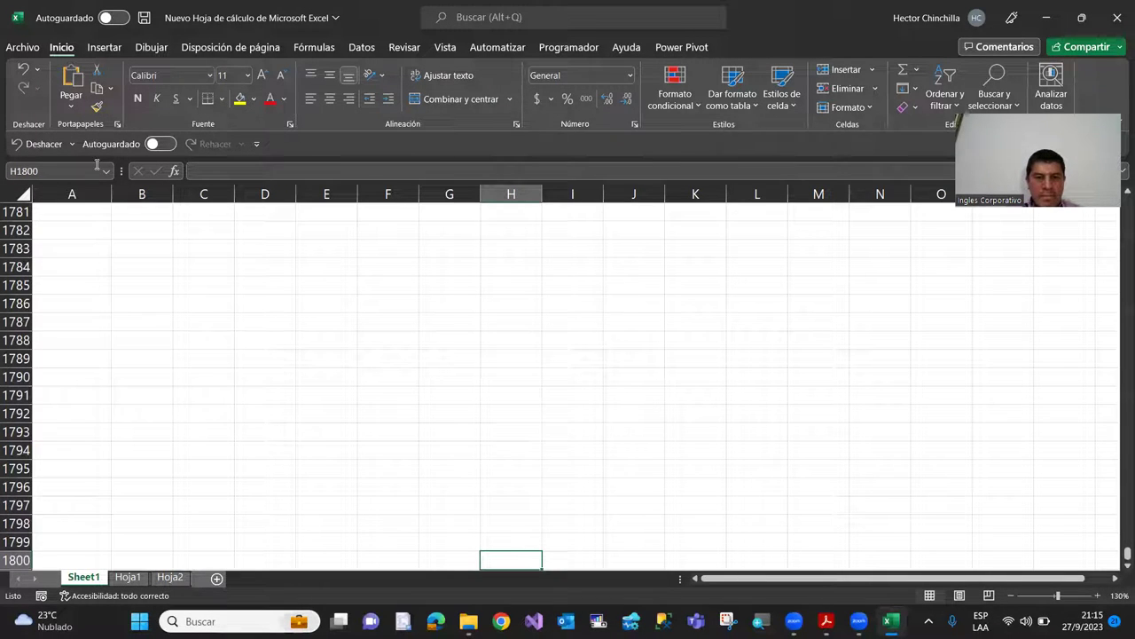
left_click(493, 193)
left_click(322, 383)
key("ctrl+Home")
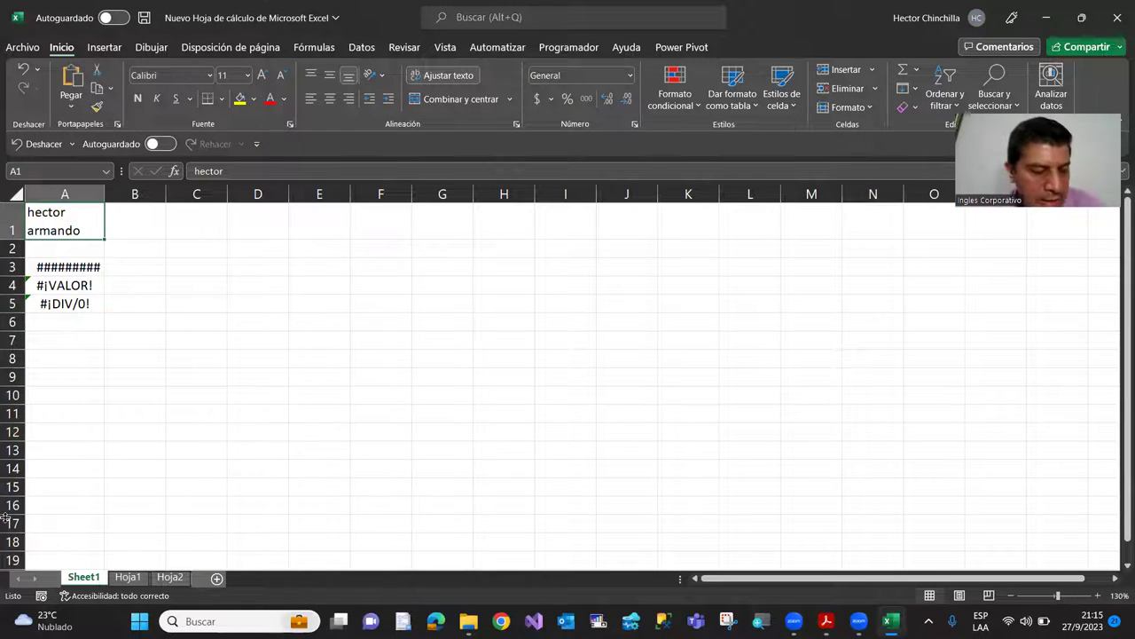
key("alt+Tab")
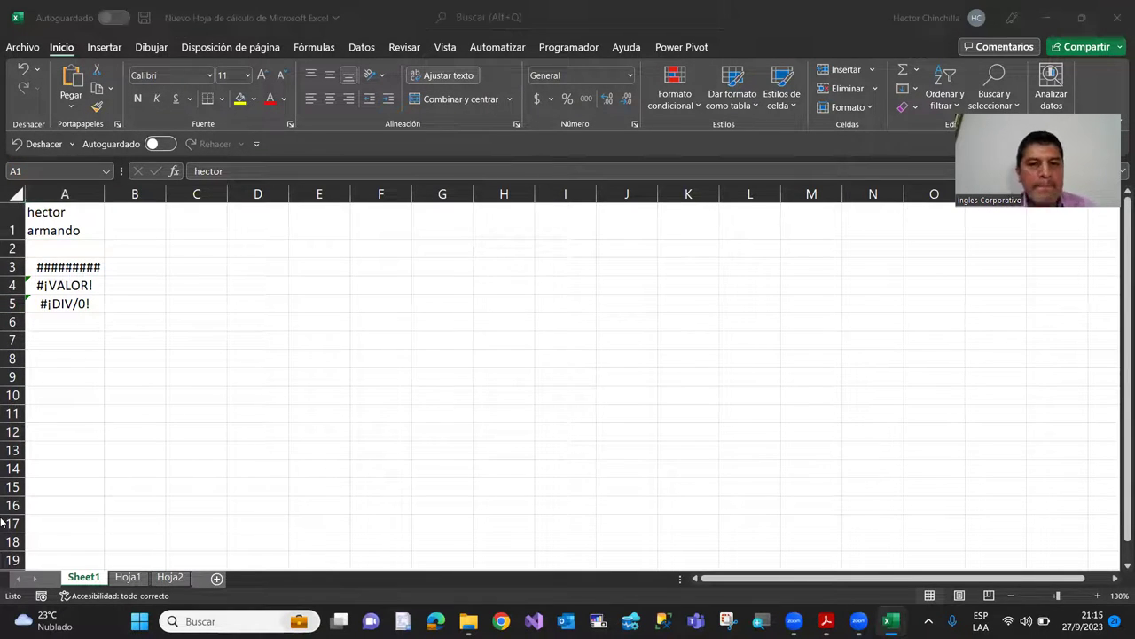
scroll(372, 400, "down", 4)
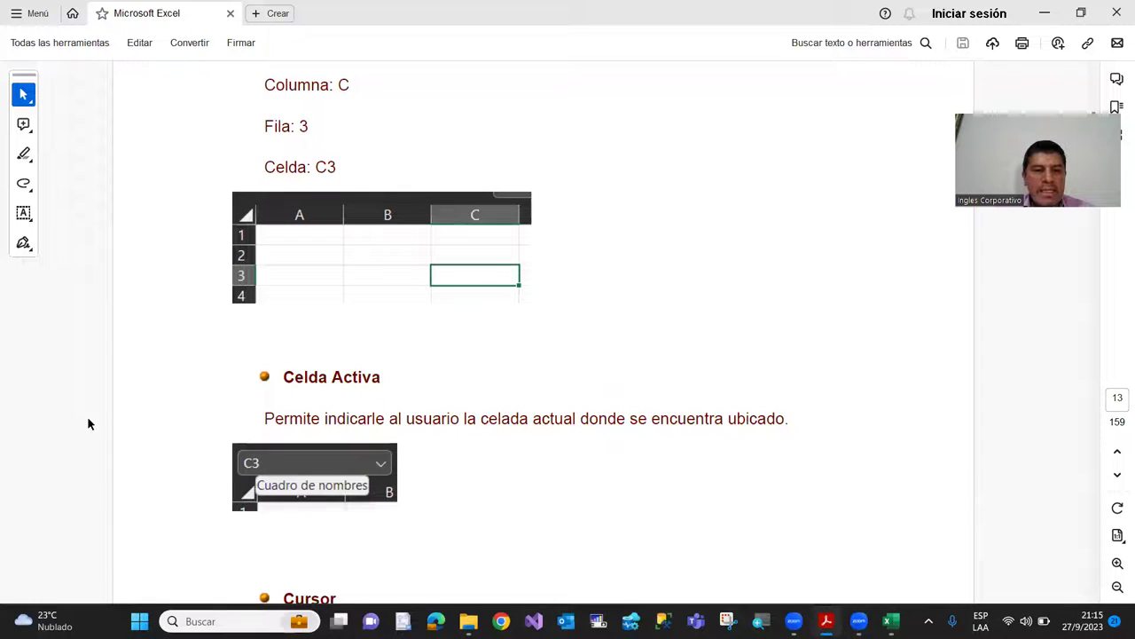
scroll(212, 429, "down", 1)
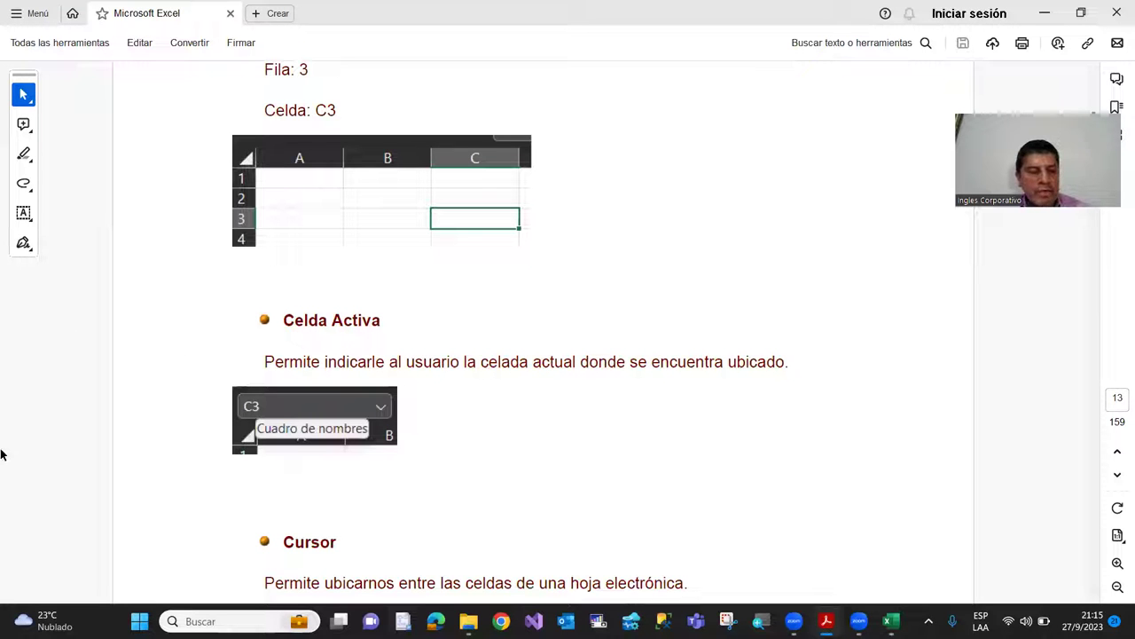
key("alt+Tab")
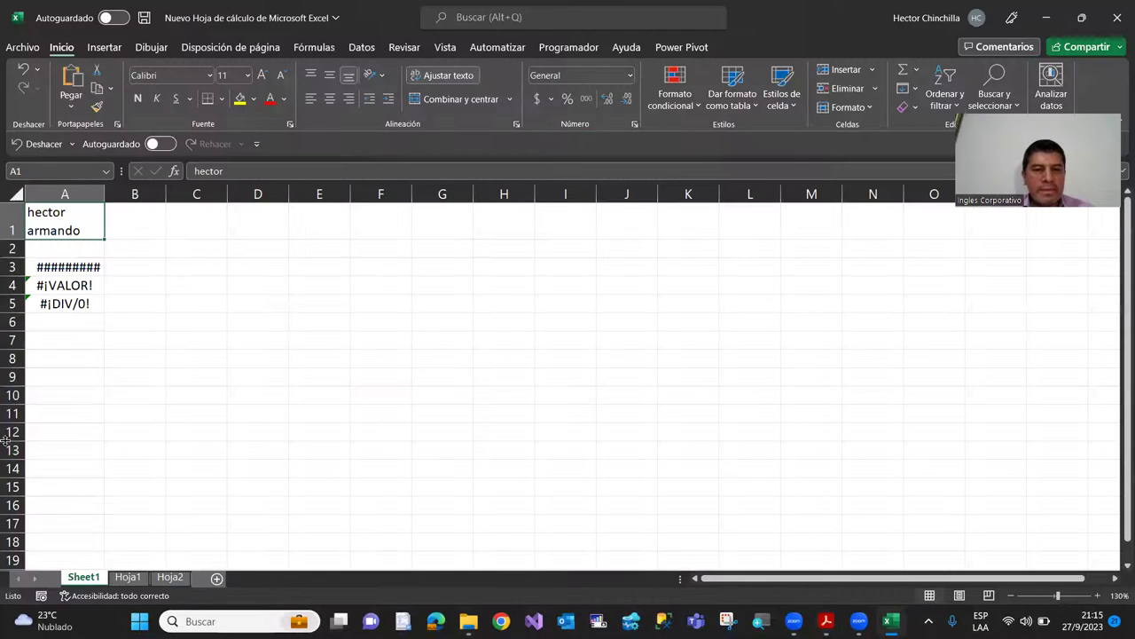
Make G7 the active cell so the Name Box reads G7, then switch toward Acrobat.
left_click(439, 339)
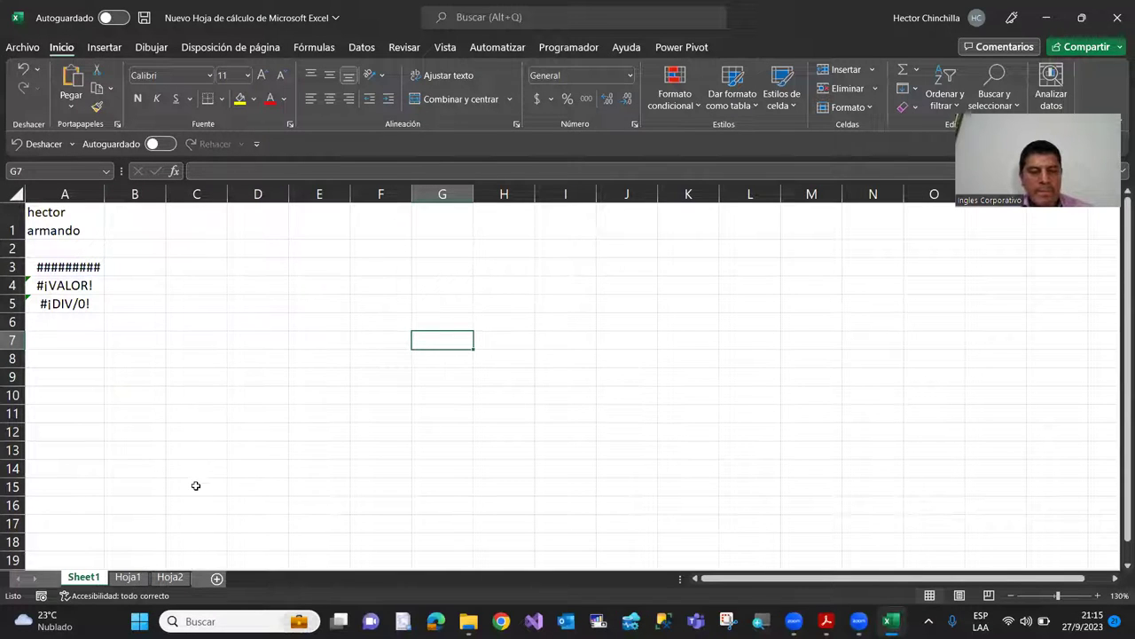
key("alt+Tab")
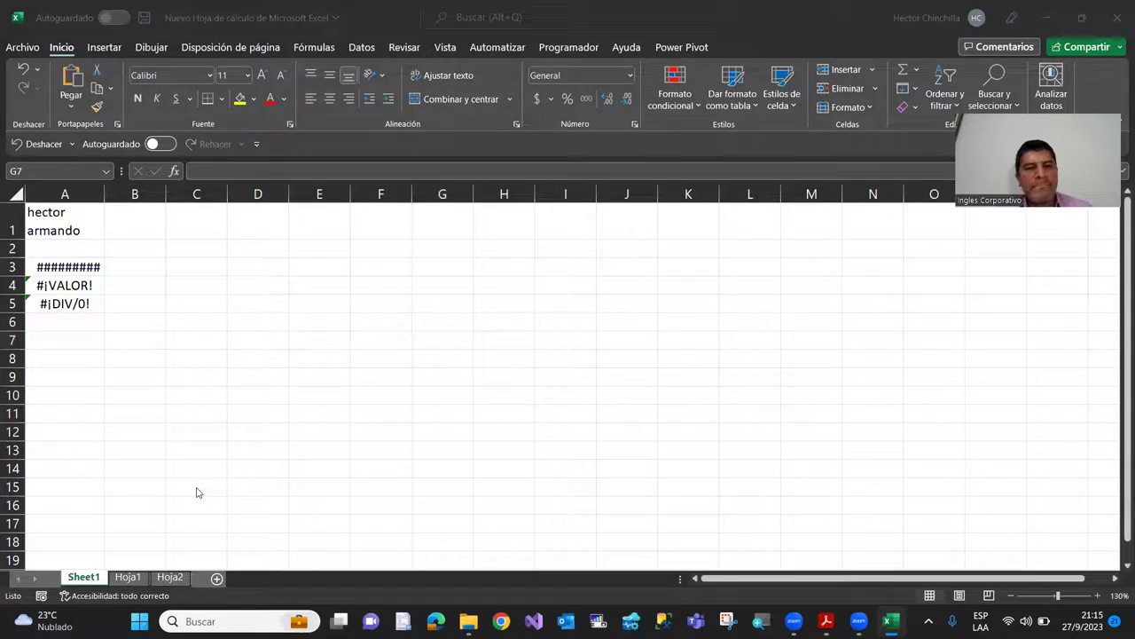
scroll(266, 315, "down", 1)
scroll(264, 315, "down", 5)
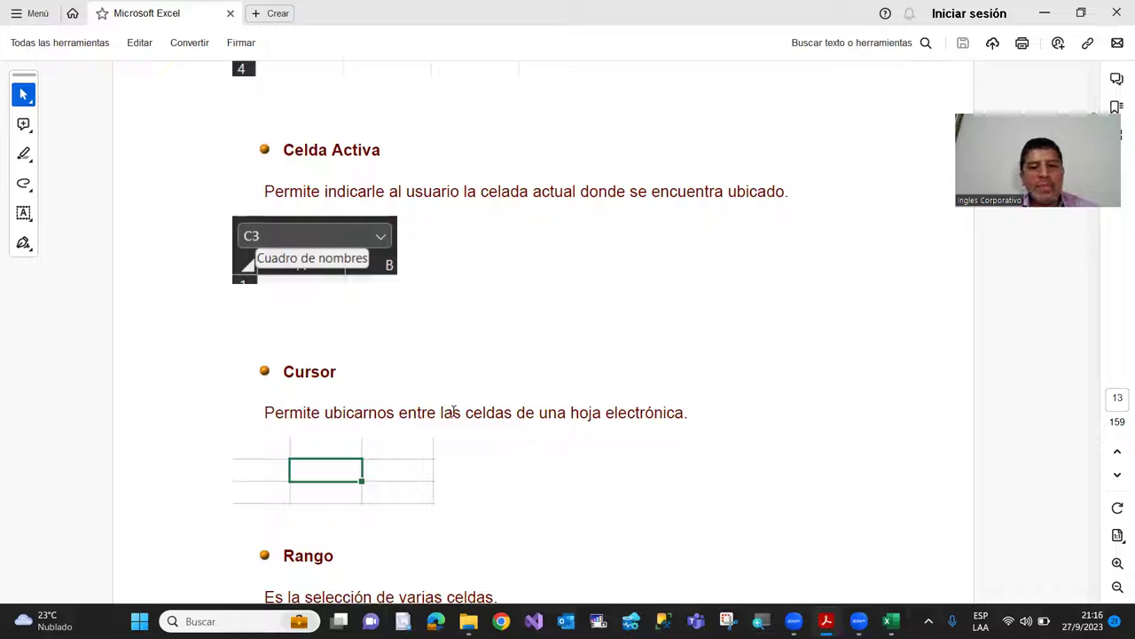
scroll(354, 317, "down", 3)
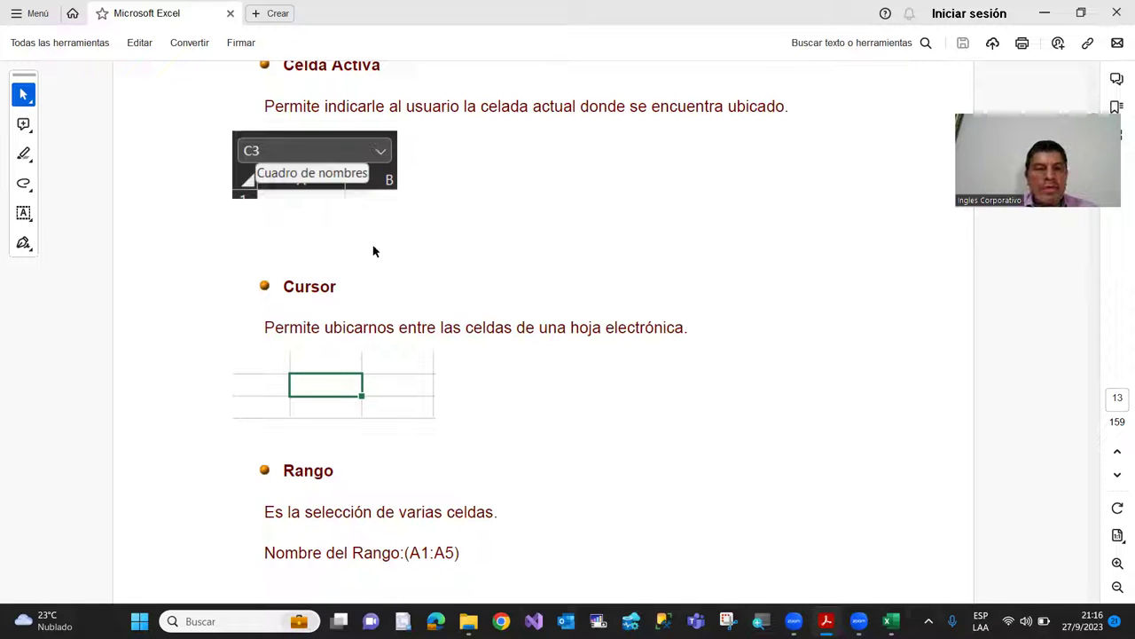
scroll(358, 252, "down", 2)
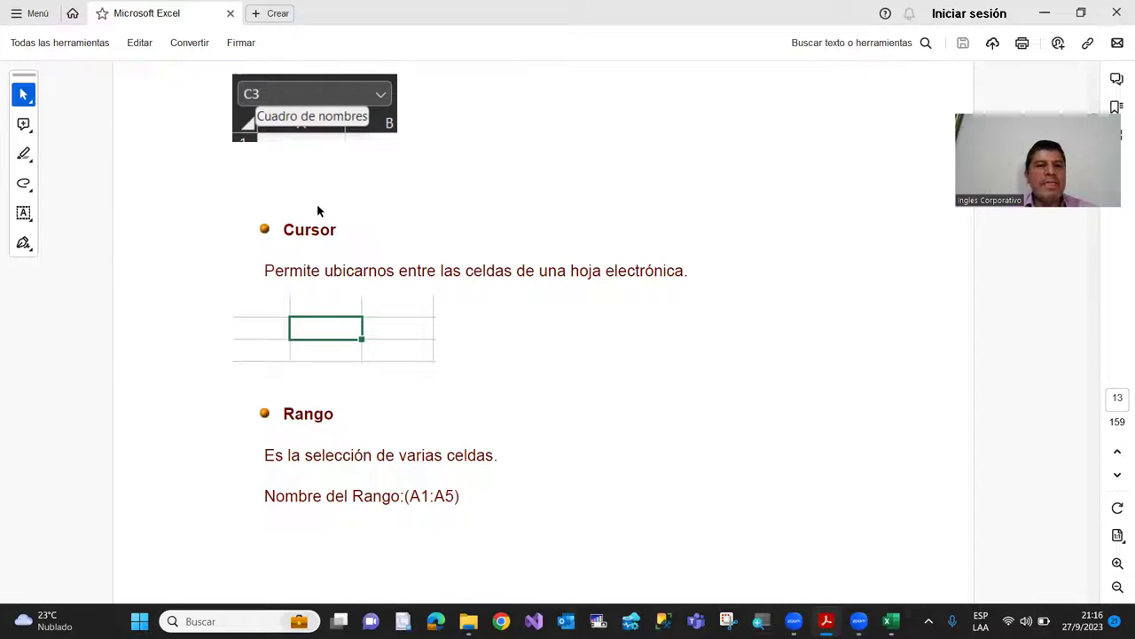
scroll(229, 253, "down", 2)
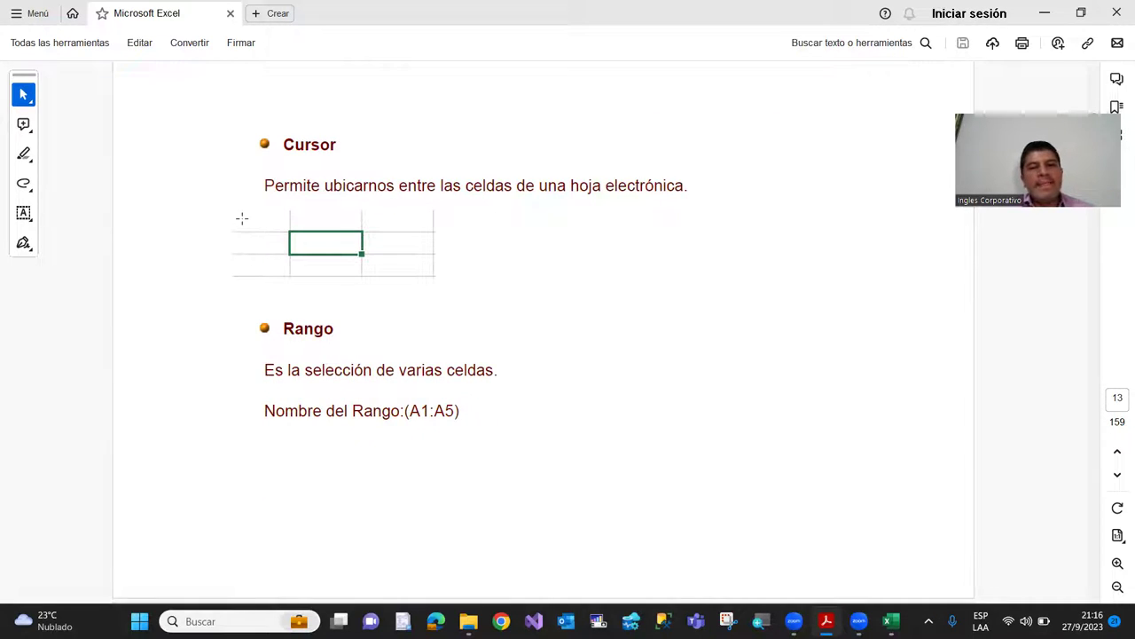
scroll(223, 225, "down", 2)
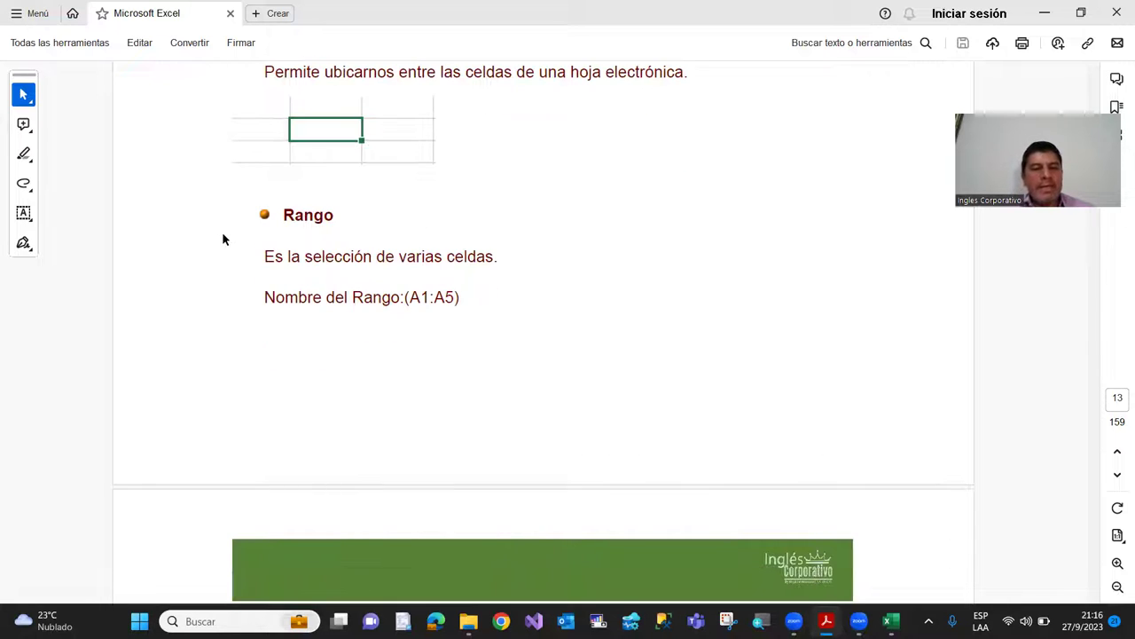
scroll(214, 259, "down", 2)
scroll(214, 264, "down", 1)
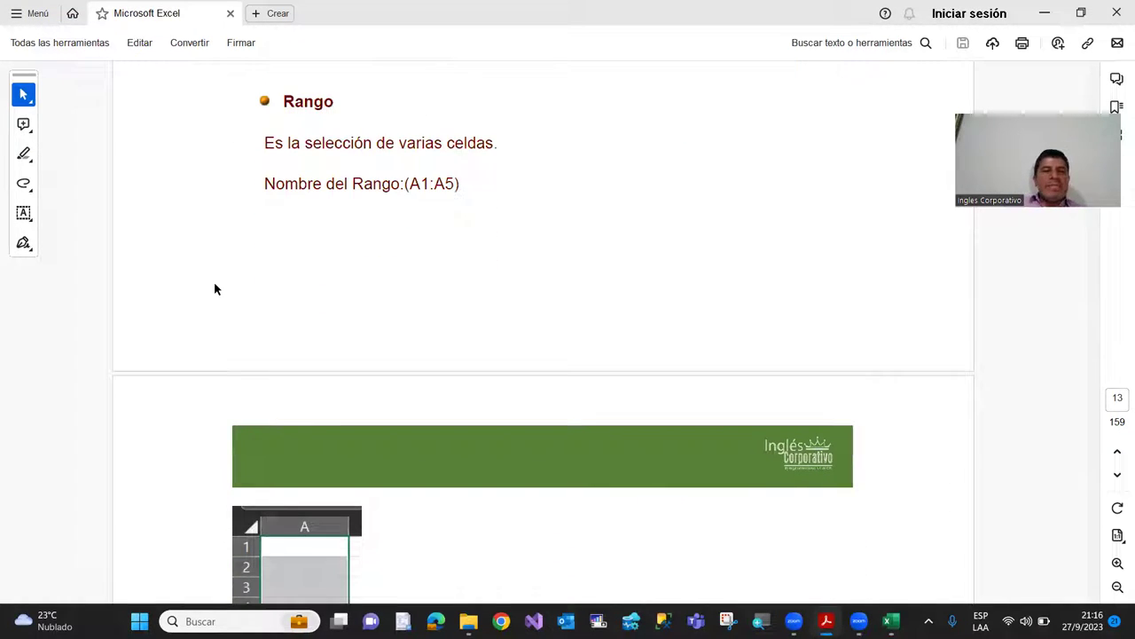
scroll(252, 271, "down", 2)
scroll(251, 282, "down", 2)
scroll(251, 281, "up", 2)
scroll(251, 282, "up", 1)
scroll(251, 283, "down", 2)
scroll(251, 284, "up", 1)
scroll(251, 285, "down", 1)
scroll(252, 290, "up", 1)
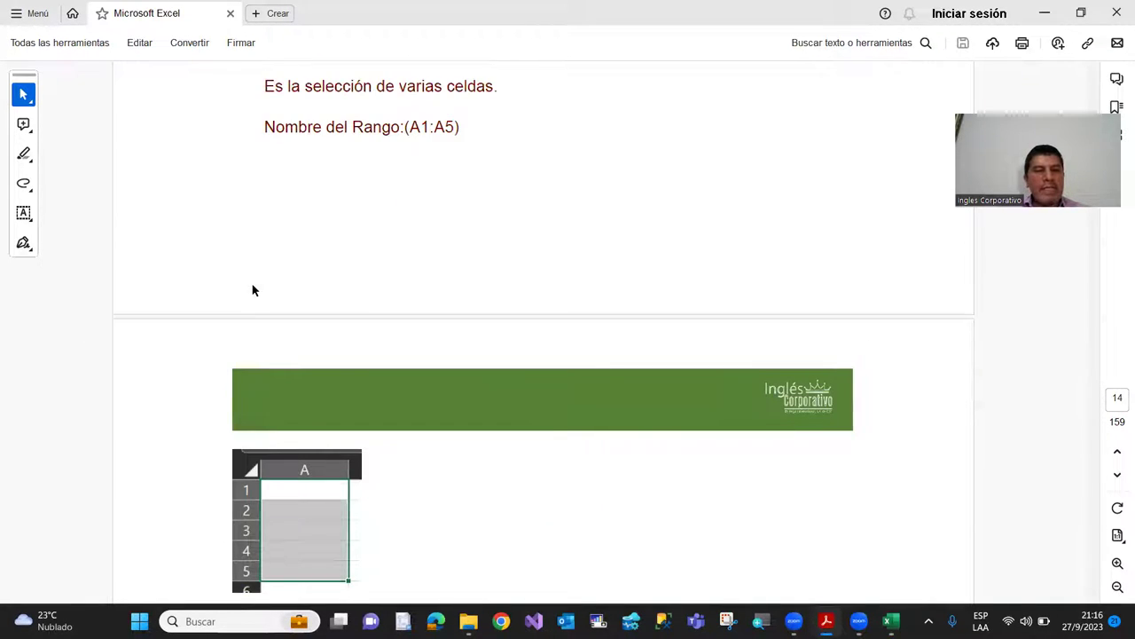
scroll(256, 290, "up", 2)
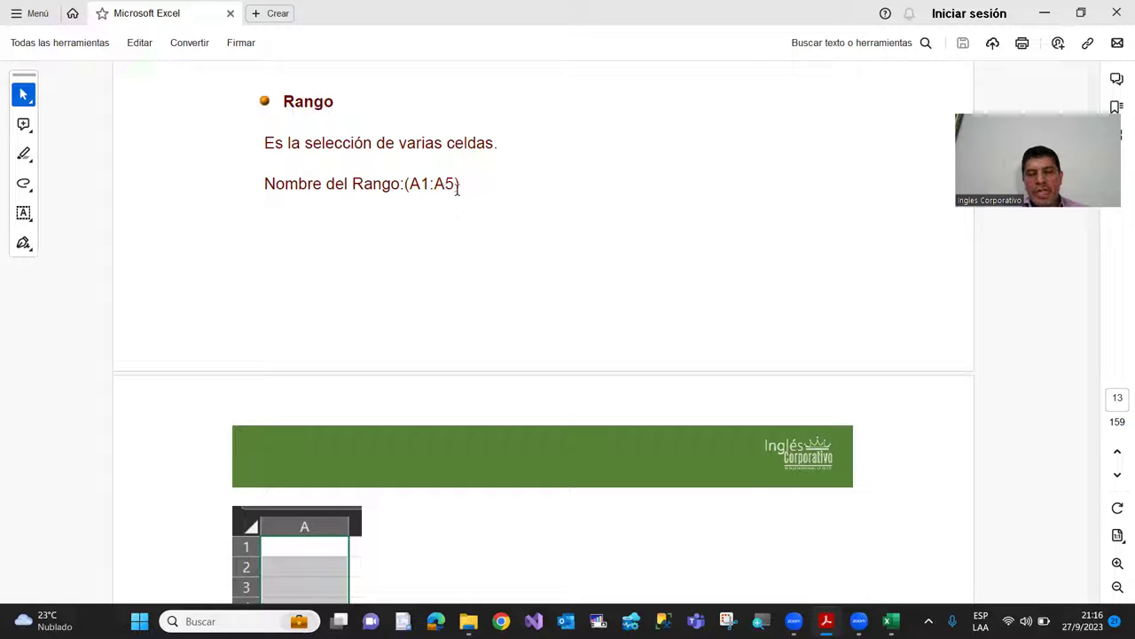
scroll(281, 228, "down", 3)
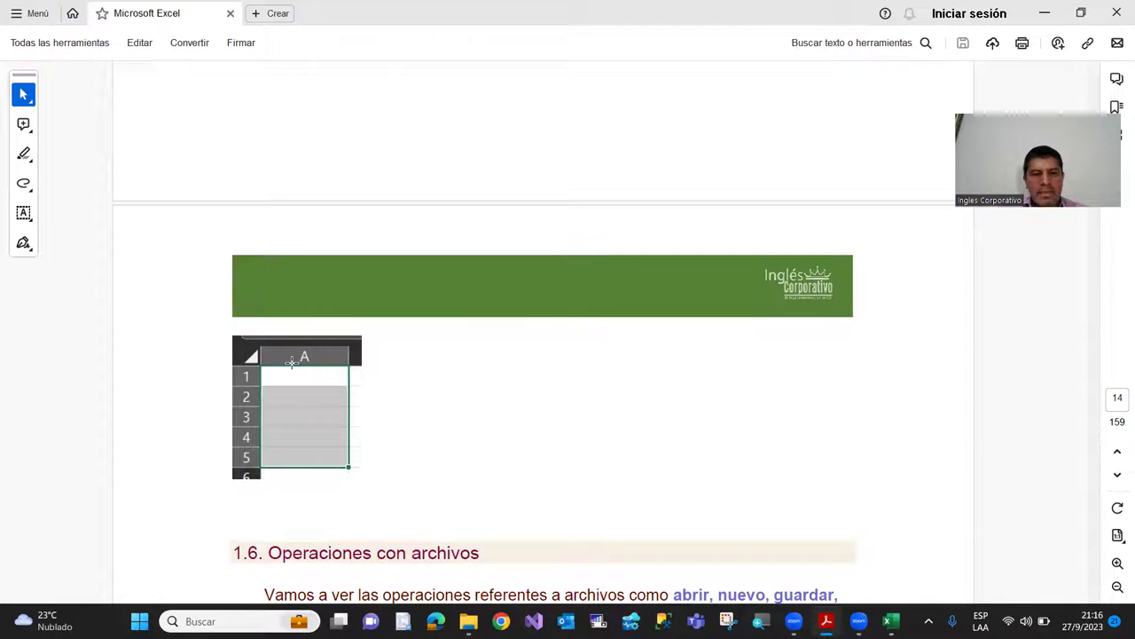
scroll(327, 337, "up", 2)
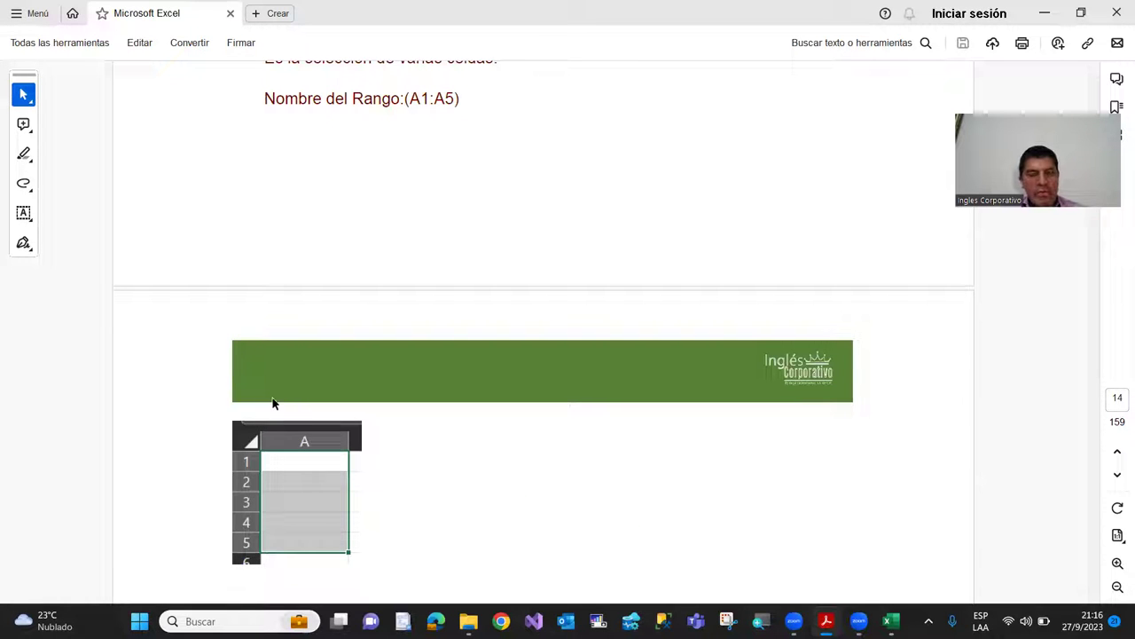
Back in Excel, select C6, then select the column range F1:F12.
key("alt+Tab")
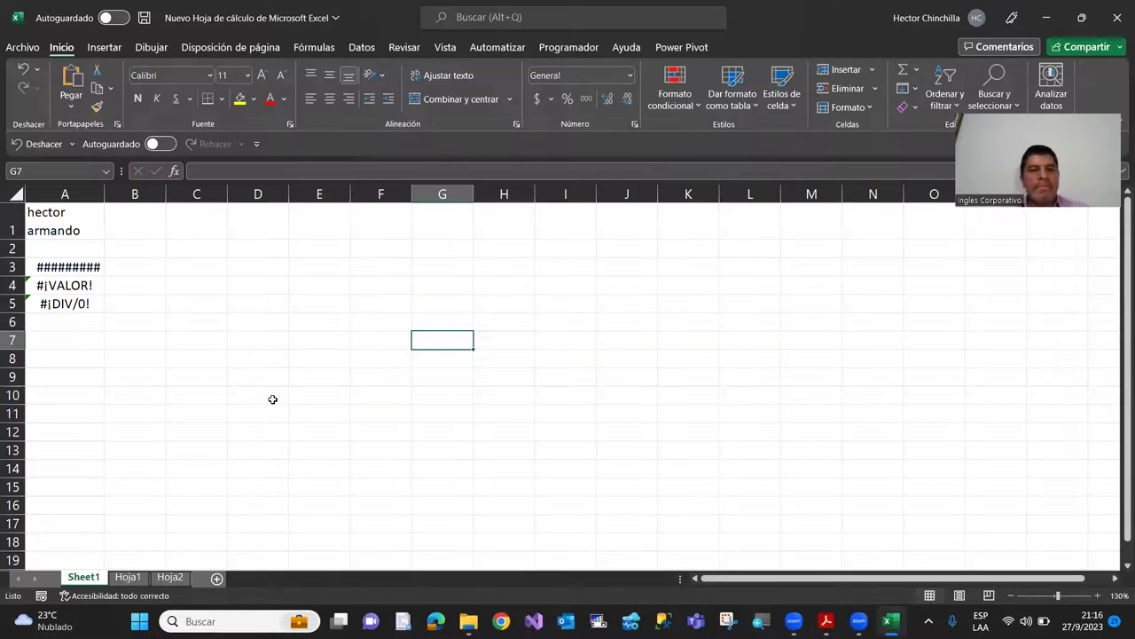
left_click(216, 322)
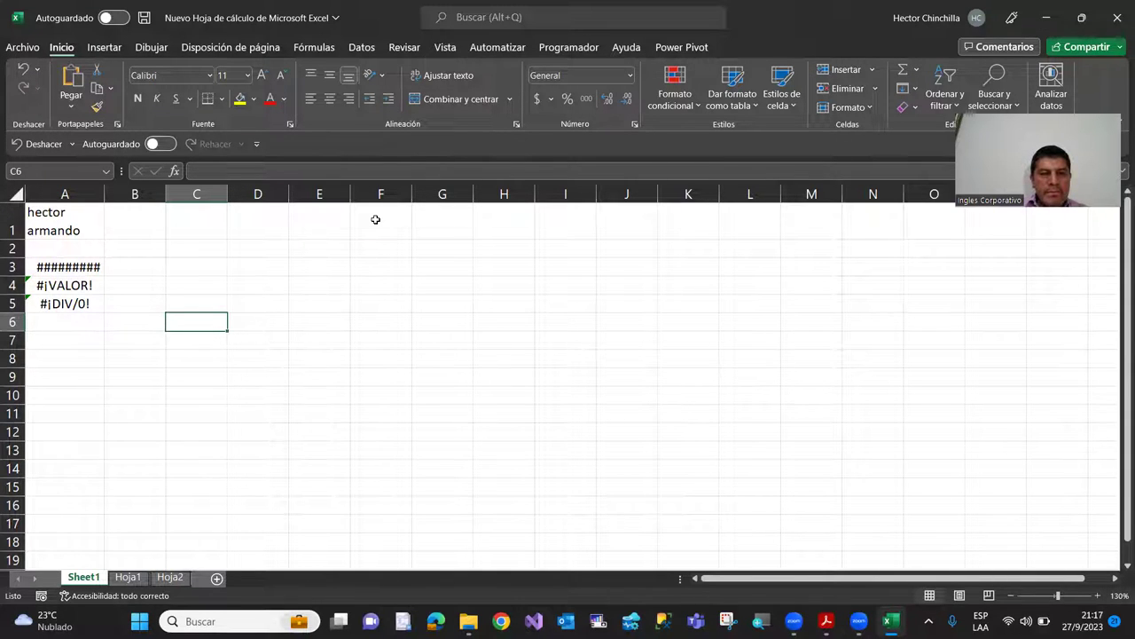
left_click(375, 219)
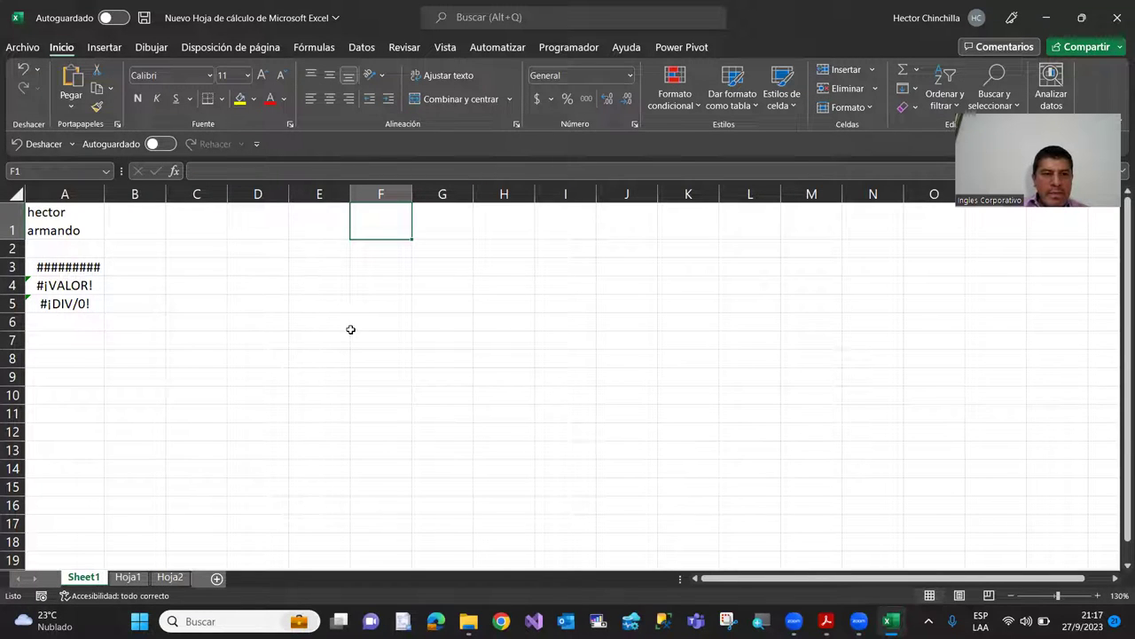
key("shift+Down")
key("shift+Down")
key("shift+Down")
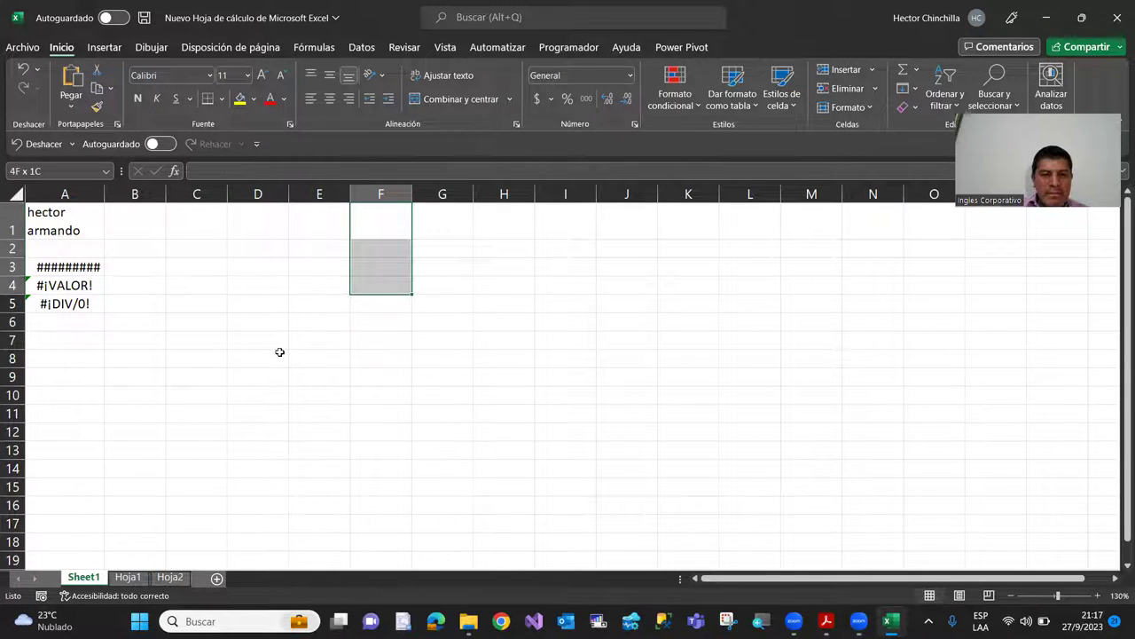
key("shift+Down")
key("shift+Down")
key("shift+Down")
key("shift+Down")
key("shift+Down")
key("shift+Down")
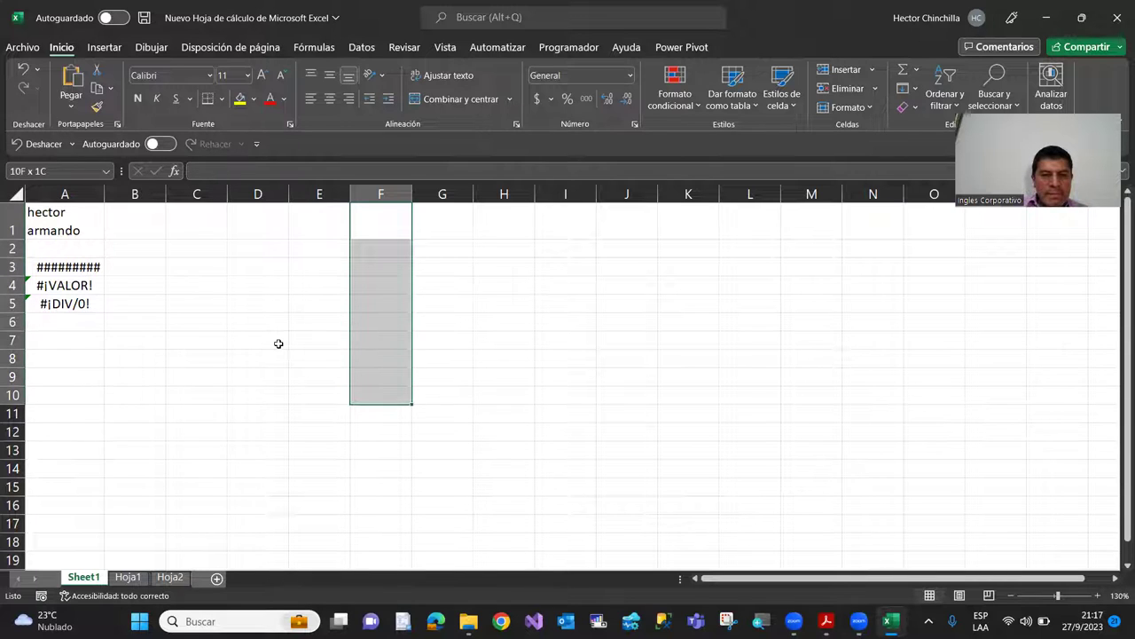
key("shift+Down")
key("shift+Down")
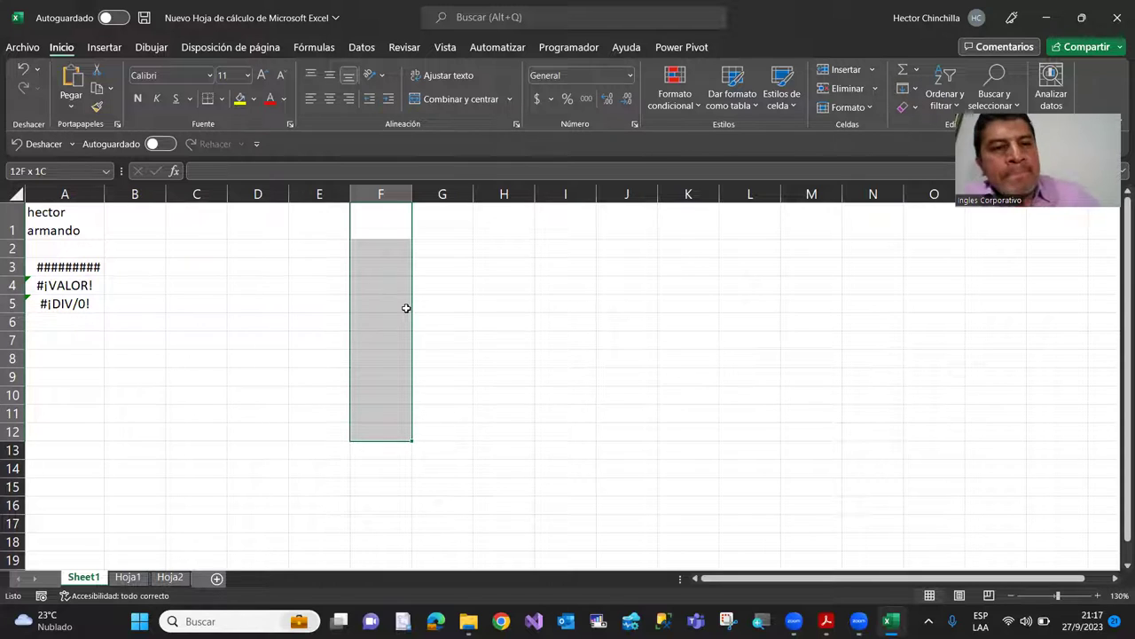
Select the row range from E1 across to L1.
left_click(332, 222)
key("shift+Right")
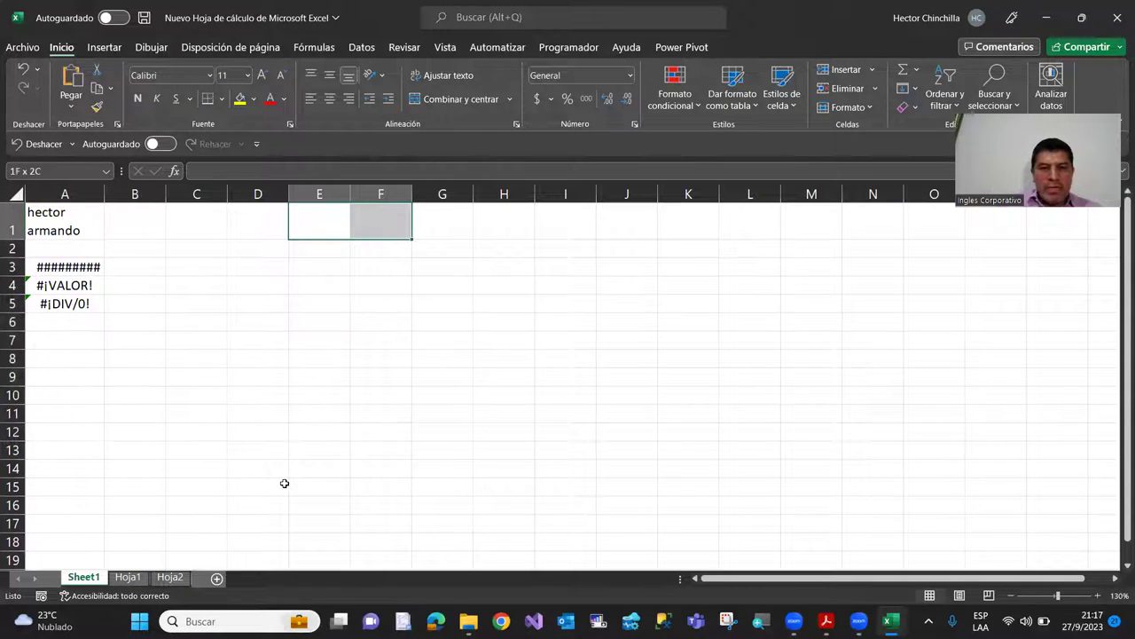
key("shift+Right")
key("shift+Right")
key("shift+Right")
key("shift+Right")
key("shift+Right")
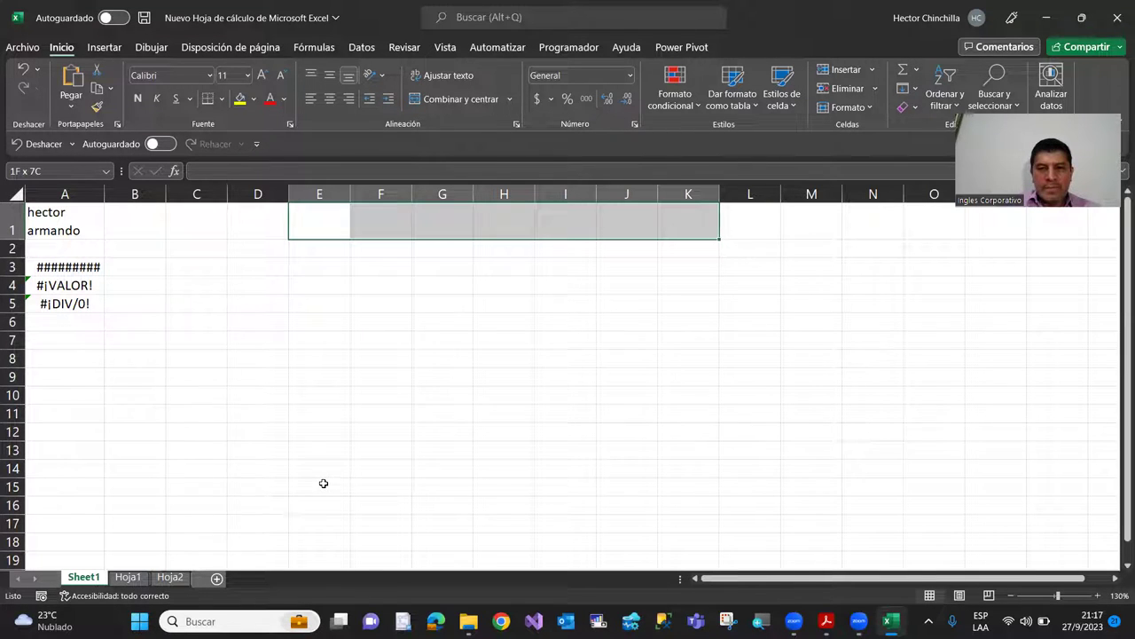
key("shift+Right")
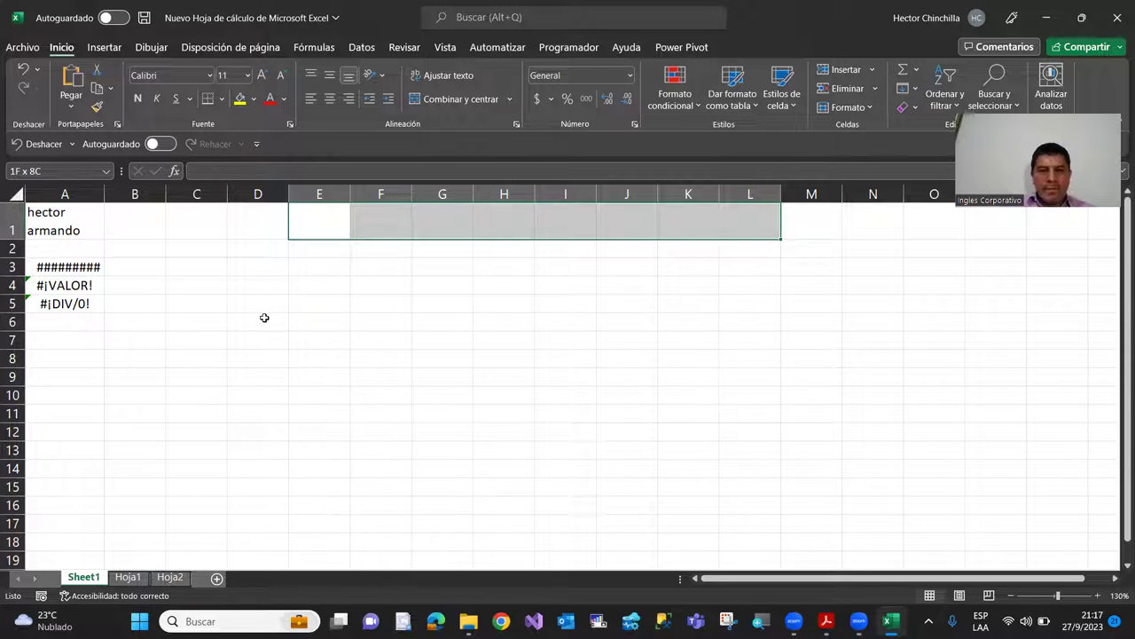
Select the block E1:L9 by extending from E1 down to row 9 and across to column L.
left_click(320, 230)
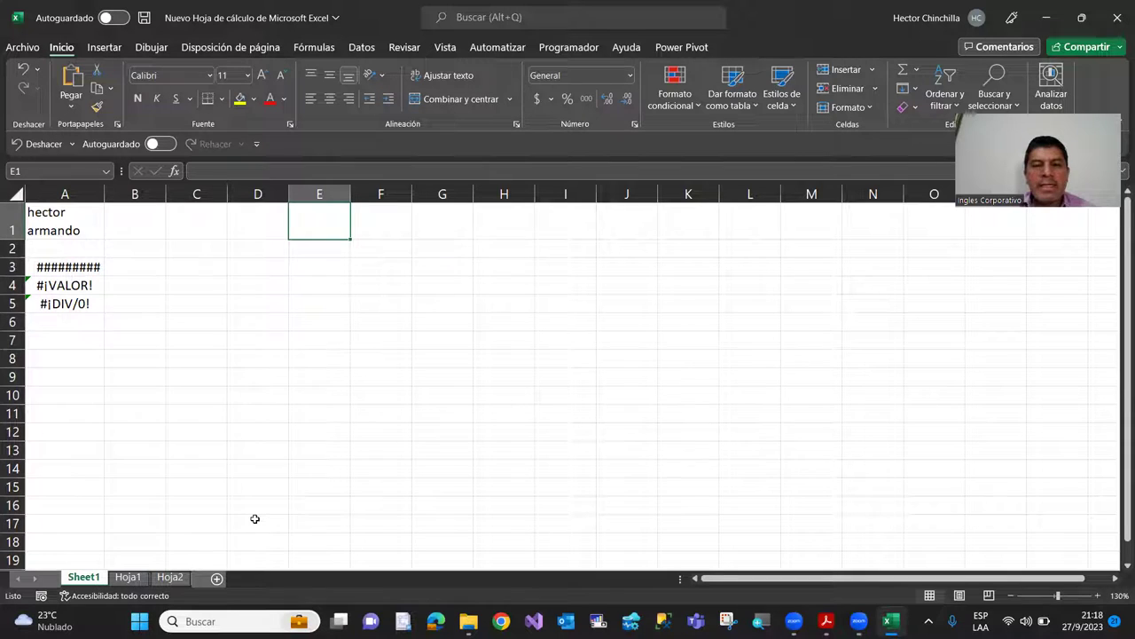
key("shift+Down")
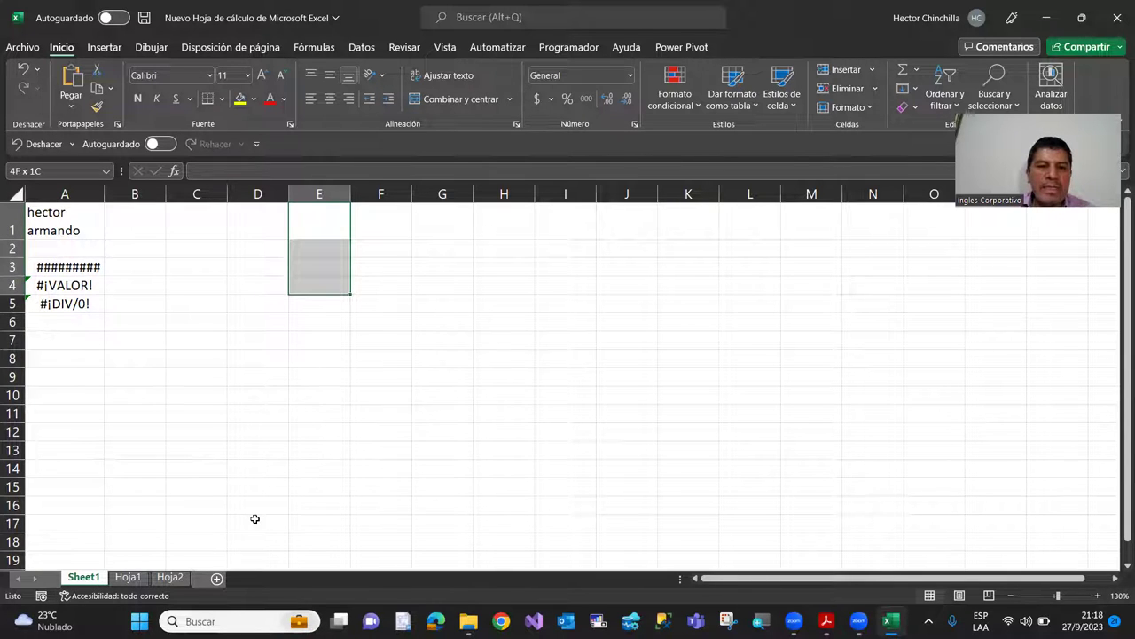
key("shift+Down")
key("shift+Down")
key("shift+Down")
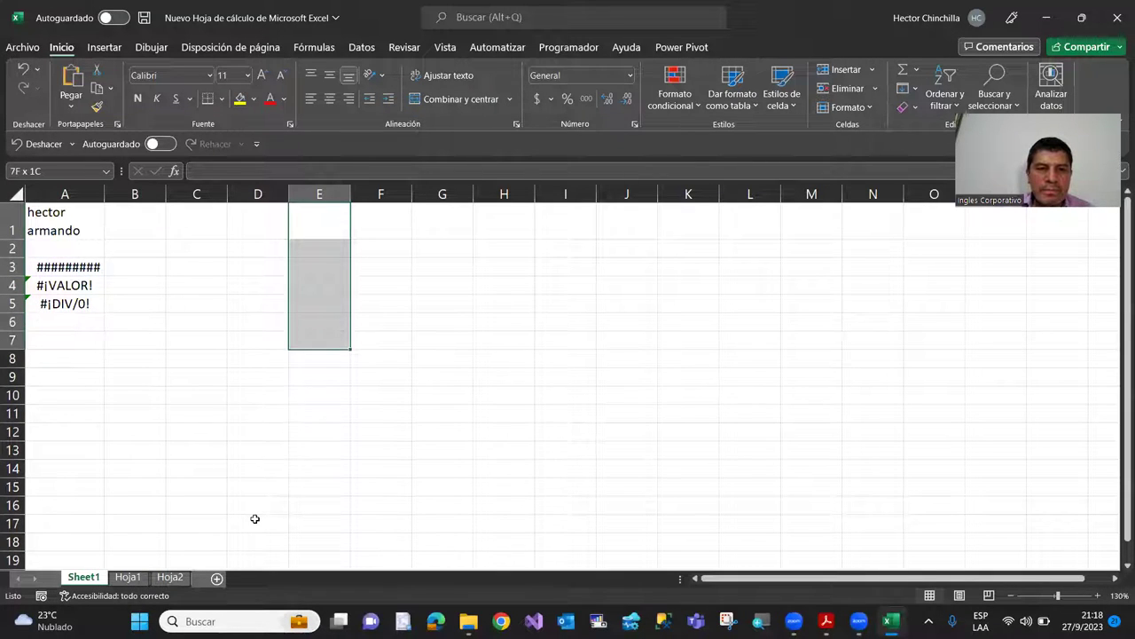
key("shift+Down")
key("shift+Down")
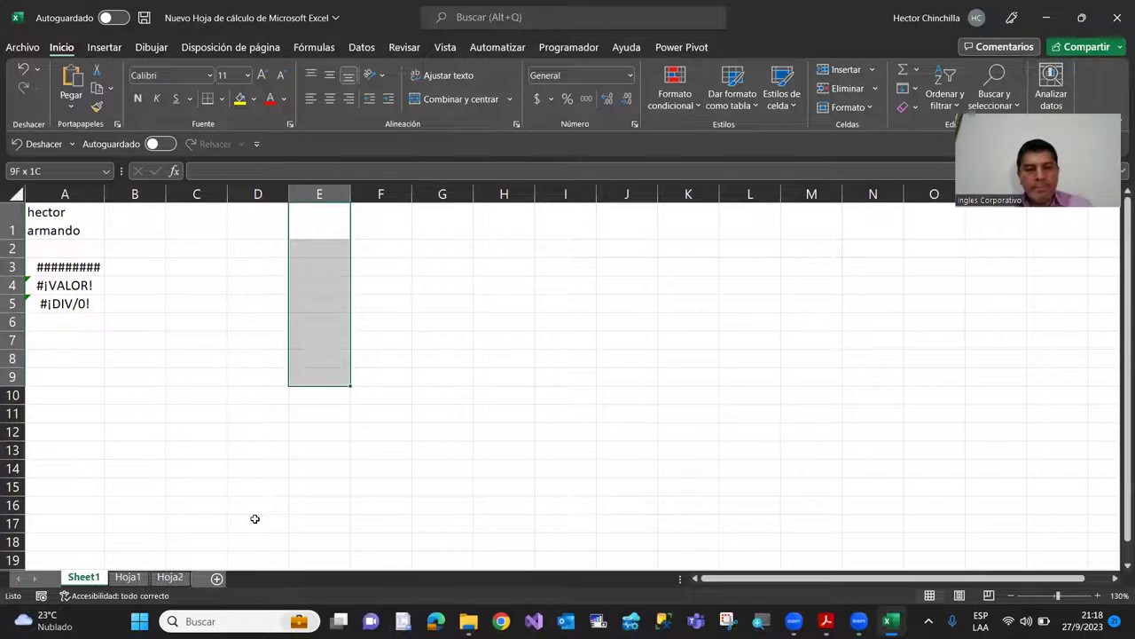
key("shift+Right")
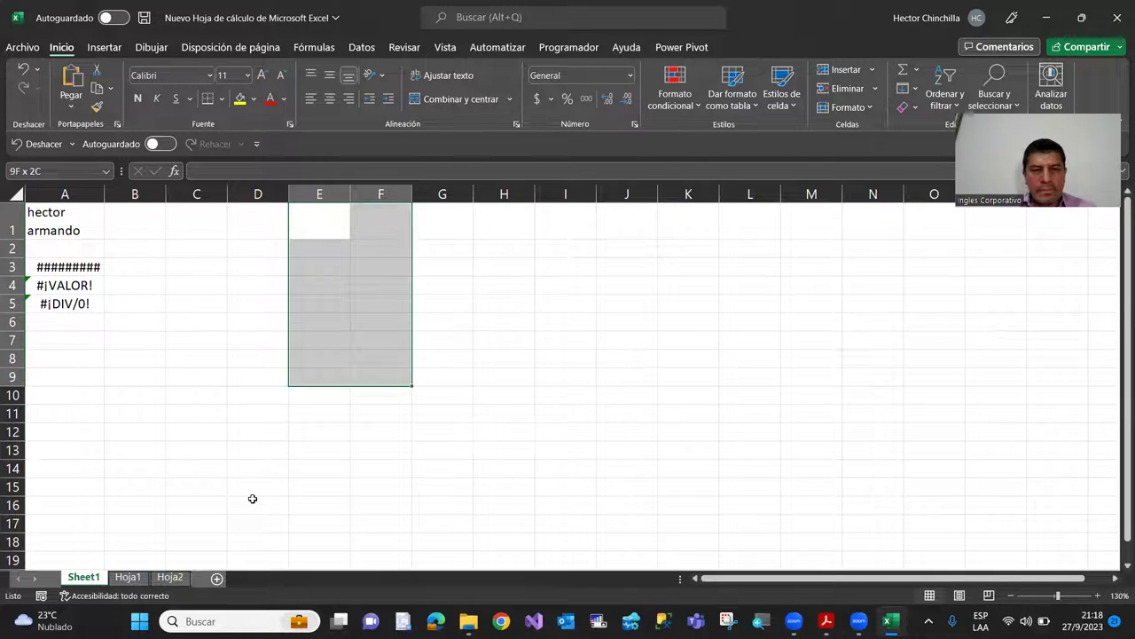
key("shift+Right")
key("shift+Right")
key("shift+Right")
key("shift+Right")
key("shift+Right")
key("shift+Right")
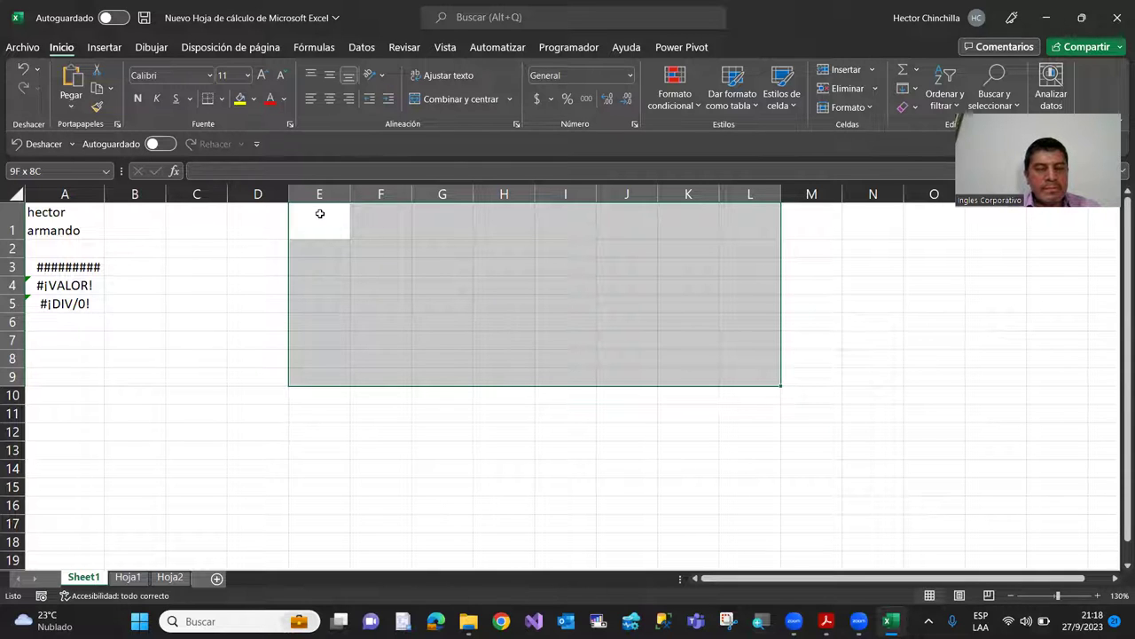
Fill cells E1 and K7 with yellow on Sheet1.
left_click(319, 214)
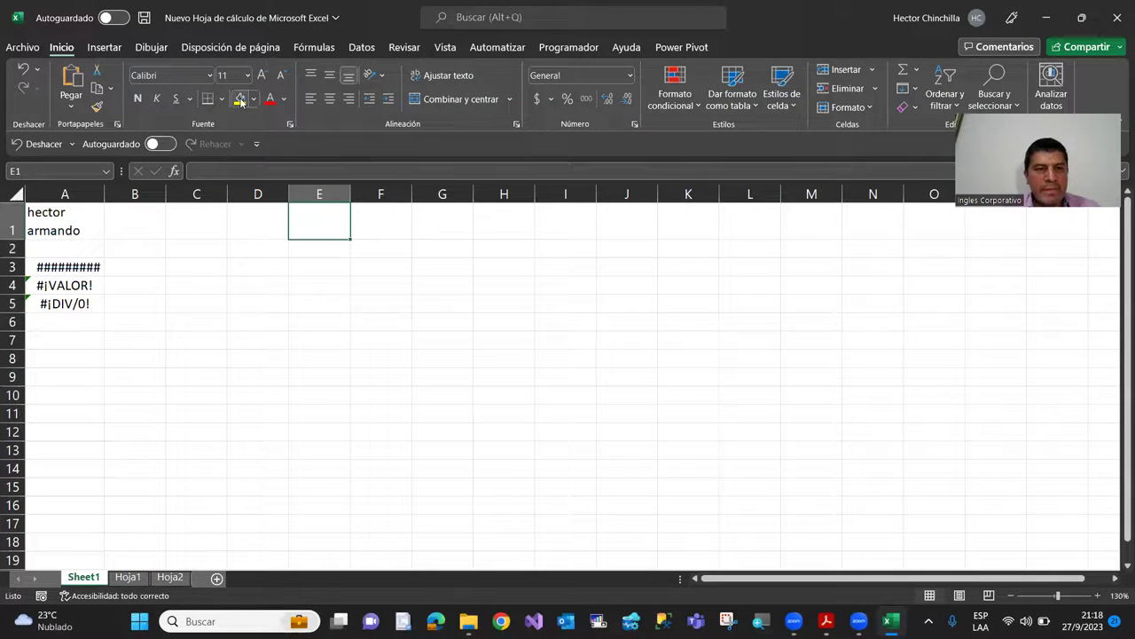
left_click(239, 98)
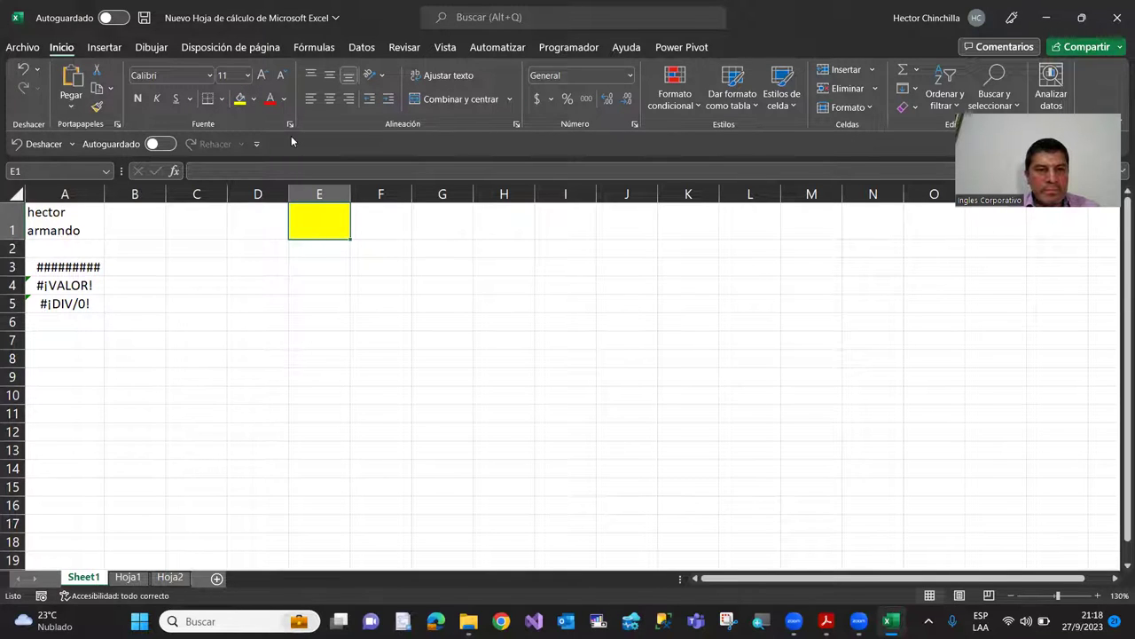
left_click(688, 344)
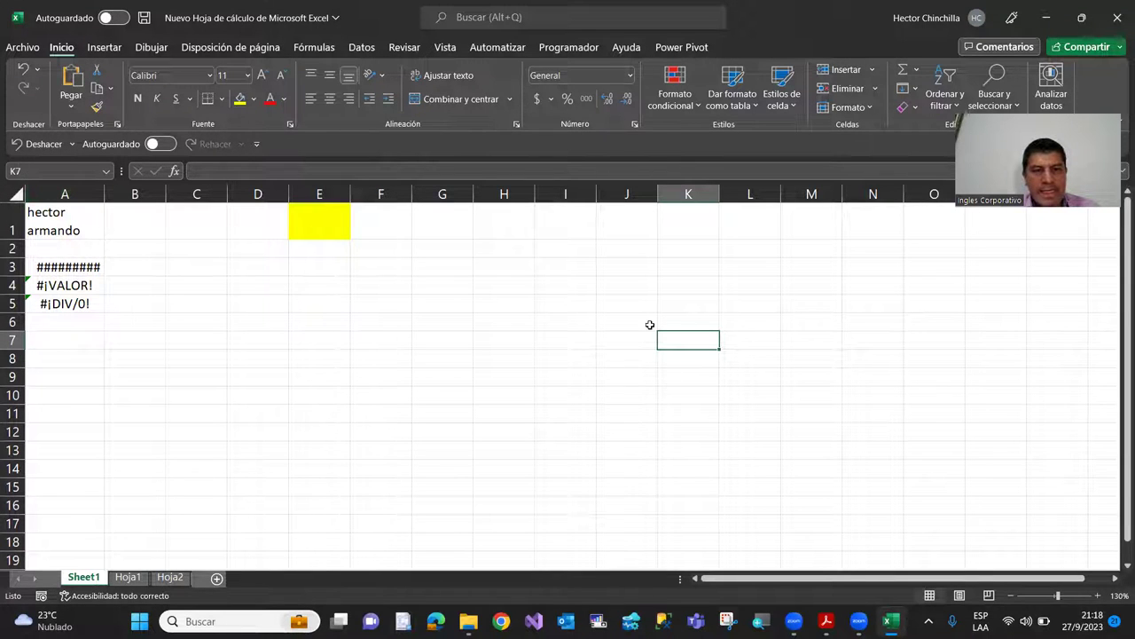
left_click(240, 98)
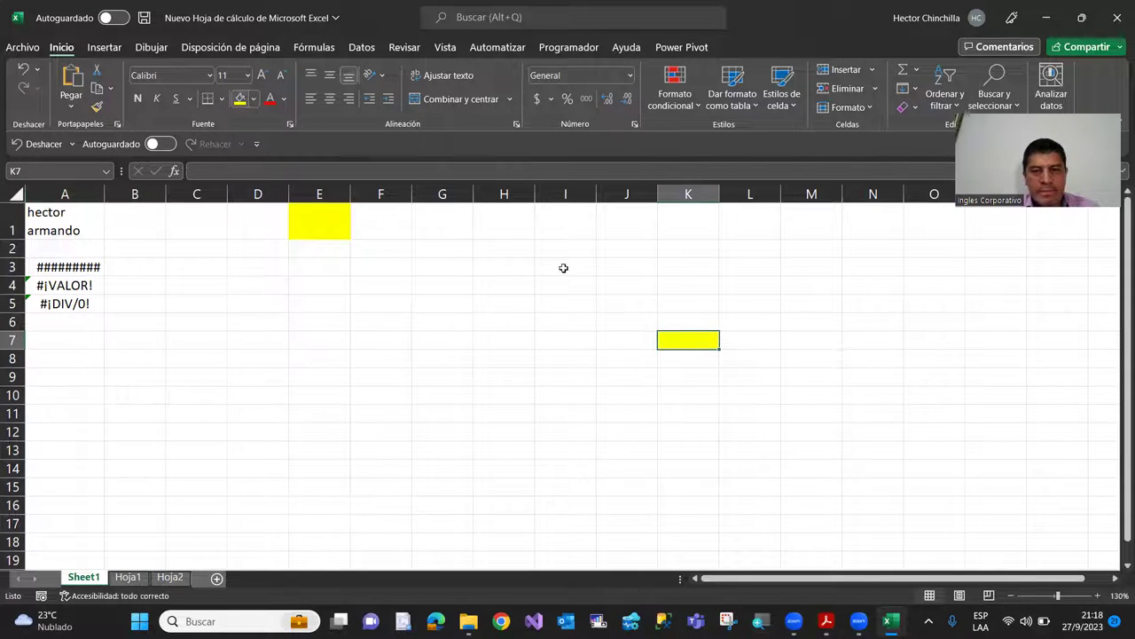
Select the range E1:K7 to show it, then deselect by choosing cell D1.
left_click_drag(311, 215, 661, 300)
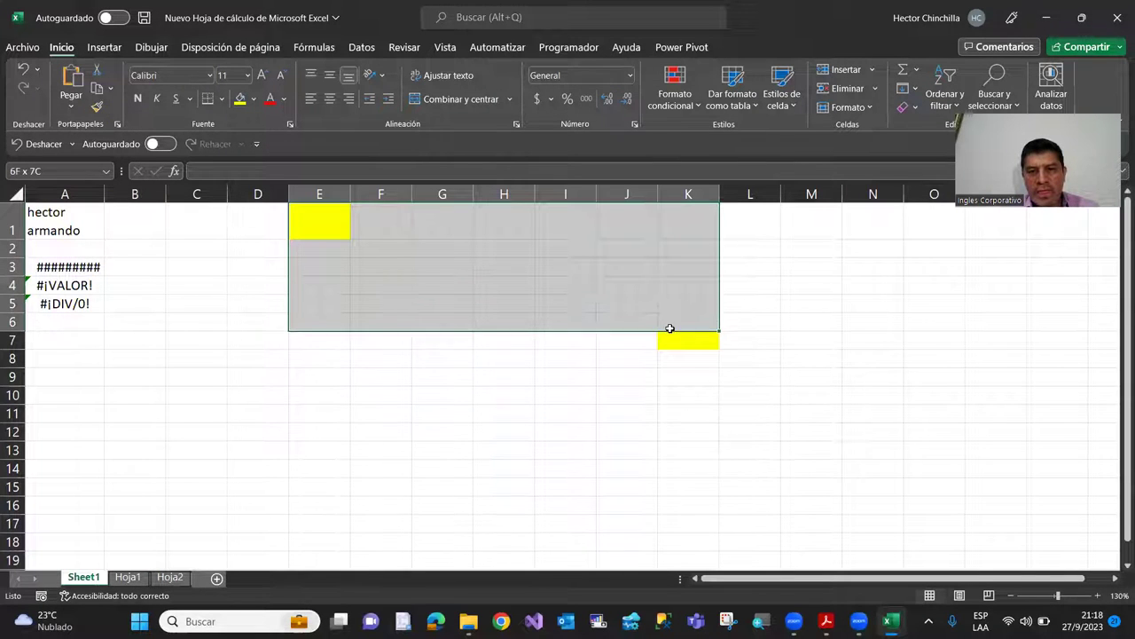
left_click_drag(661, 301, 670, 339)
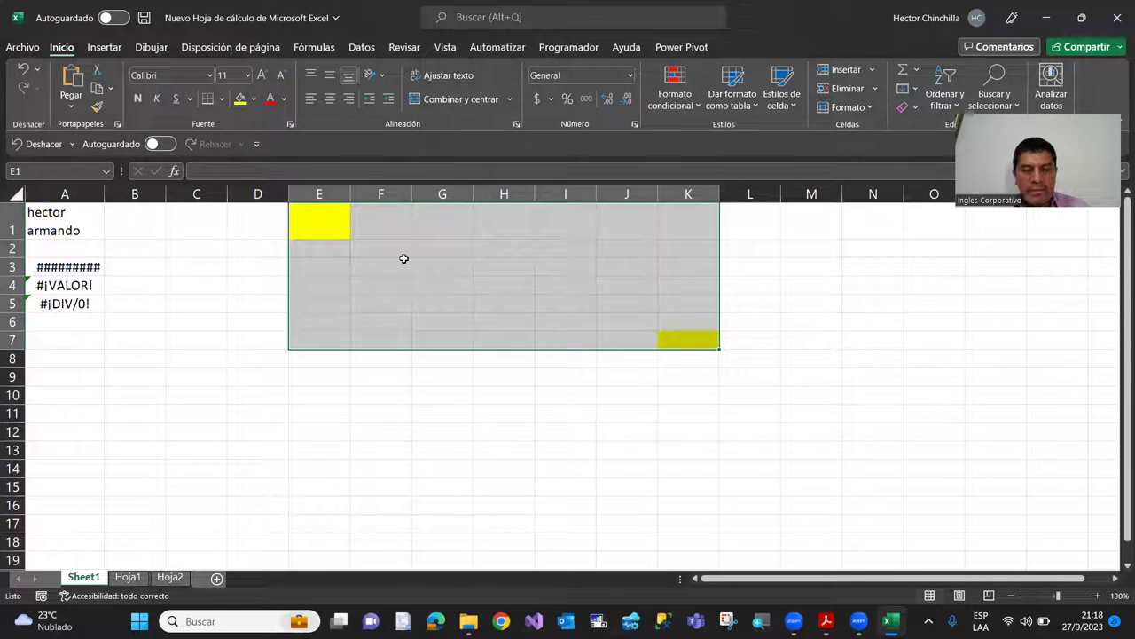
left_click(238, 228)
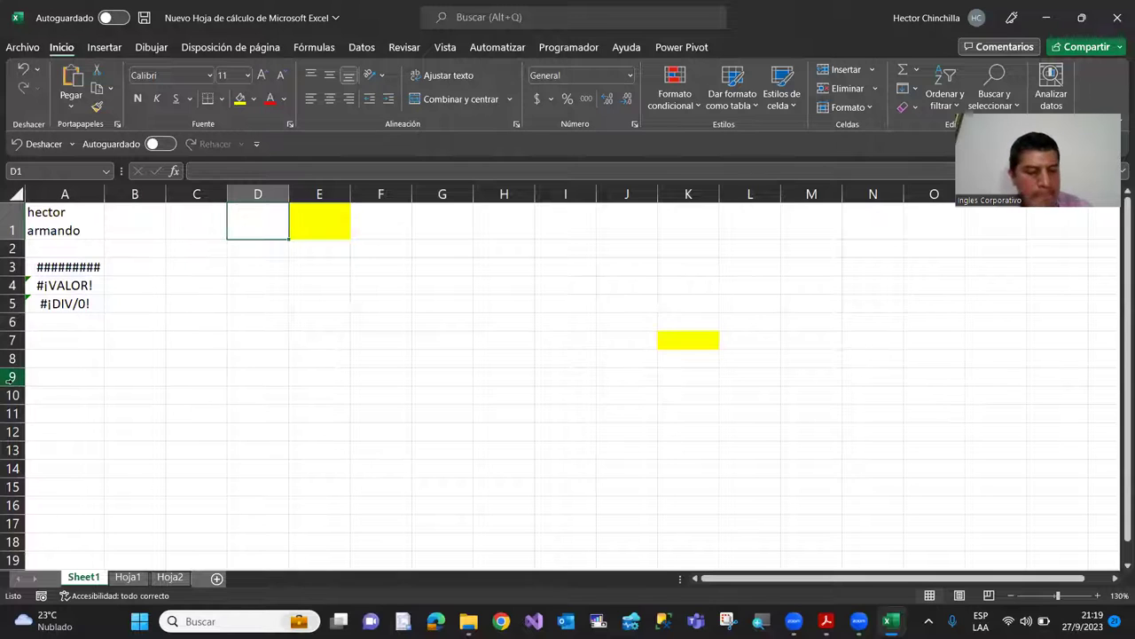
Switch to the Acrobat course PDF and scroll up to the Rango definition (A1:A5) on page 13.
key("alt+Tab")
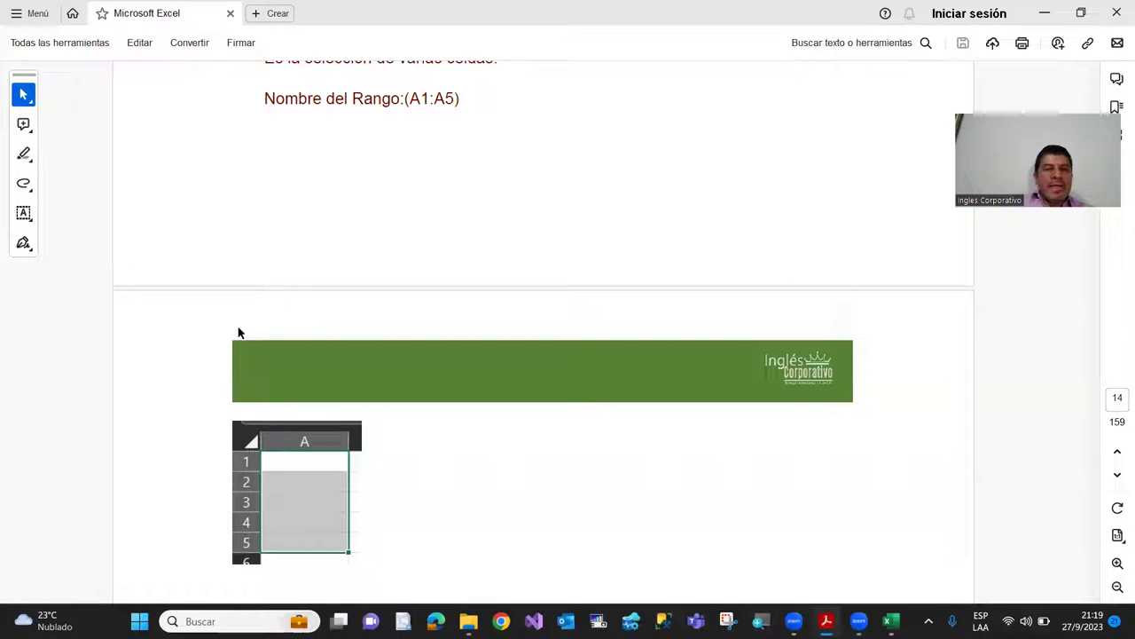
scroll(271, 287, "up", 2)
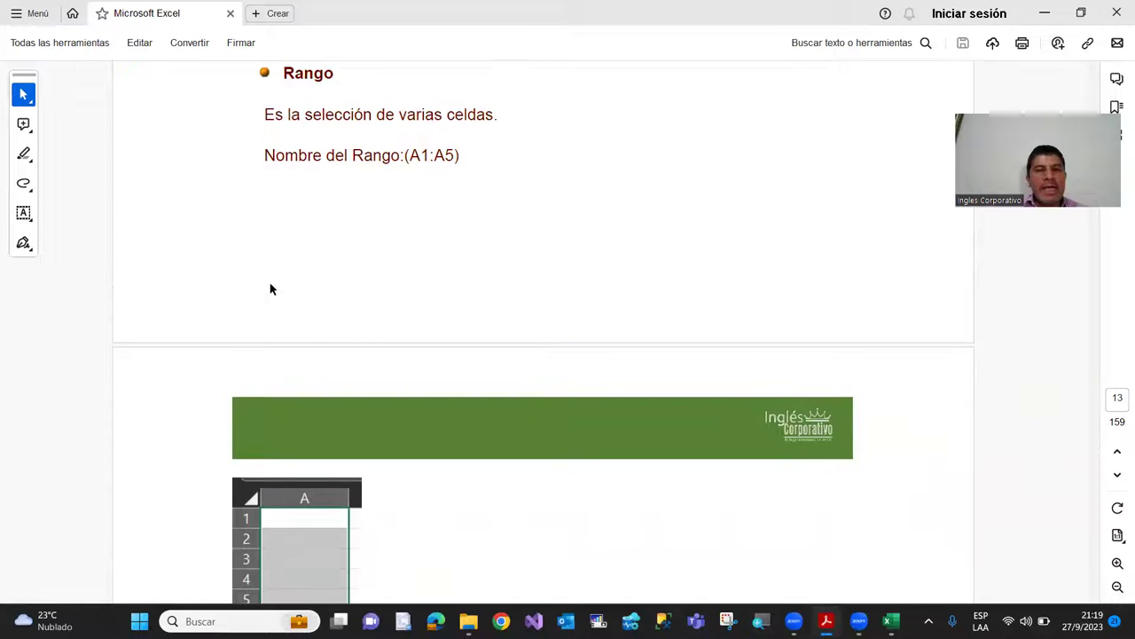
scroll(271, 288, "up", 1)
scroll(271, 288, "up", 1)
scroll(271, 289, "up", 1)
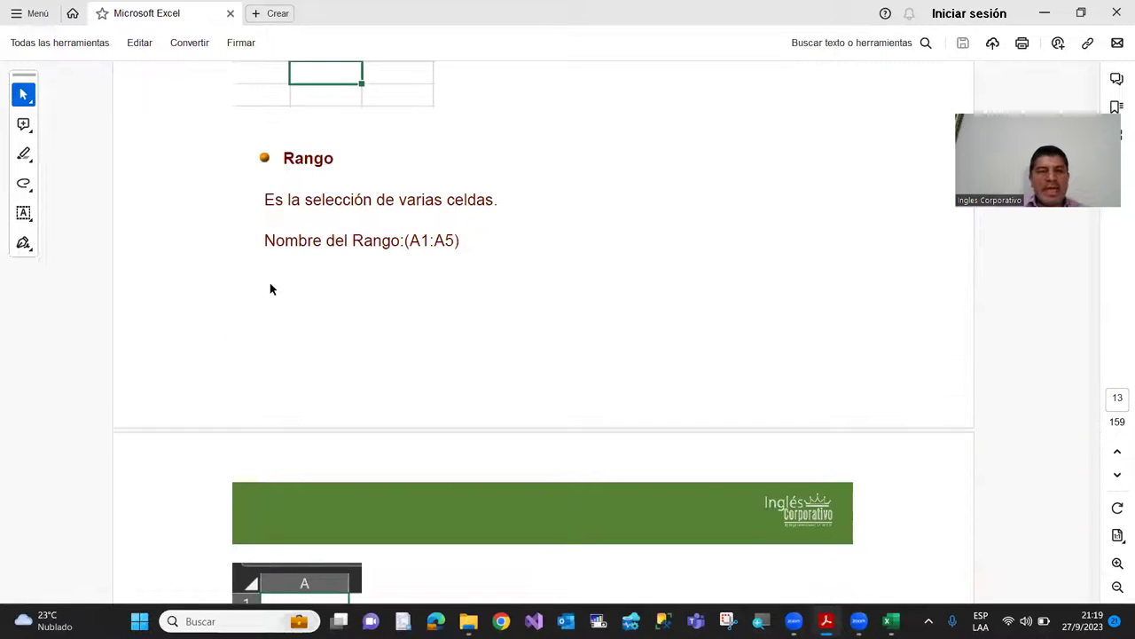
scroll(271, 288, "up", 1)
scroll(271, 289, "up", 1)
scroll(271, 282, "down", 2)
scroll(270, 282, "up", 1)
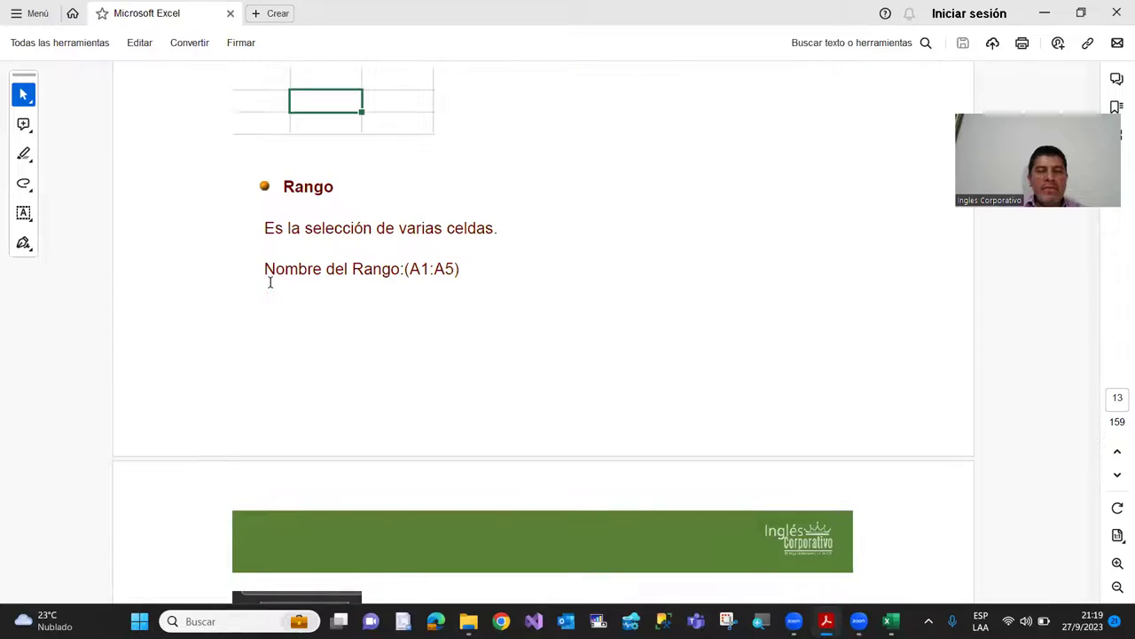
scroll(271, 283, "up", 1)
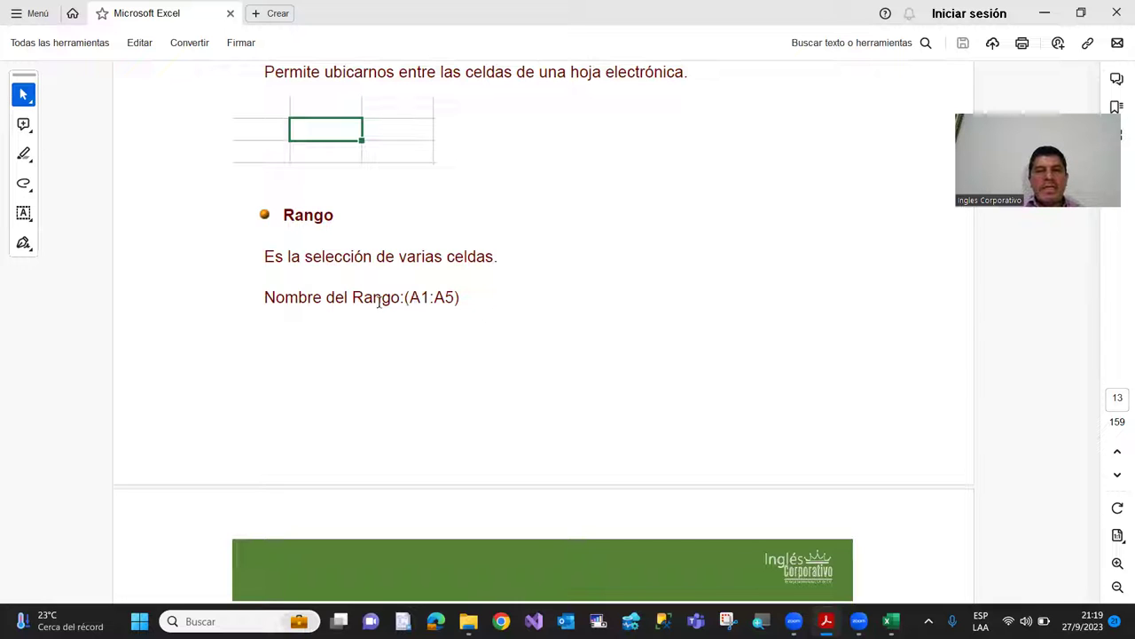
Scroll through section 1.6 Operaciones con archivos to the Guardar como screenshot on page 15.
scroll(353, 334, "down", 5)
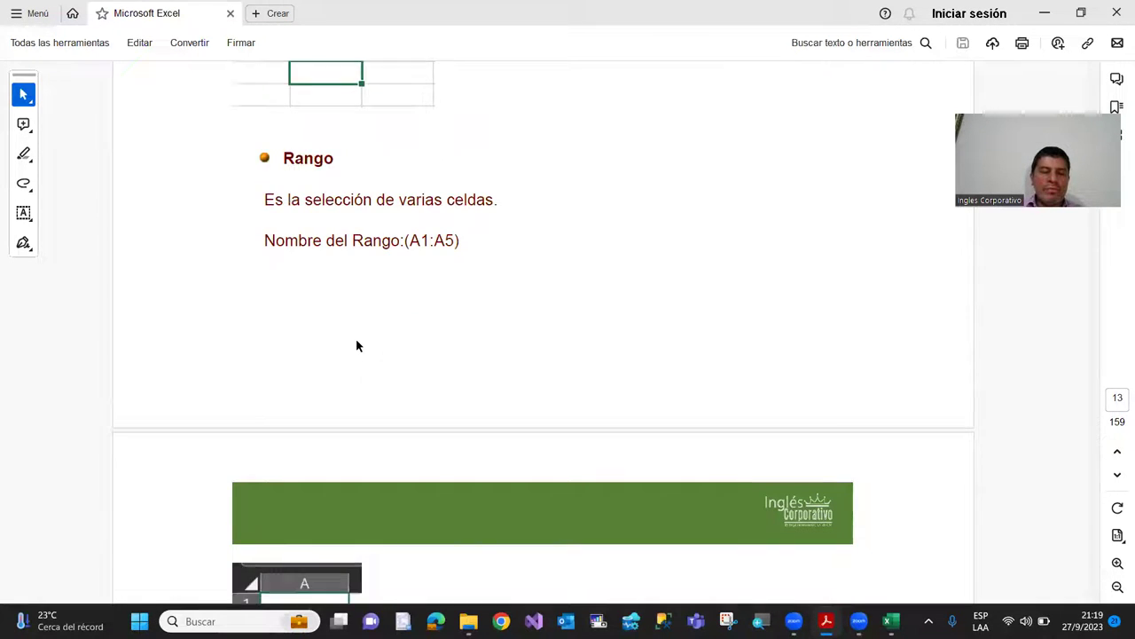
scroll(353, 335, "down", 1)
scroll(352, 328, "down", 1)
scroll(349, 311, "down", 1)
scroll(337, 289, "down", 1)
scroll(334, 285, "down", 1)
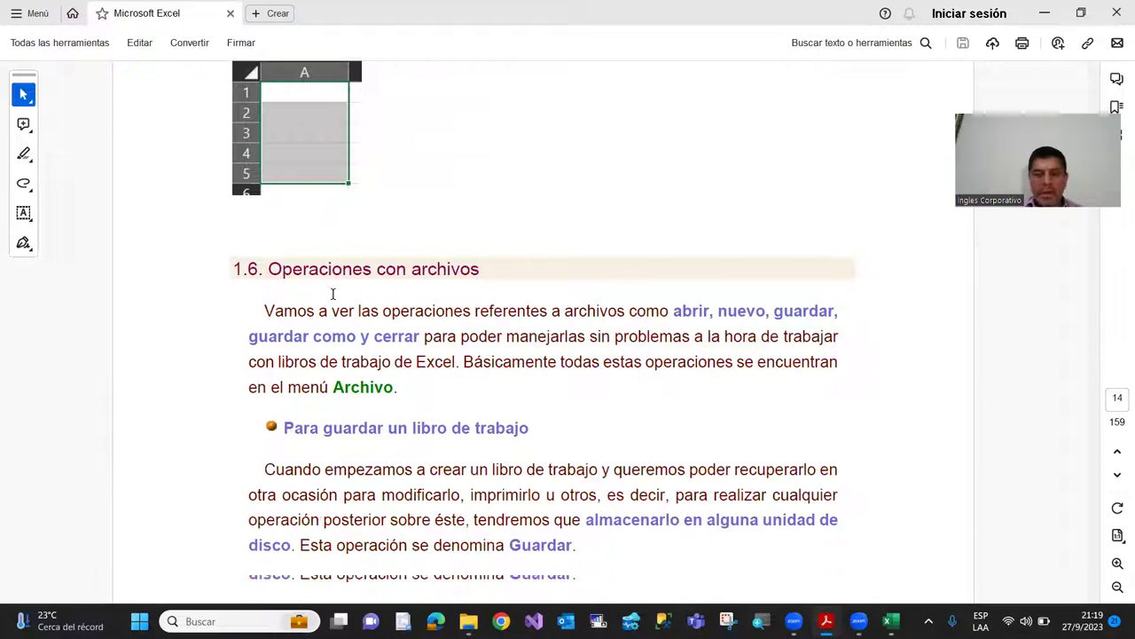
scroll(221, 353, "down", 1)
scroll(231, 353, "down", 1)
scroll(246, 337, "down", 1)
scroll(246, 337, "up", 2)
scroll(246, 337, "down", 1)
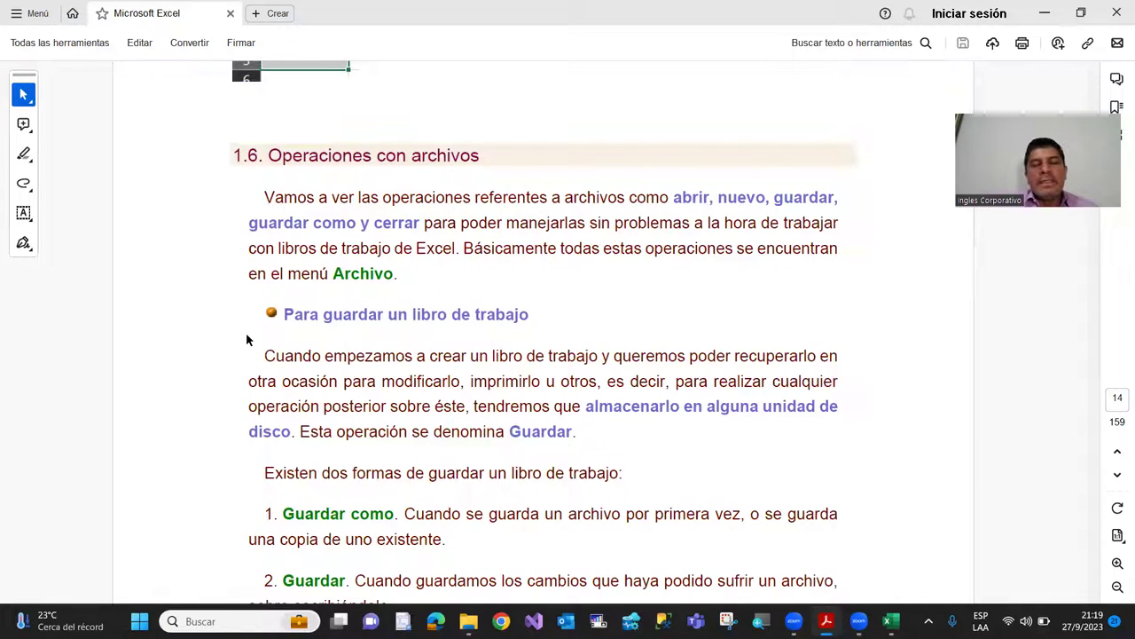
scroll(305, 329, "down", 1)
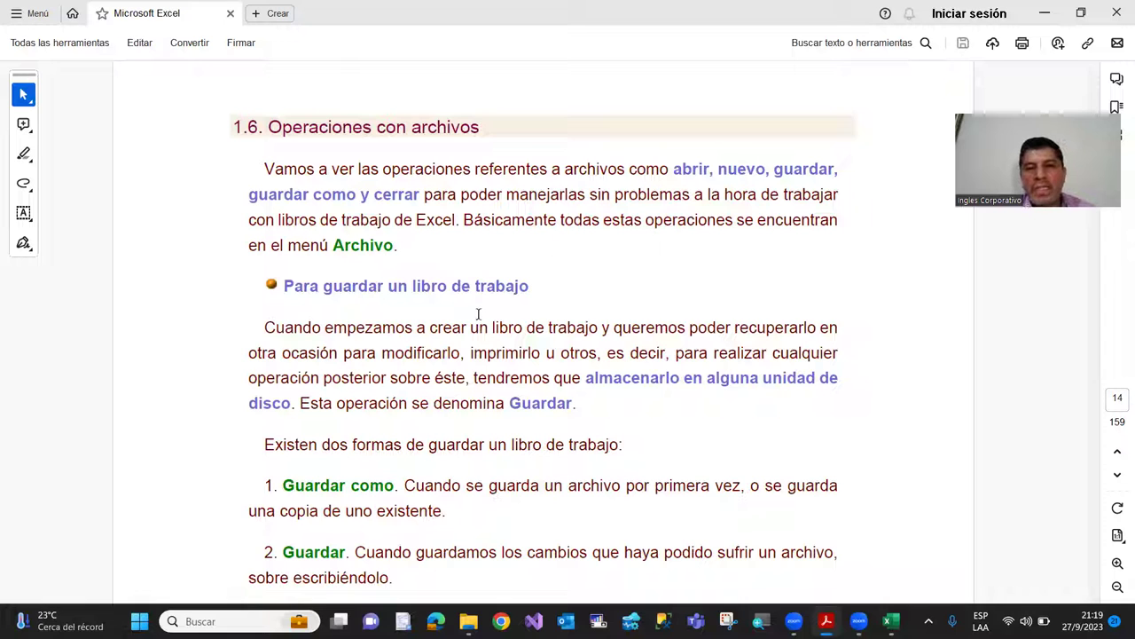
scroll(382, 310, "down", 1)
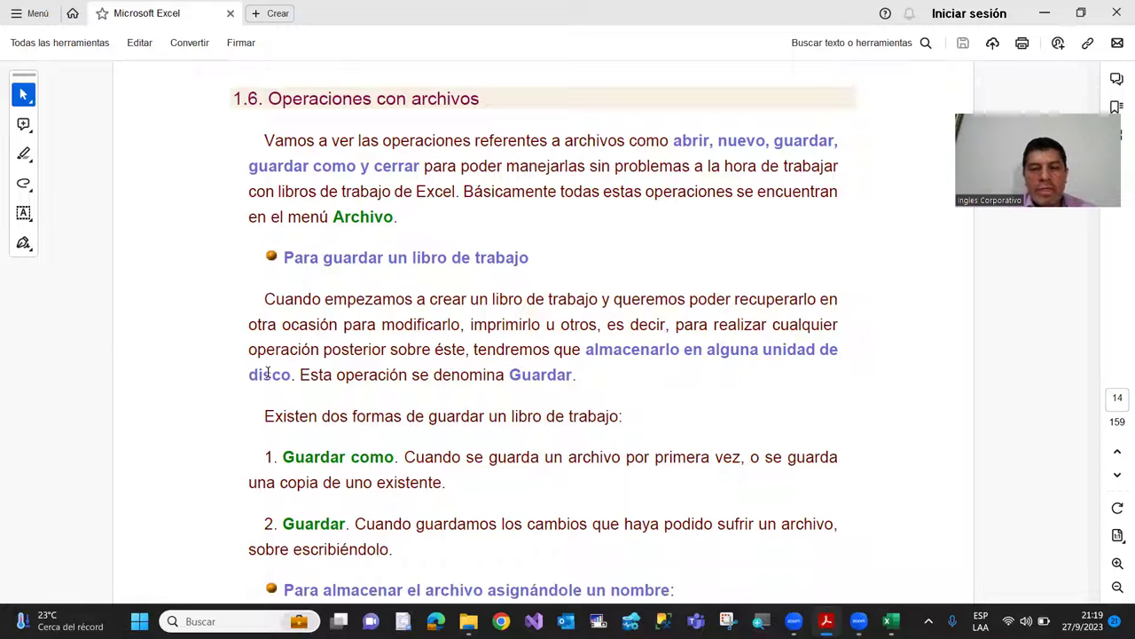
scroll(267, 376, "down", 2)
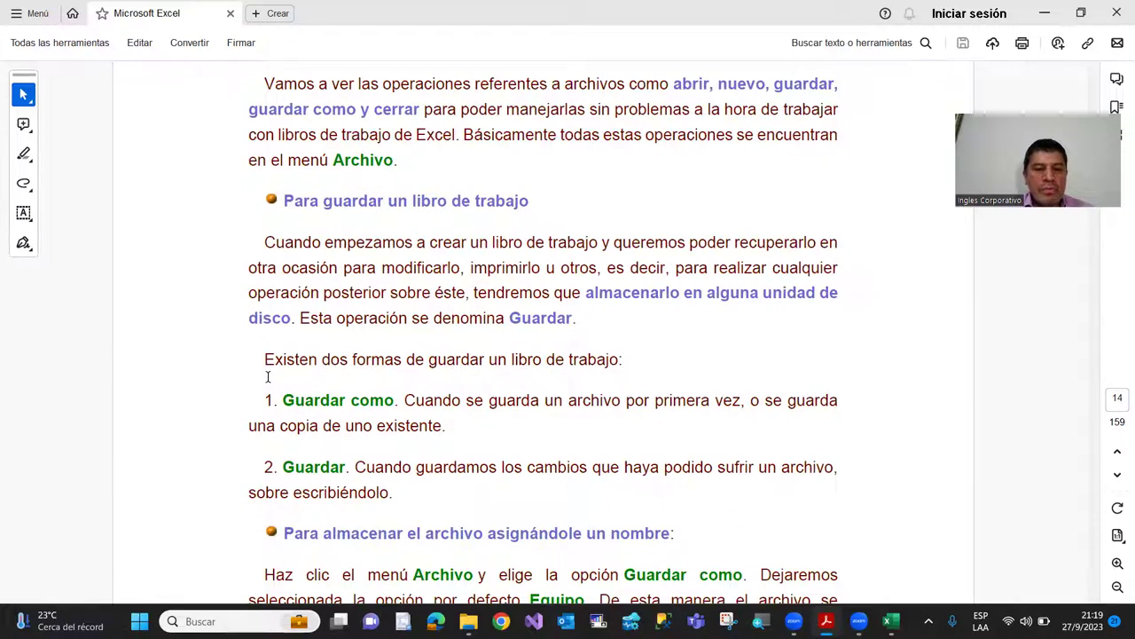
scroll(267, 376, "down", 2)
scroll(267, 376, "up", 2)
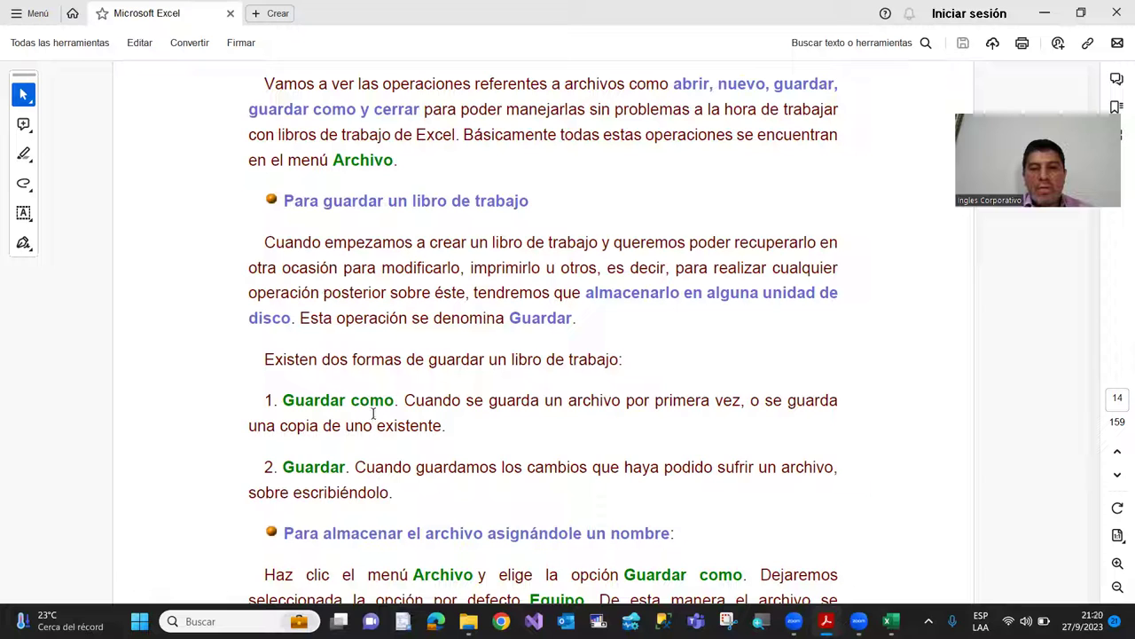
scroll(374, 400, "down", 3)
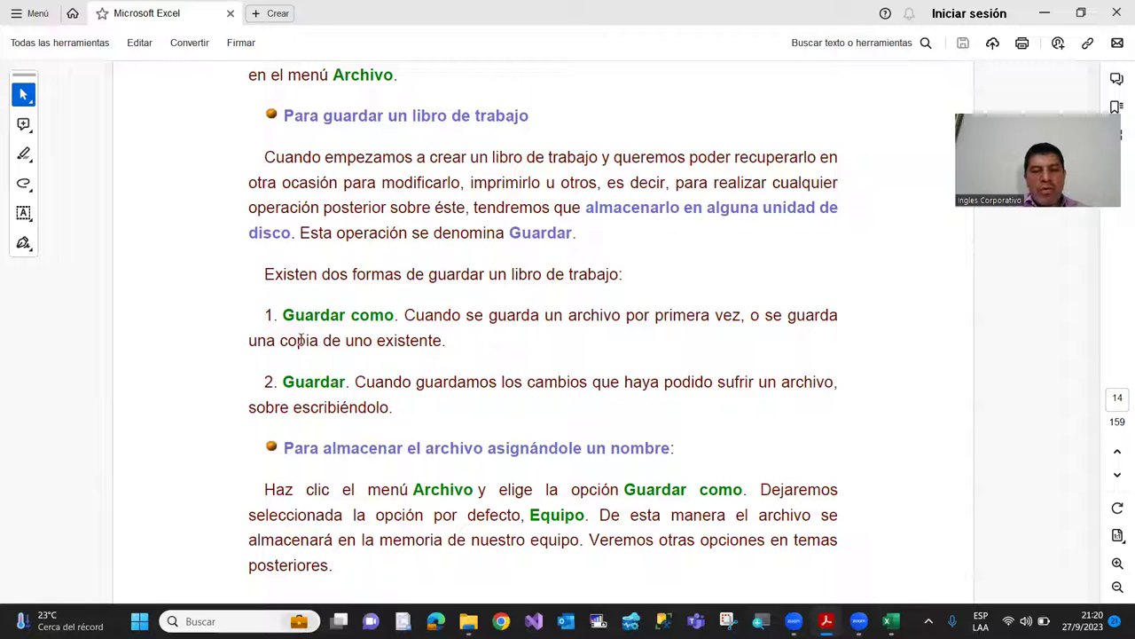
scroll(300, 342, "down", 1)
scroll(298, 342, "down", 1)
scroll(295, 343, "down", 2)
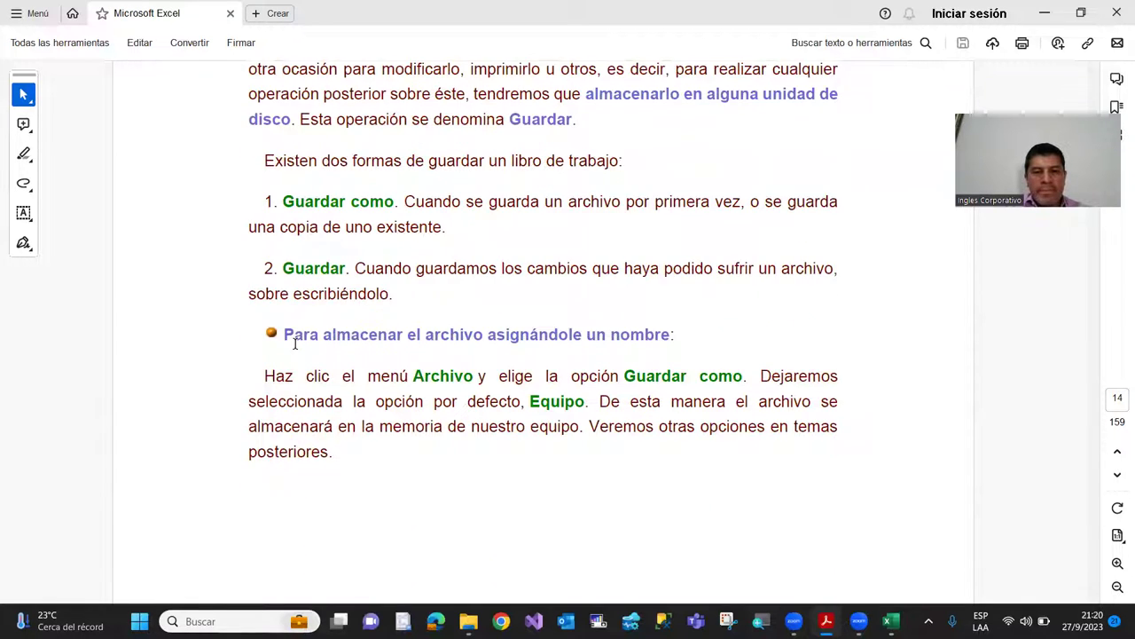
scroll(339, 347, "down", 1)
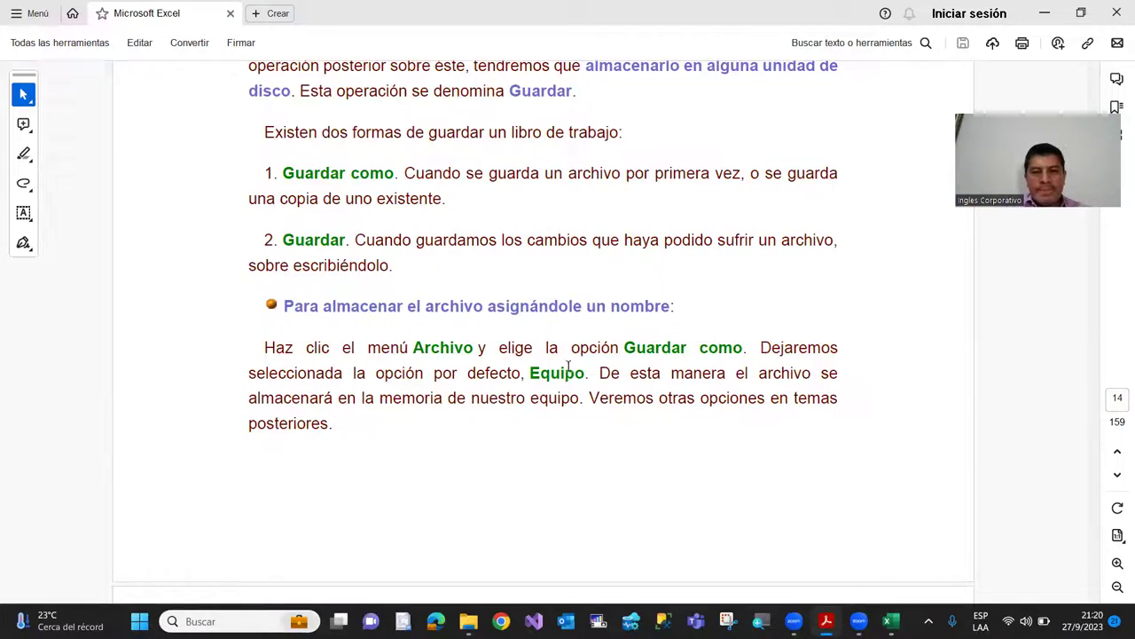
scroll(367, 391, "down", 1)
scroll(368, 391, "down", 3)
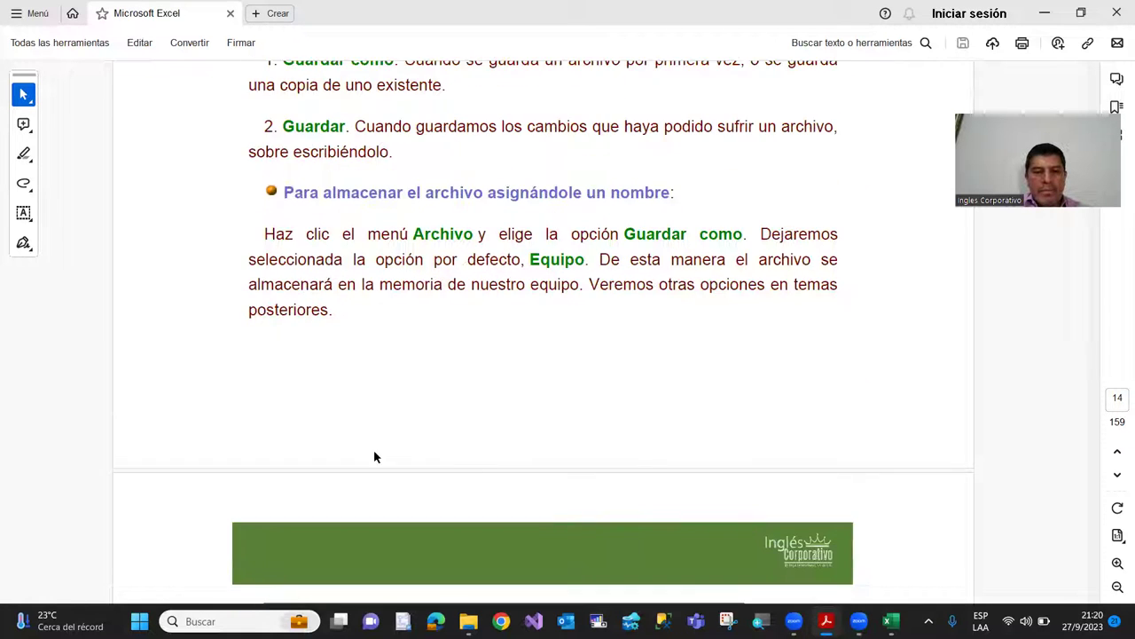
scroll(374, 455, "down", 6)
scroll(364, 435, "down", 3)
scroll(362, 429, "down", 4)
Scroll to the Guardar como dialog image on page 16, then switch back to Excel.
scroll(372, 420, "down", 3)
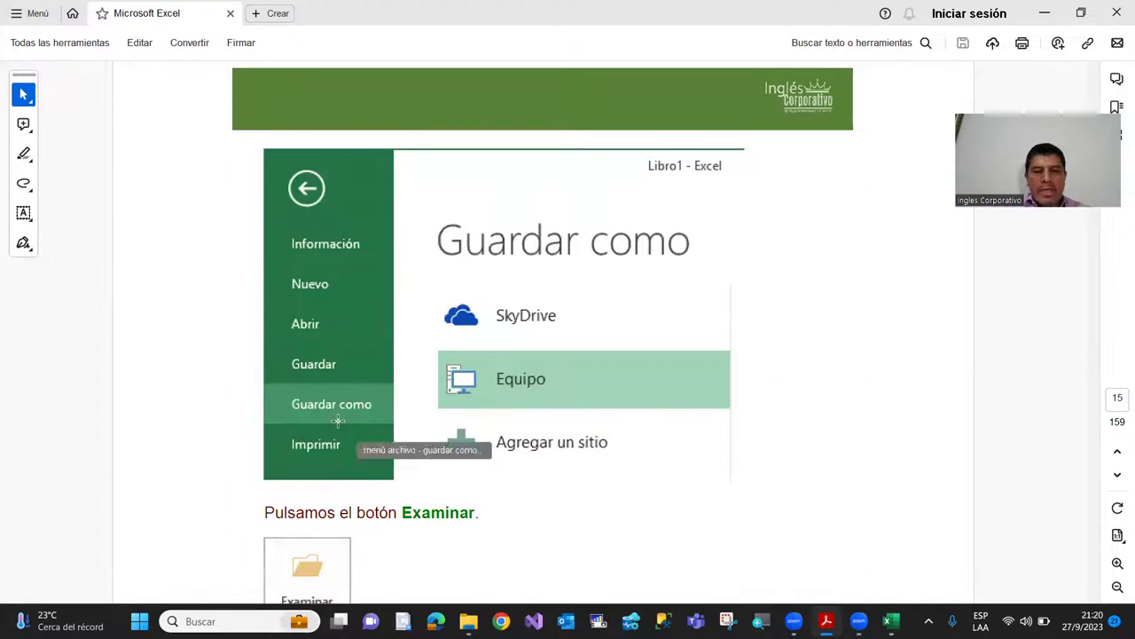
scroll(293, 410, "down", 3)
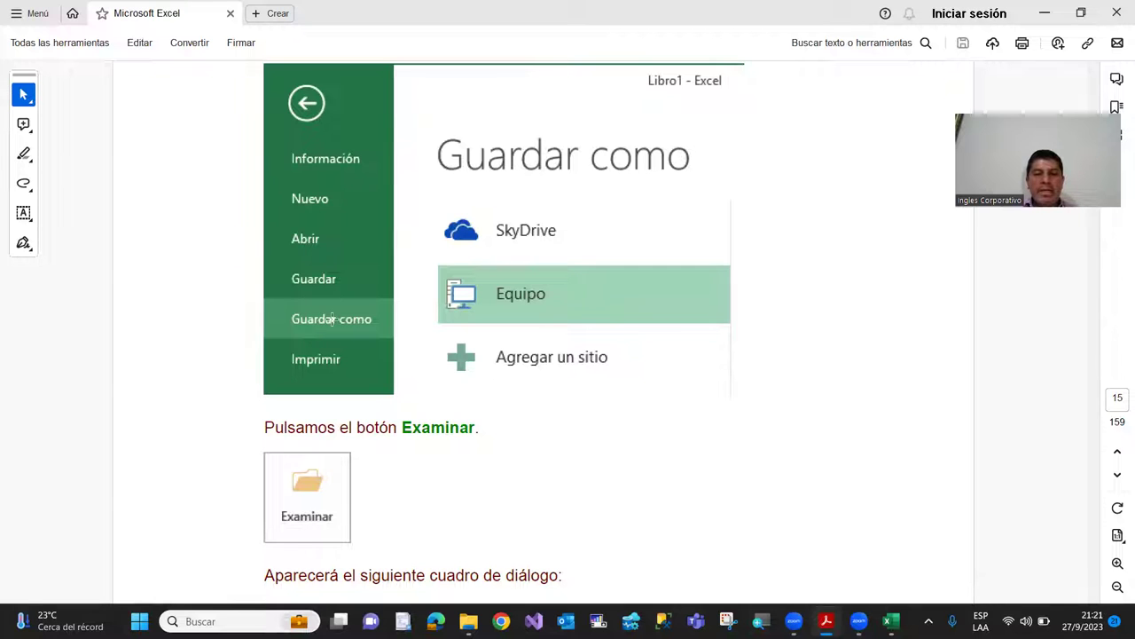
scroll(310, 333, "down", 2)
scroll(328, 323, "down", 1)
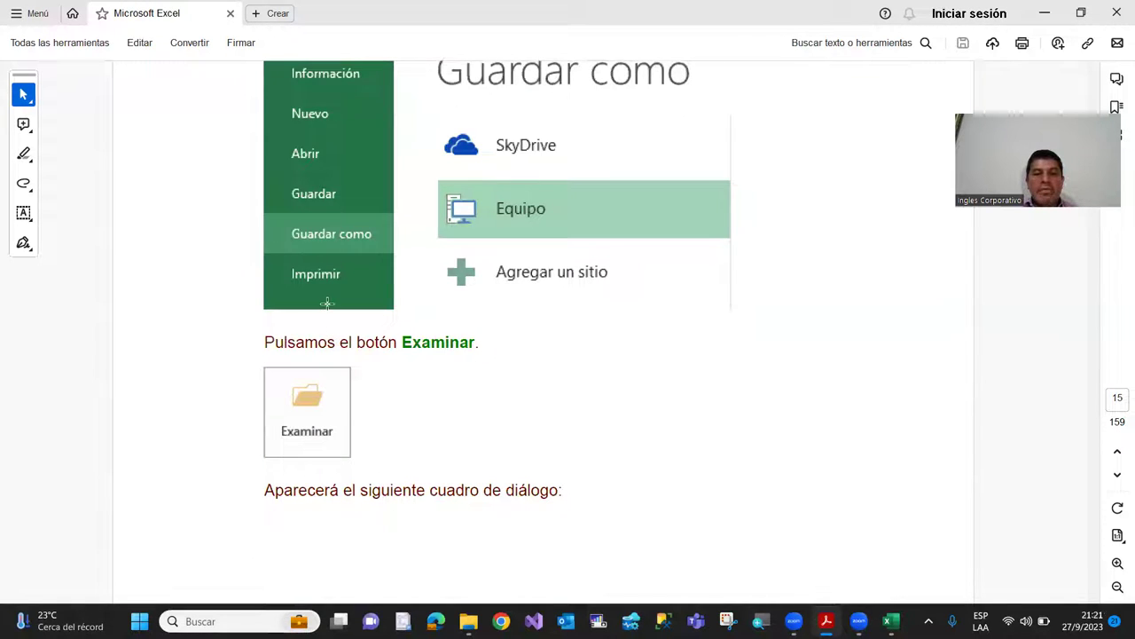
scroll(325, 300, "down", 1)
scroll(318, 289, "down", 1)
scroll(316, 303, "down", 2)
scroll(316, 304, "down", 2)
scroll(316, 303, "down", 2)
scroll(328, 304, "up", 1)
scroll(342, 306, "down", 1)
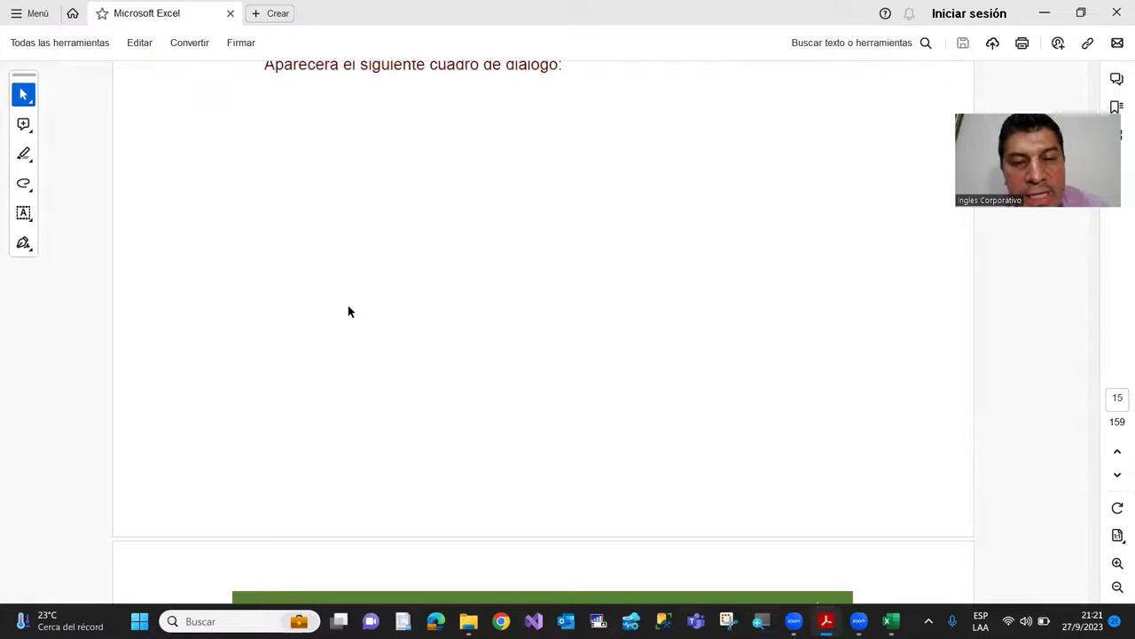
scroll(357, 353, "down", 1)
scroll(355, 352, "down", 1)
scroll(354, 355, "down", 1)
scroll(355, 355, "down", 1)
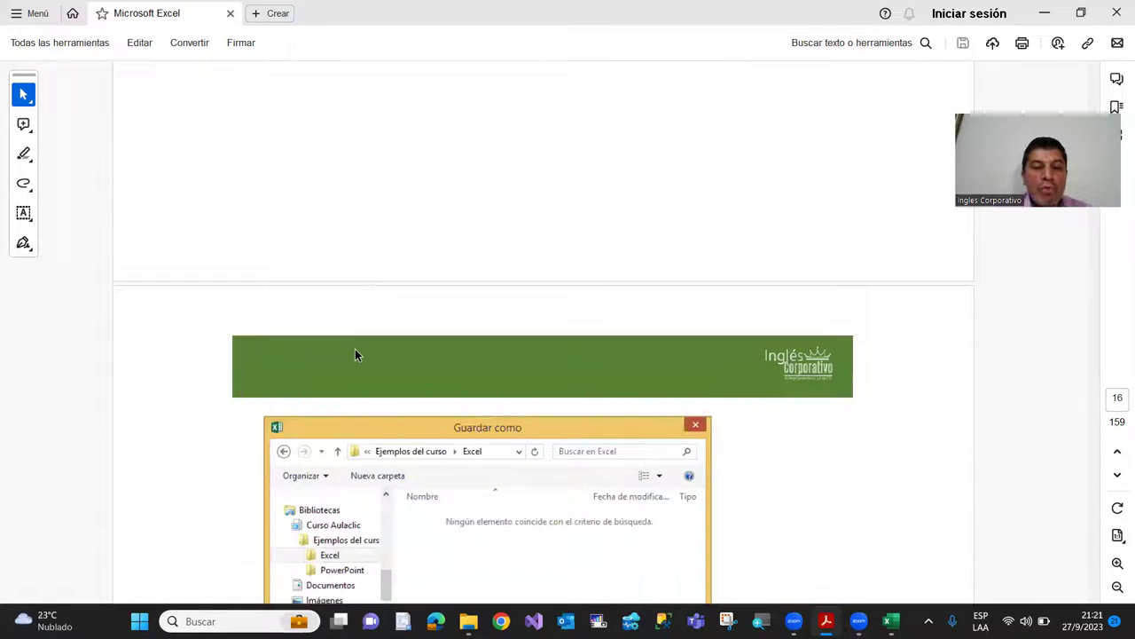
scroll(355, 355, "down", 1)
scroll(354, 355, "down", 2)
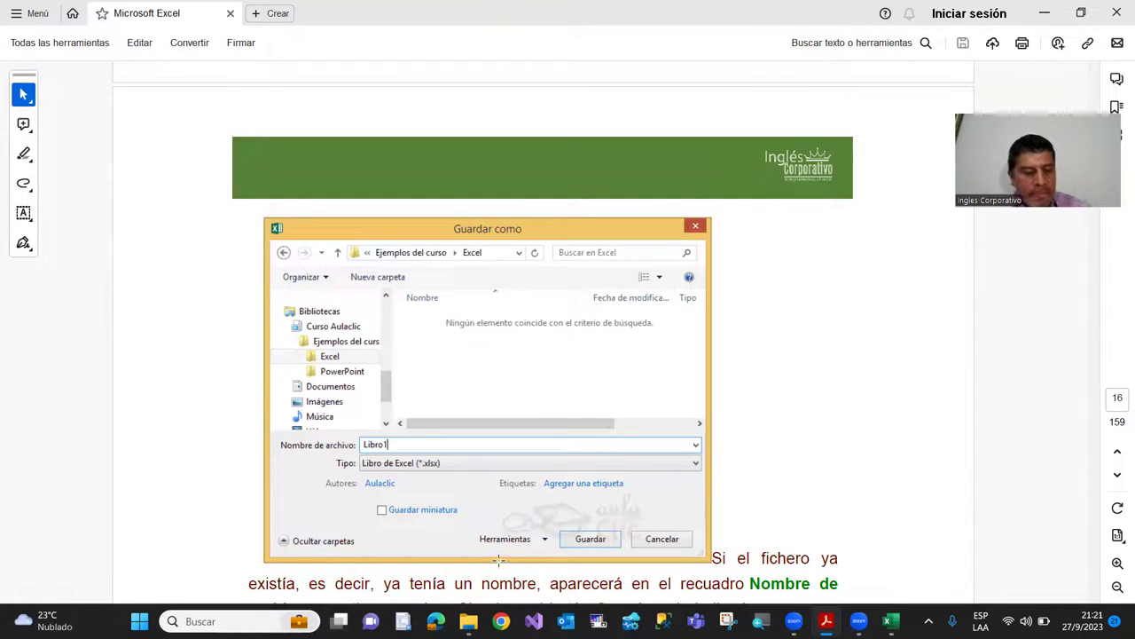
key("alt+Tab")
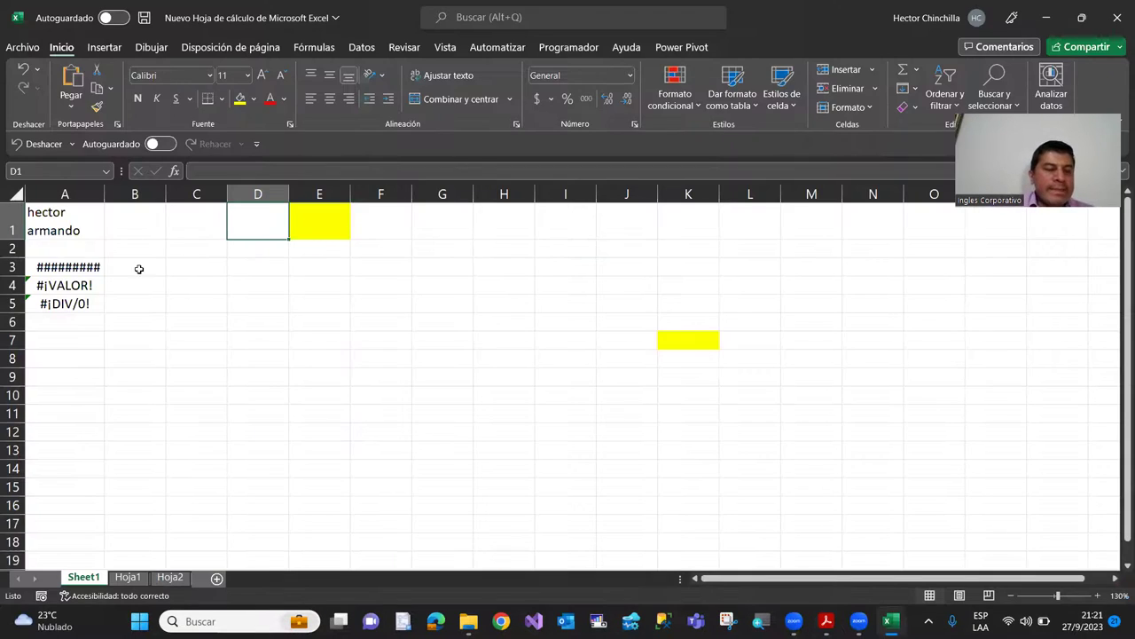
Select cells A7, A1 and A9 on Sheet1.
left_click(70, 339)
left_click(71, 211)
left_click(78, 376)
scroll(225, 369, "down", 2)
scroll(223, 369, "up", 1)
scroll(204, 370, "down", 4)
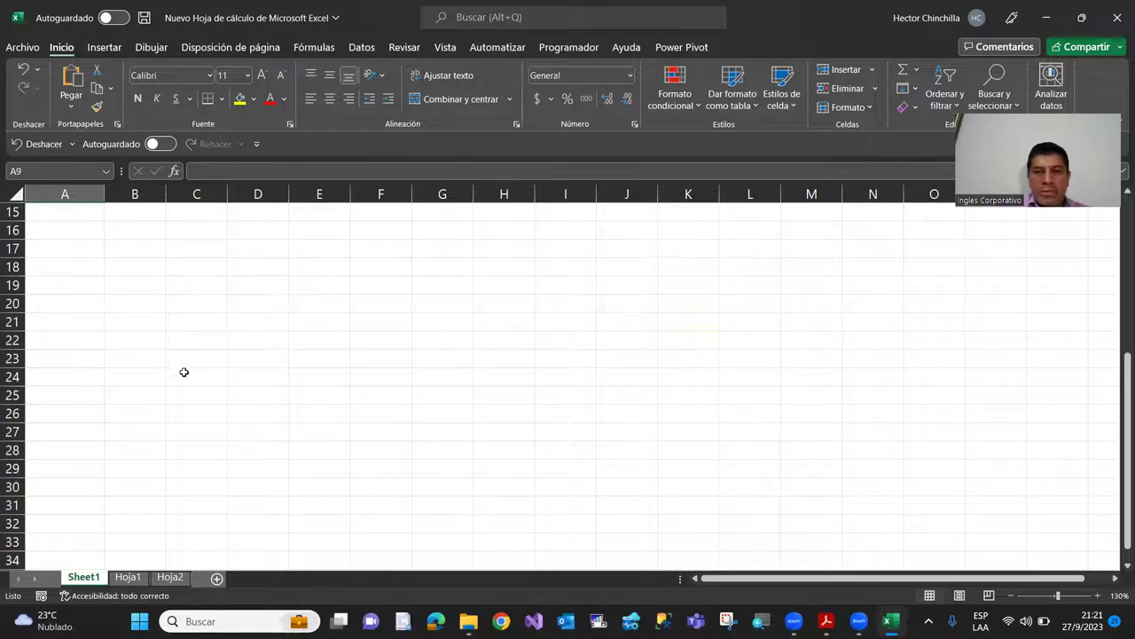
Visit Hoja1 selecting A11:A12 and A1, then return to Sheet1 at cell A21.
left_click(128, 580)
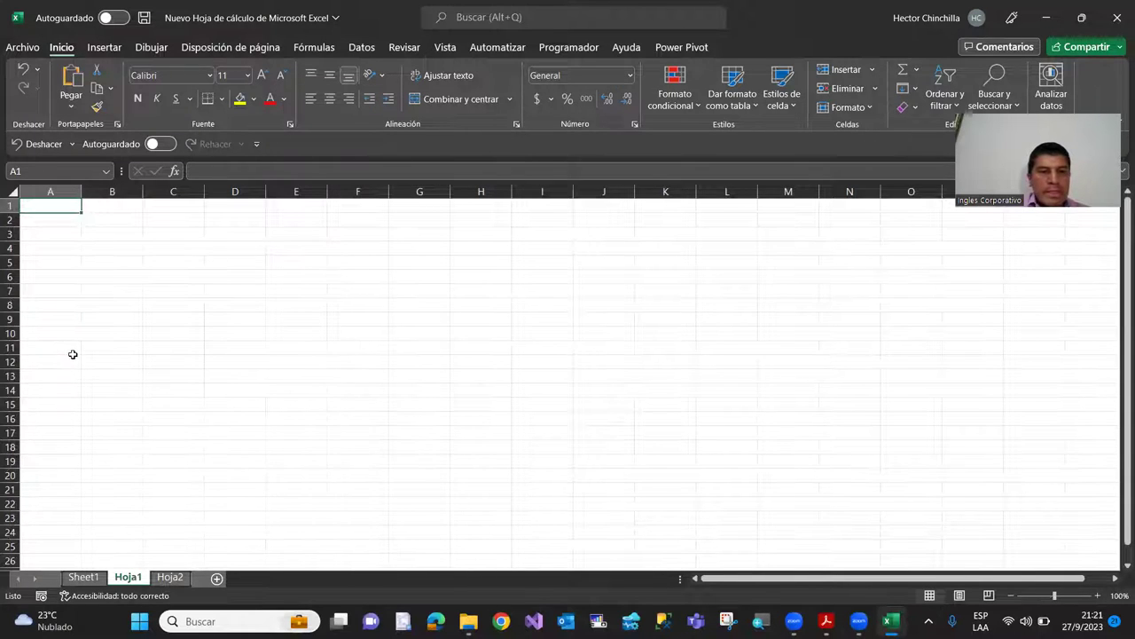
left_click_drag(72, 356, 72, 346)
left_click(56, 210)
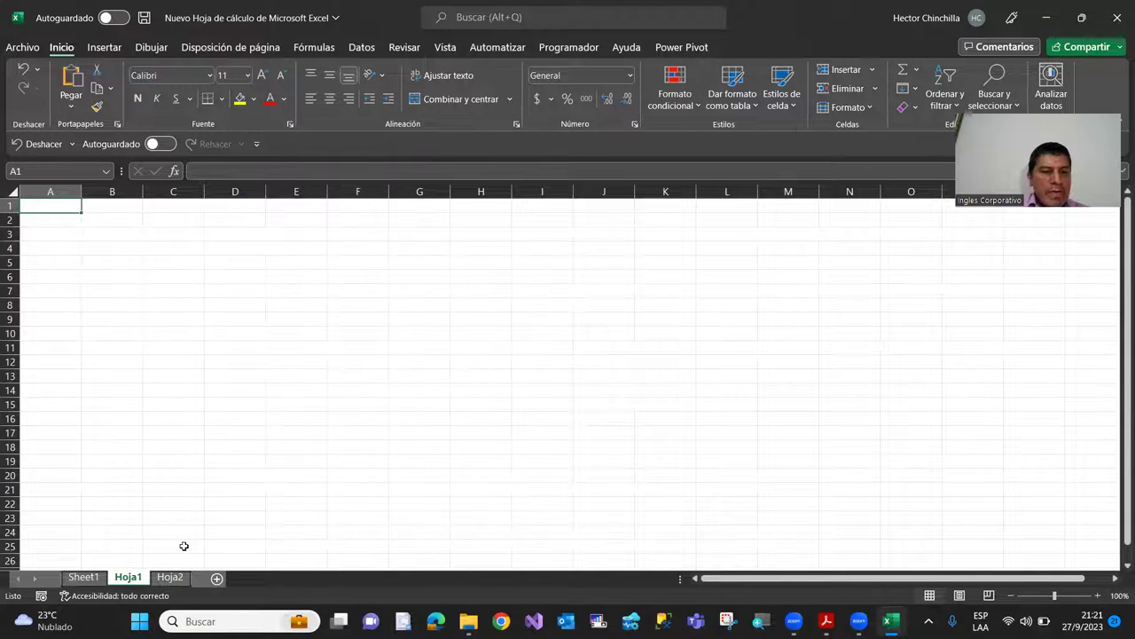
left_click(84, 578)
left_click(73, 318)
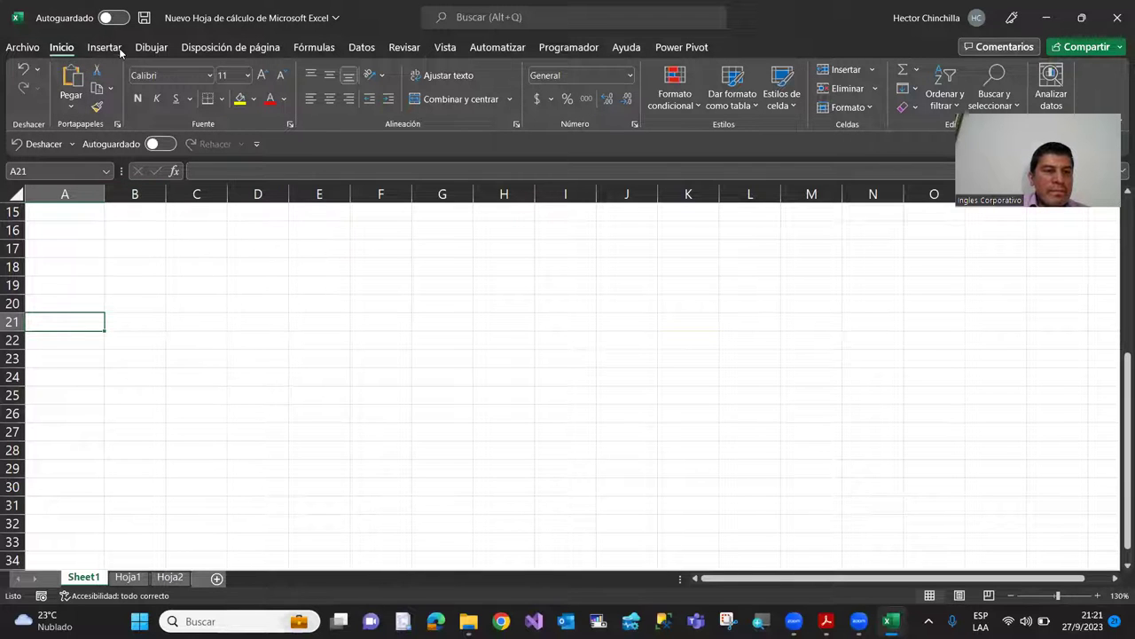
Save the workbook via Archivo > Guardar and reopen the Archivo backstage page.
left_click(24, 49)
left_click(49, 213)
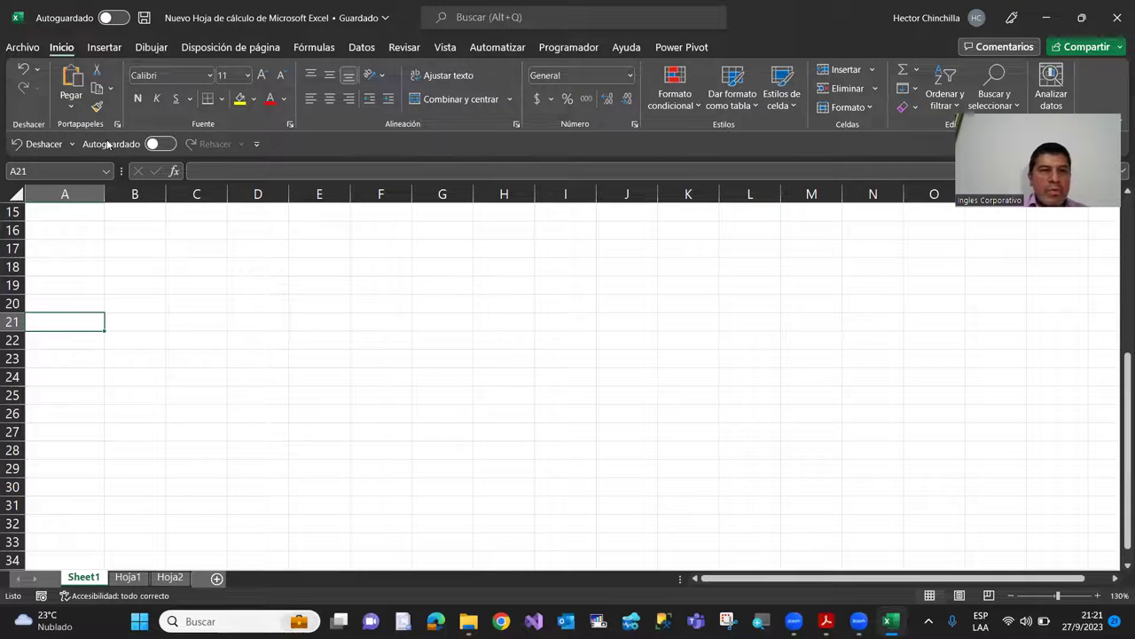
left_click(27, 50)
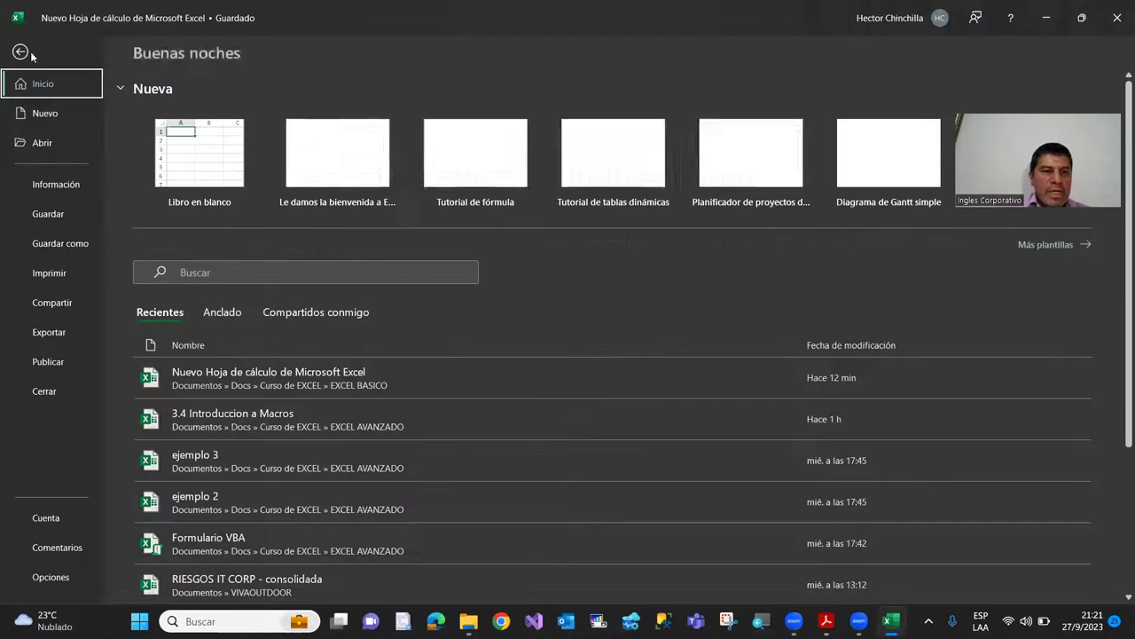
Open the Guardar como page in the backstage view.
left_click(56, 249)
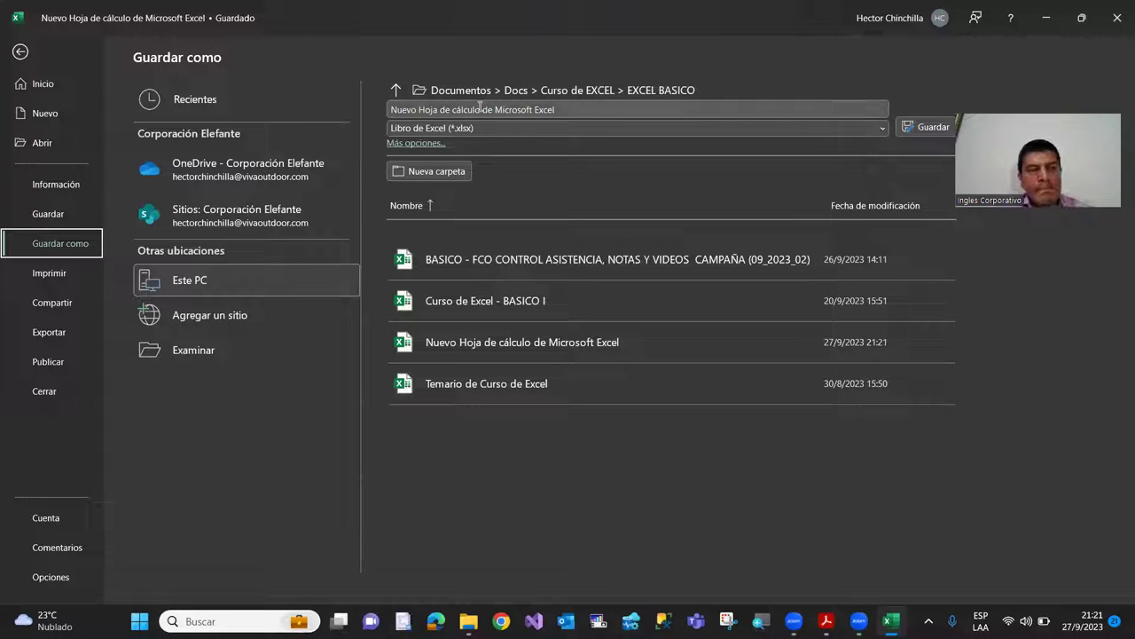
Return to the sheet, reopen Guardar como, and enter the file name 'Primer libro de trabajo de Excel'.
left_click(19, 51)
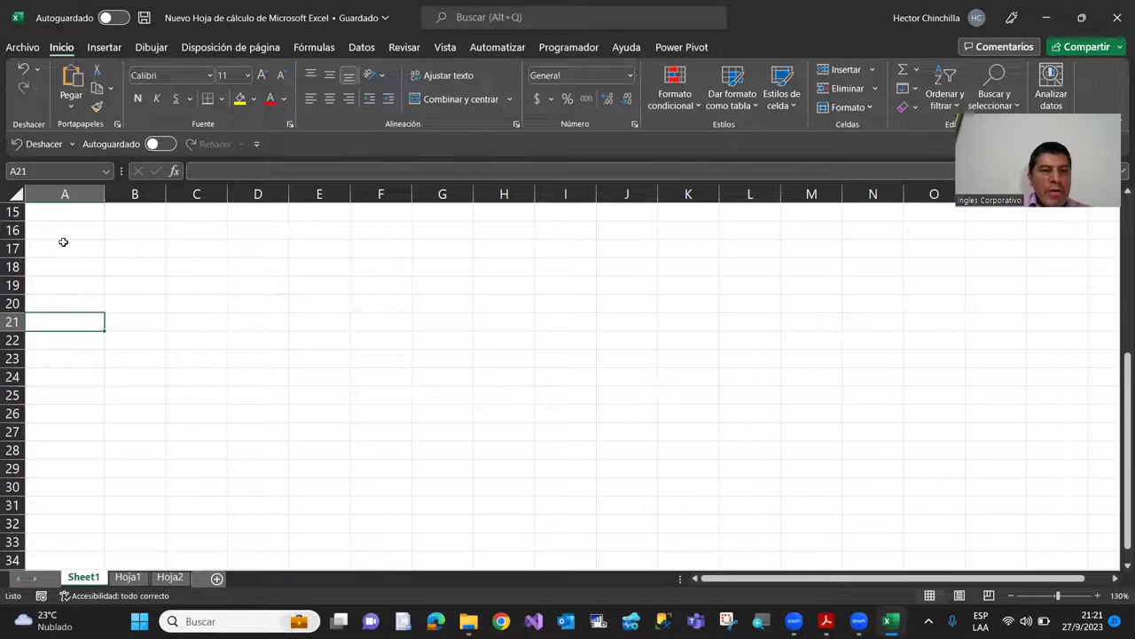
left_click(63, 242)
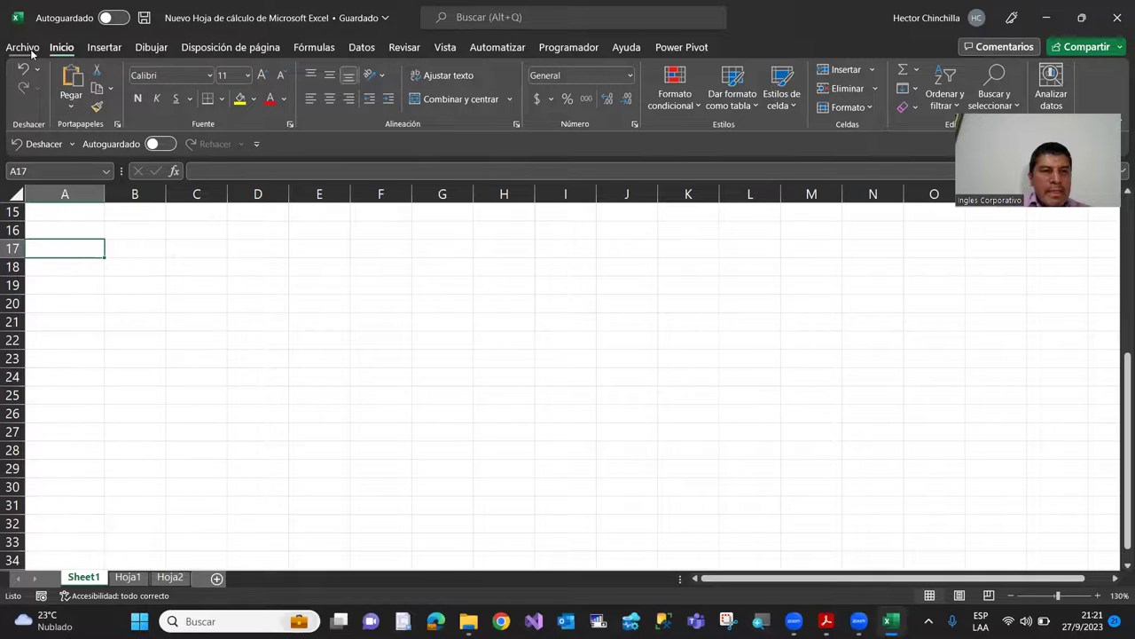
left_click(22, 47)
left_click(50, 244)
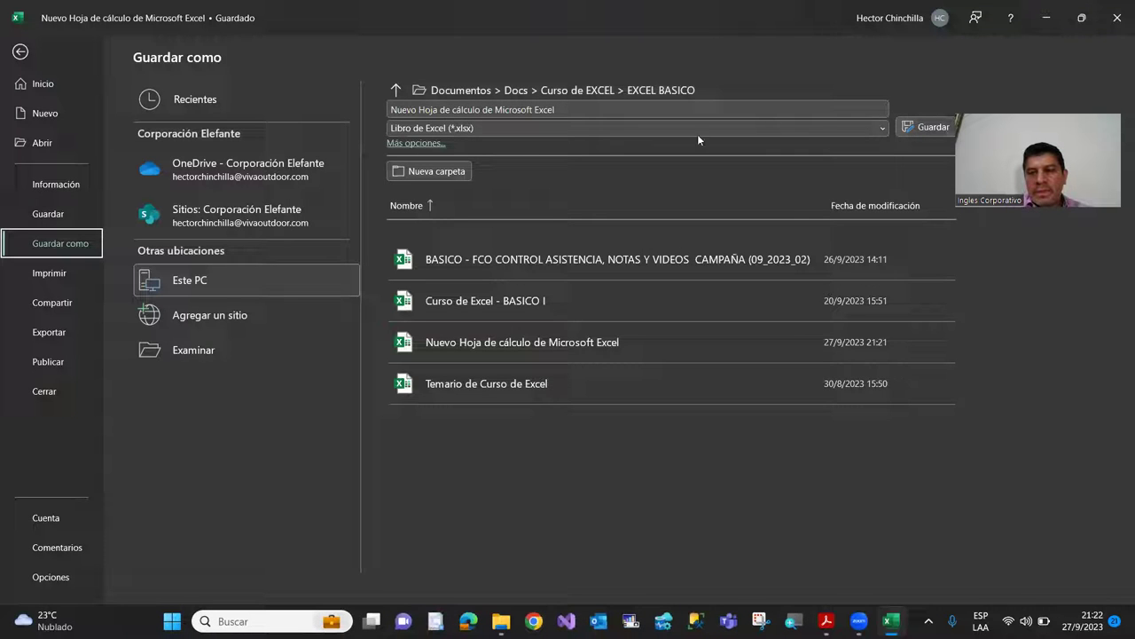
left_click(560, 110)
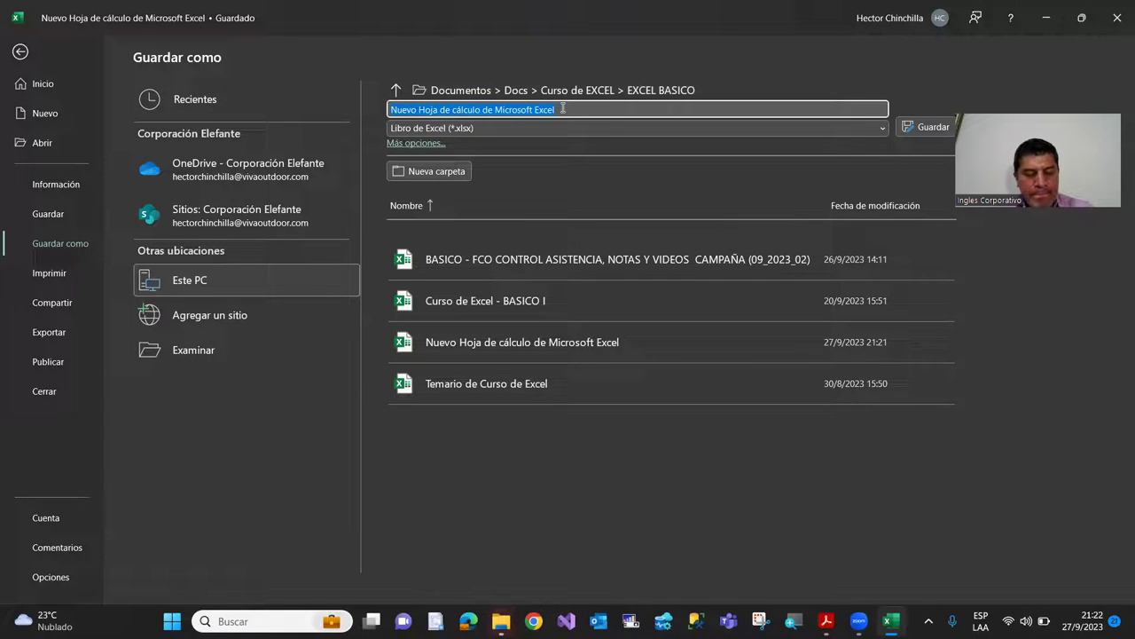
type("Primer libro de trabajo de")
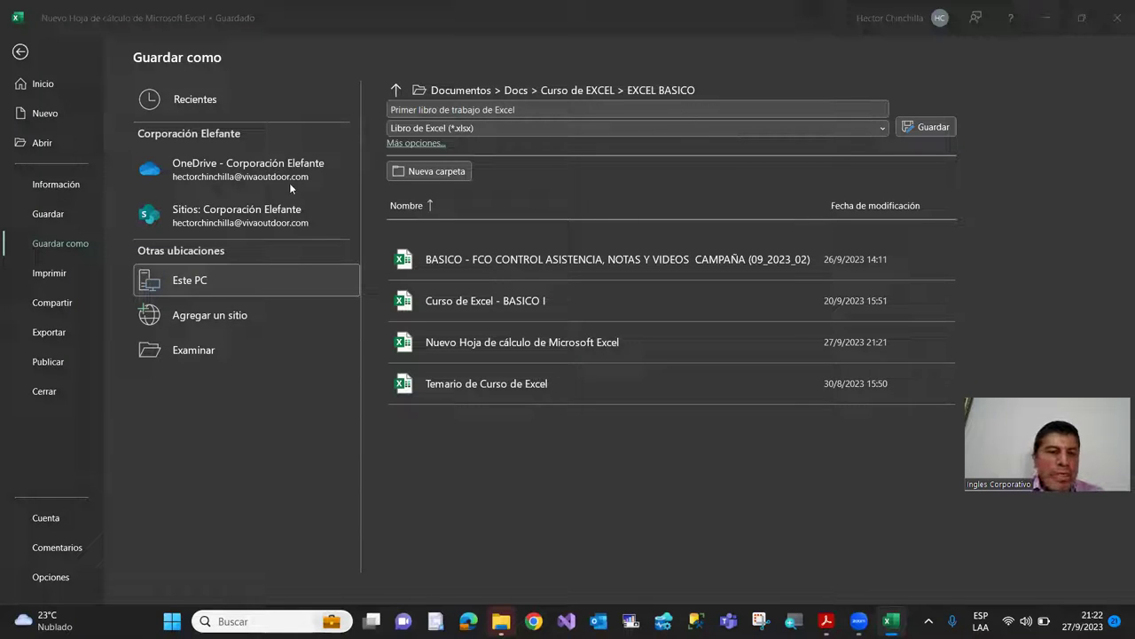
left_click(163, 339)
Browse with Examinar and cancel, then save as 'Primer libro de trabajo de Excel' in EXCEL BASICO.
left_click(161, 351)
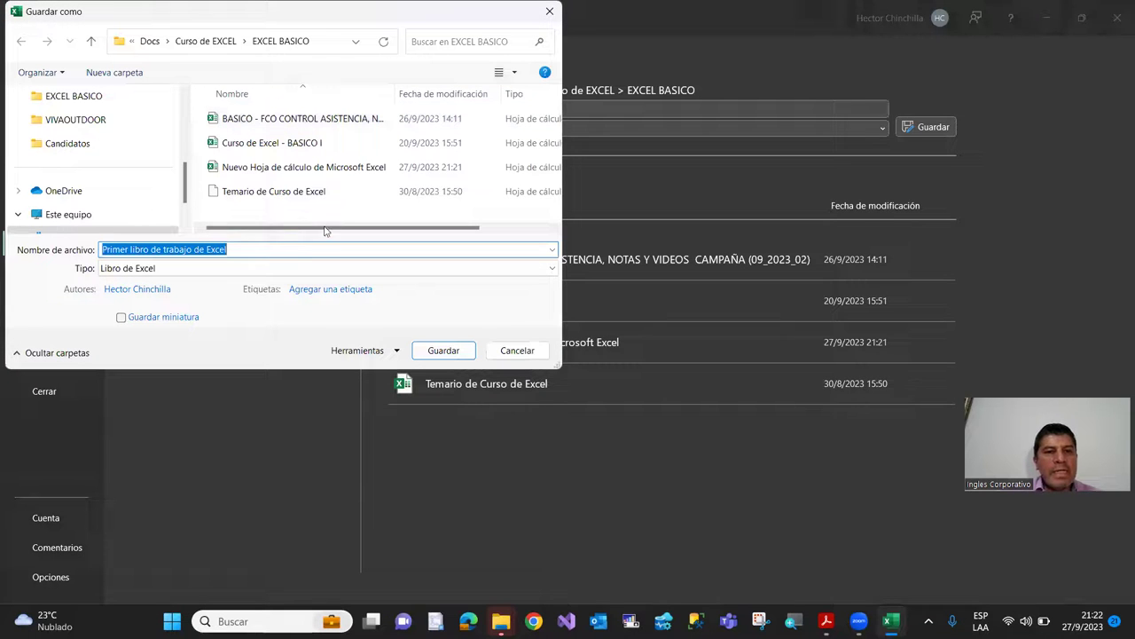
left_click_drag(255, 7, 465, 167)
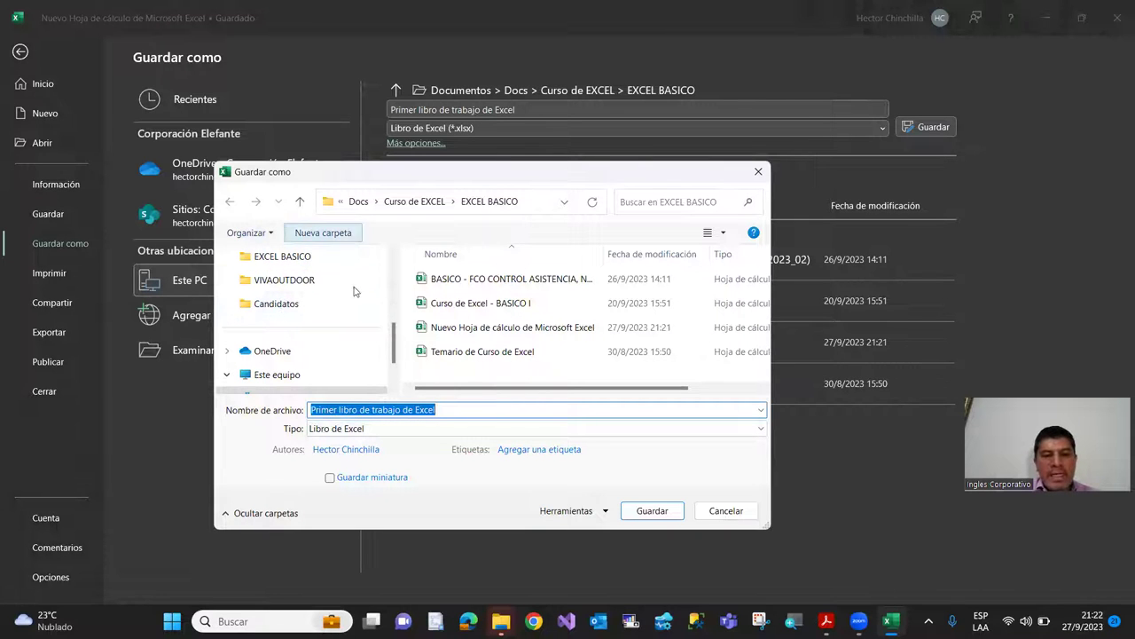
left_click(723, 512)
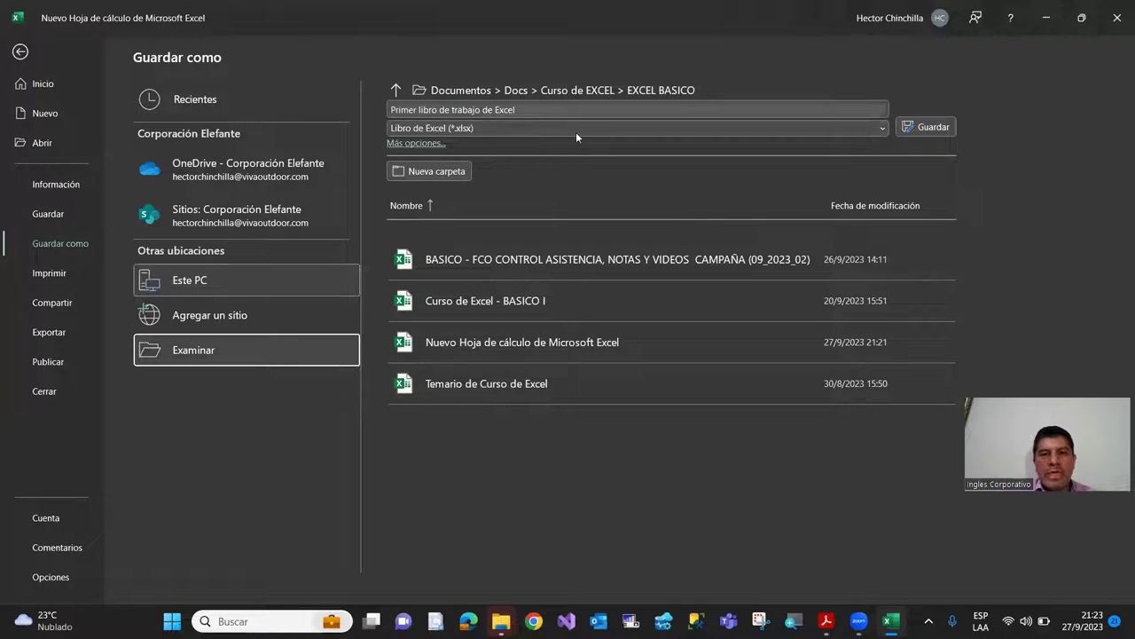
left_click(919, 131)
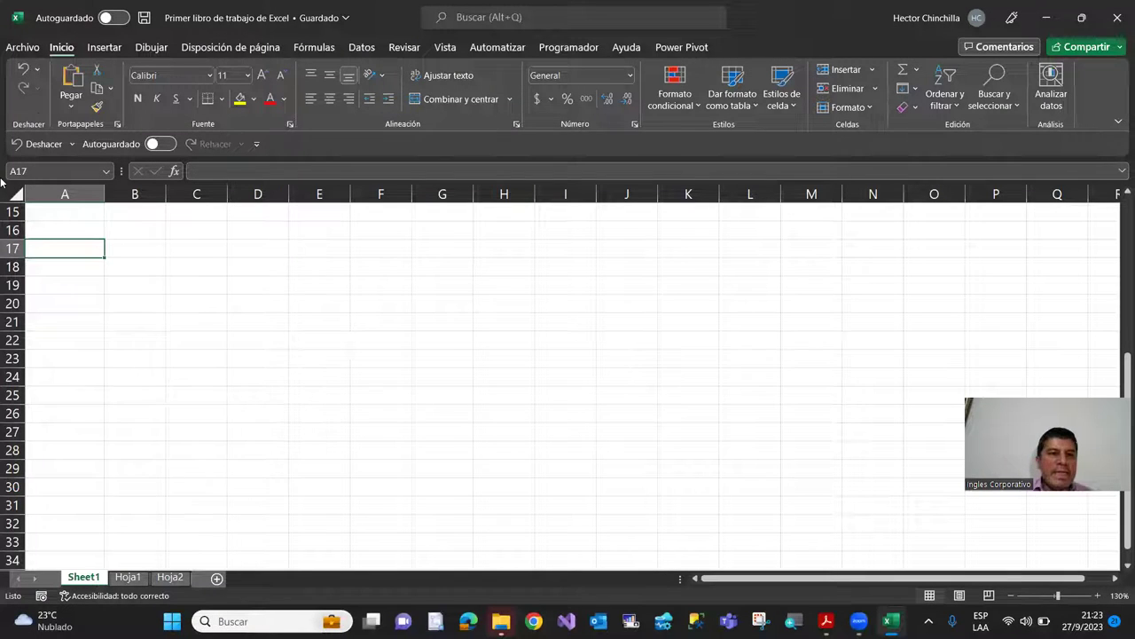
left_click(24, 49)
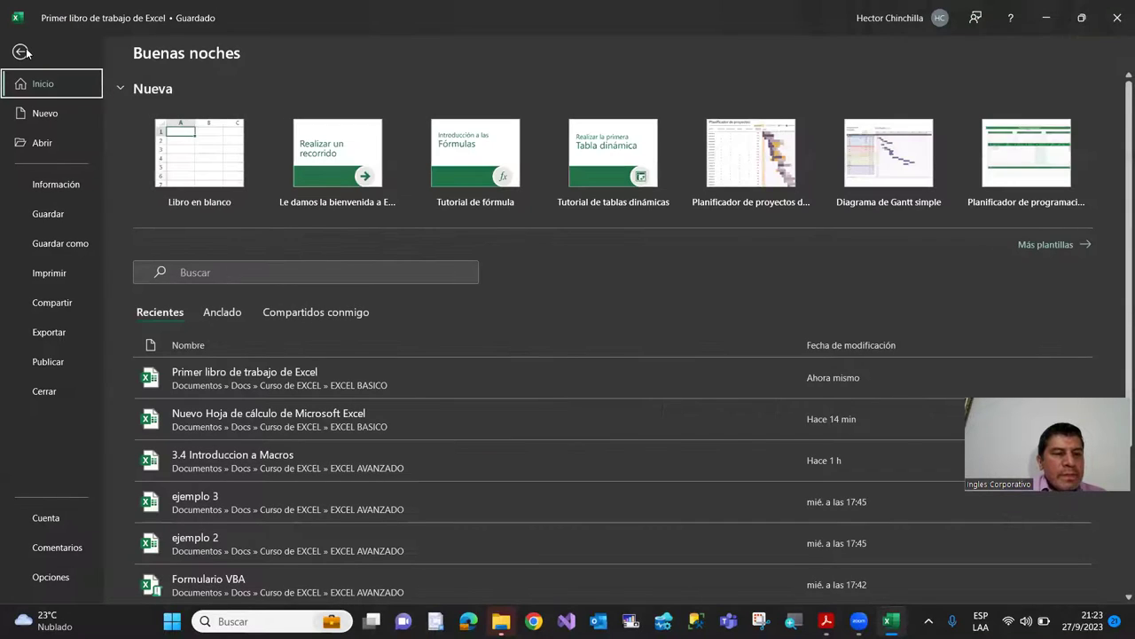
left_click(53, 245)
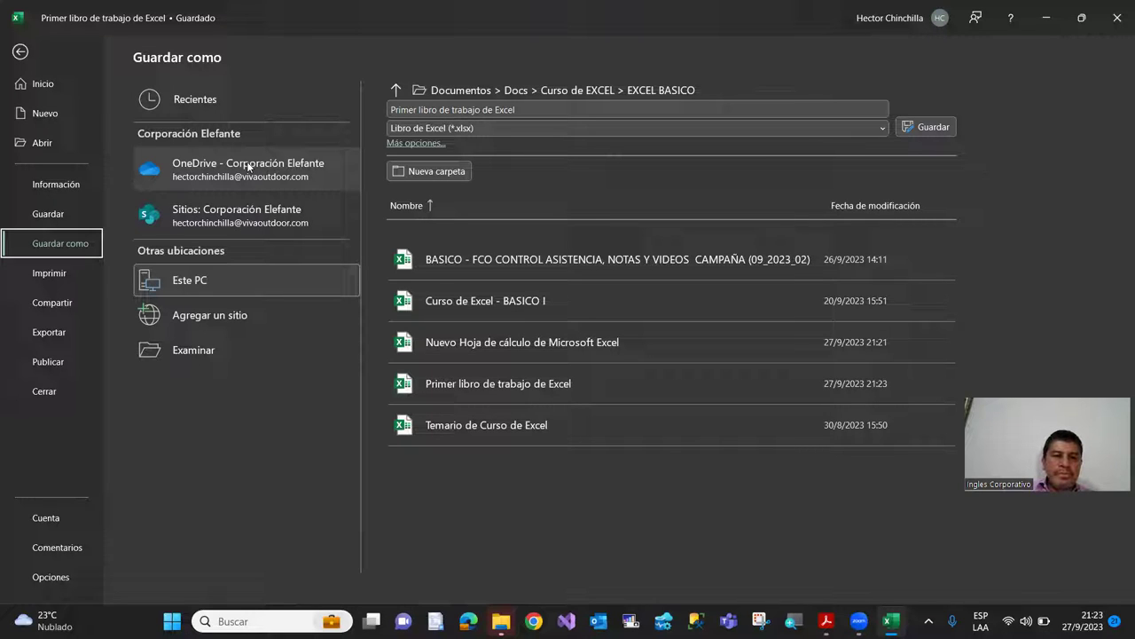
left_click(248, 166)
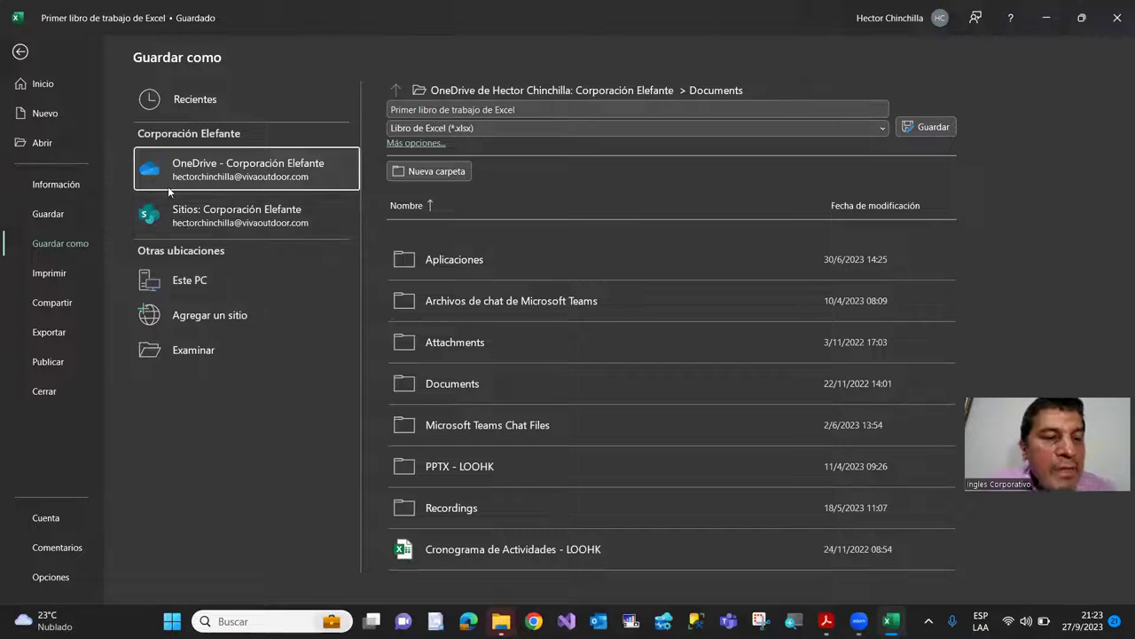
left_click(19, 53)
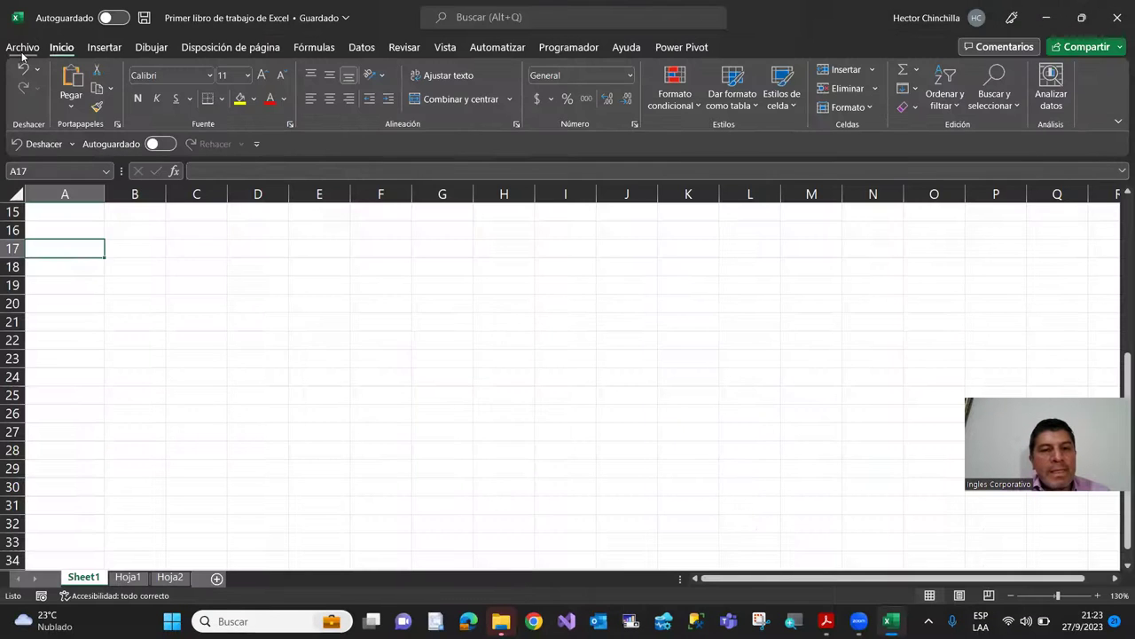
key("Down")
key("Down")
key("Down")
left_click(79, 227)
left_click(89, 303)
left_click(70, 396)
left_click(67, 279)
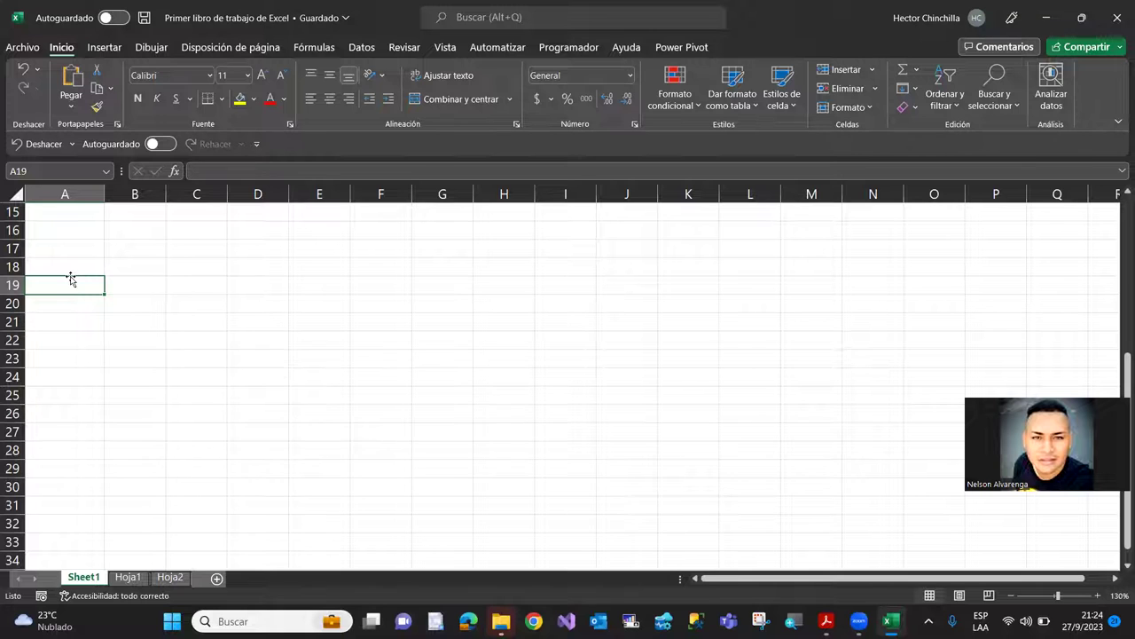
left_click(44, 342)
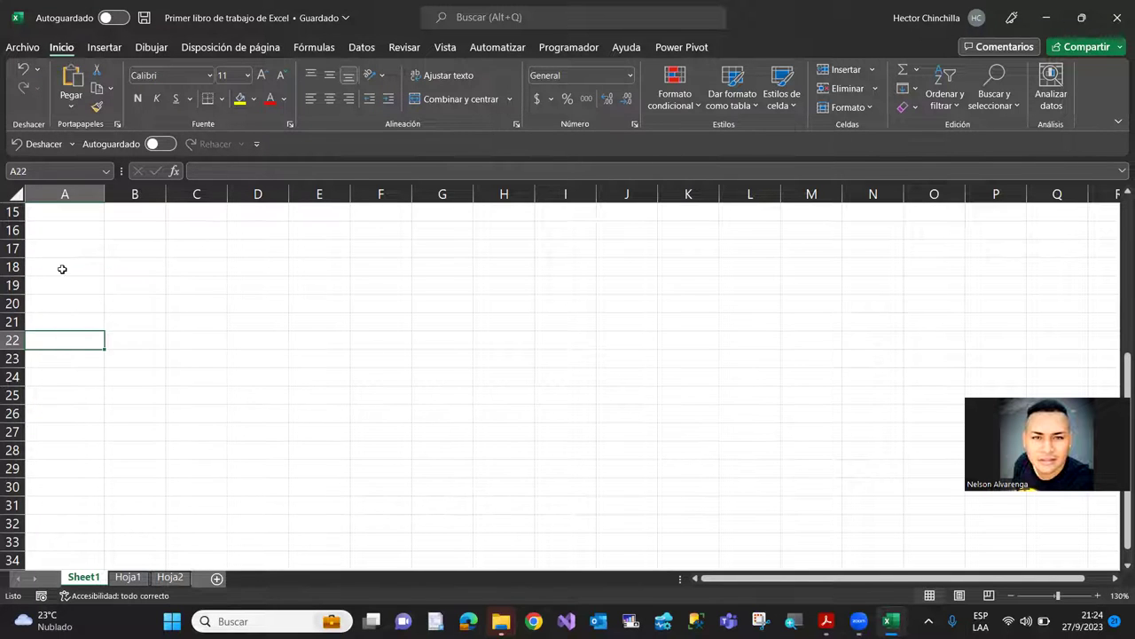
left_click(62, 270)
left_click(76, 326)
left_click(72, 268)
left_click(71, 320)
left_click(72, 253)
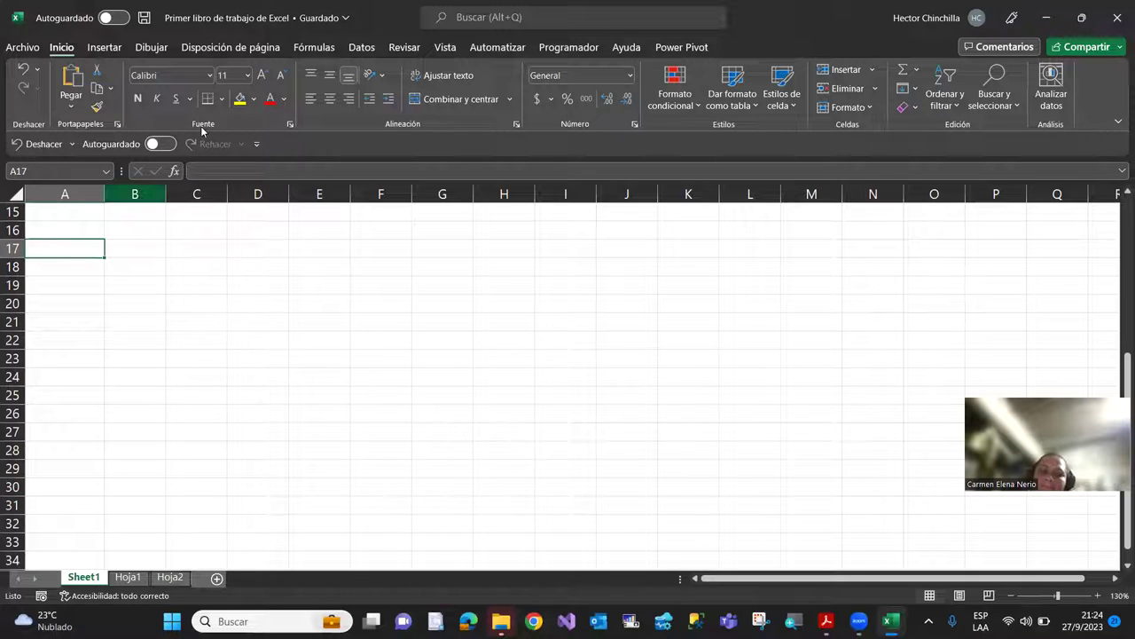
left_click(51, 336)
left_click(78, 269)
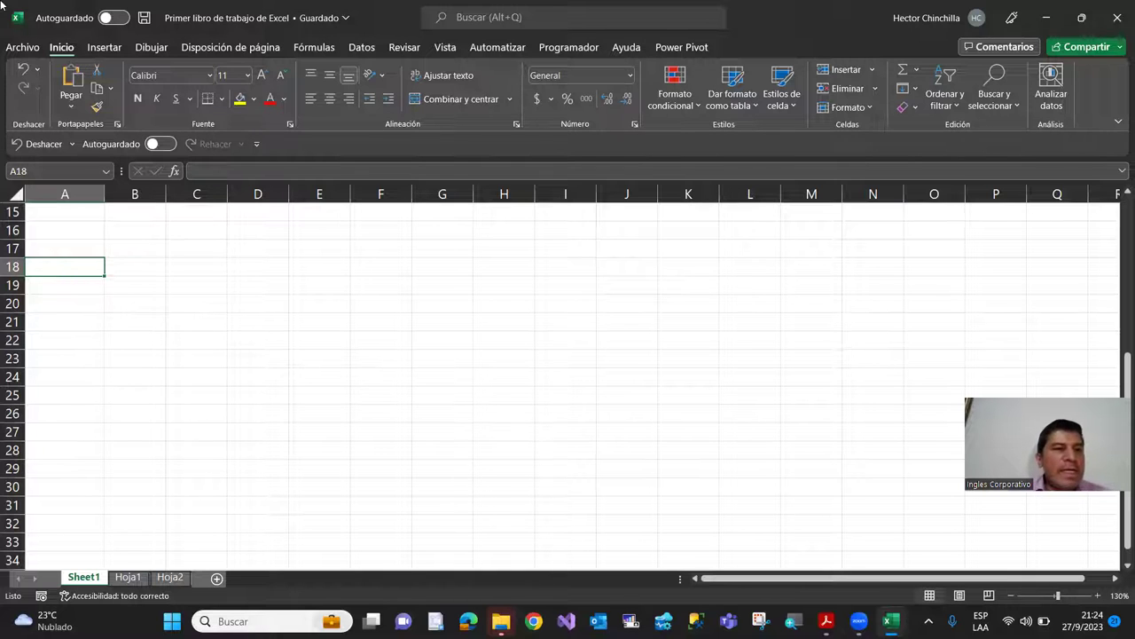
left_click(22, 47)
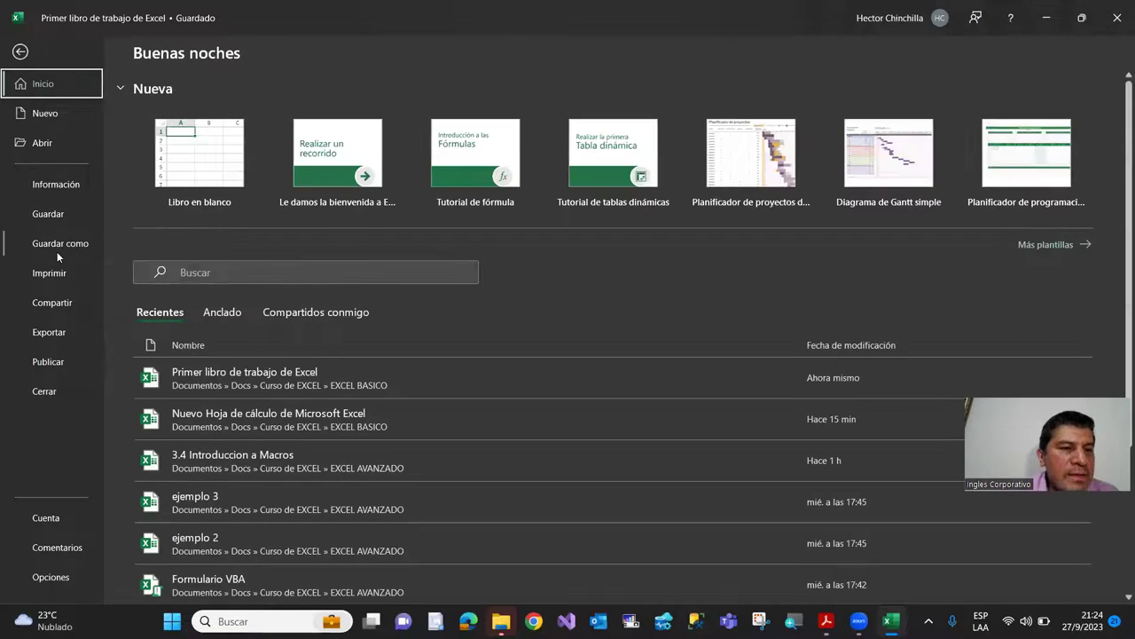
left_click(57, 252)
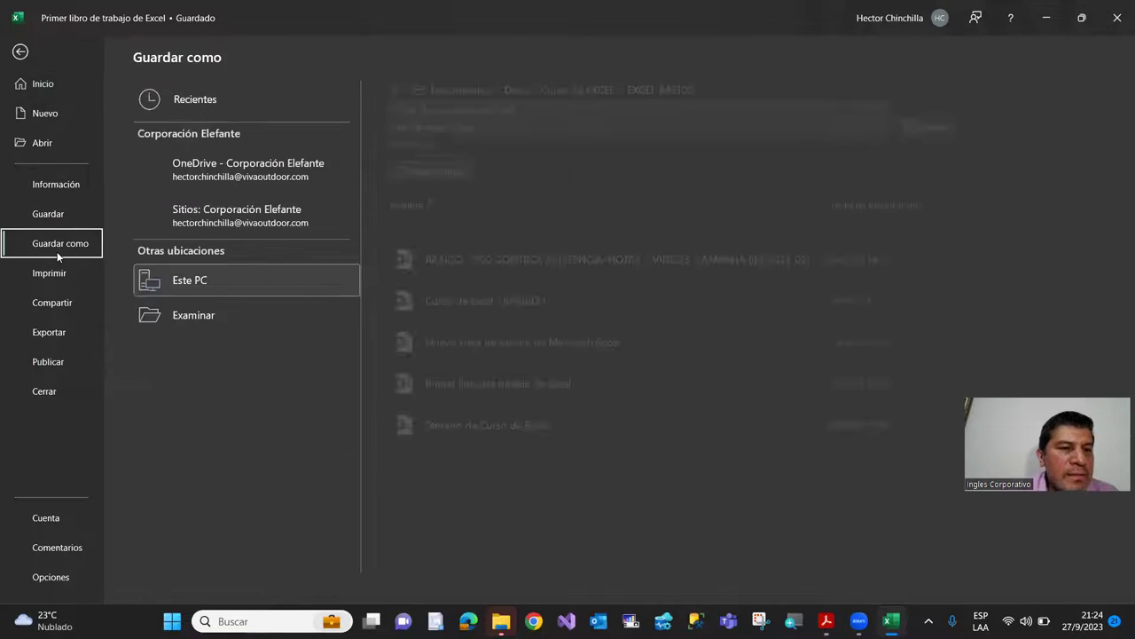
left_click(236, 170)
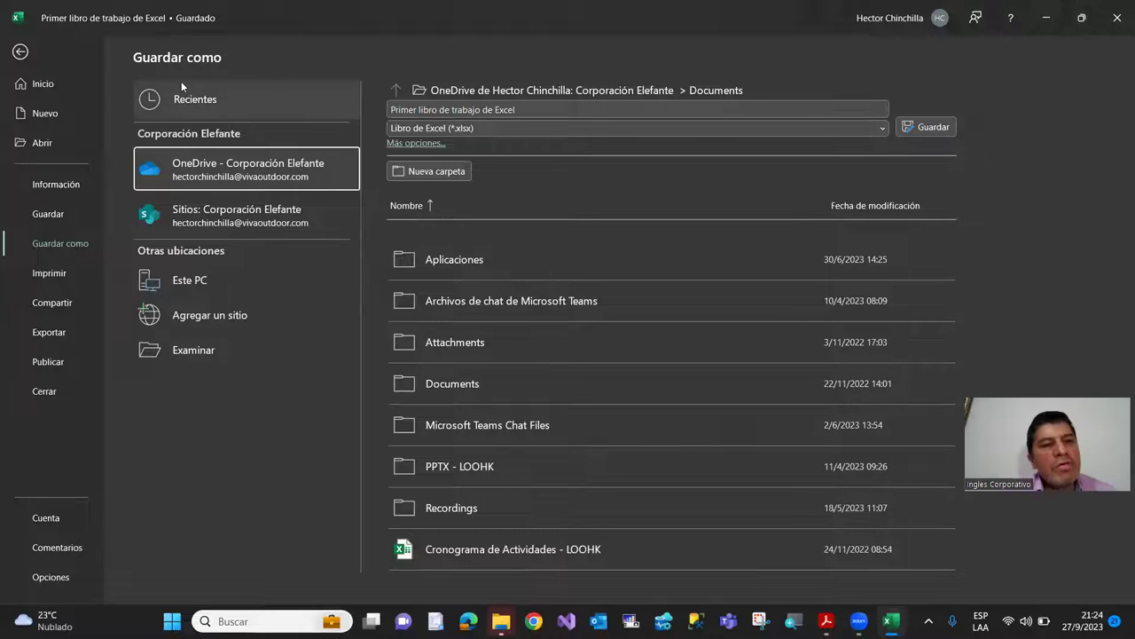
left_click(19, 51)
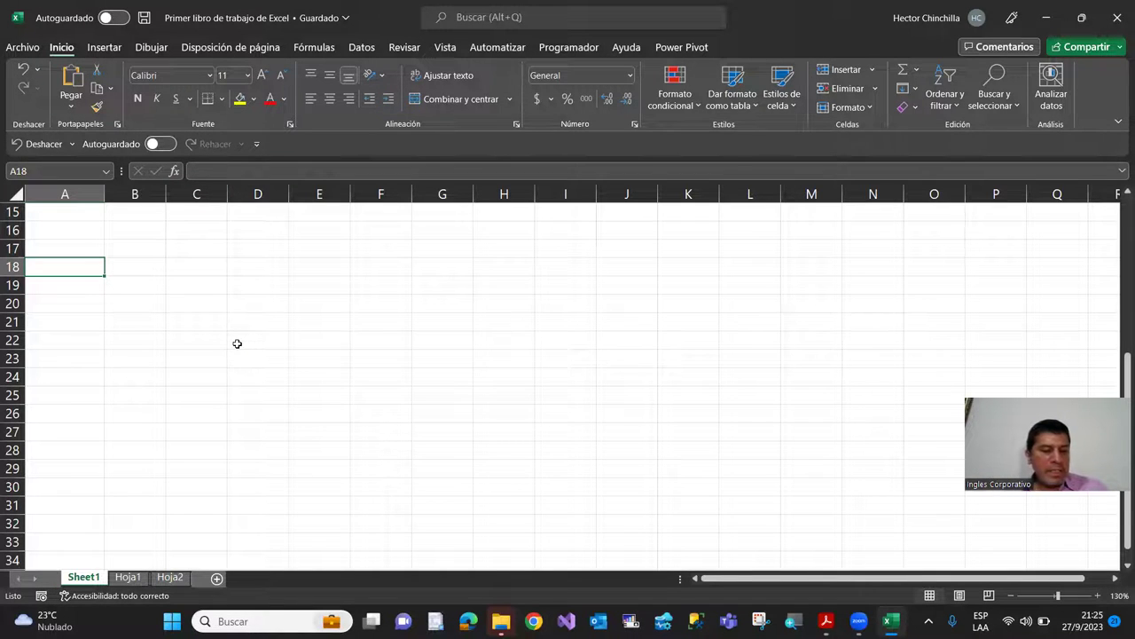
Switch to Acrobat Reader and scroll down to the steps for saving an existing file under a new name.
key("alt+Tab")
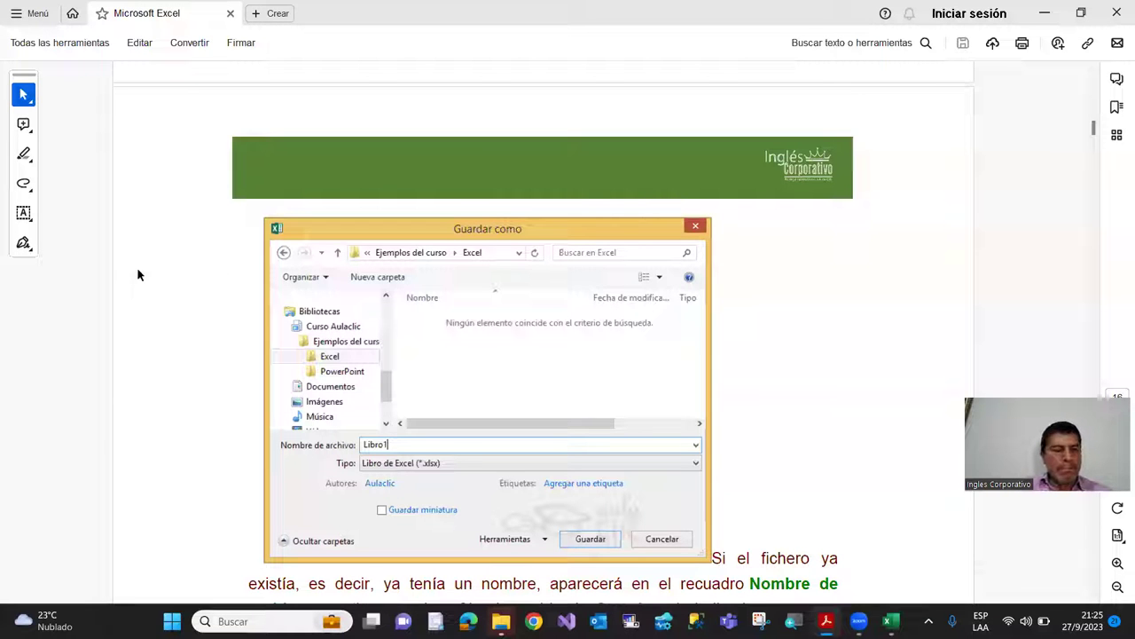
scroll(140, 255, "down", 1)
scroll(140, 255, "down", 2)
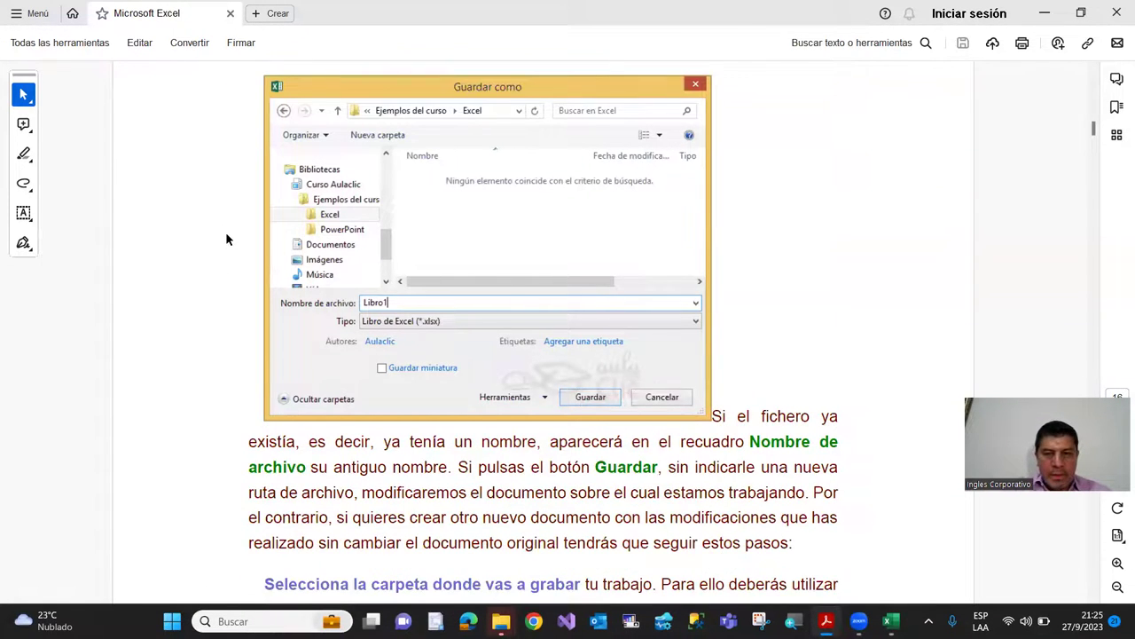
scroll(227, 240, "down", 1)
scroll(228, 244, "down", 1)
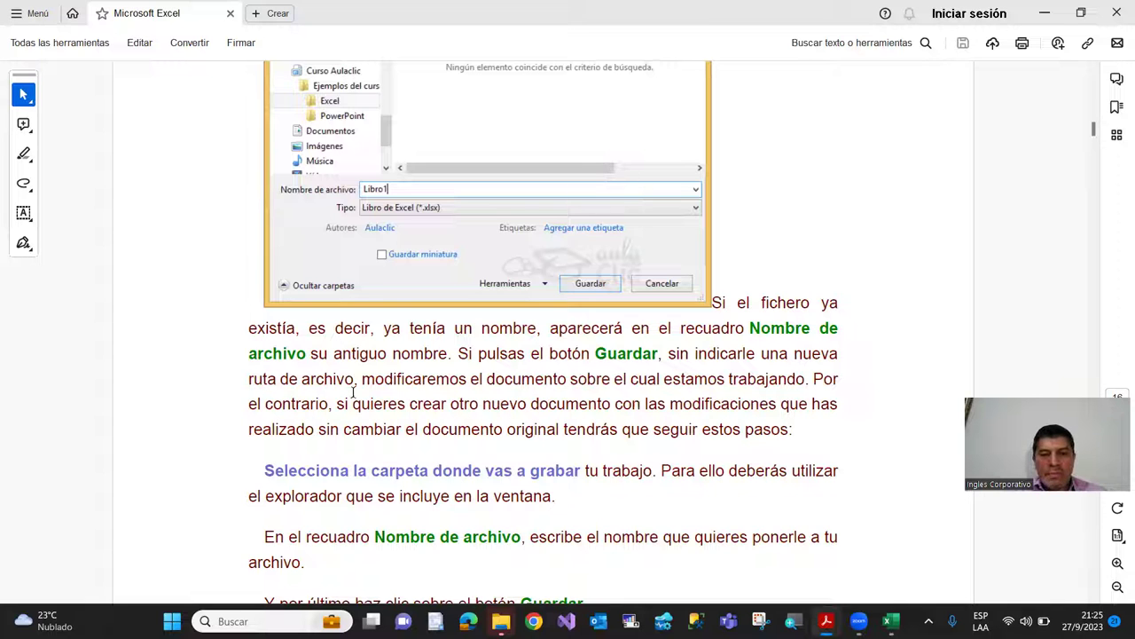
scroll(377, 403, "down", 2)
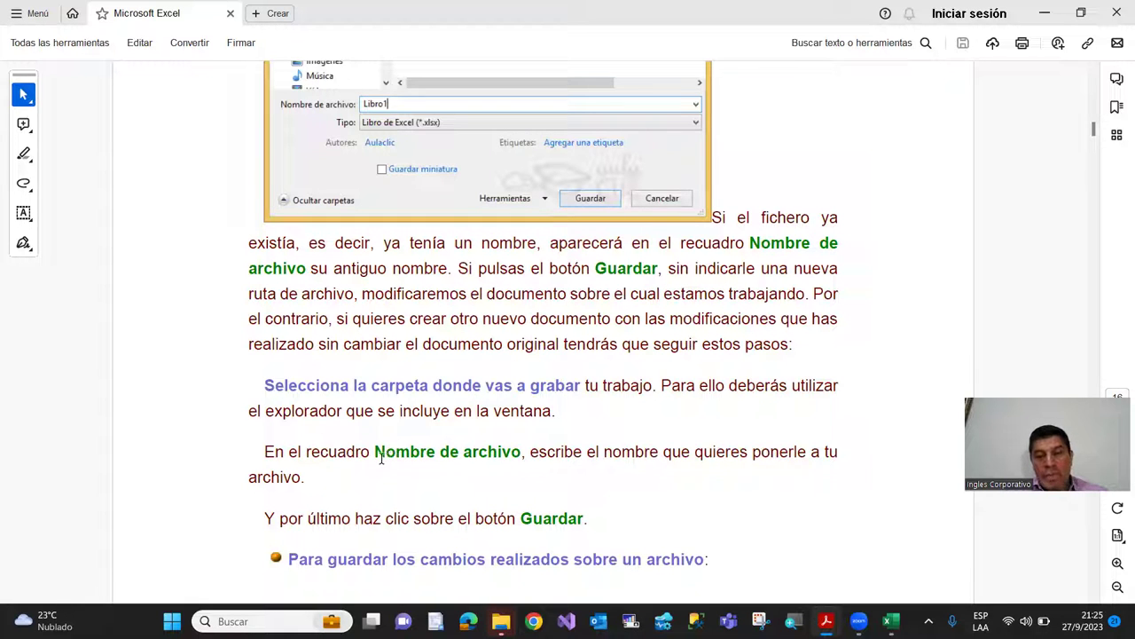
scroll(424, 460, "down", 1)
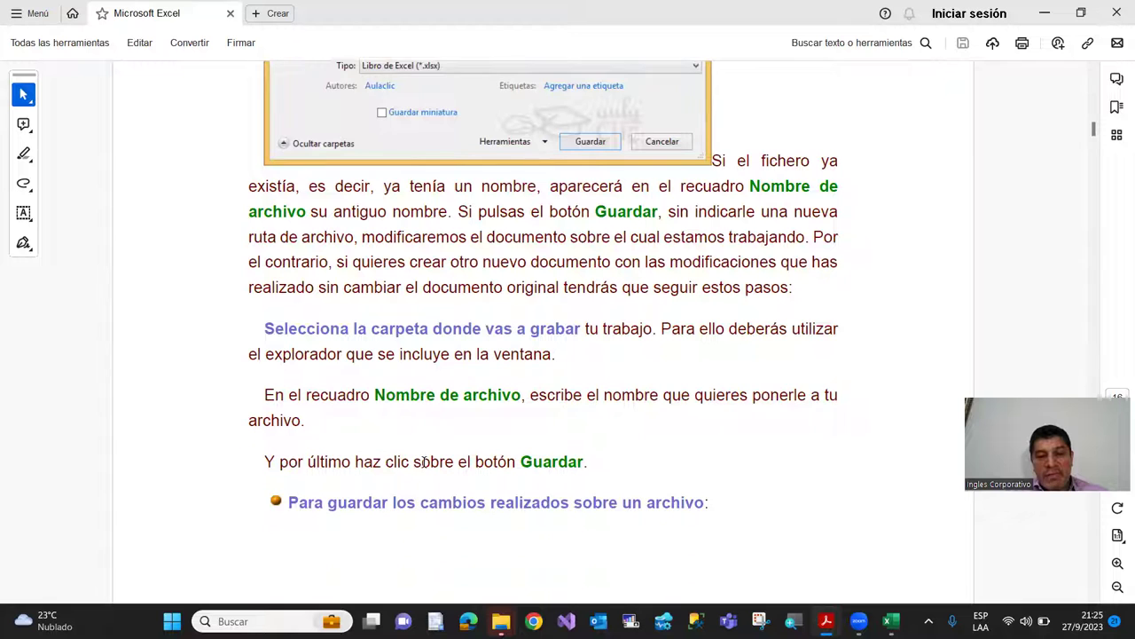
scroll(490, 437, "down", 2)
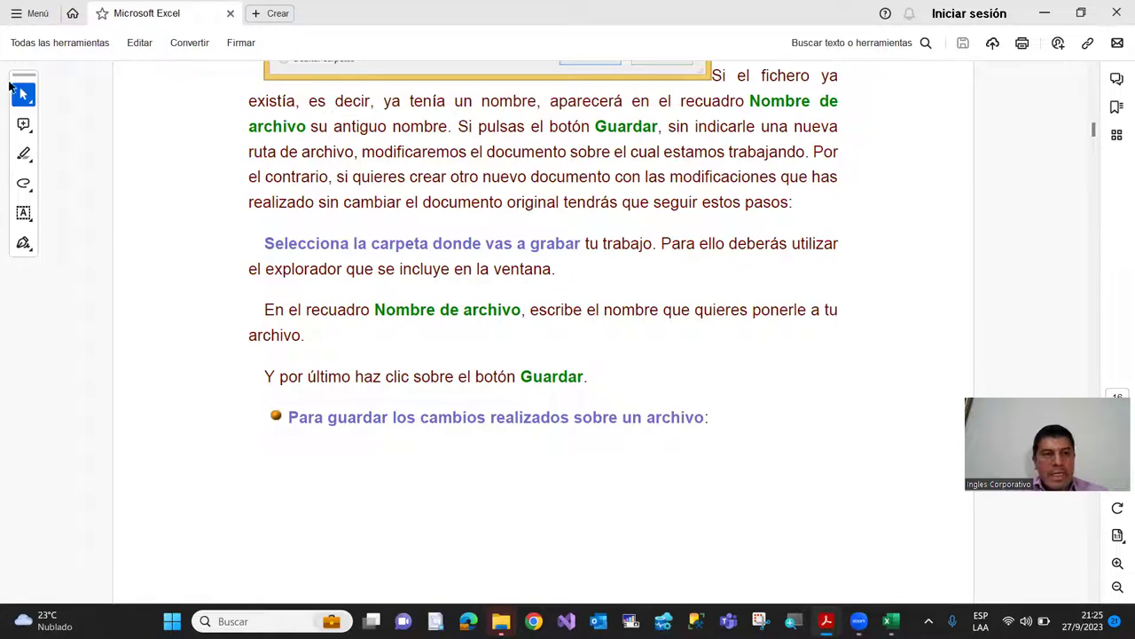
key("alt+Tab")
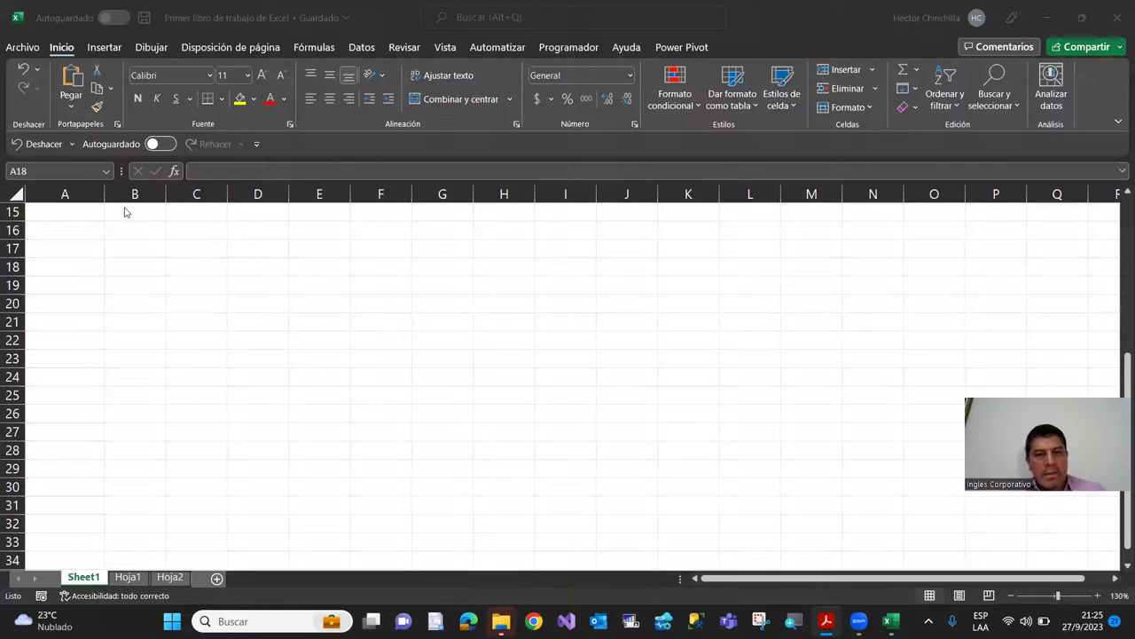
left_click(19, 47)
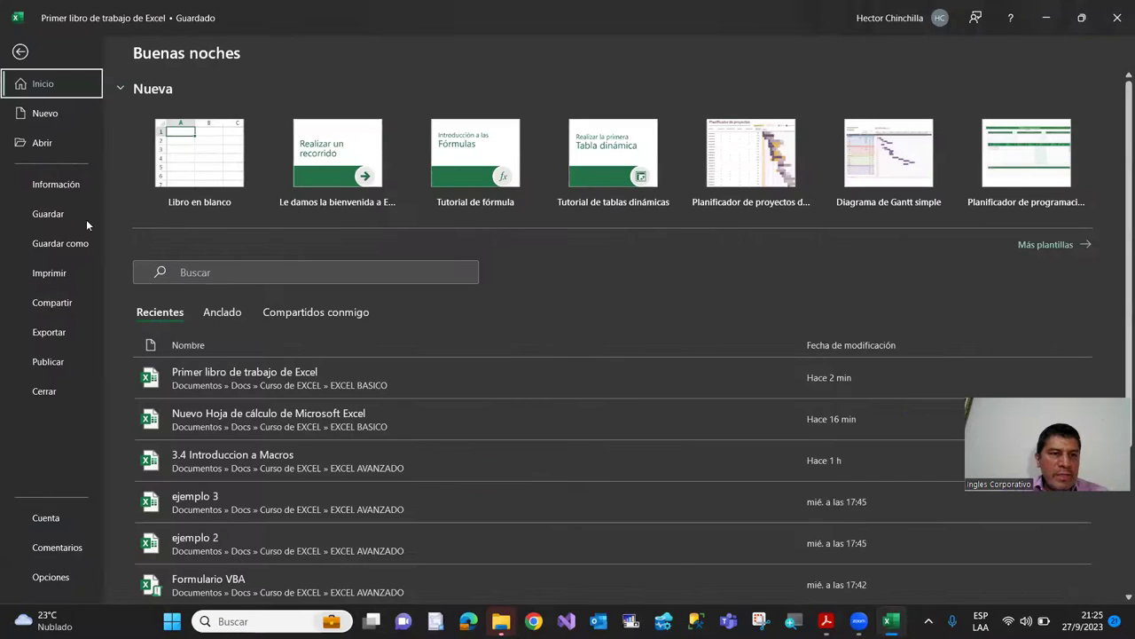
left_click(60, 244)
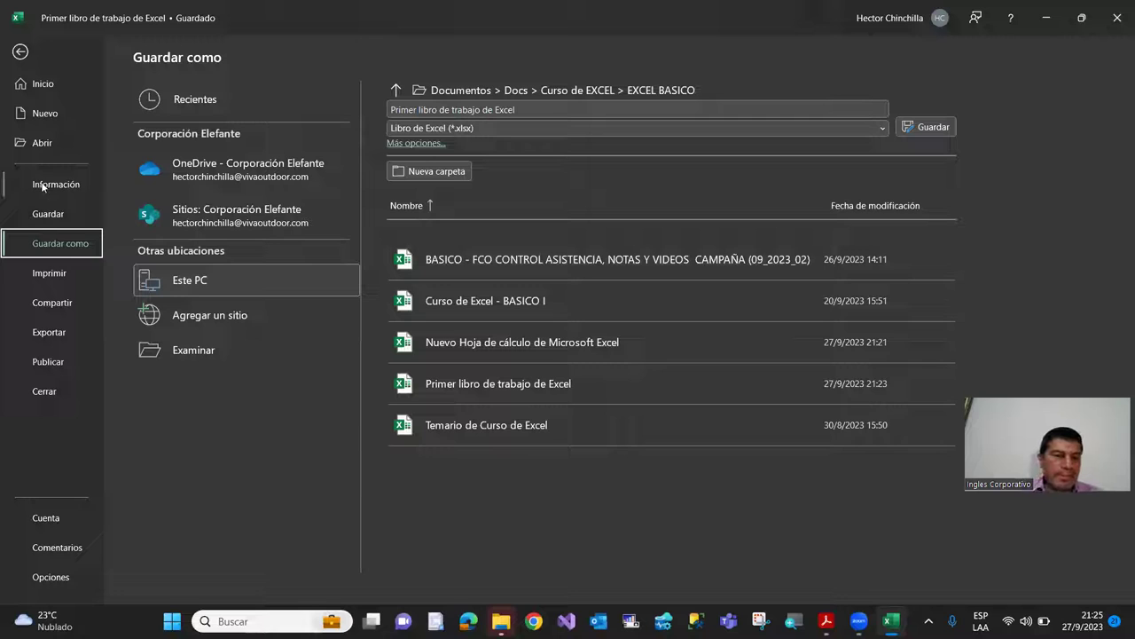
left_click(64, 519)
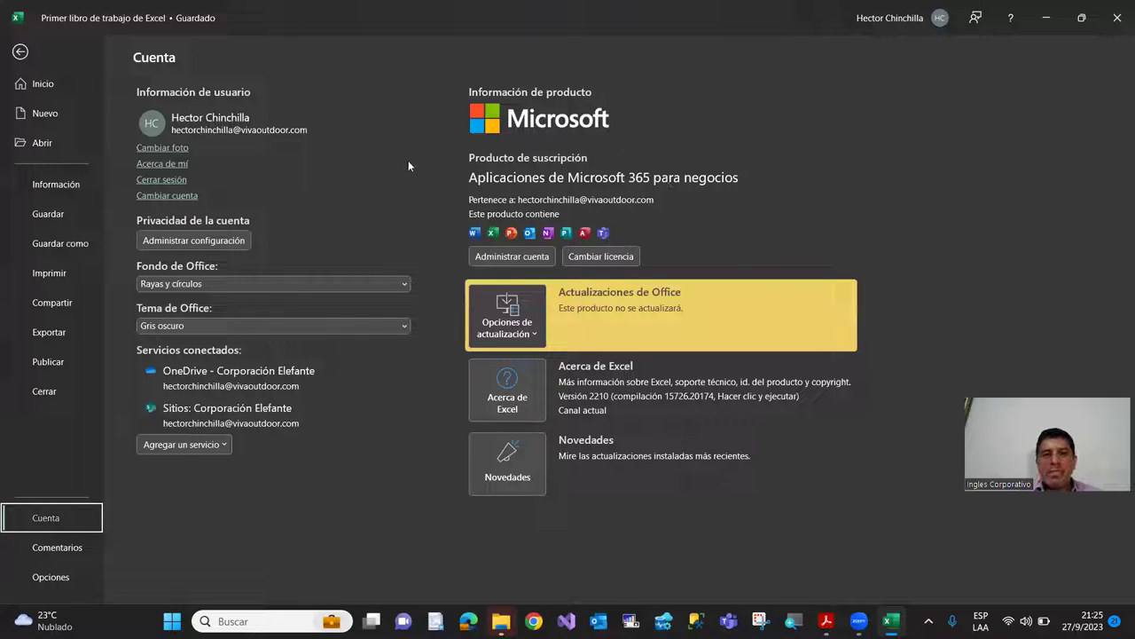
left_click(19, 53)
left_click(177, 284)
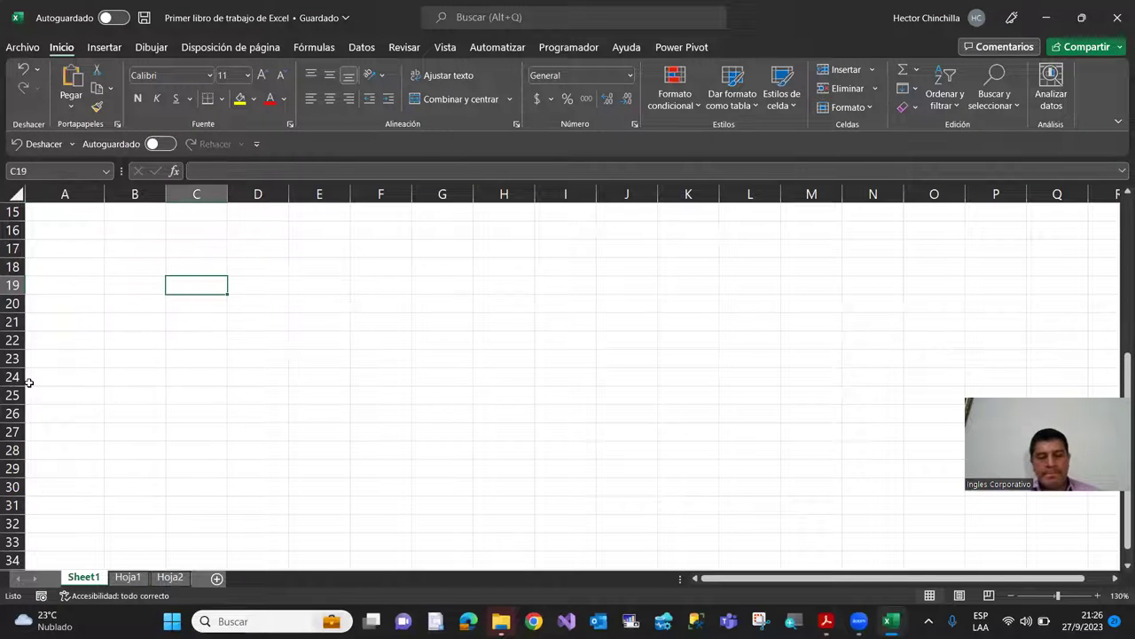
Switch to Acrobat Reader and scroll to the 'Si el fichero ya existía' paragraph.
key("alt+Tab")
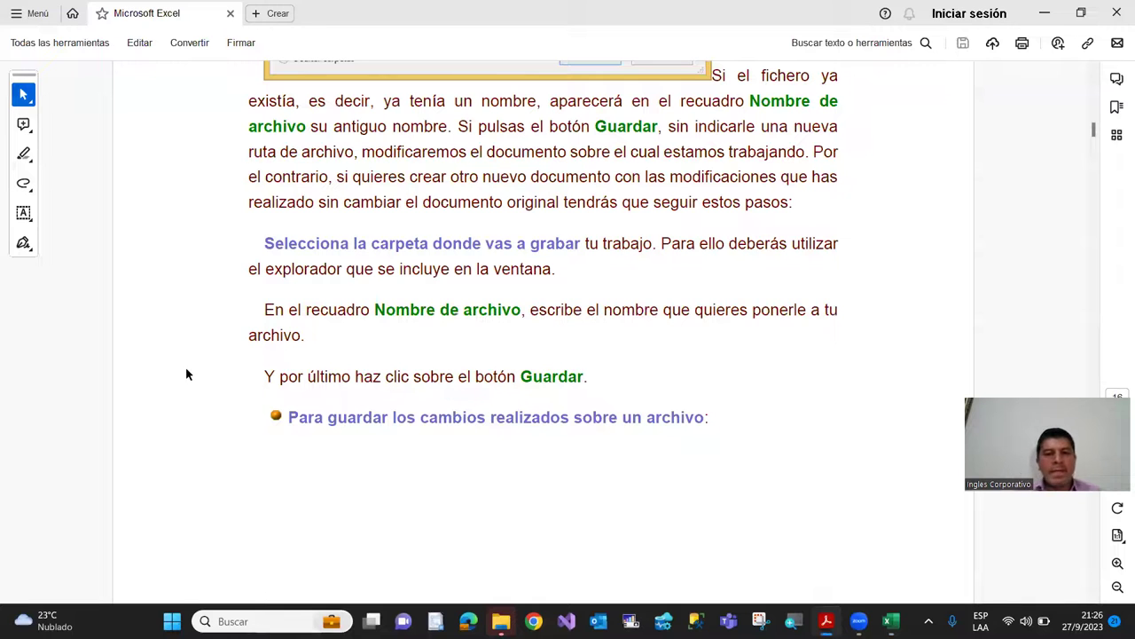
scroll(319, 265, "down", 2)
scroll(307, 254, "down", 2)
scroll(320, 256, "down", 2)
scroll(320, 257, "up", 7)
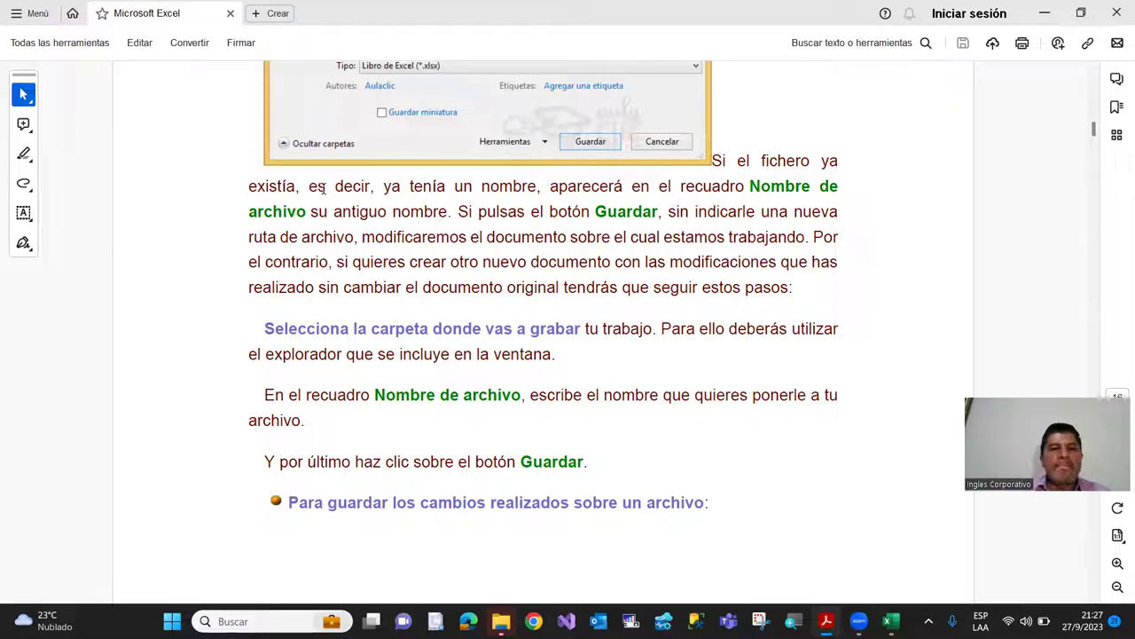
Read the PDF down to 'Para cerrar un libro de trabajo', then glance back at Excel.
scroll(266, 276, "down", 3)
scroll(293, 279, "down", 2)
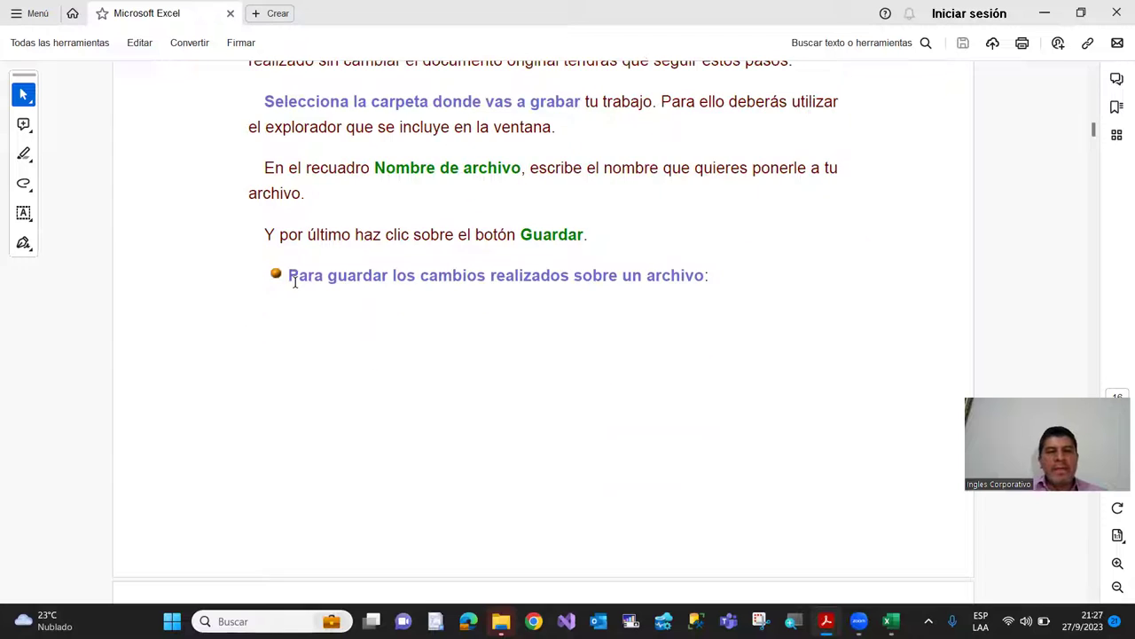
scroll(285, 301, "down", 3)
scroll(243, 263, "down", 2)
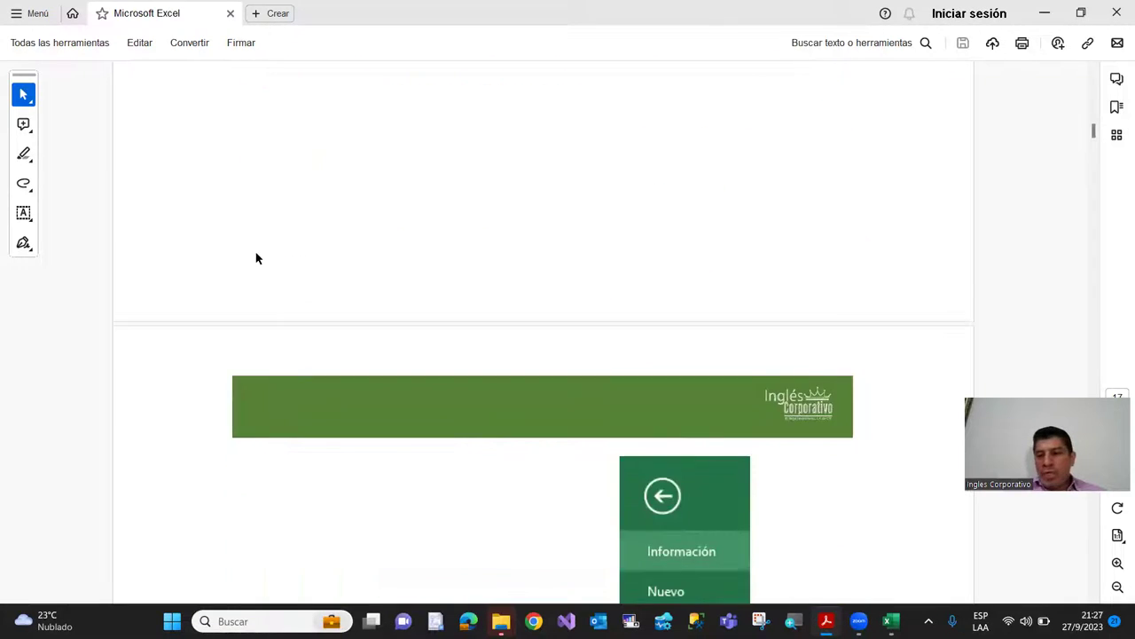
scroll(268, 261, "down", 4)
scroll(269, 262, "down", 4)
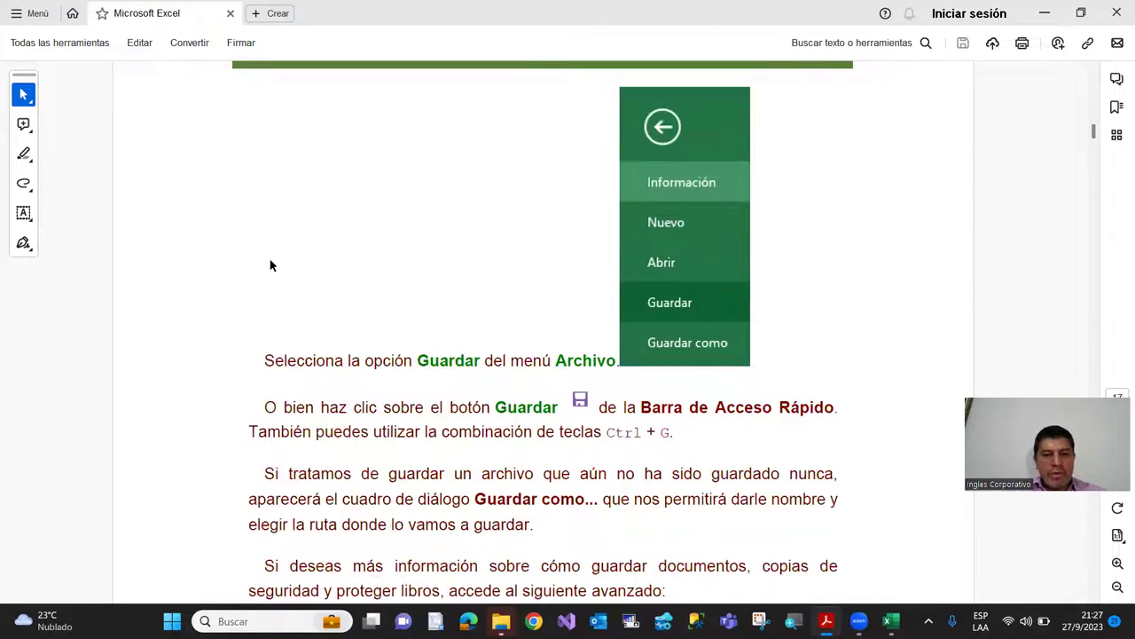
scroll(269, 259, "down", 2)
scroll(269, 259, "down", 1)
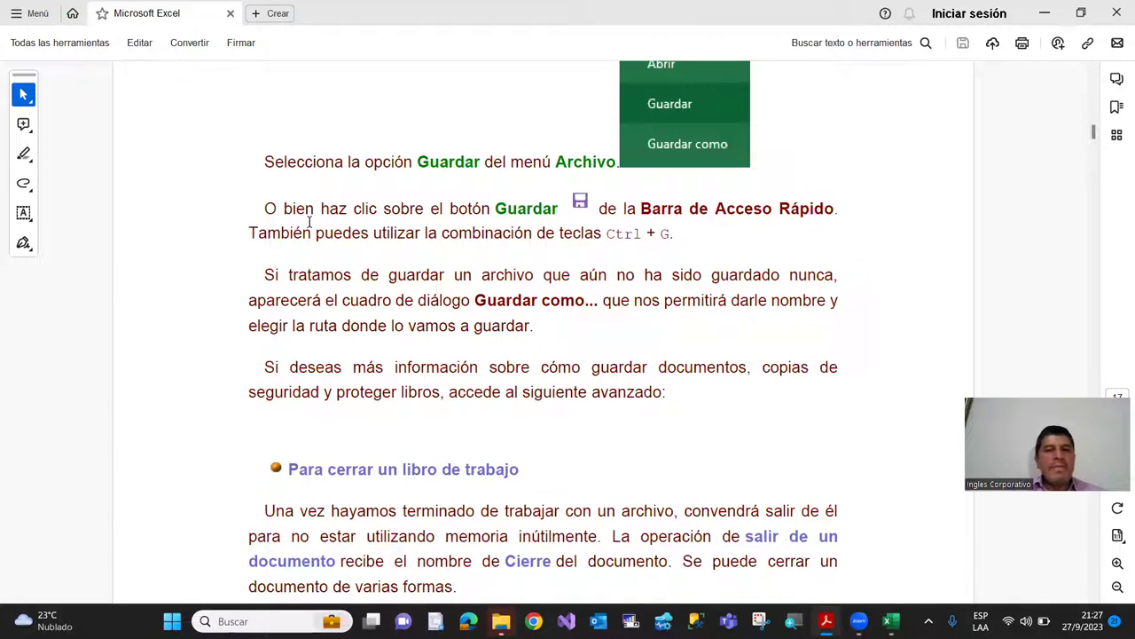
scroll(309, 222, "down", 1)
scroll(309, 222, "up", 1)
scroll(310, 222, "down", 1)
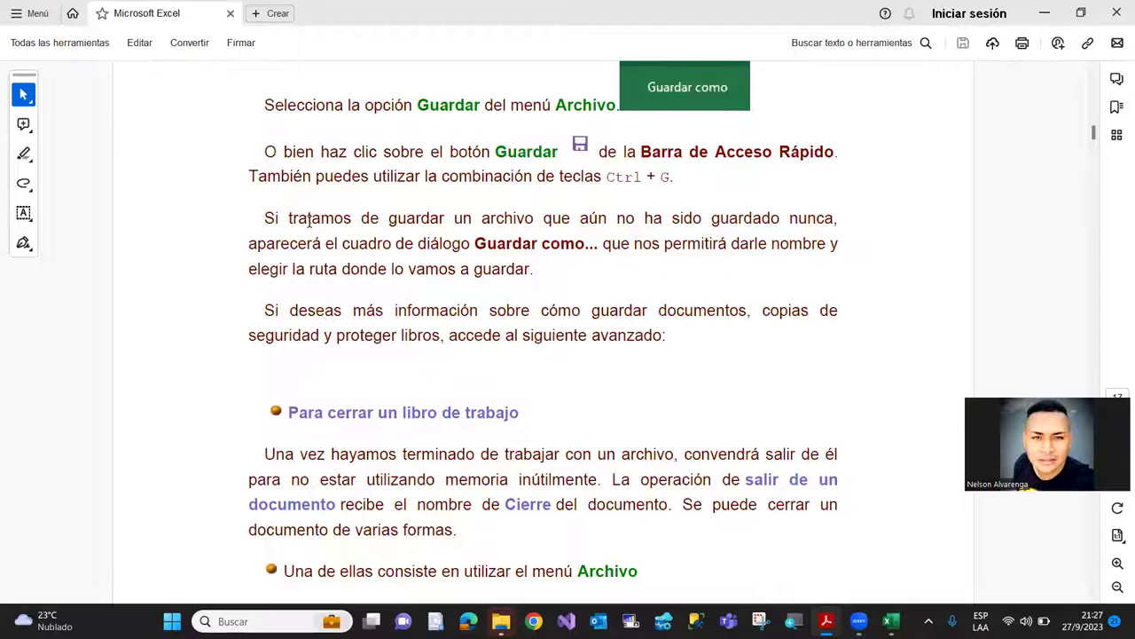
scroll(310, 222, "up", 1)
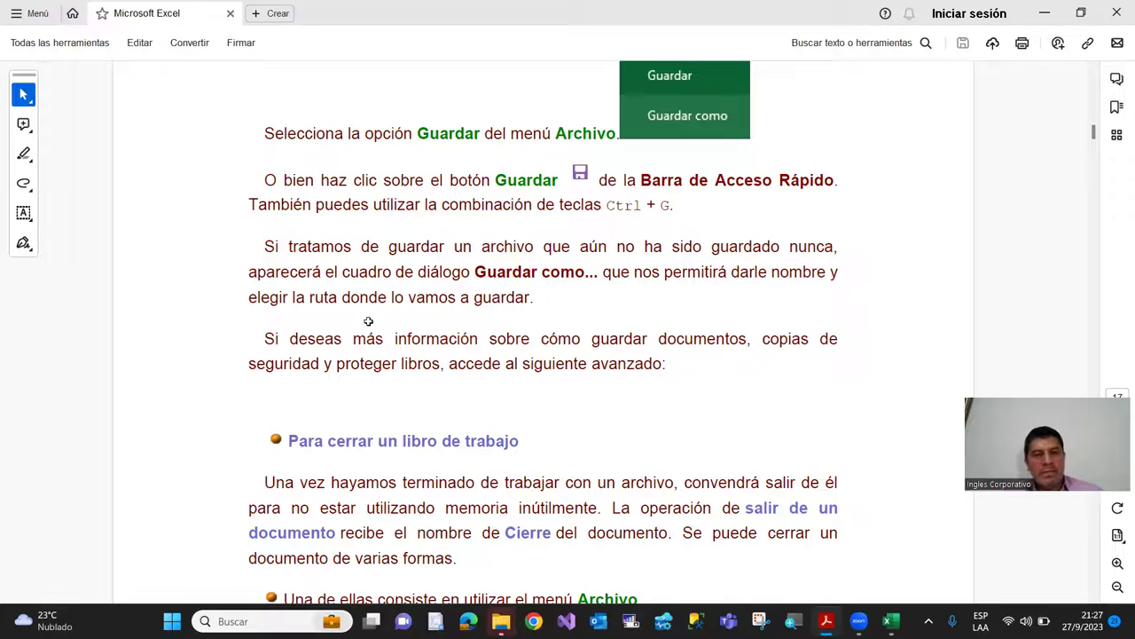
key("alt+Tab")
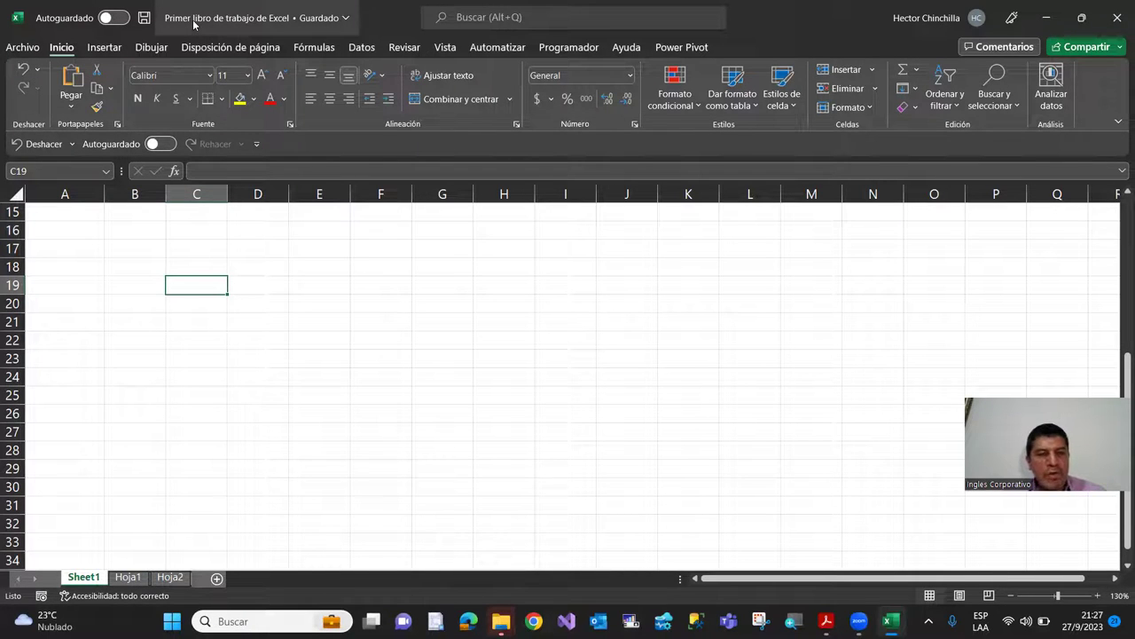
Read a little further in the PDF, then return to the Excel workbook.
key("alt+Tab")
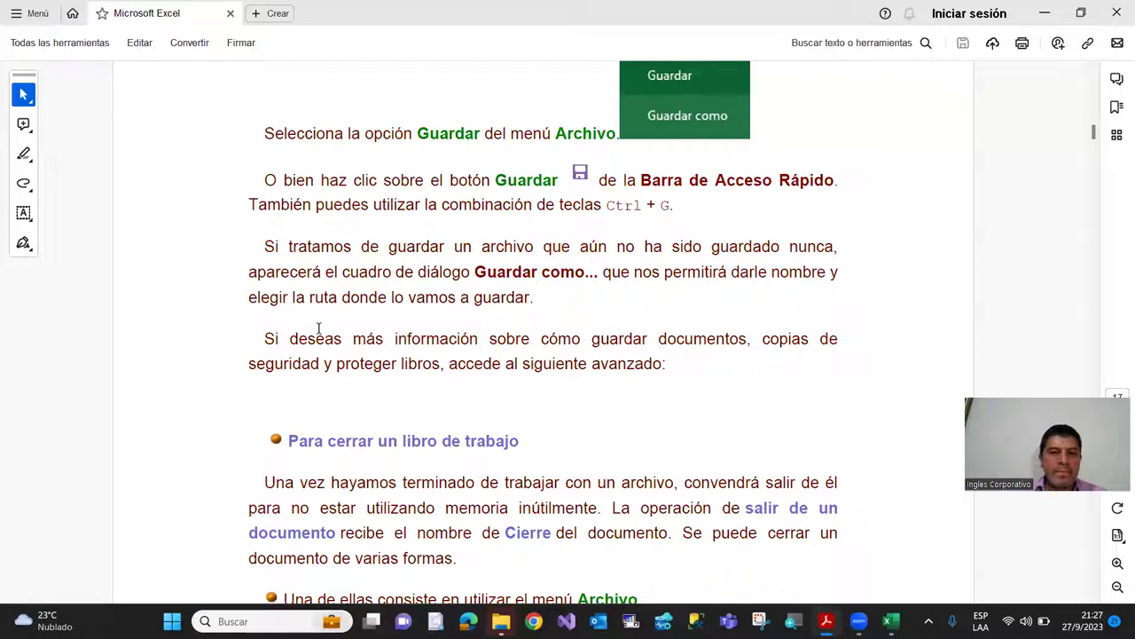
scroll(318, 348, "down", 2)
scroll(317, 348, "down", 2)
scroll(318, 344, "down", 2)
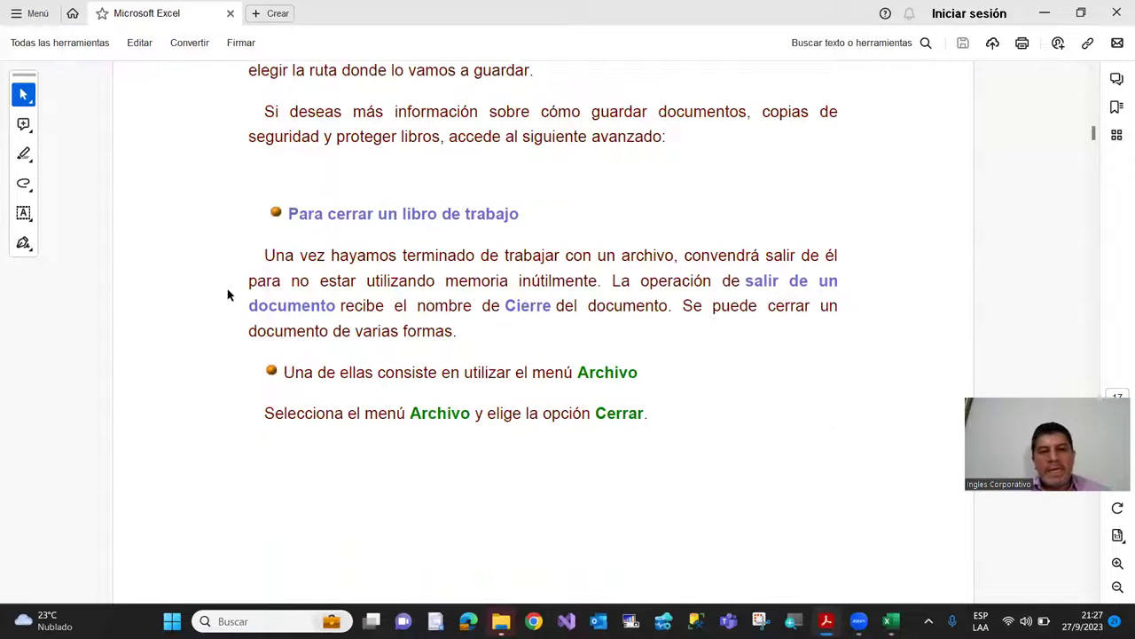
scroll(445, 317, "down", 2)
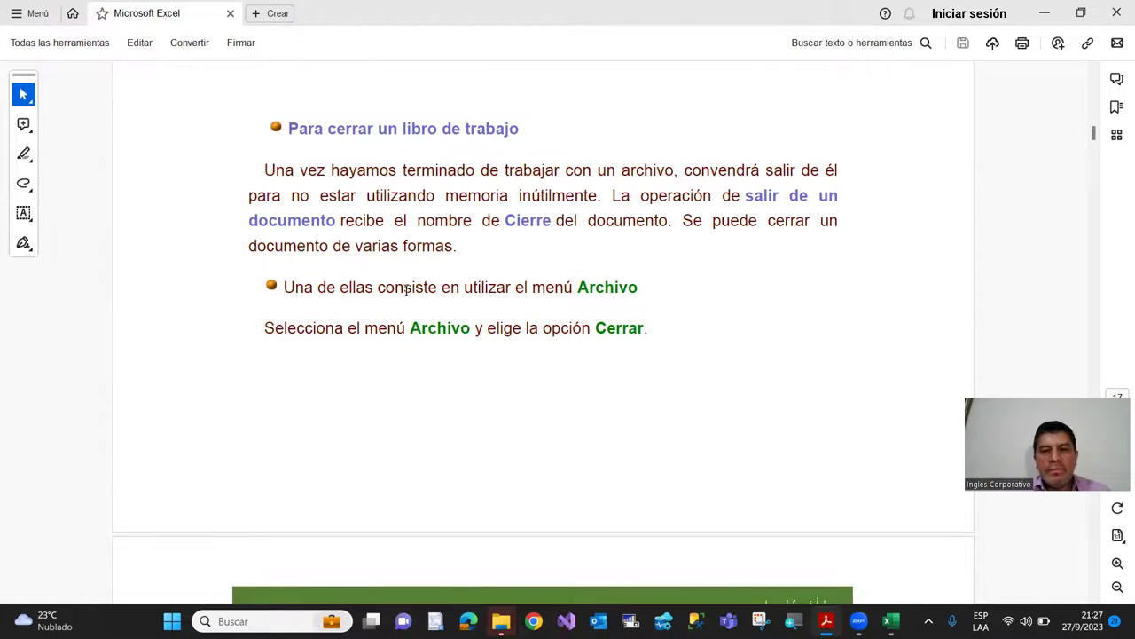
key("alt+Tab")
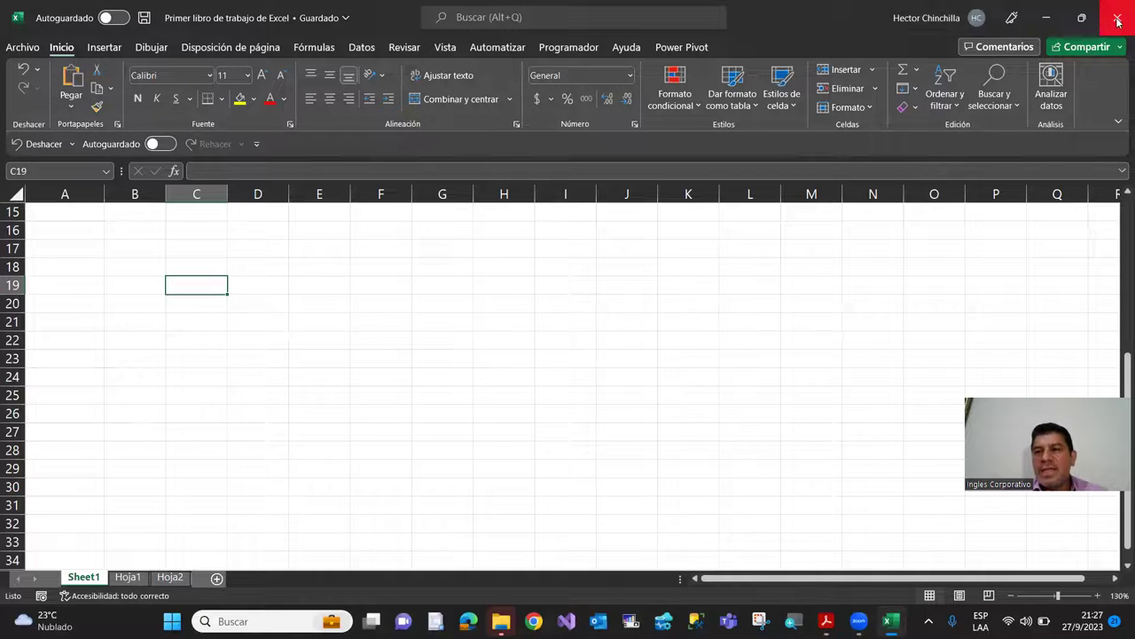
left_click(18, 50)
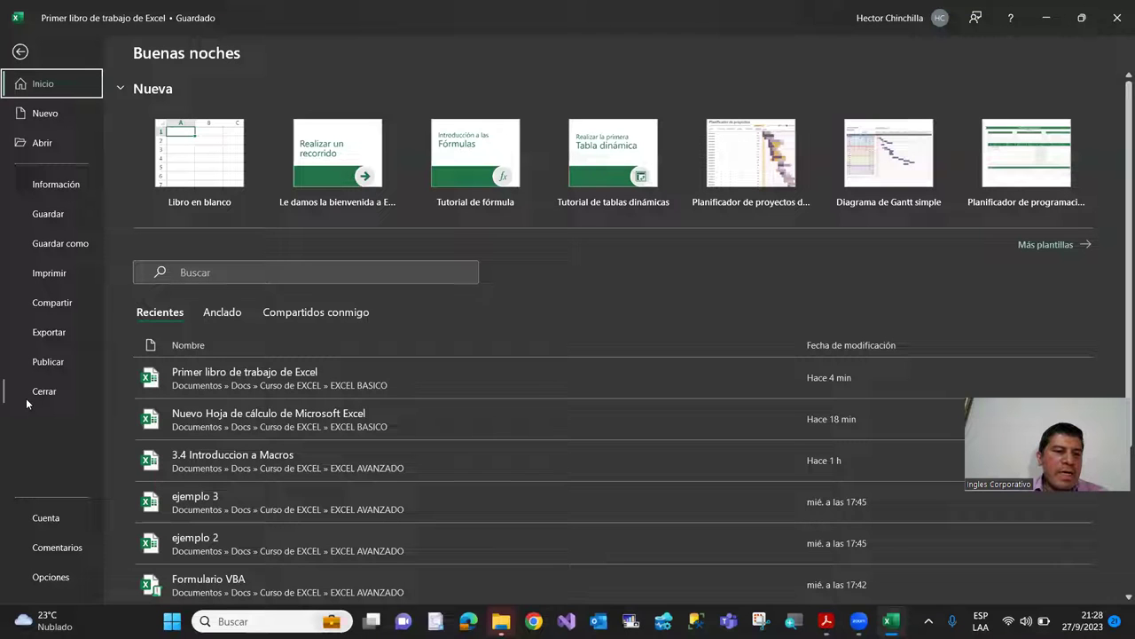
left_click(19, 51)
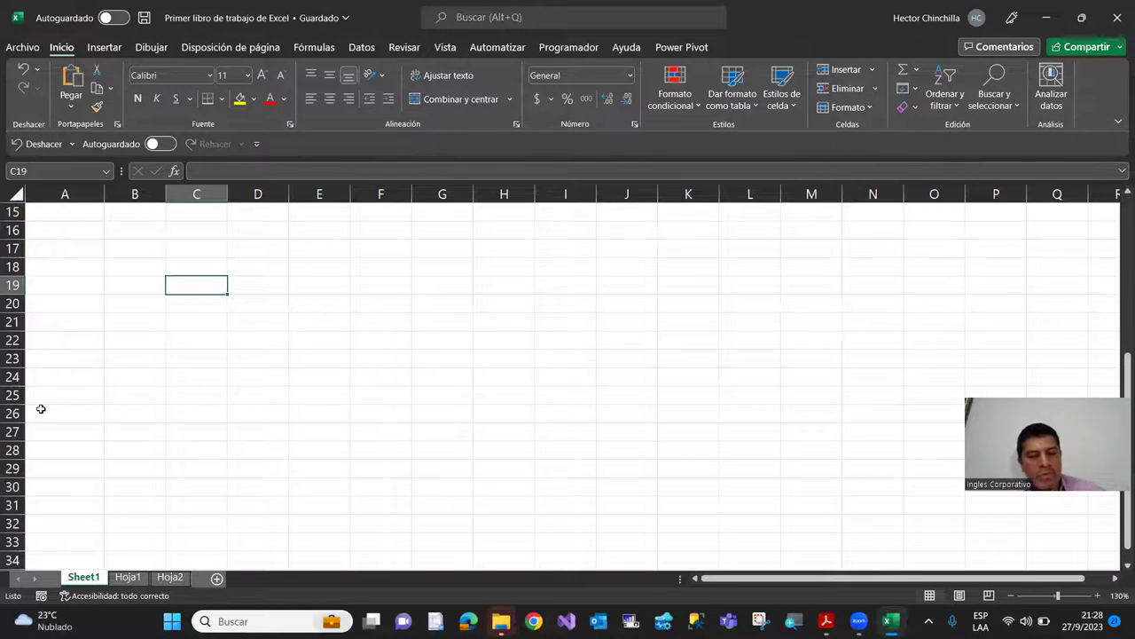
key("alt+Tab")
scroll(394, 332, "down", 2)
scroll(394, 324, "down", 3)
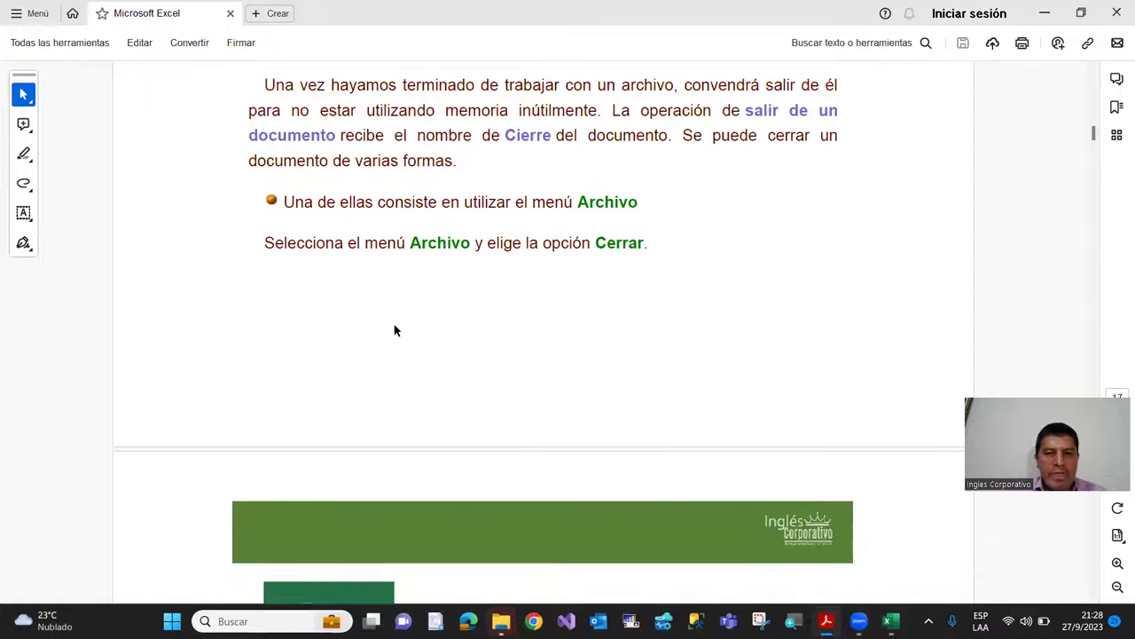
scroll(407, 251, "down", 1)
scroll(407, 251, "up", 2)
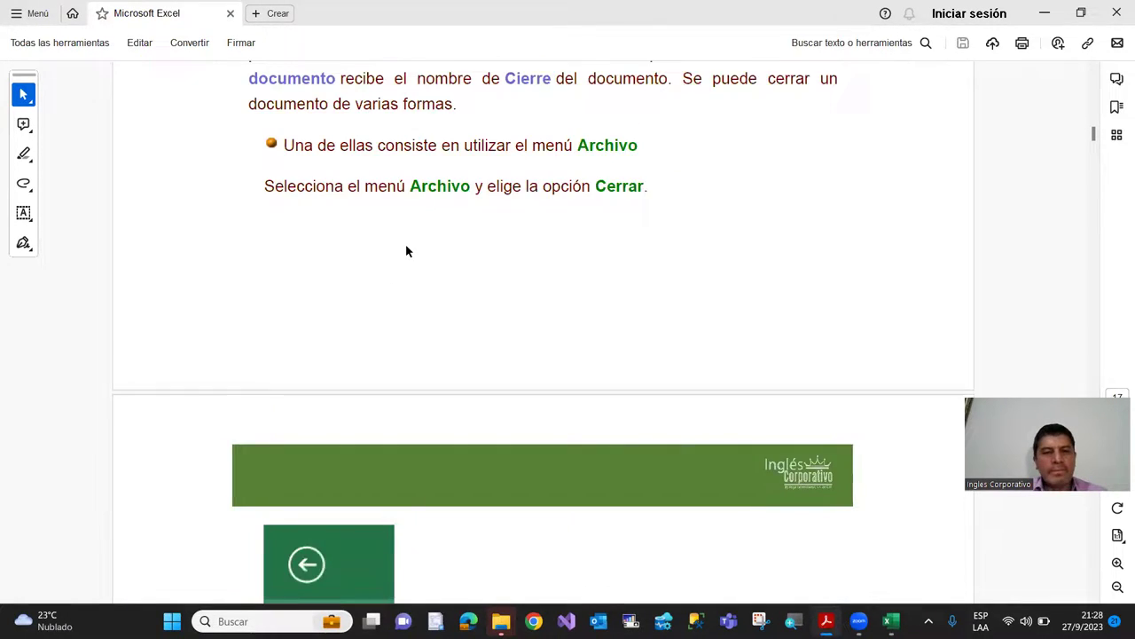
scroll(411, 253, "down", 3)
scroll(412, 255, "down", 3)
scroll(412, 256, "down", 3)
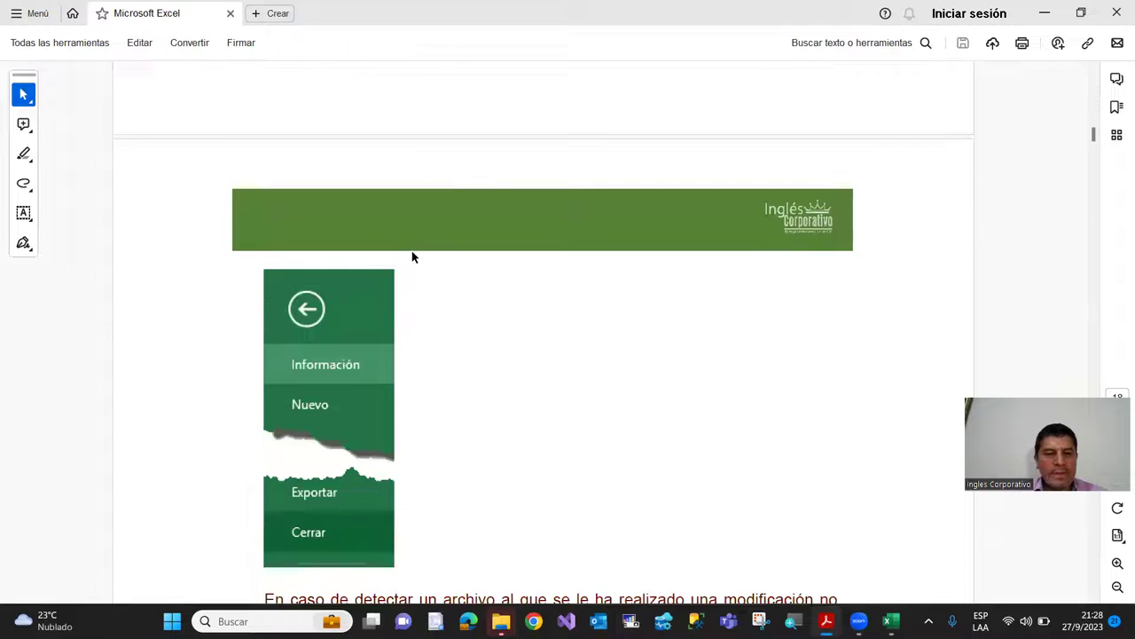
scroll(412, 256, "down", 2)
scroll(411, 256, "down", 2)
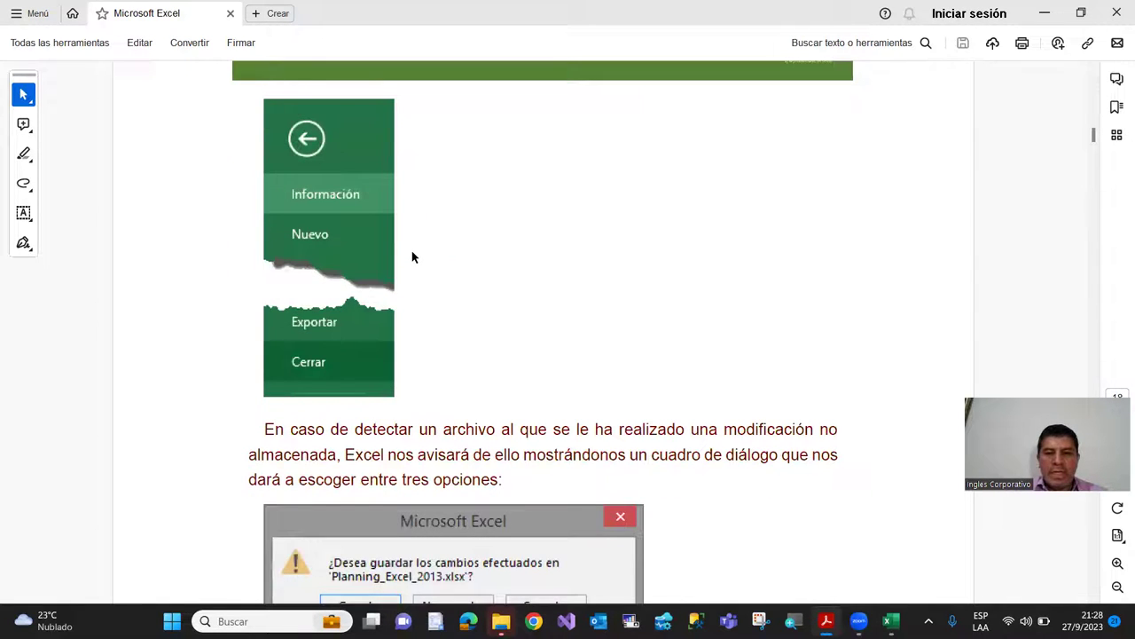
scroll(412, 257, "down", 2)
scroll(411, 256, "down", 2)
scroll(412, 254, "down", 2)
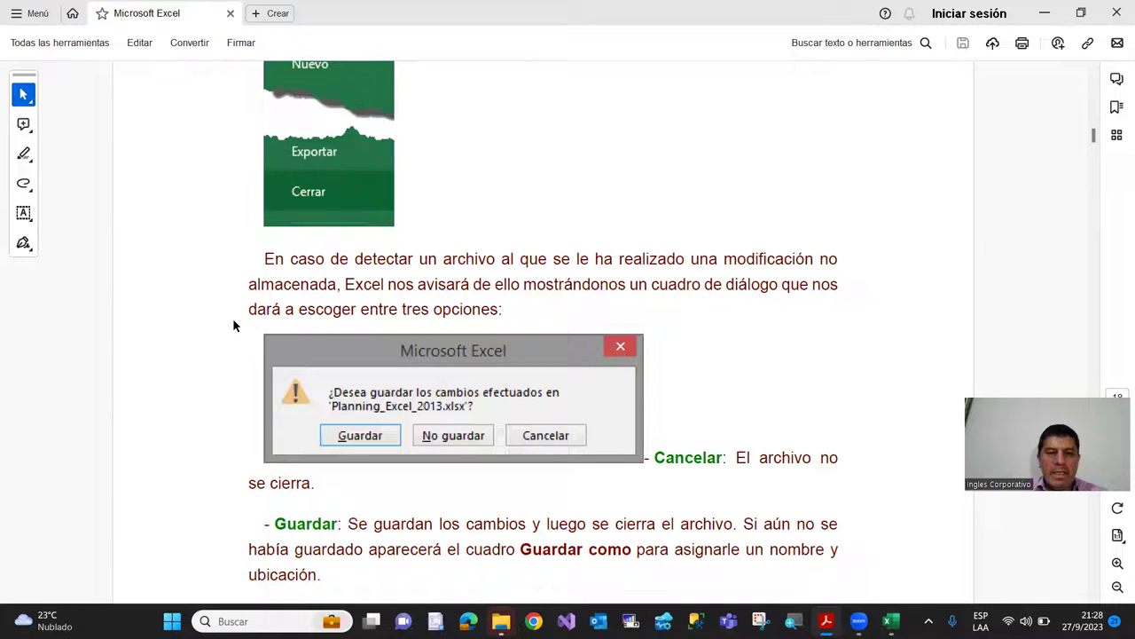
scroll(234, 320, "down", 2)
key("alt+Tab")
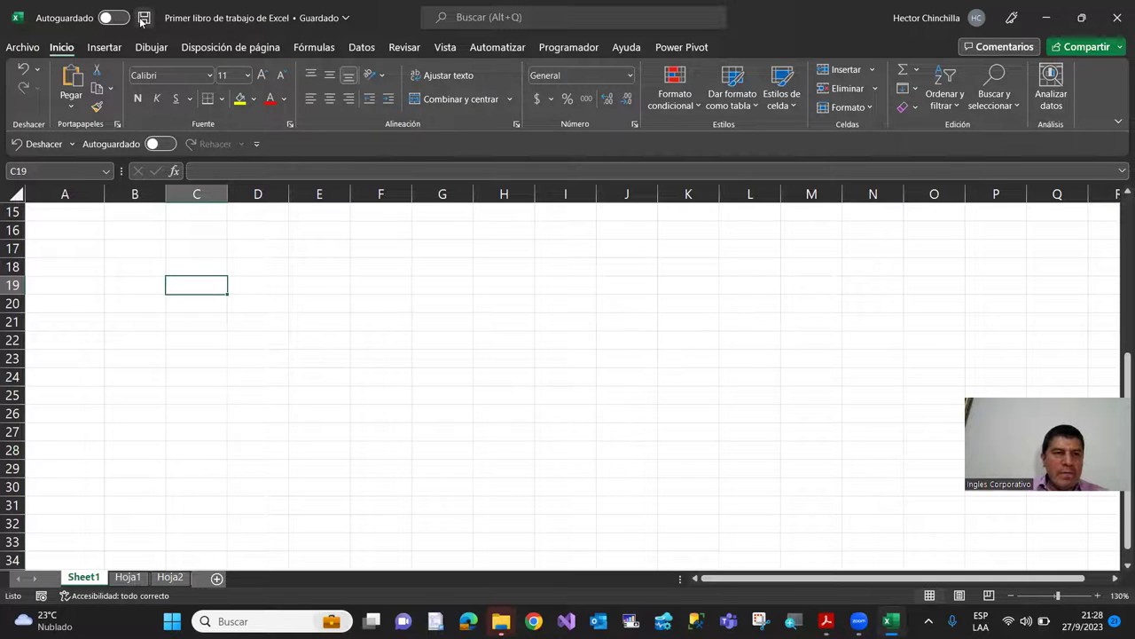
Type 'ljljljljljlj' in B18, then cancel the close prompt so the workbook stays open unsaved.
left_click(132, 271)
type("ljljljljljlj")
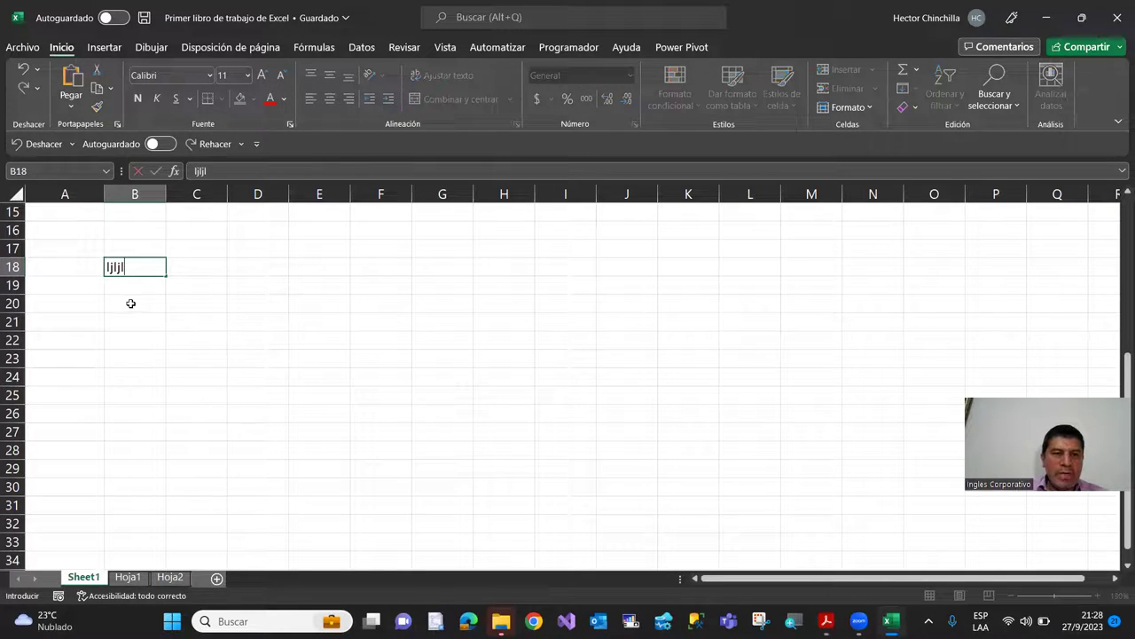
left_click(1118, 17)
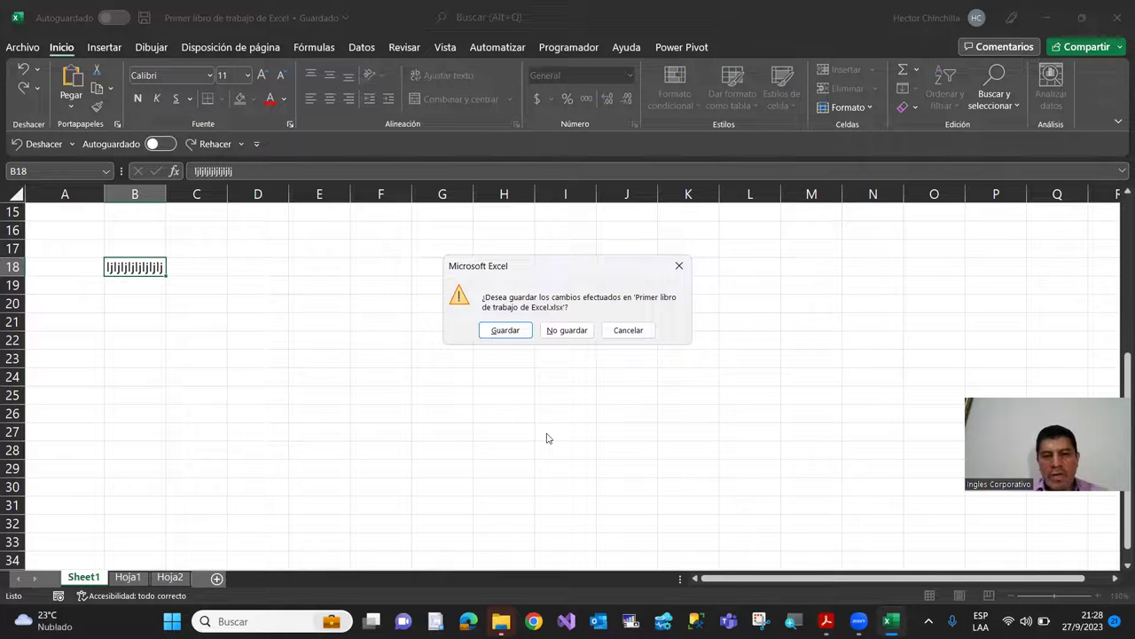
left_click(618, 336)
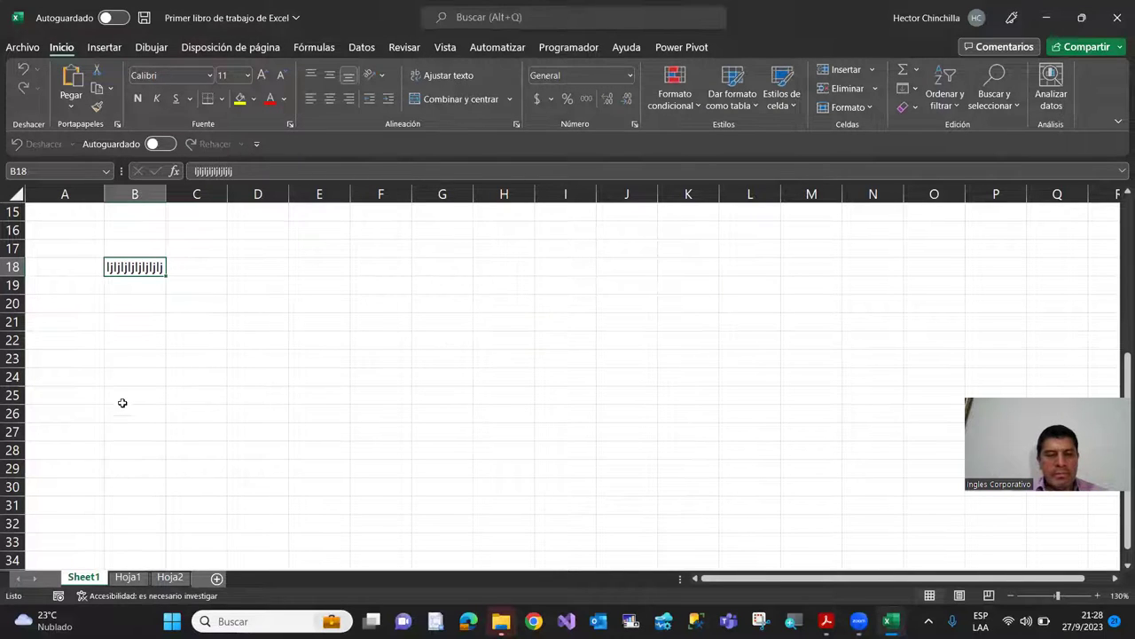
left_click(124, 374)
key("alt+Tab")
Read the PDF down to the section on creating a new workbook.
scroll(391, 355, "down", 1)
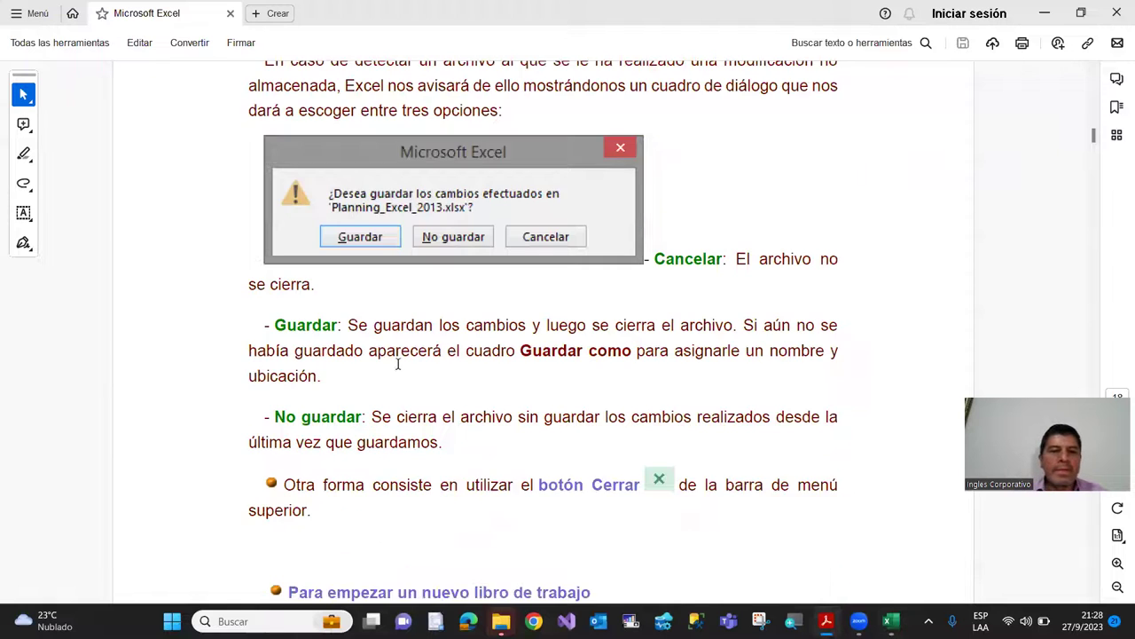
scroll(381, 342, "down", 1)
scroll(352, 330, "down", 1)
scroll(352, 330, "down", 1)
scroll(329, 317, "down", 1)
scroll(330, 292, "down", 1)
scroll(345, 302, "down", 1)
scroll(347, 307, "down", 1)
scroll(347, 354, "down", 1)
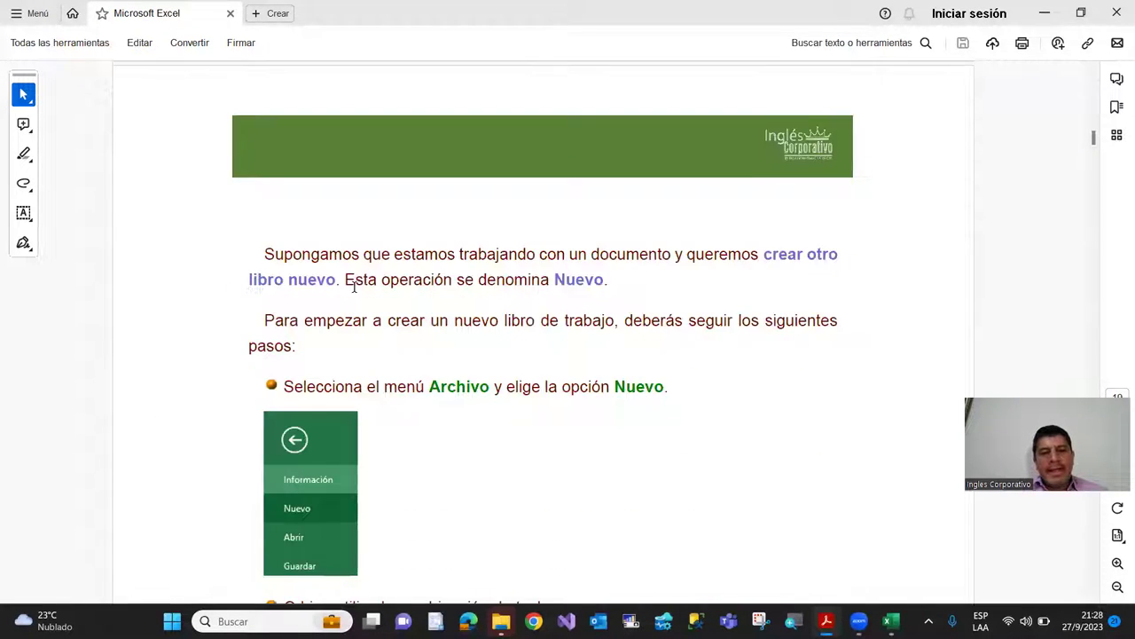
scroll(350, 311, "down", 1)
scroll(360, 276, "down", 1)
scroll(362, 282, "up", 2)
scroll(361, 277, "down", 1)
scroll(363, 280, "up", 1)
scroll(360, 288, "down", 1)
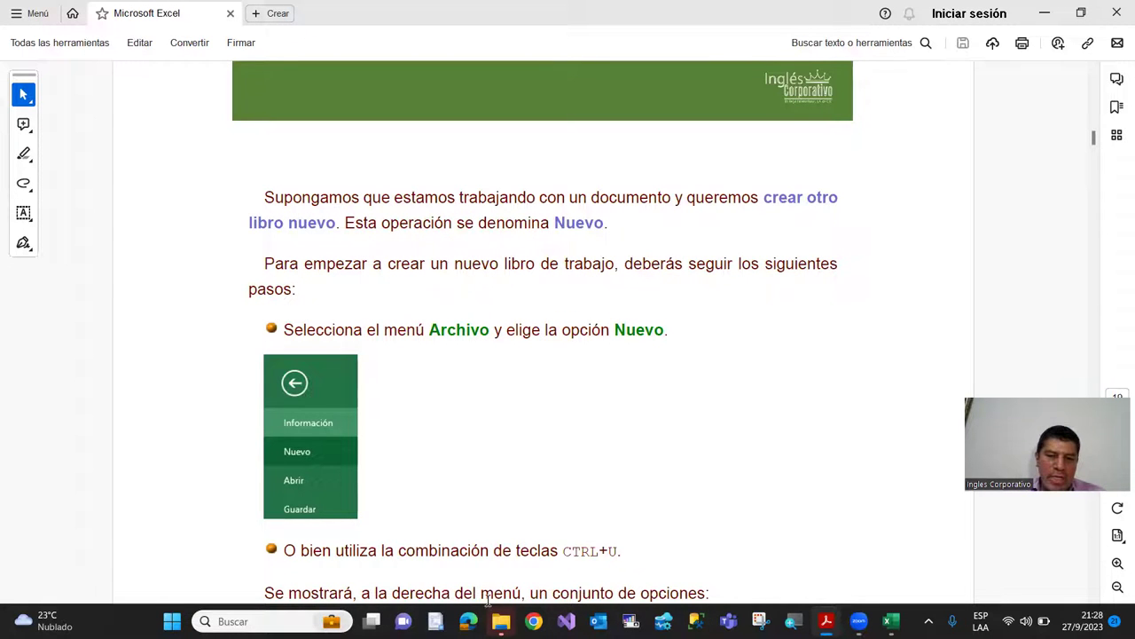
Save the Primer libro de trabajo de Excel workbook and close Excel.
left_click(890, 621)
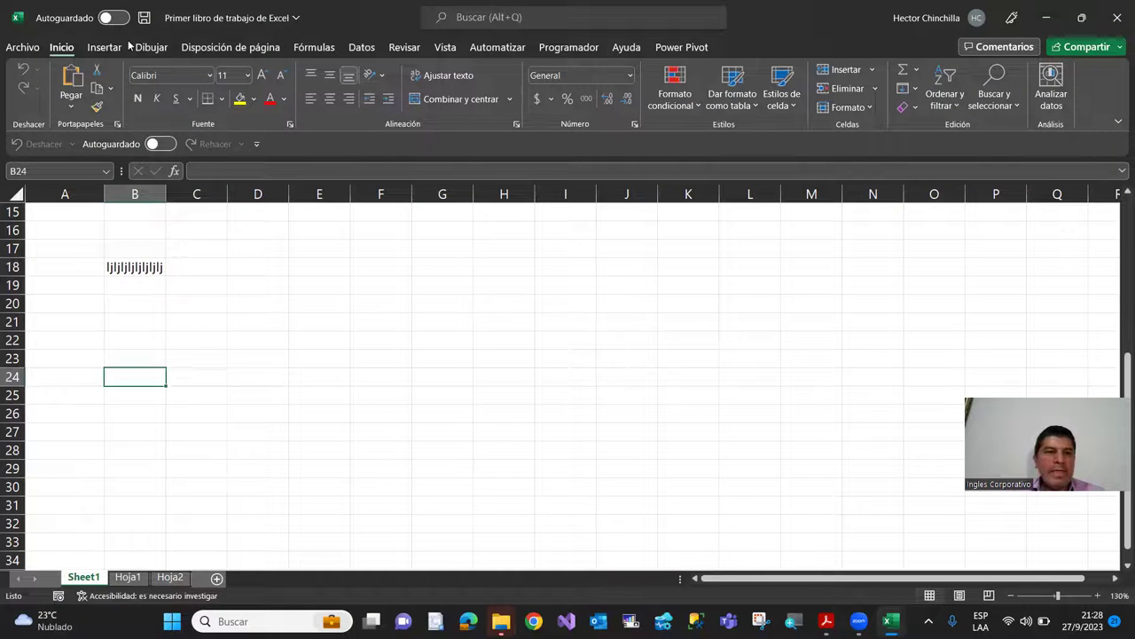
left_click(144, 17)
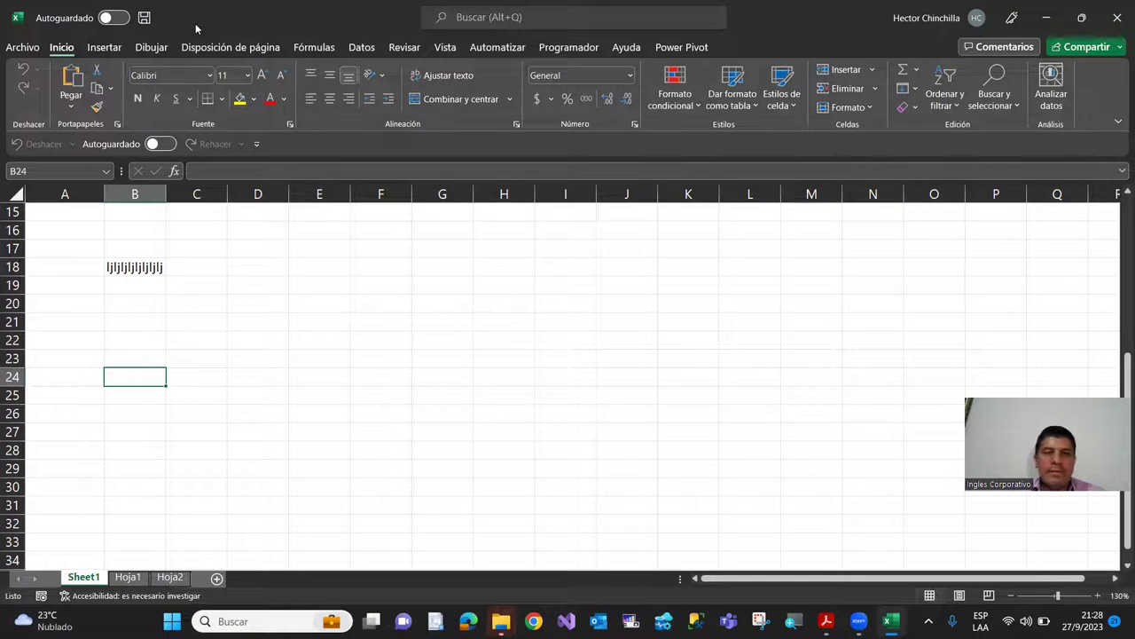
left_click(1118, 20)
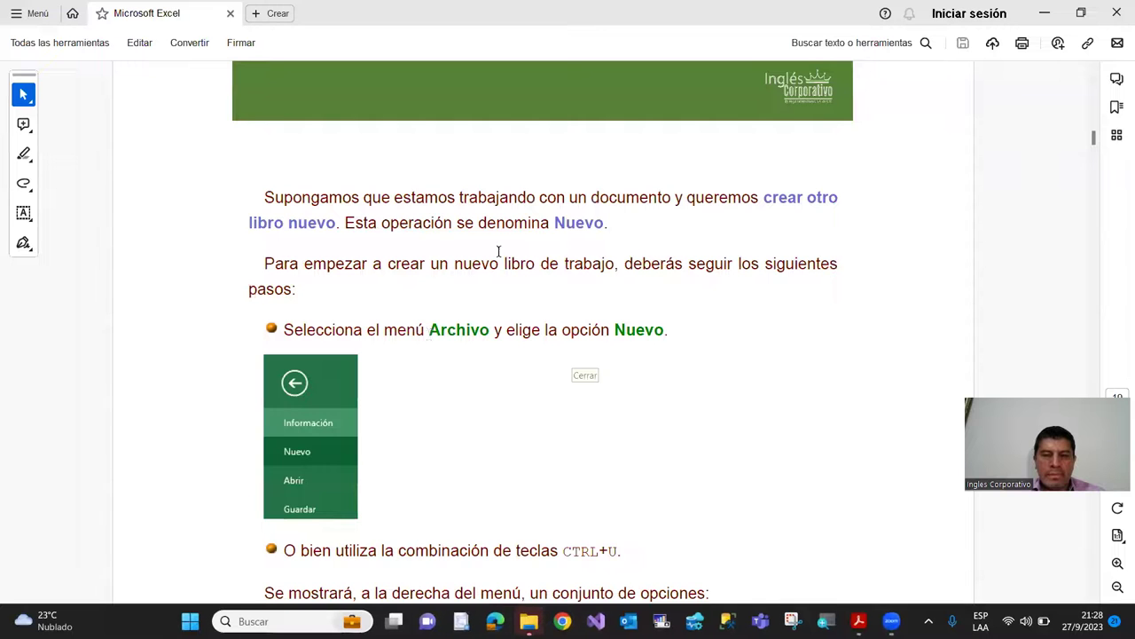
Dismiss the Start menu and bring up the EXCEL BASICO folder from the File Explorer taskbar preview.
mouse_move(533, 621)
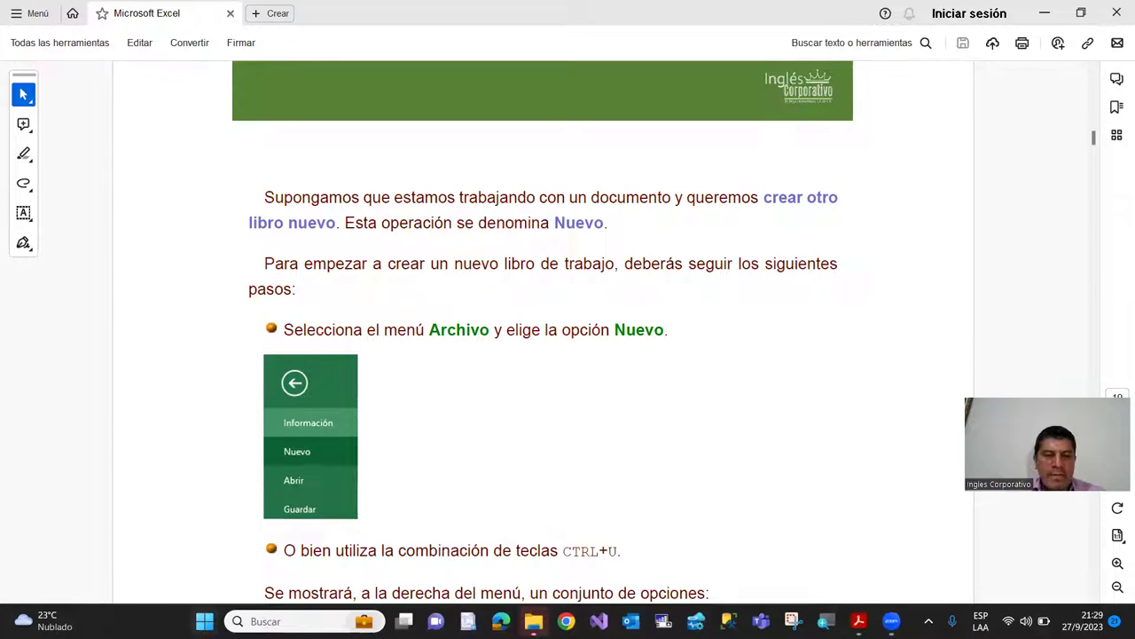
left_click(204, 621)
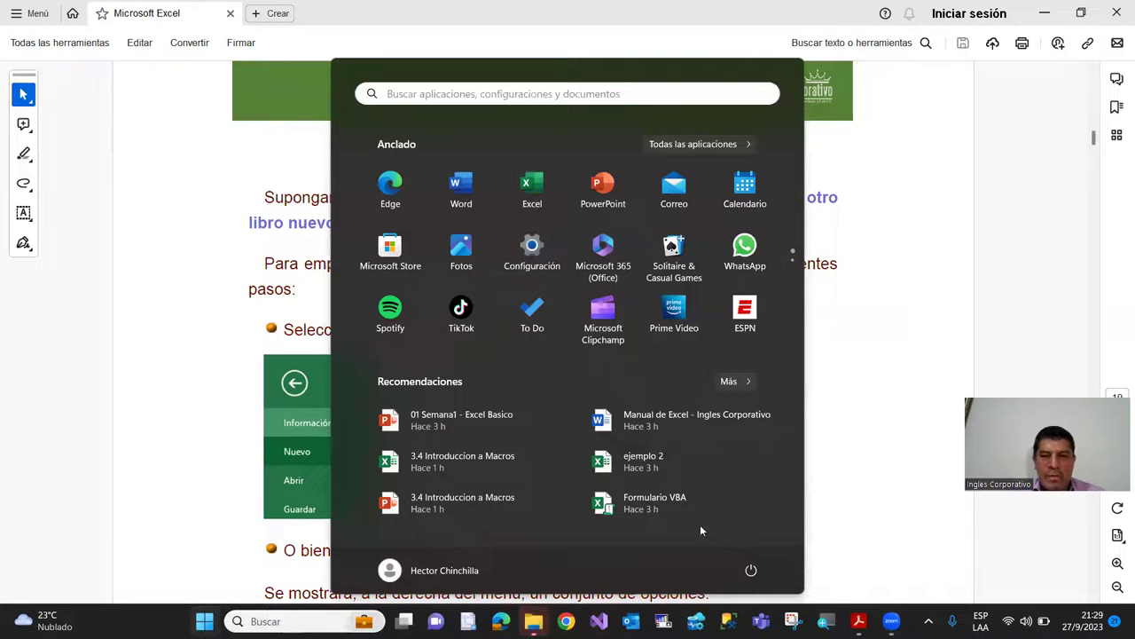
left_click(946, 366)
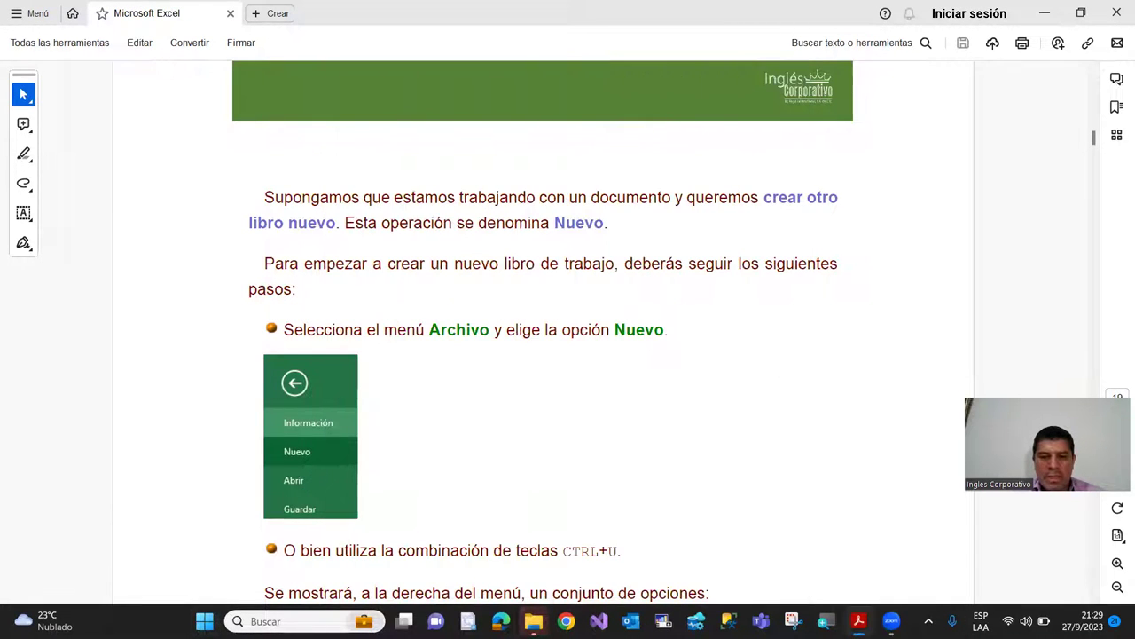
mouse_move(534, 621)
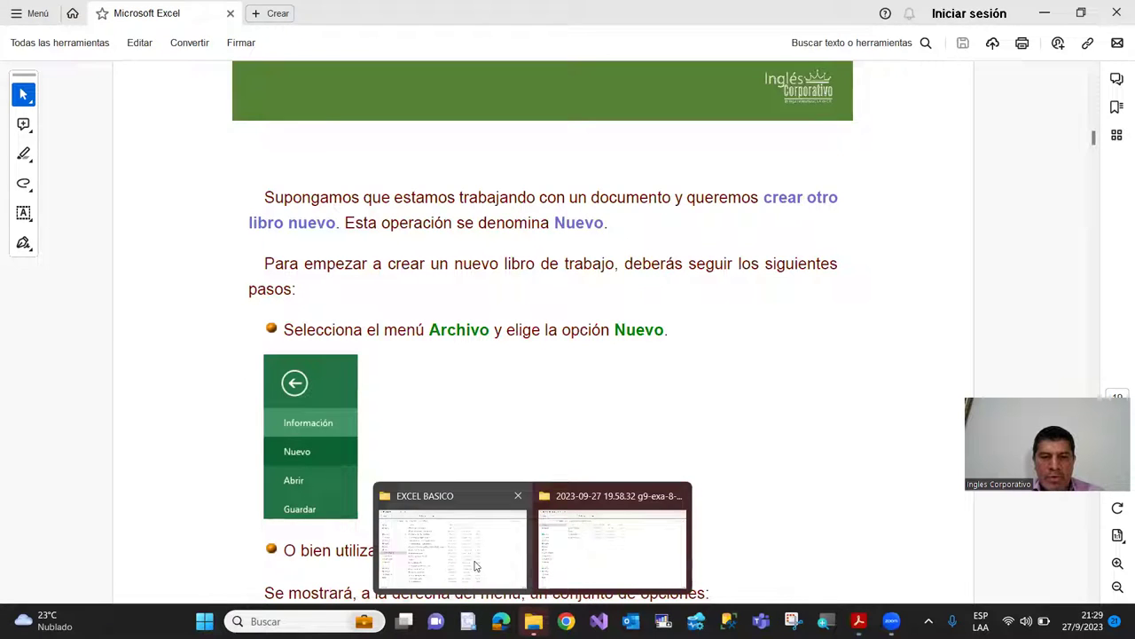
left_click(474, 563)
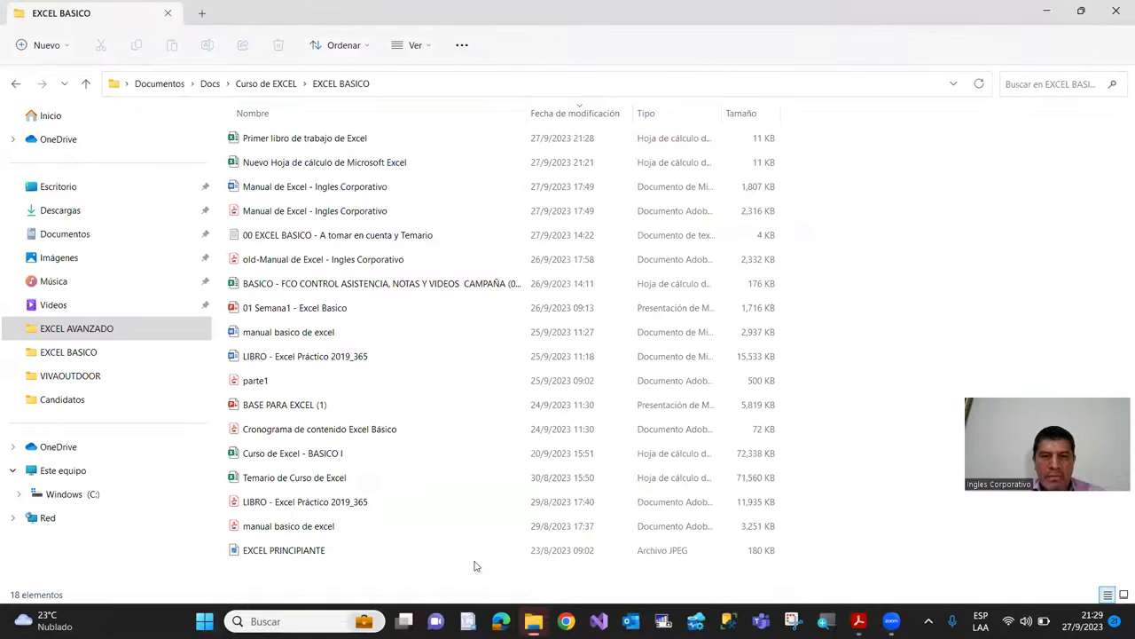
Look over the folder's Nuevo file types without creating any, then launch Excel from Start.
right_click(960, 198)
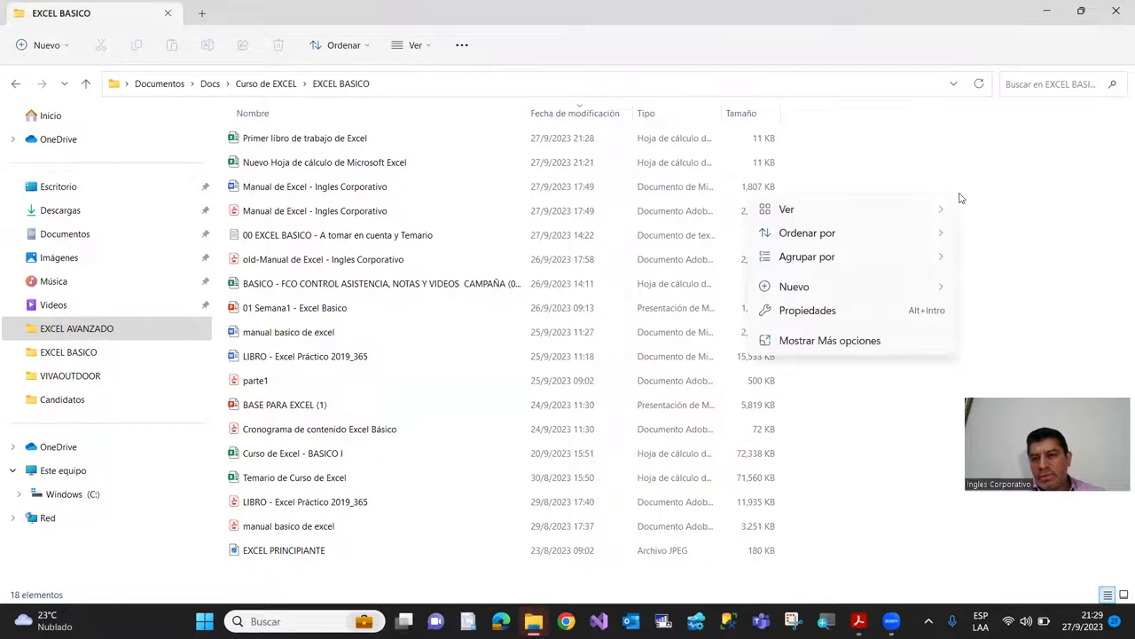
mouse_move(813, 287)
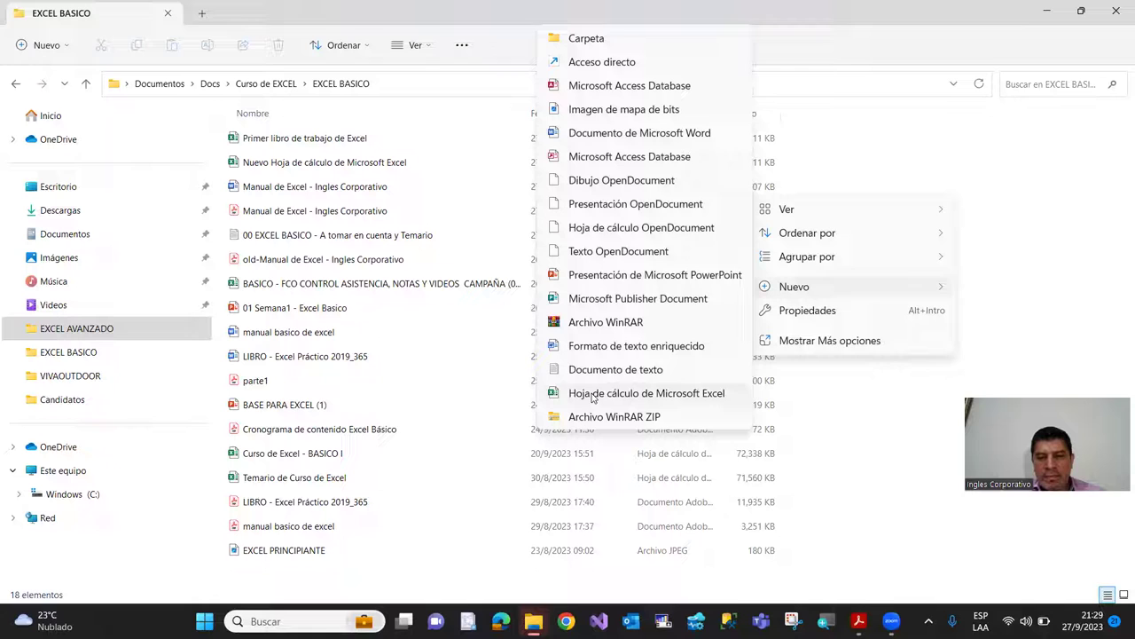
key("Escape")
key("Escape")
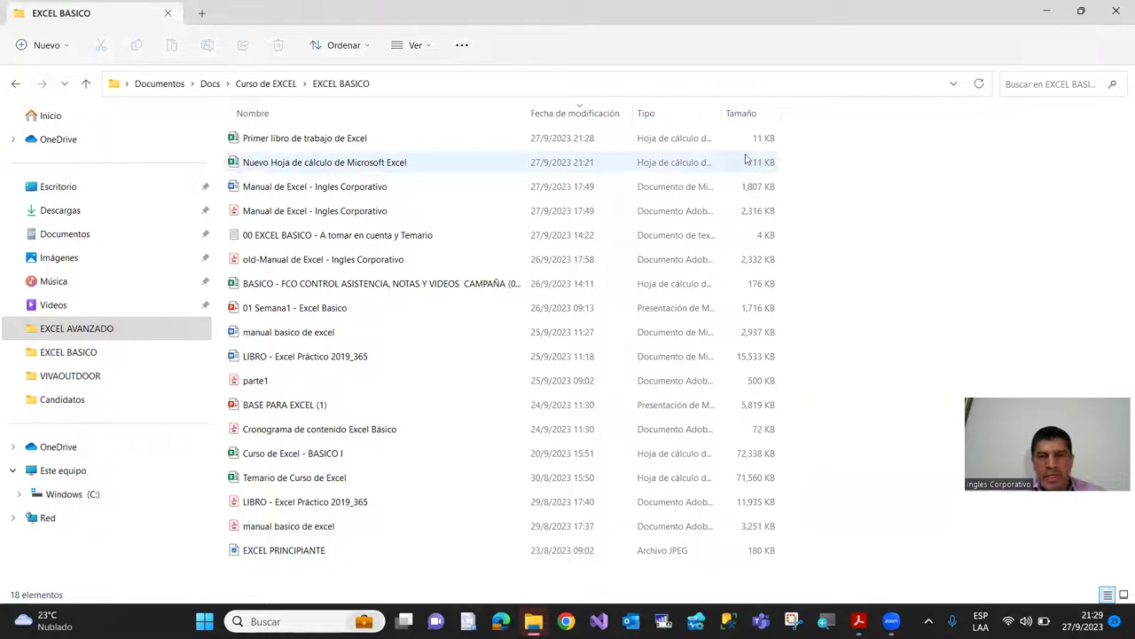
right_click(933, 185)
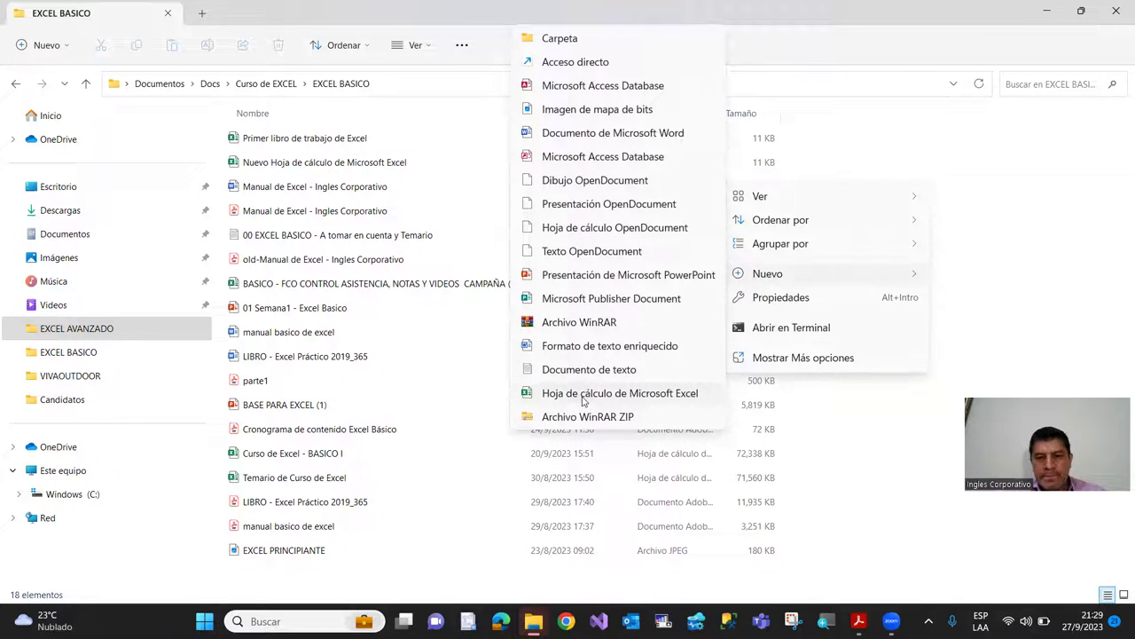
left_click(1065, 175)
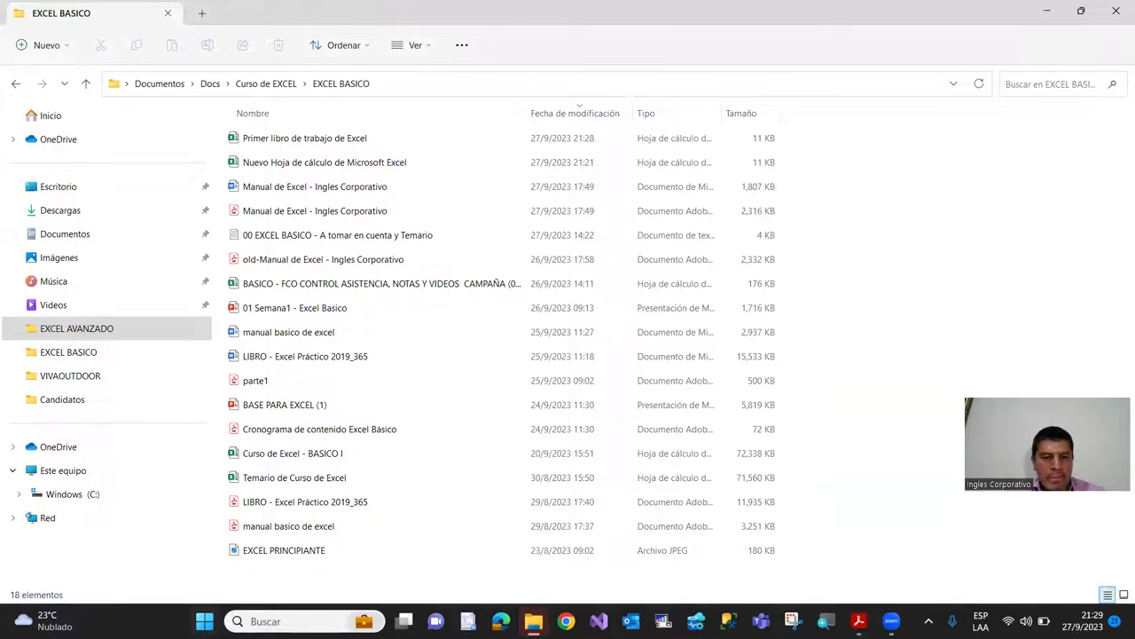
key("super")
left_click(532, 191)
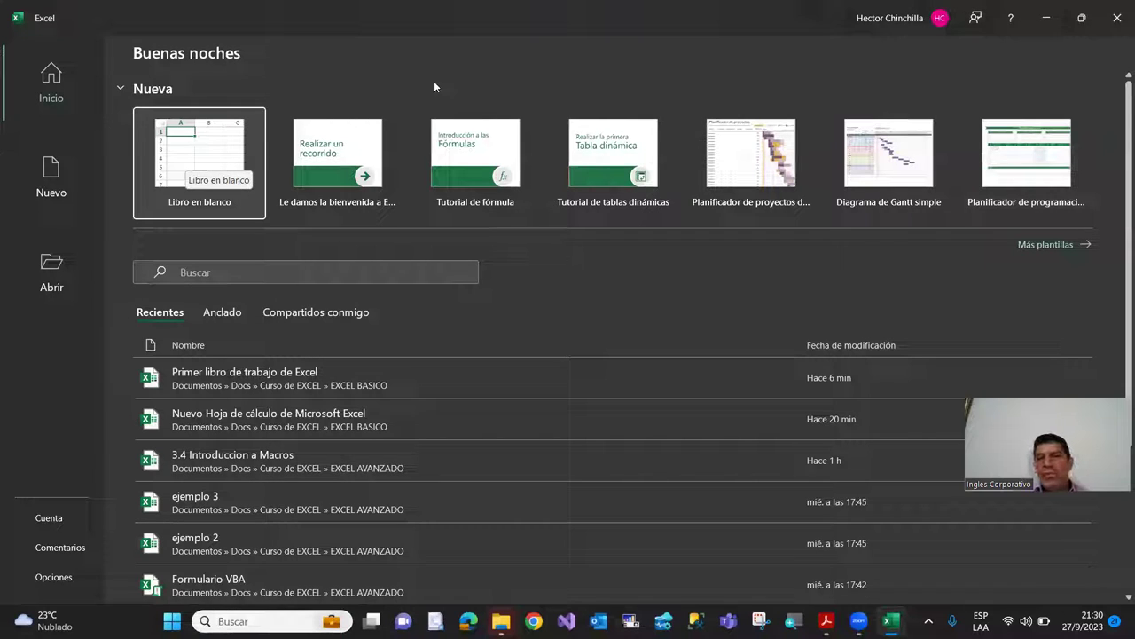
Close Excel's start screen, select the Nuevo Hoja de cálculo de Microsoft Excel file, and return to the PDF.
left_click(1118, 18)
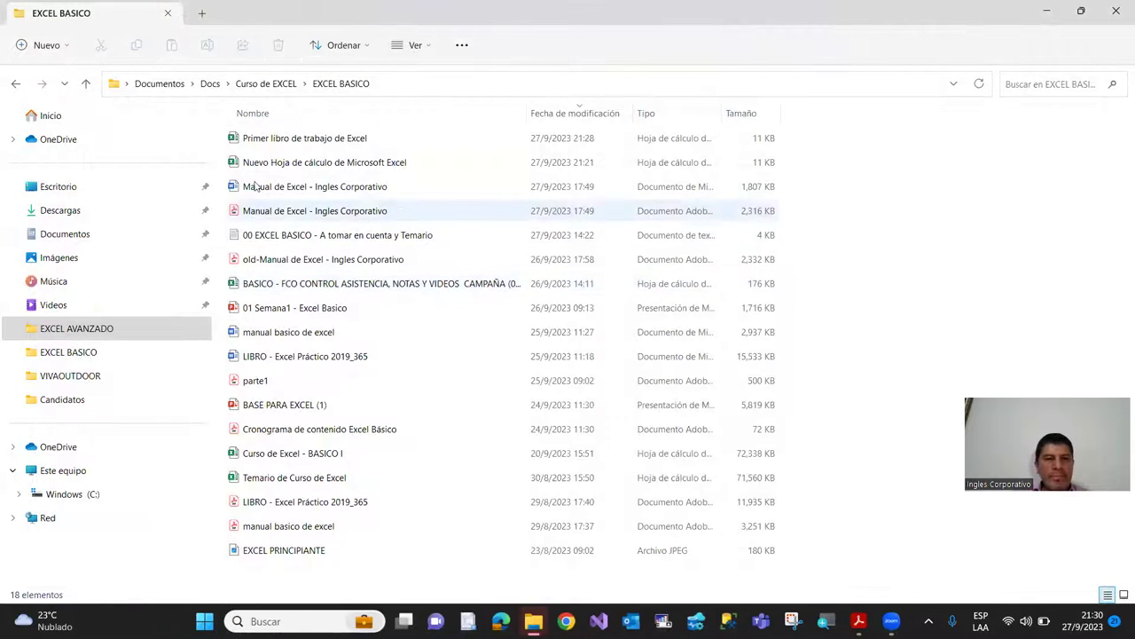
left_click(238, 168)
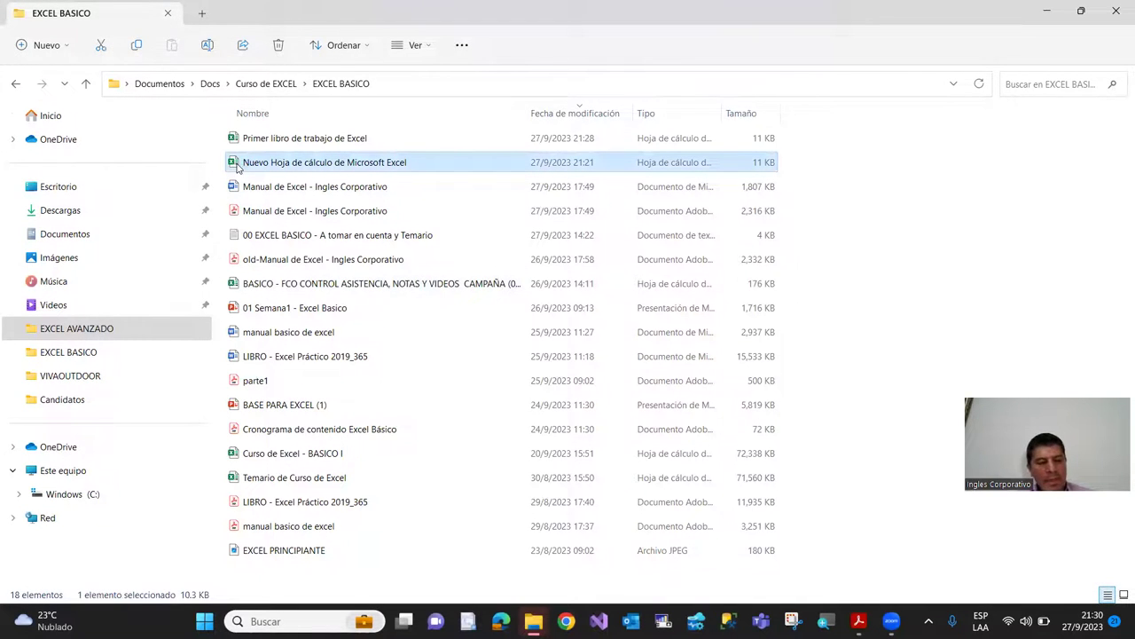
key("alt+Tab")
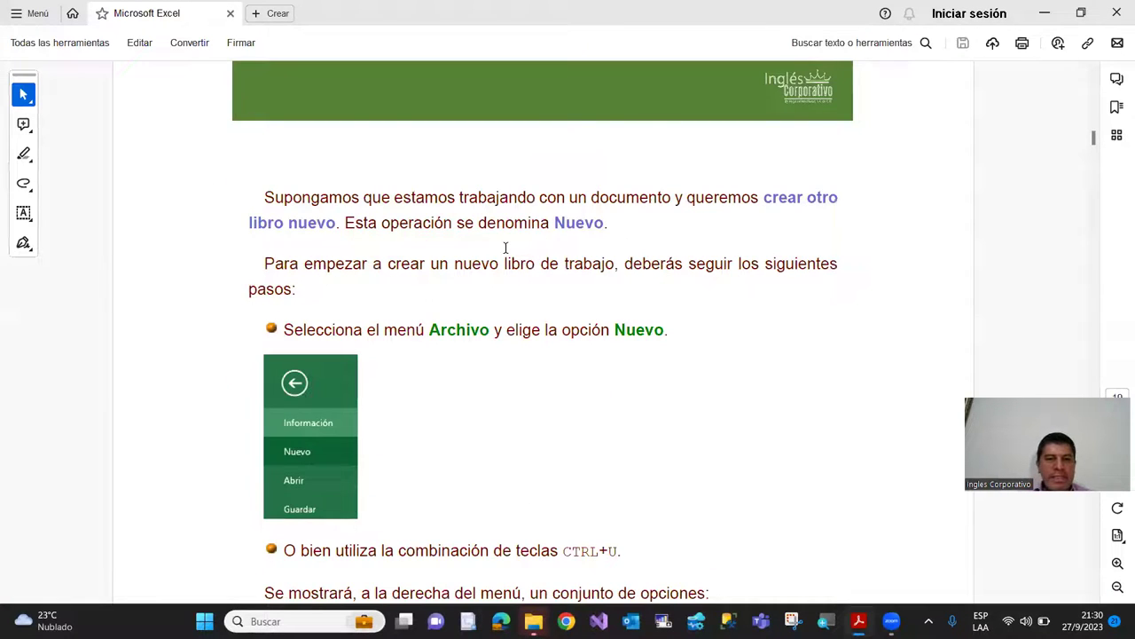
Read the PDF down to the 'Abrir' section, then switch to the new blank Excel workbook.
scroll(506, 248, "down", 5)
scroll(450, 298, "down", 1)
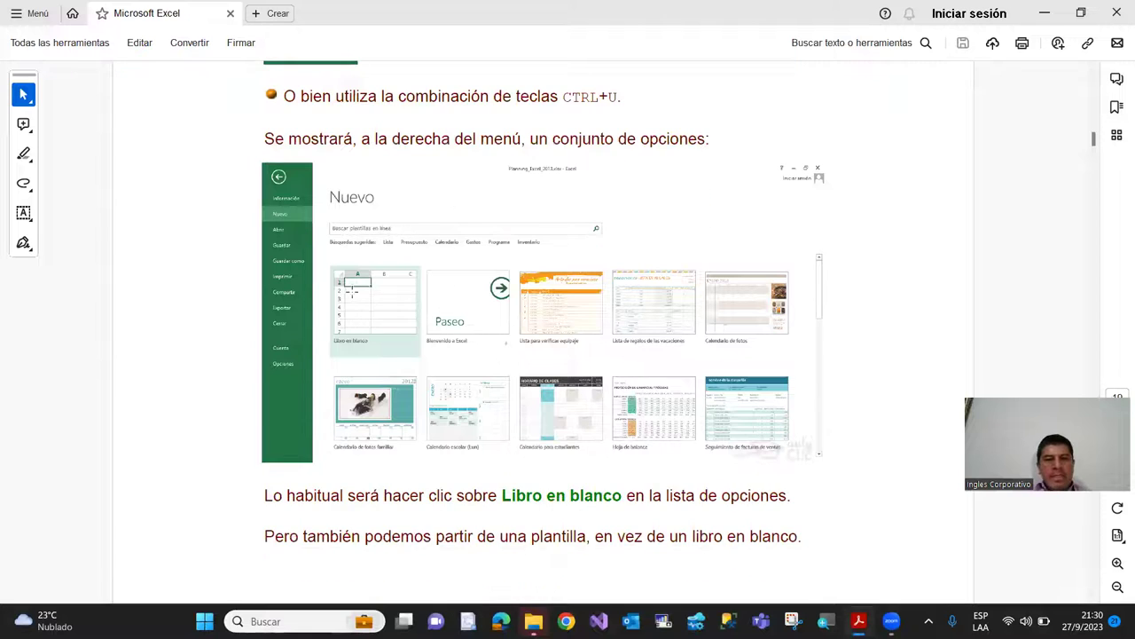
scroll(479, 230, "down", 1)
scroll(481, 266, "down", 1)
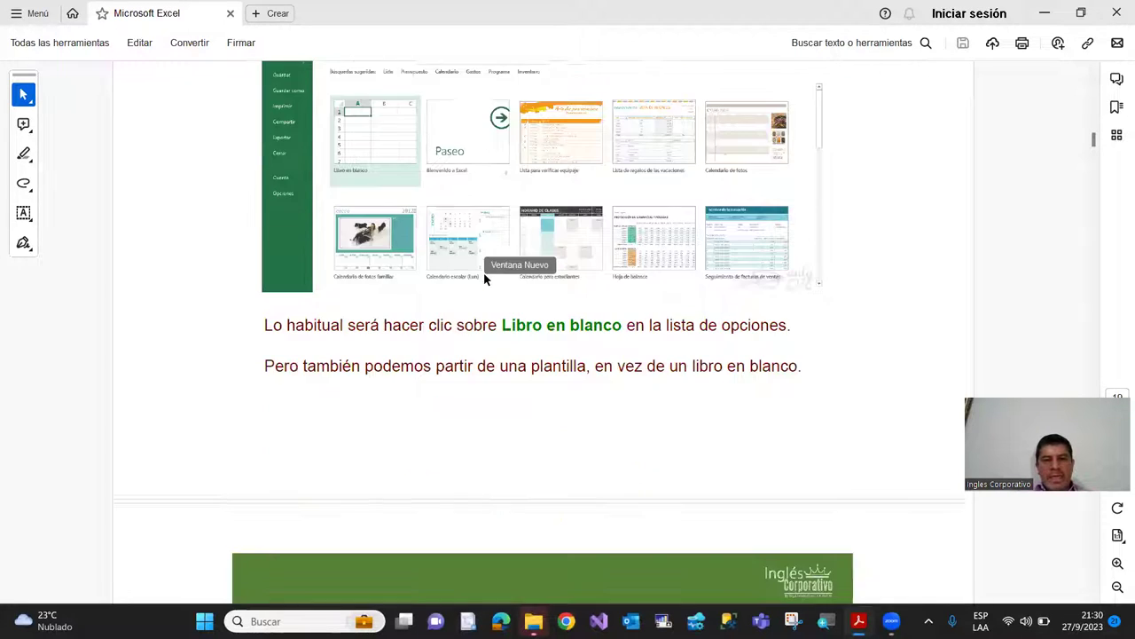
scroll(400, 272, "down", 1)
scroll(403, 279, "down", 2)
scroll(404, 278, "down", 1)
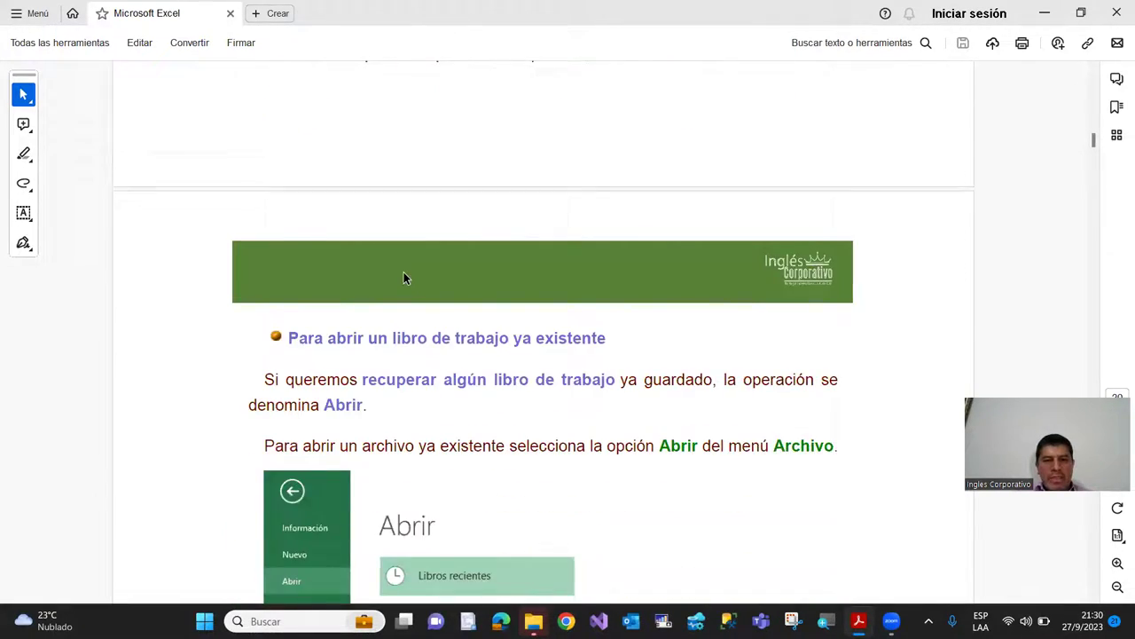
scroll(403, 276, "down", 1)
scroll(439, 304, "down", 1)
key("alt+Tab")
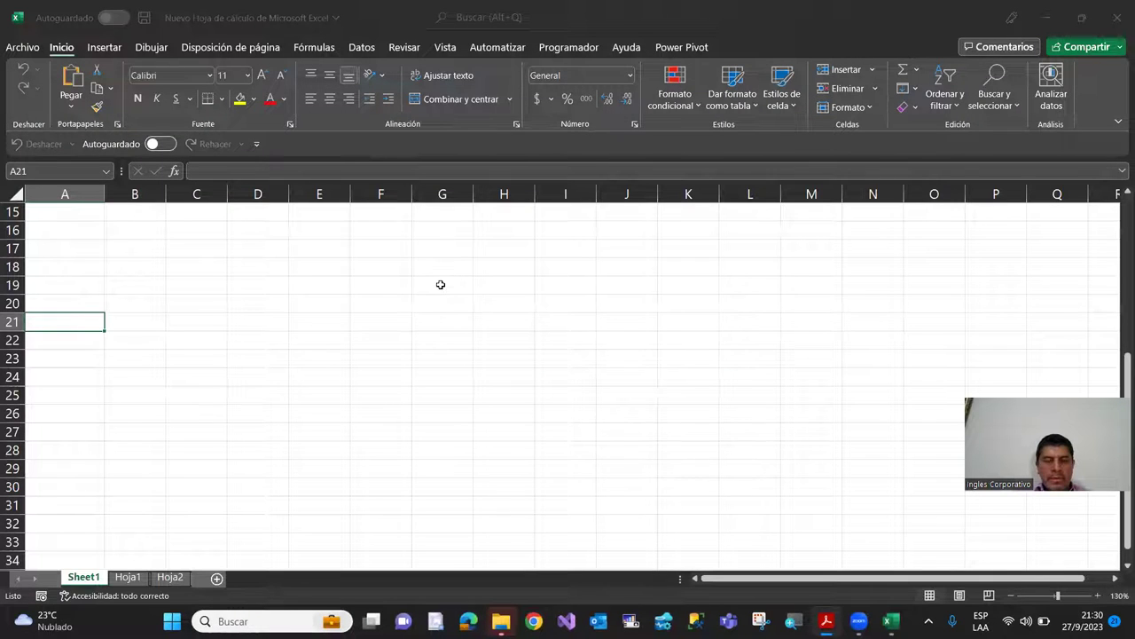
key("alt+Tab")
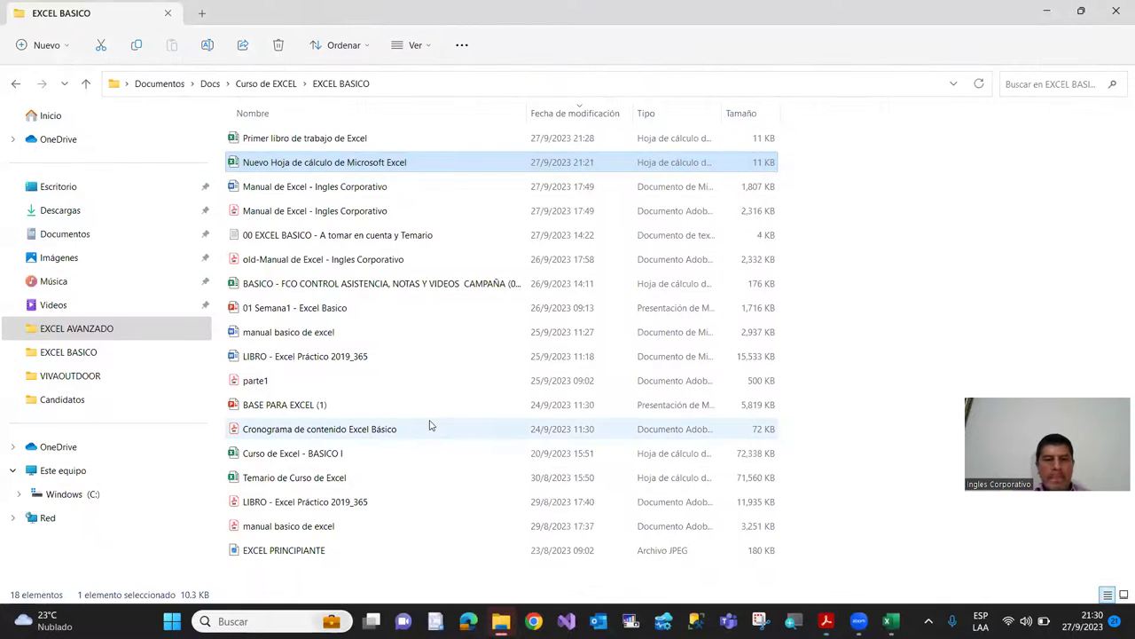
key("alt+Tab")
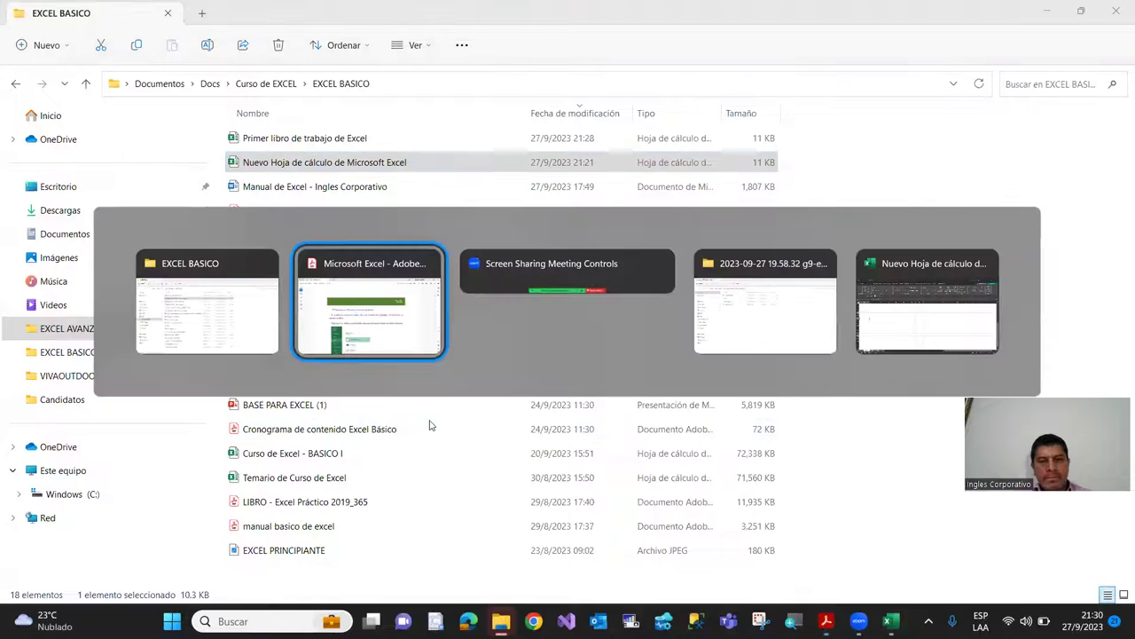
scroll(493, 395, "down", 1)
scroll(483, 391, "down", 1)
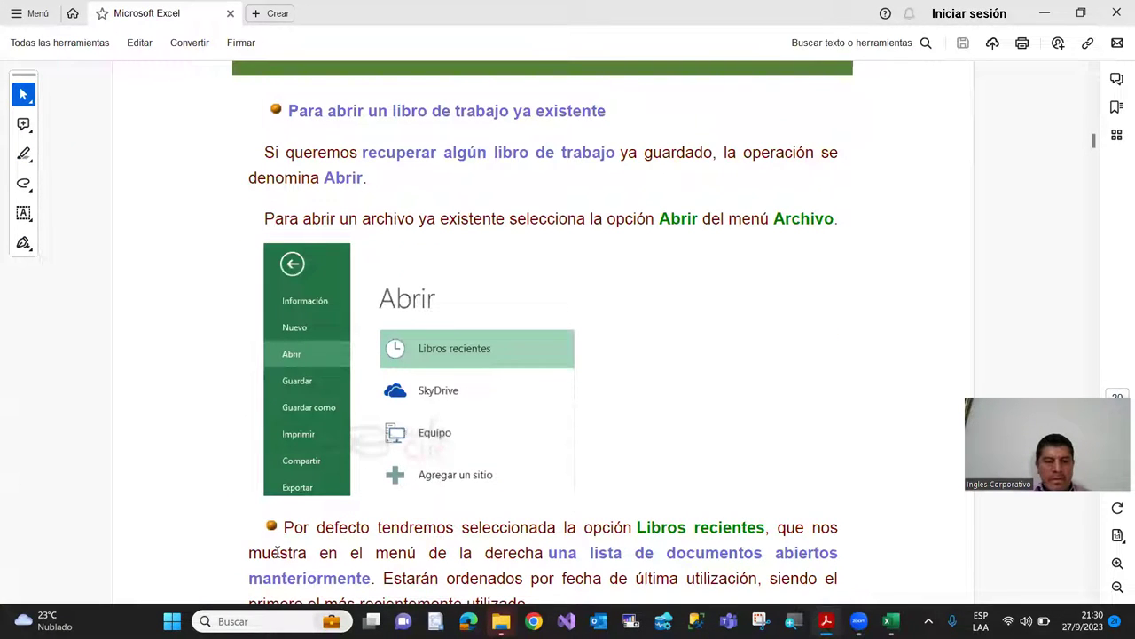
key("alt+Tab")
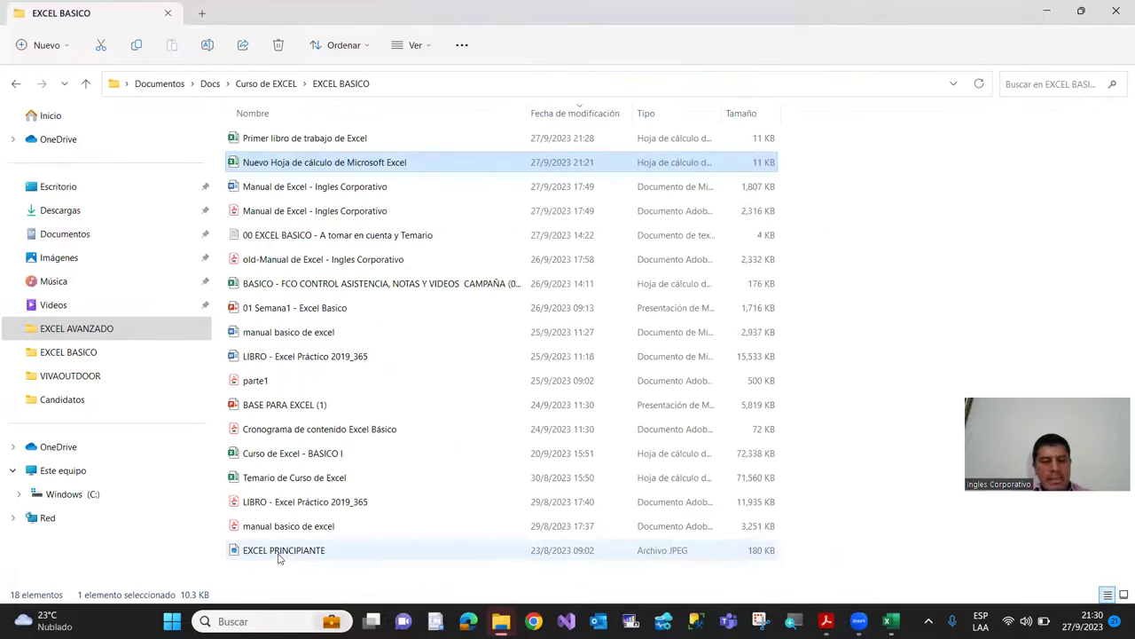
key("alt+Tab")
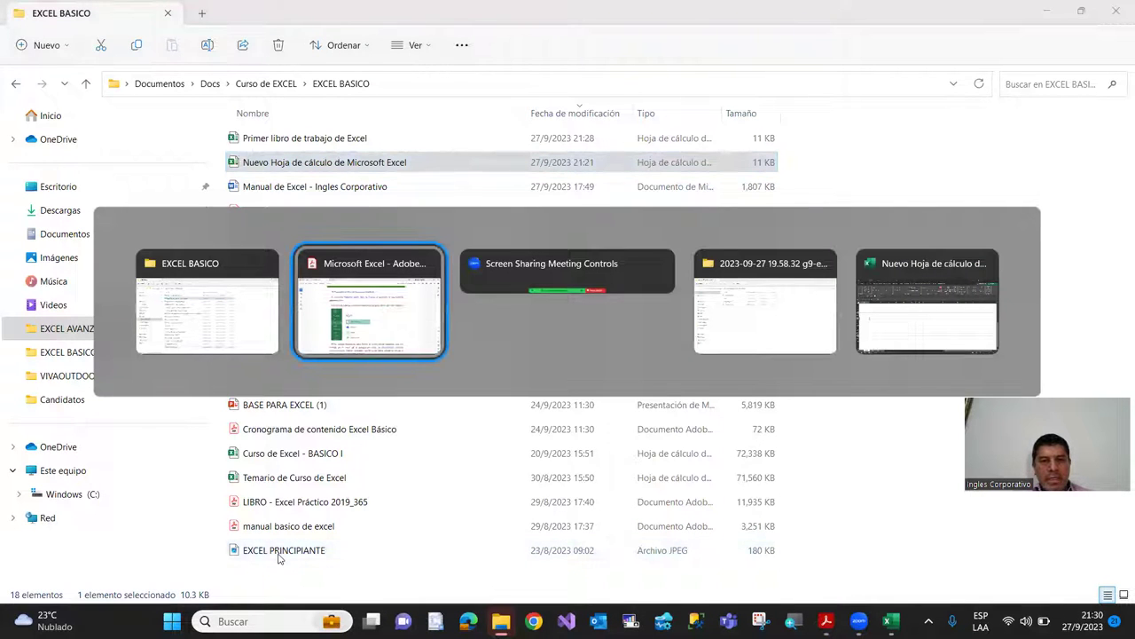
key("alt+Tab")
key("alt+Tab")
key("alt+Tab")
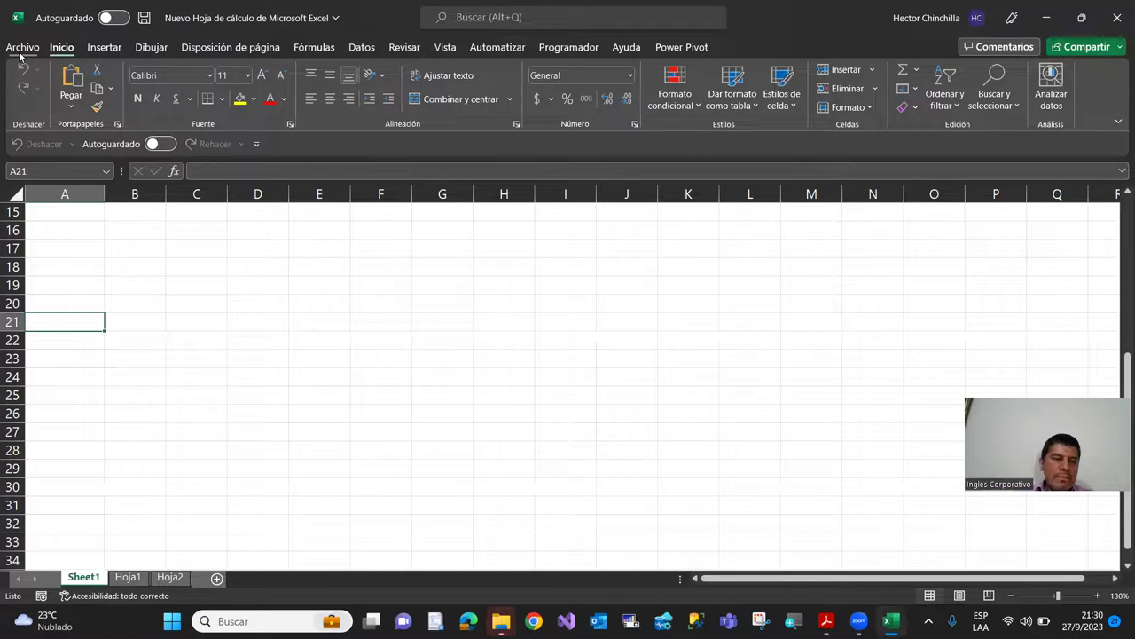
Open Archivo > Abrir to list recent workbooks such as Primer libro de trabajo de Excel.
left_click(21, 51)
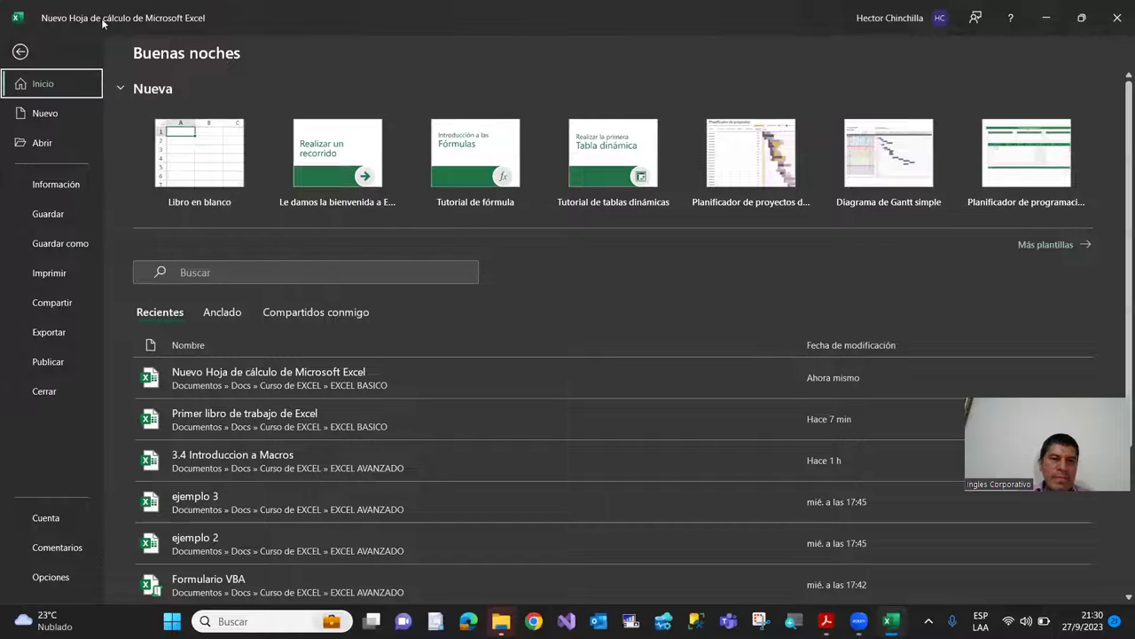
left_click(41, 144)
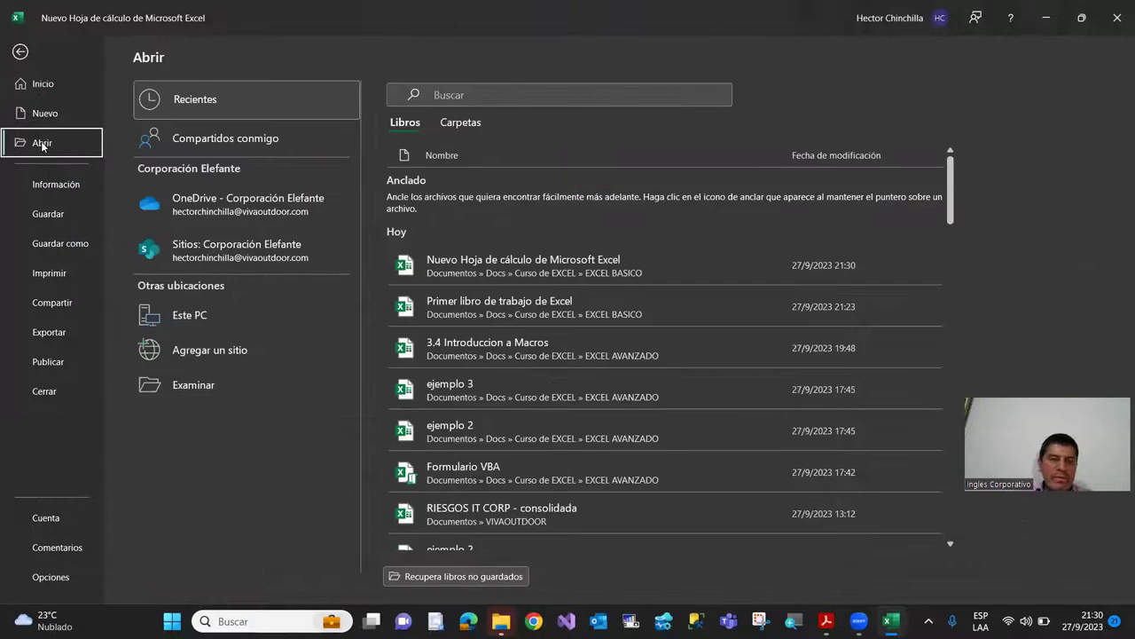
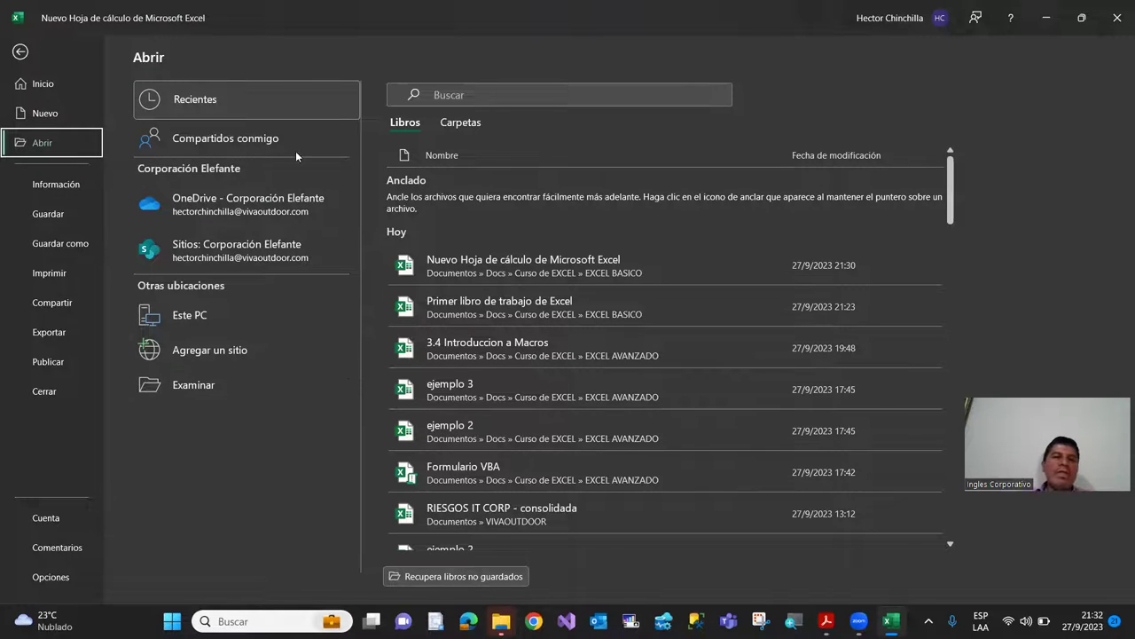
Leave the Open page and bring up the Excel tutorial PDF on opening an existing workbook.
left_click(19, 51)
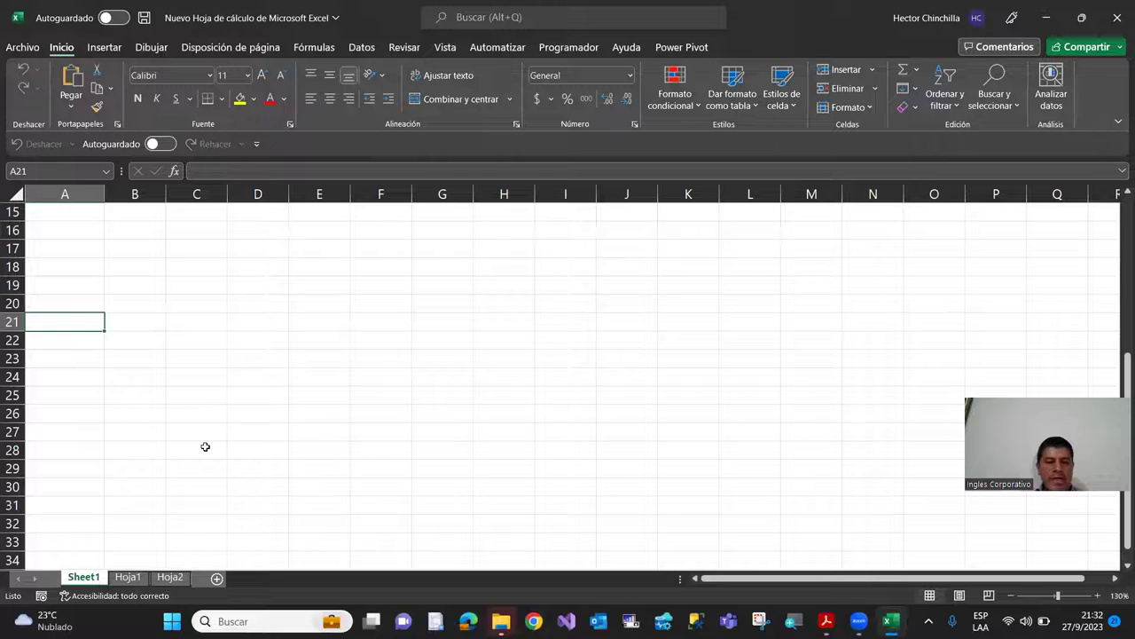
key("alt+Tab")
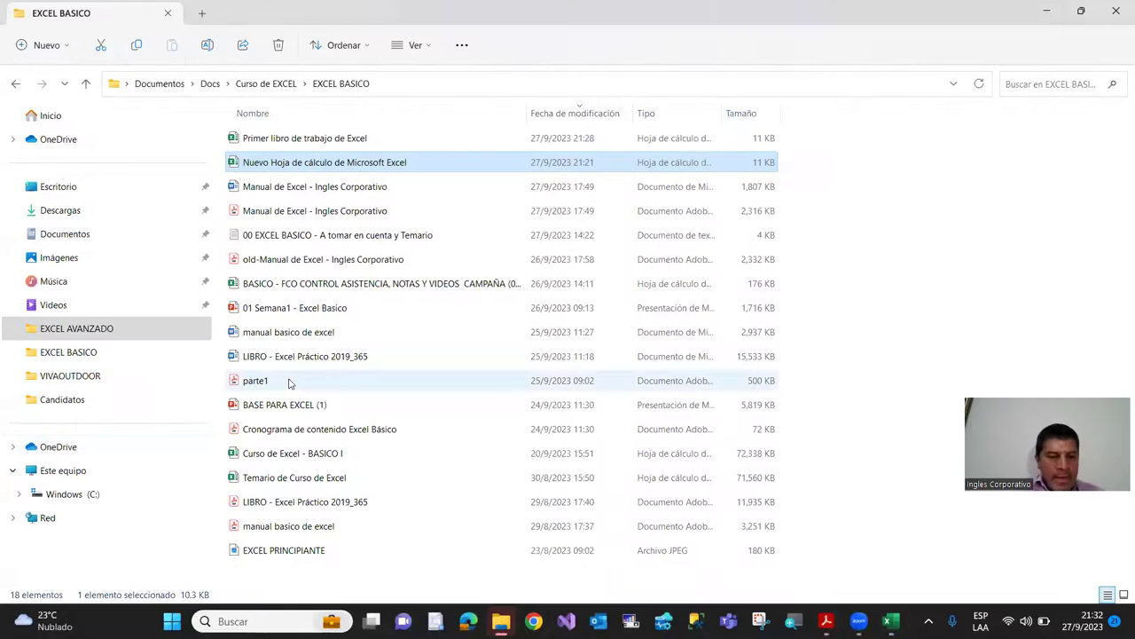
key("alt+Tab")
key("alt+Tab")
key("alt+Tab")
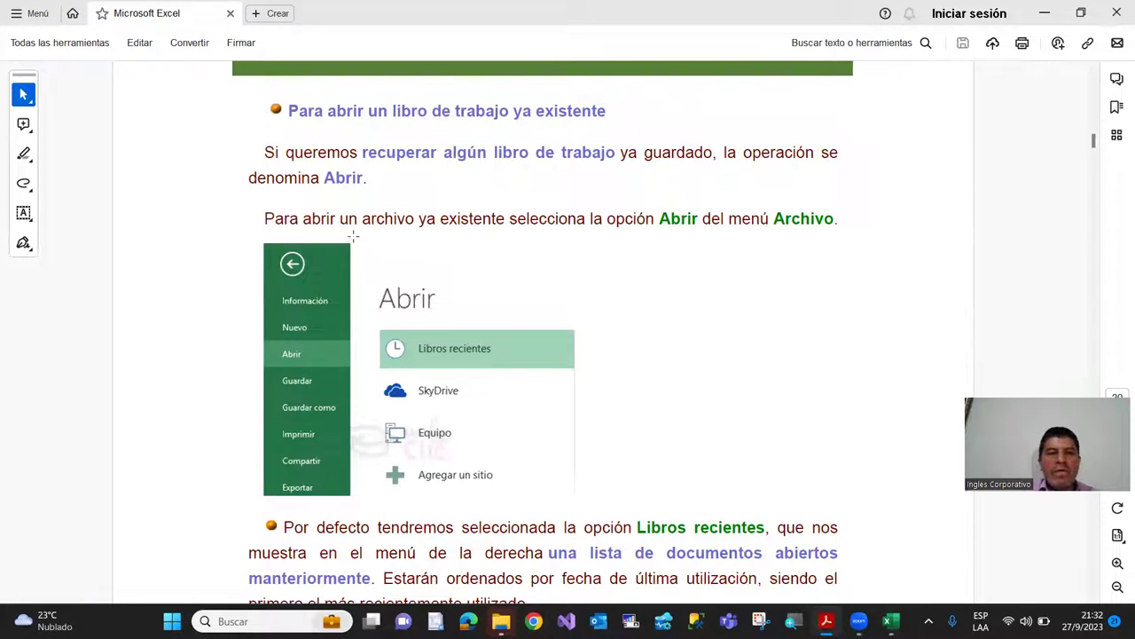
Scroll the tutorial PDF down past the Abrir dialog screenshots.
scroll(355, 238, "down", 2)
scroll(364, 248, "down", 4)
scroll(372, 248, "down", 4)
scroll(386, 244, "down", 1)
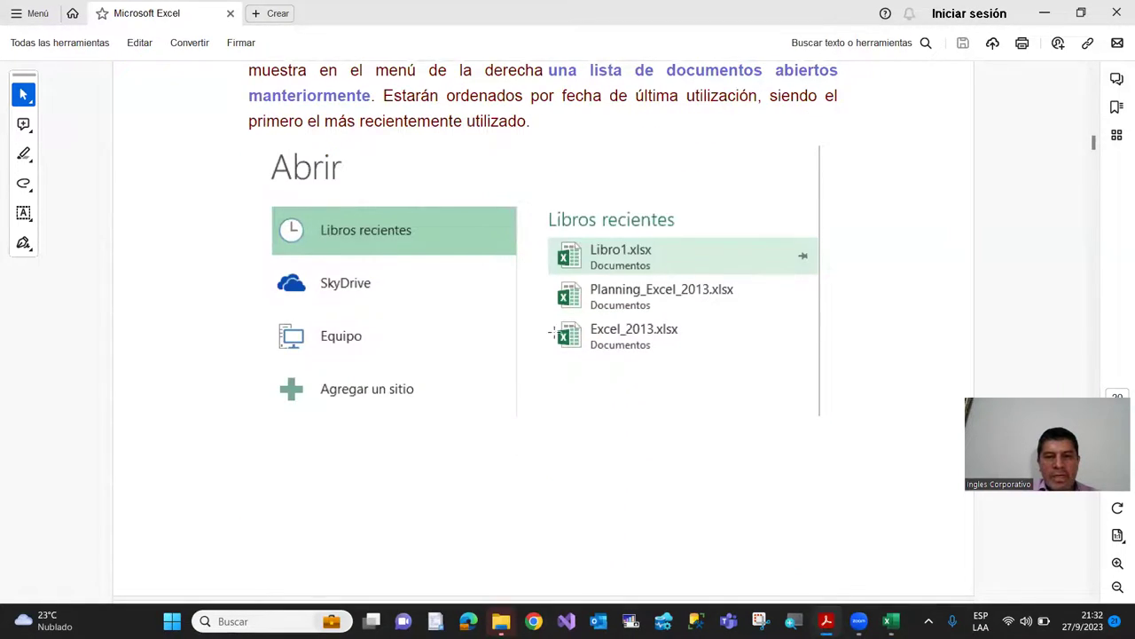
scroll(515, 333, "down", 3)
scroll(443, 306, "down", 3)
scroll(399, 270, "down", 3)
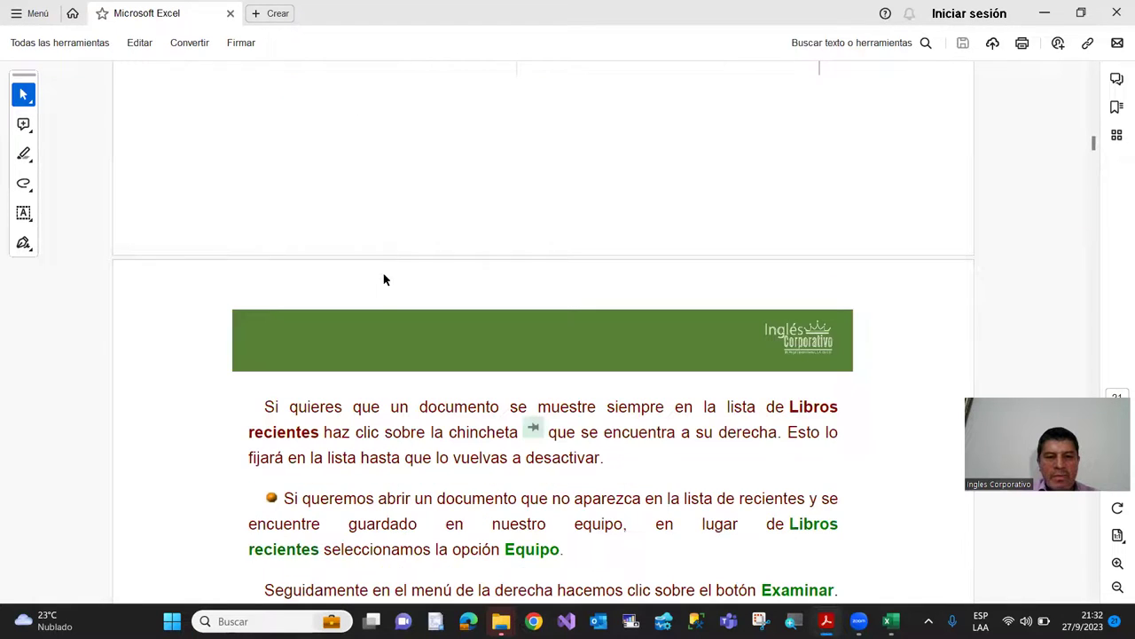
scroll(384, 279, "down", 2)
scroll(314, 249, "down", 1)
scroll(293, 231, "down", 2)
scroll(264, 209, "down", 2)
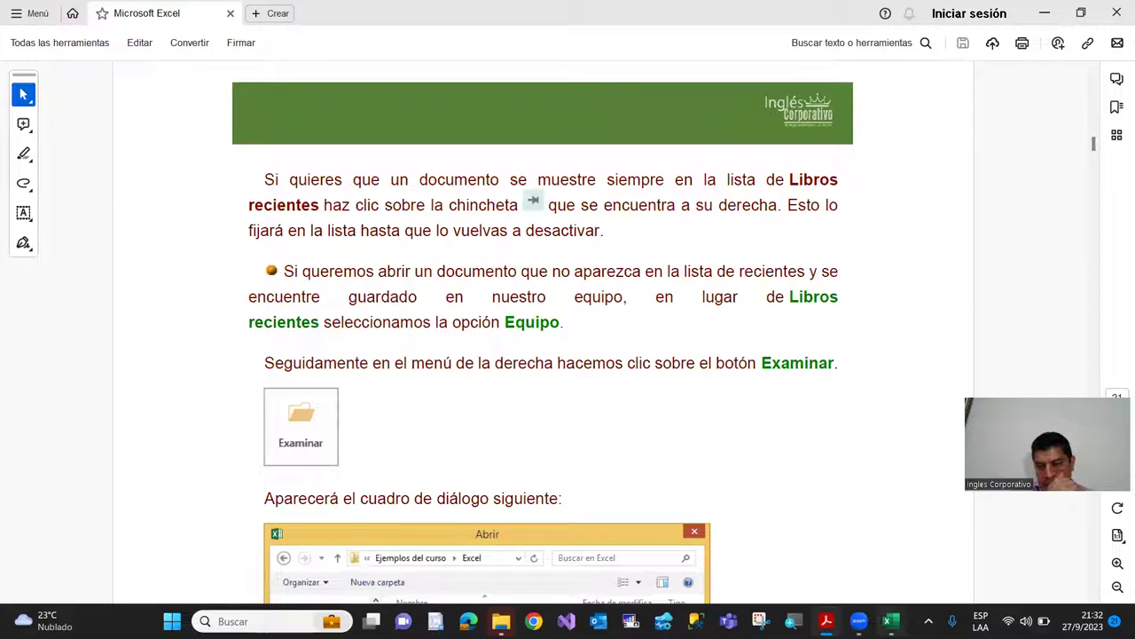
Glance at the taskbar's list of recent Excel workbooks, then dismiss it.
mouse_move(890, 621)
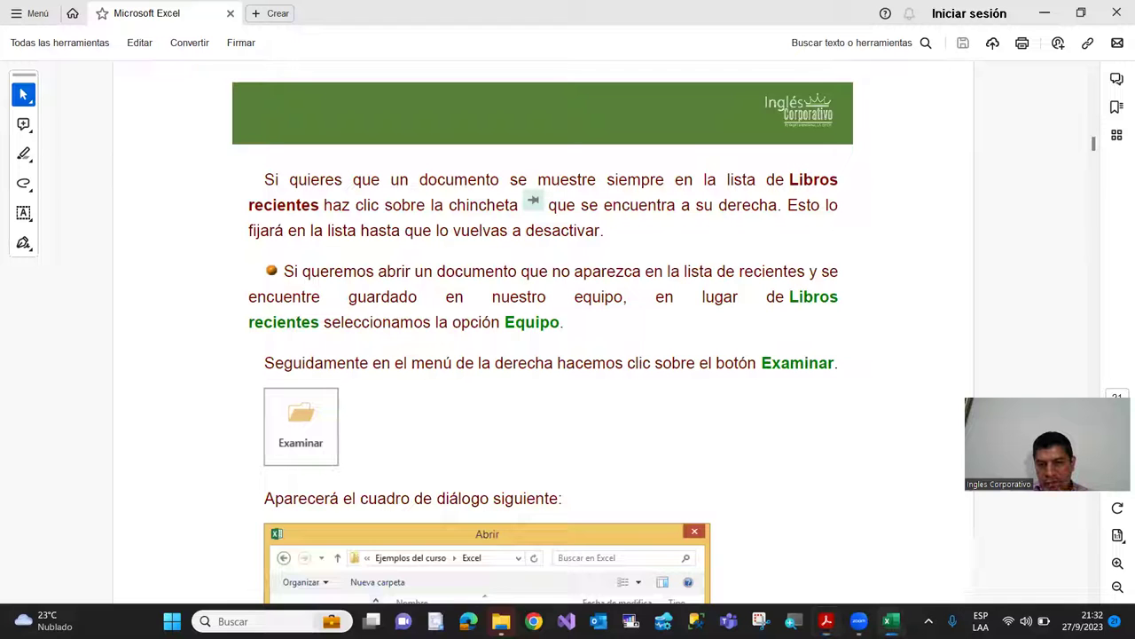
right_click(890, 621)
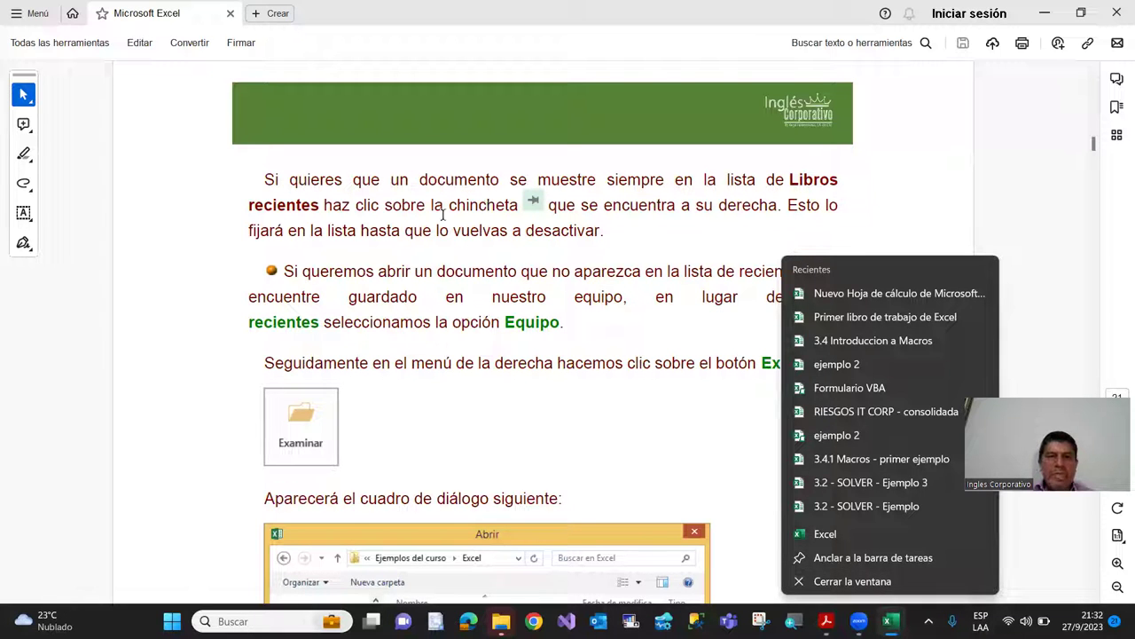
left_click(310, 238)
Scroll on to section '2. Entorno de trabajo de Excel', subsection '2.1. Las barras'.
scroll(258, 289, "down", 2)
scroll(257, 289, "down", 1)
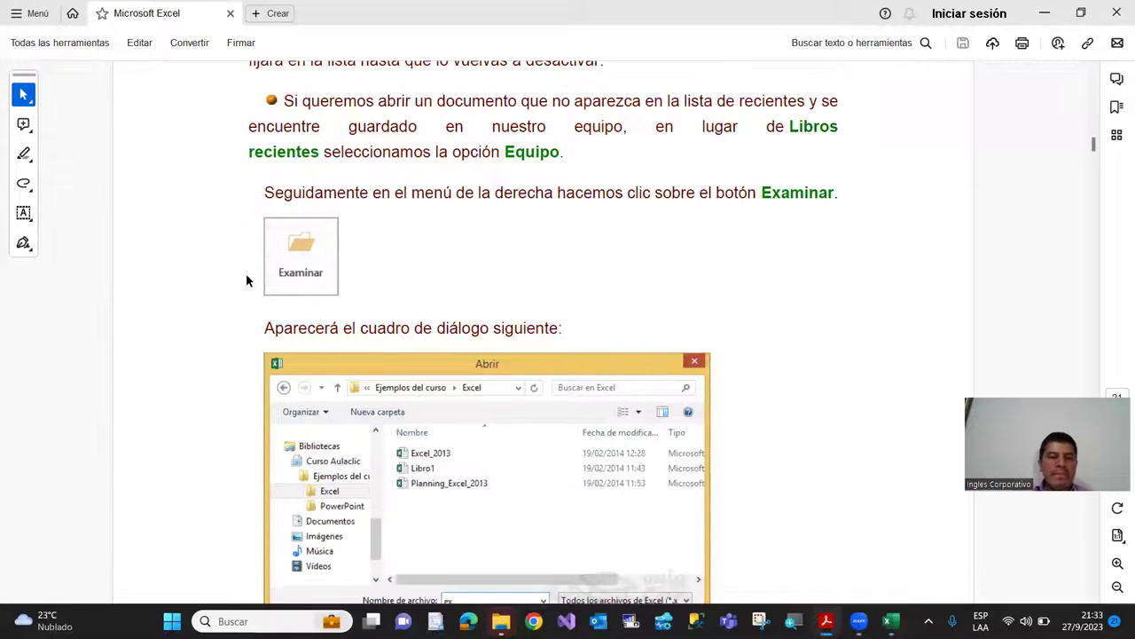
scroll(258, 284, "down", 1)
scroll(259, 266, "down", 1)
scroll(262, 234, "down", 2)
scroll(259, 228, "down", 2)
scroll(257, 221, "down", 2)
scroll(256, 221, "down", 1)
scroll(257, 221, "down", 1)
scroll(256, 221, "down", 2)
scroll(257, 221, "down", 1)
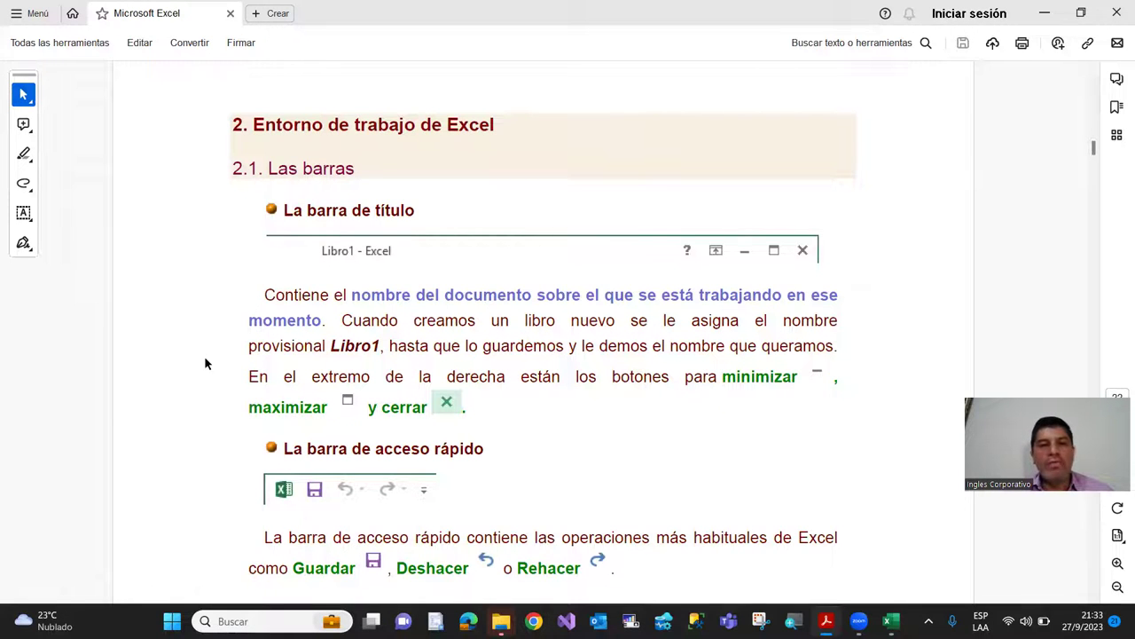
Bring the workbook 'Nuevo Hoja de cálculo de Microsoft Excel' back in front from the taskbar.
scroll(190, 347, "up", 1)
scroll(188, 353, "down", 1)
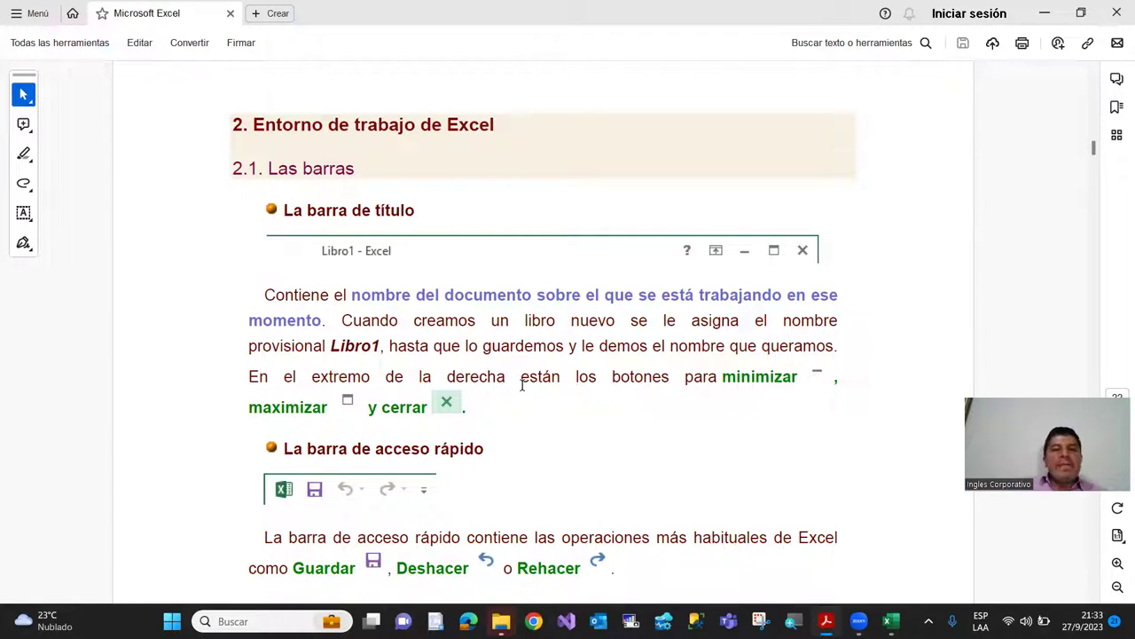
scroll(523, 386, "down", 1)
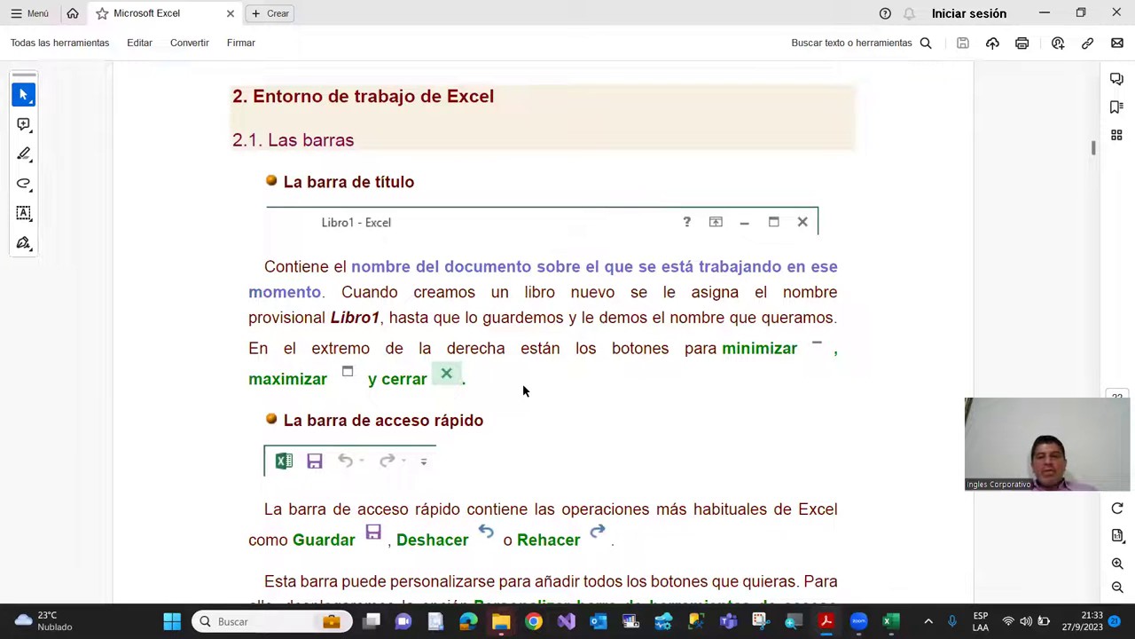
scroll(239, 426, "up", 1)
scroll(252, 417, "down", 1)
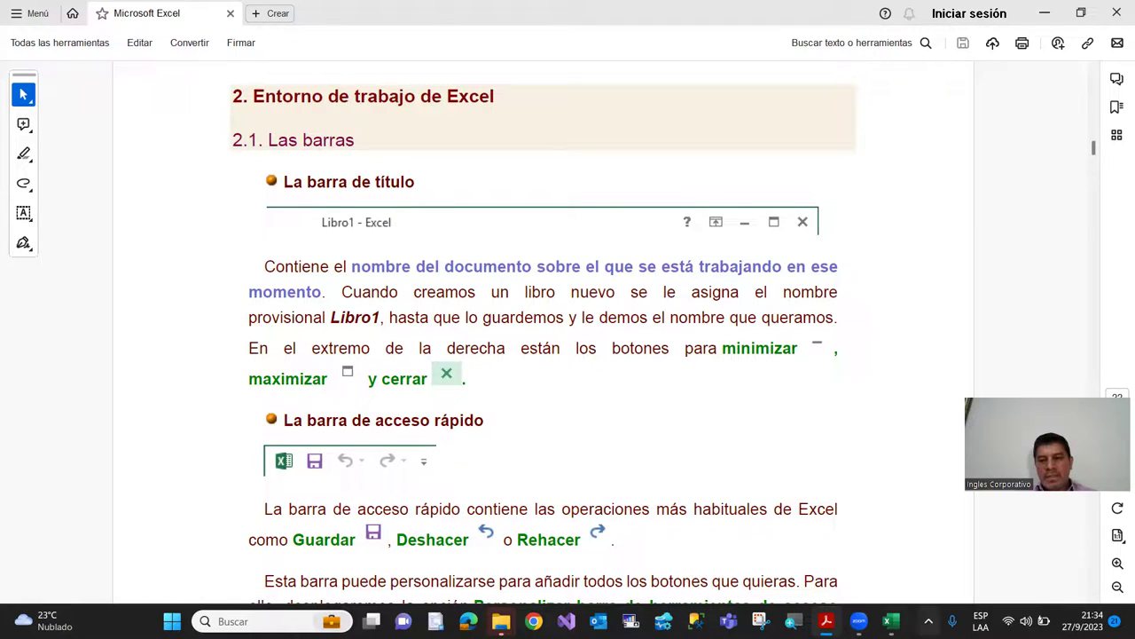
left_click(891, 621)
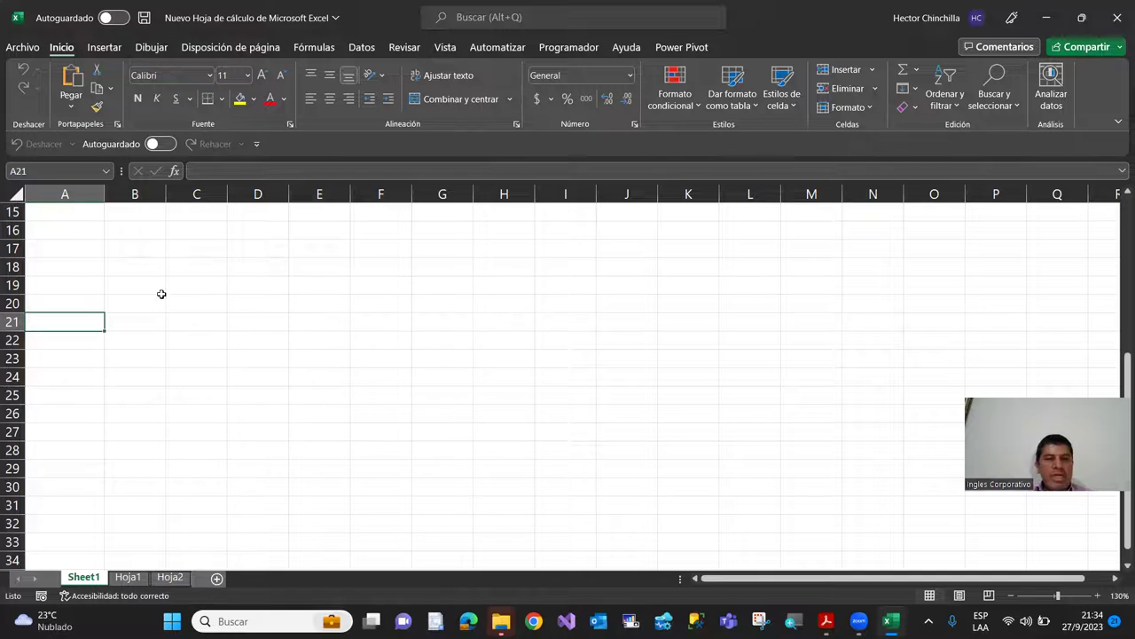
Select cell C16, then return to the PDF's '2.1. Las barras' section.
left_click(197, 238)
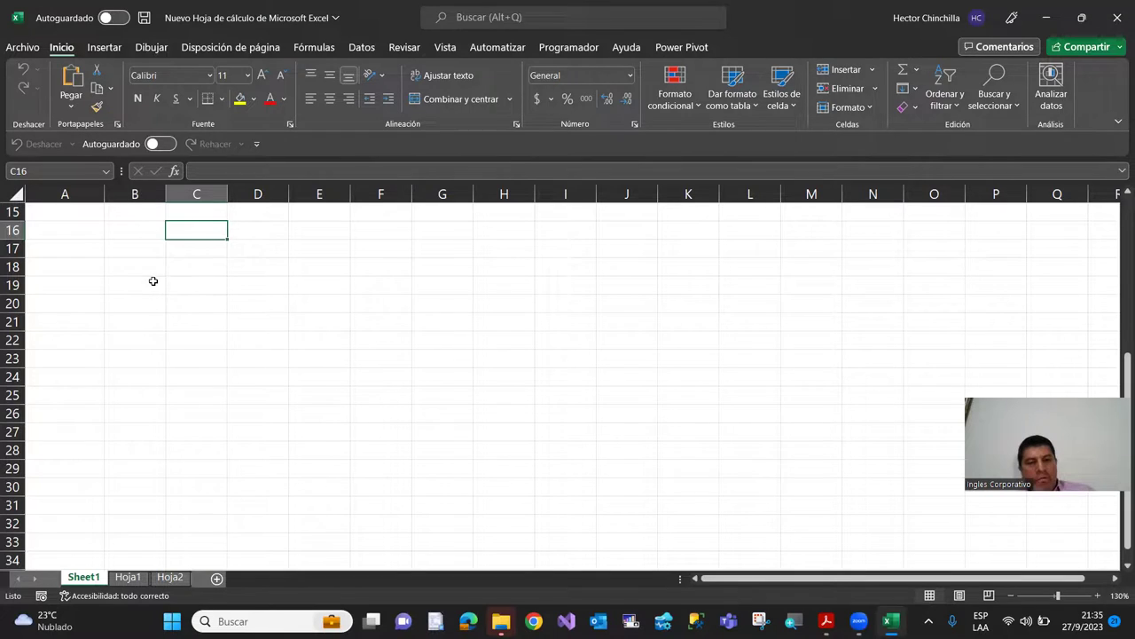
key("alt+Tab")
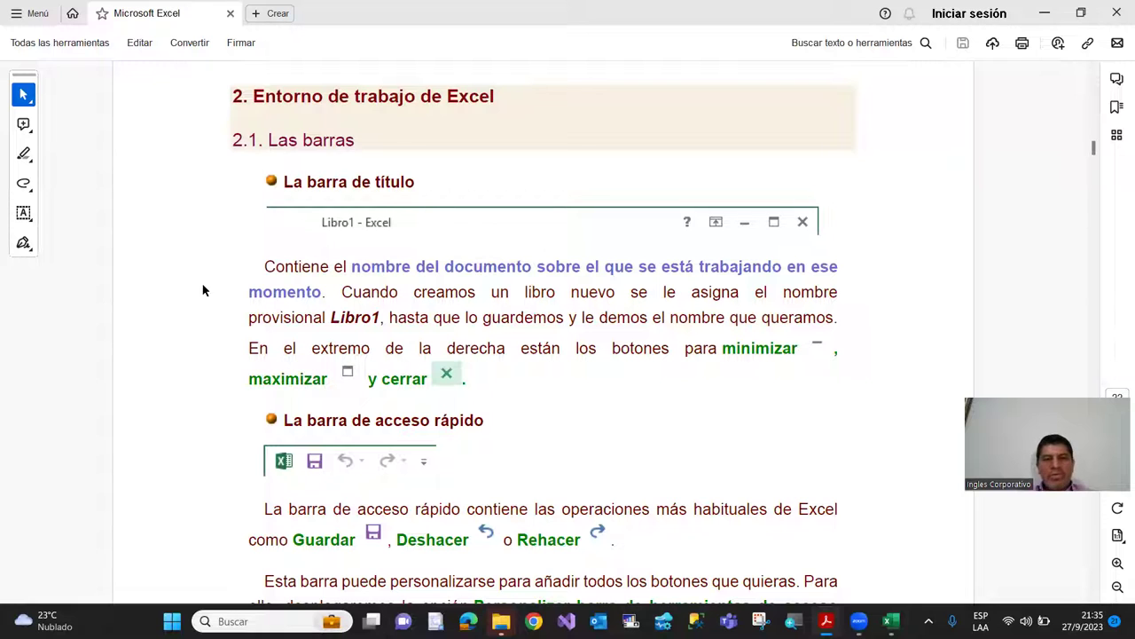
scroll(204, 302, "down", 1)
scroll(203, 303, "down", 1)
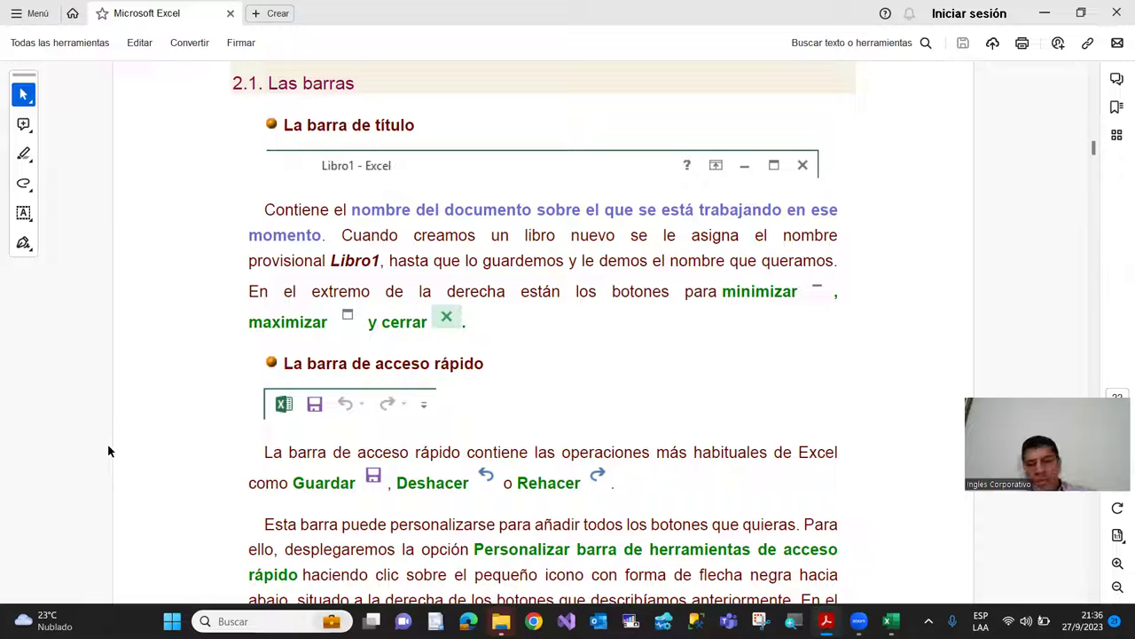
key("alt+Tab")
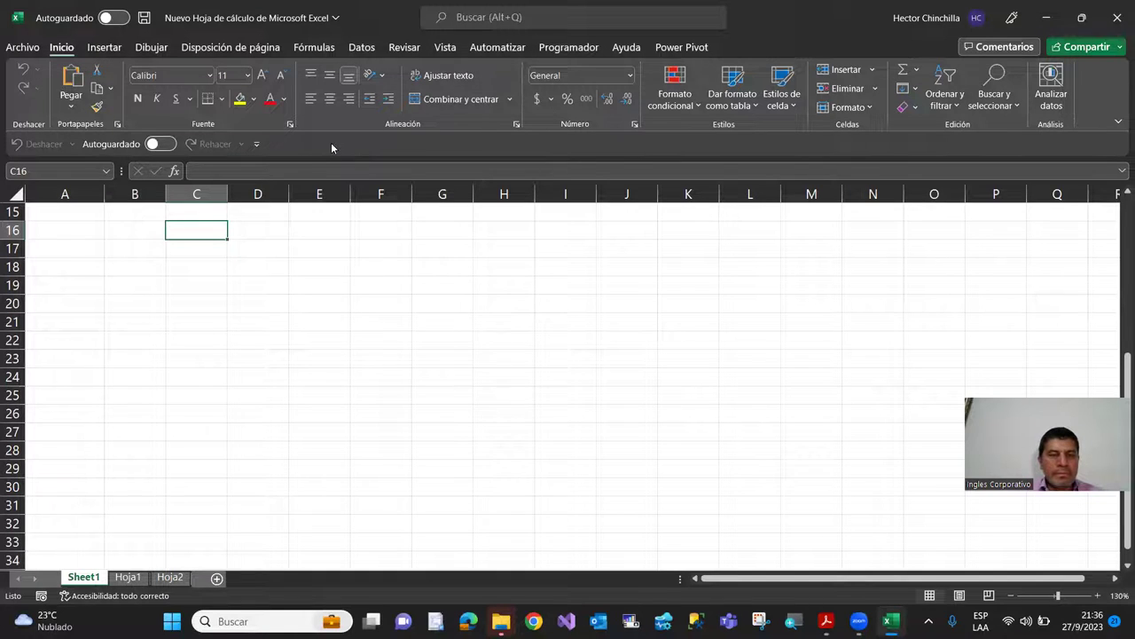
Switch to the tutorial PDF and scroll through the title and quick-access bars section.
key("alt+Tab")
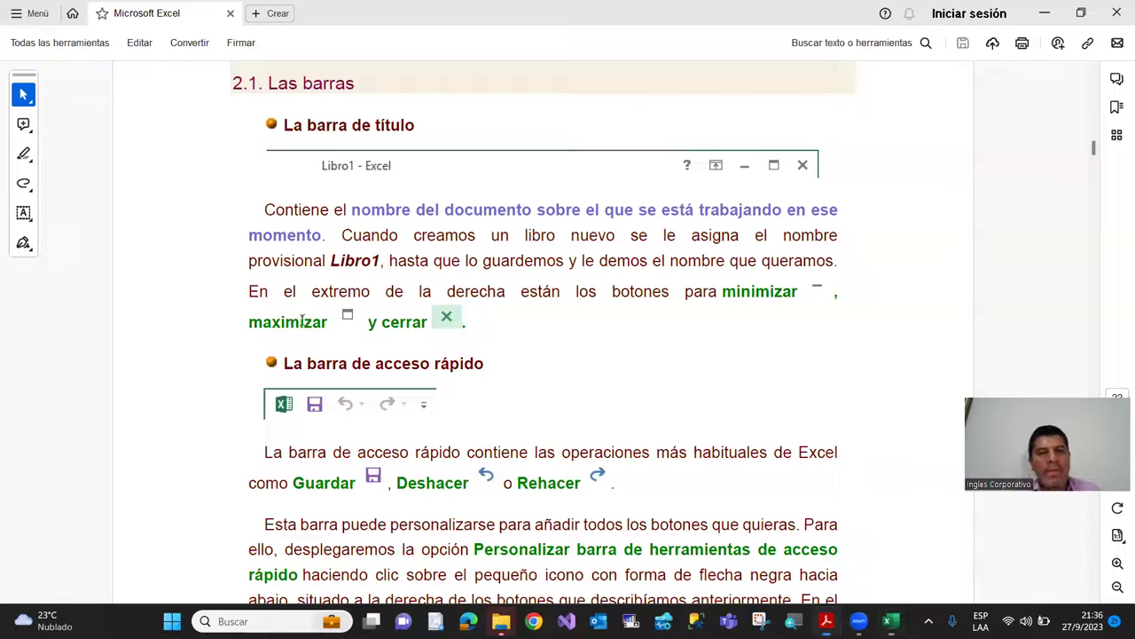
scroll(300, 355, "down", 3)
scroll(298, 346, "down", 2)
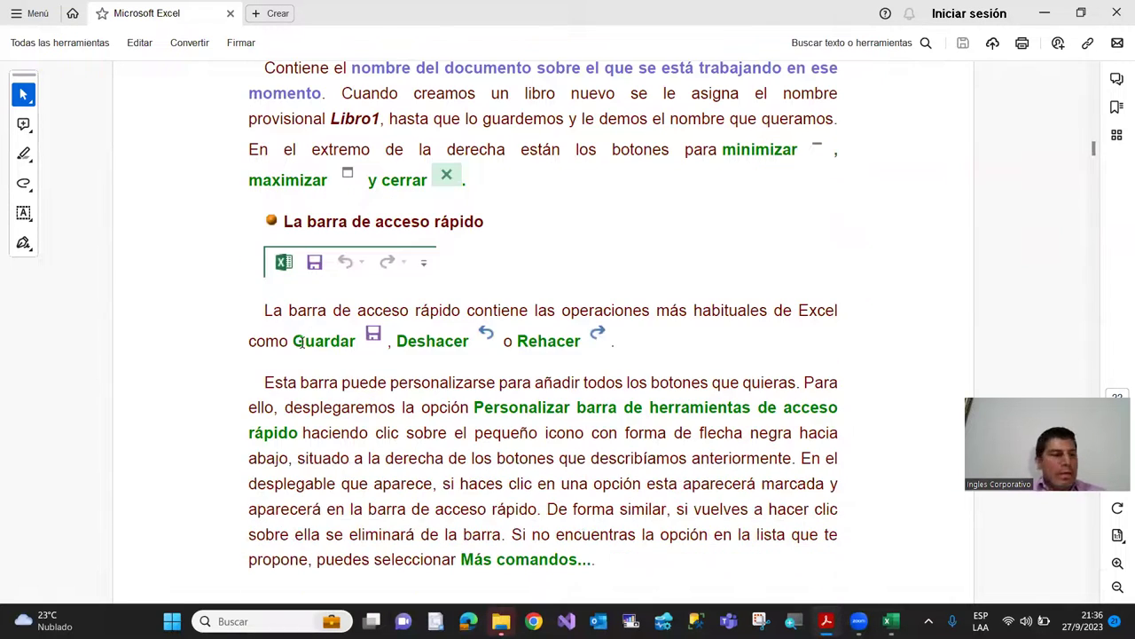
scroll(247, 373, "down", 2)
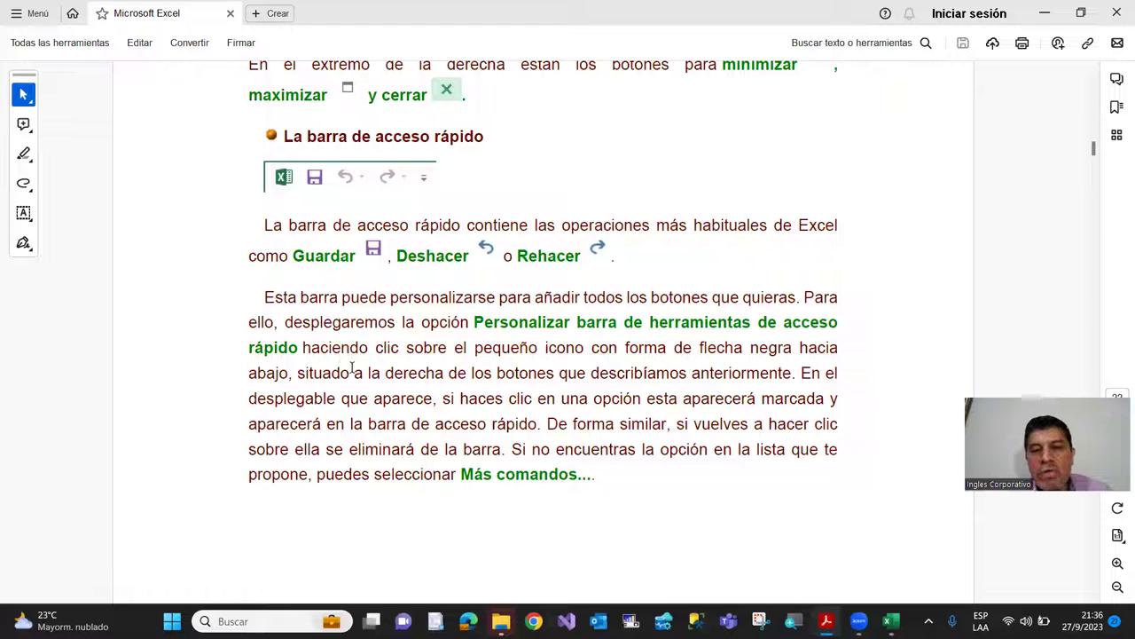
scroll(355, 350, "down", 1)
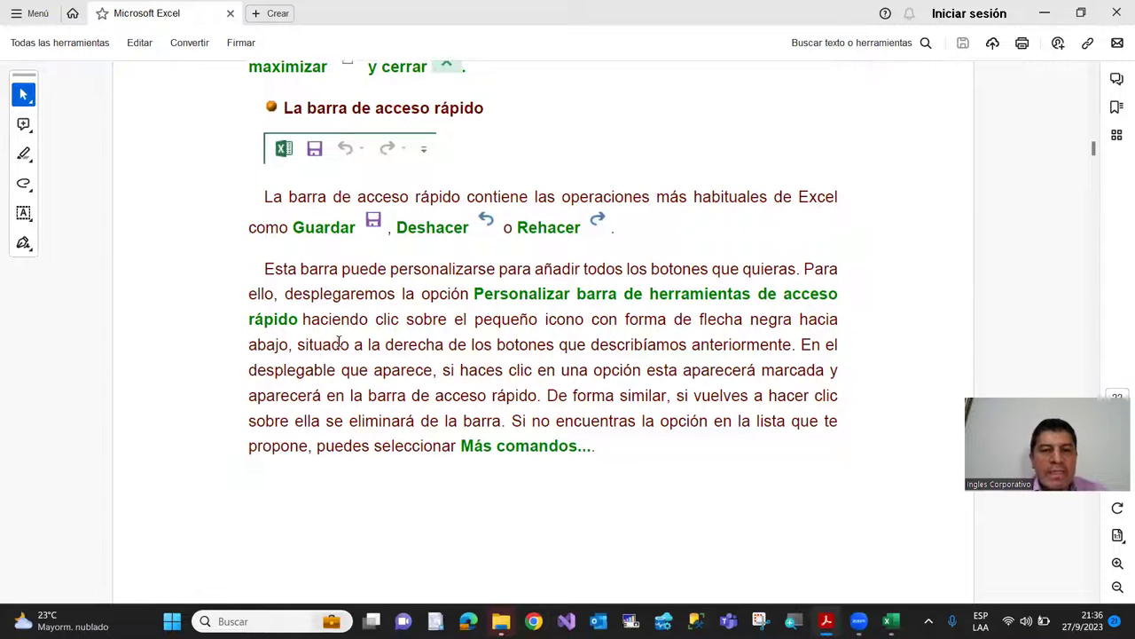
scroll(333, 350, "down", 1)
scroll(295, 325, "down", 3)
scroll(295, 324, "down", 3)
scroll(296, 325, "down", 2)
Scroll to the quick access toolbar menu screenshot, then go back to Excel.
scroll(296, 325, "up", 3)
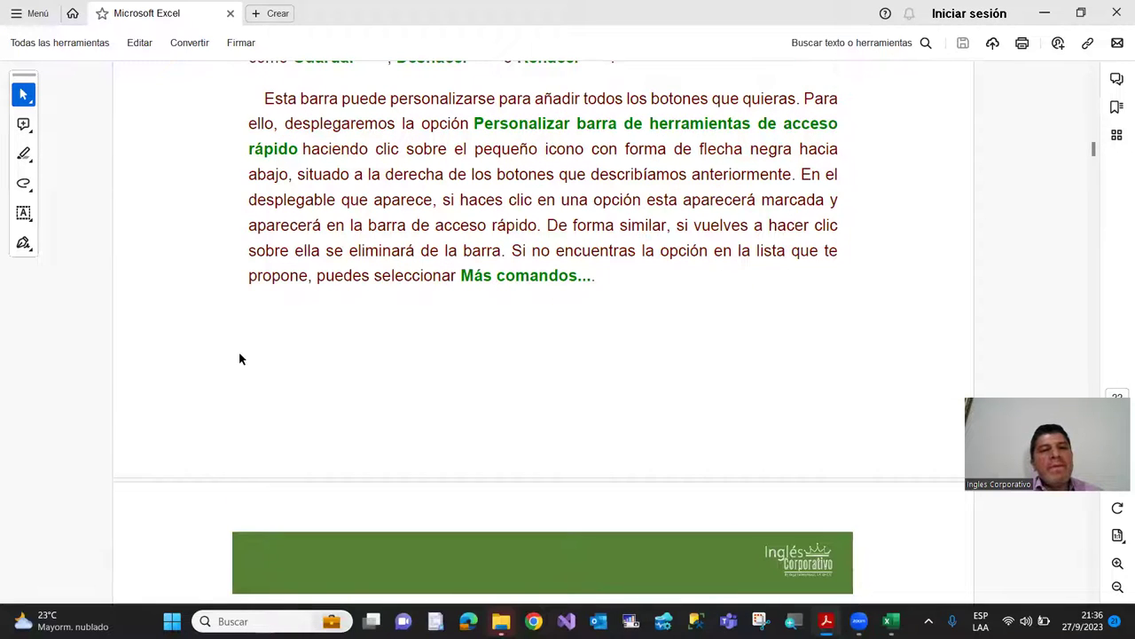
scroll(272, 321, "down", 2)
scroll(266, 315, "down", 2)
scroll(244, 299, "down", 2)
scroll(244, 300, "down", 1)
scroll(244, 300, "down", 2)
scroll(244, 301, "down", 1)
scroll(244, 301, "down", 2)
scroll(244, 300, "down", 2)
scroll(244, 301, "down", 2)
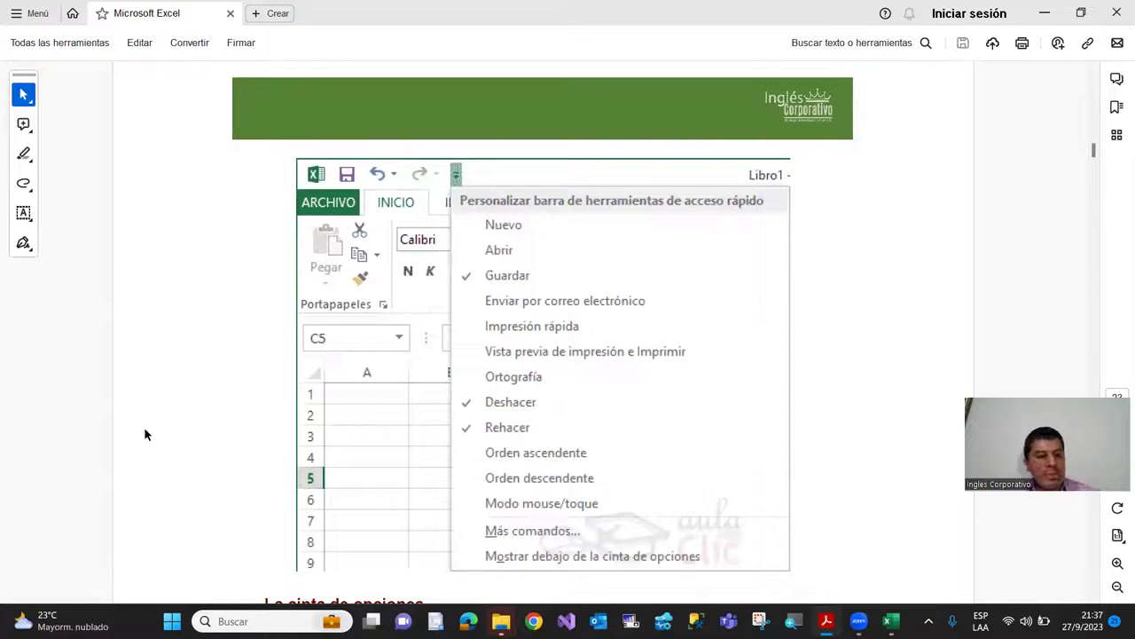
key("alt+Tab")
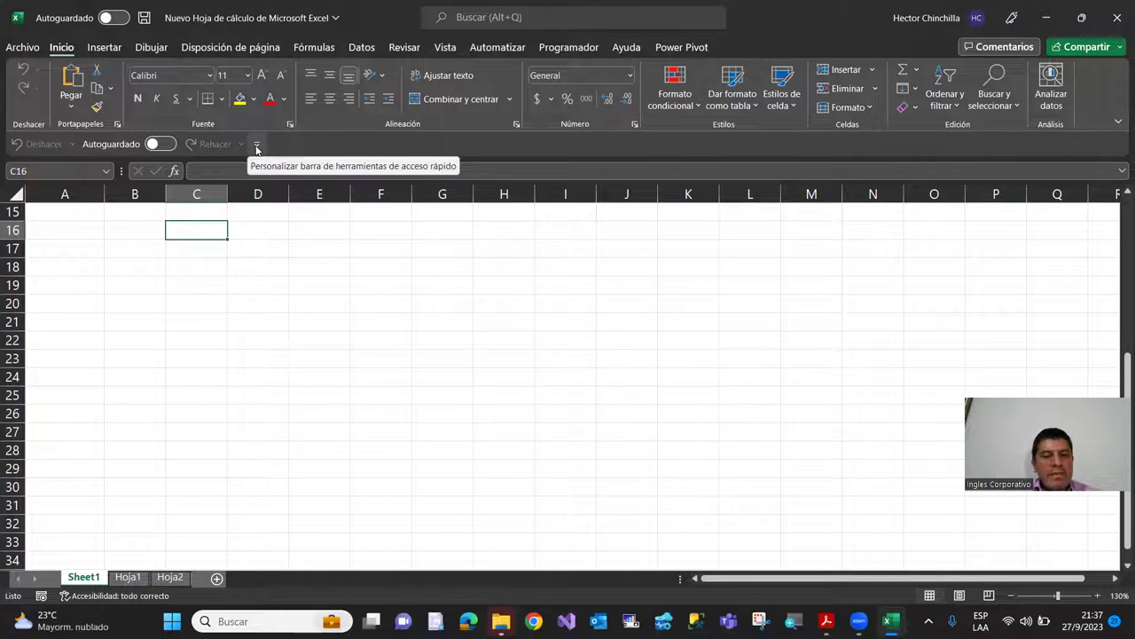
Add Ortografía to the quick access toolbar and select cell C17.
left_click(256, 146)
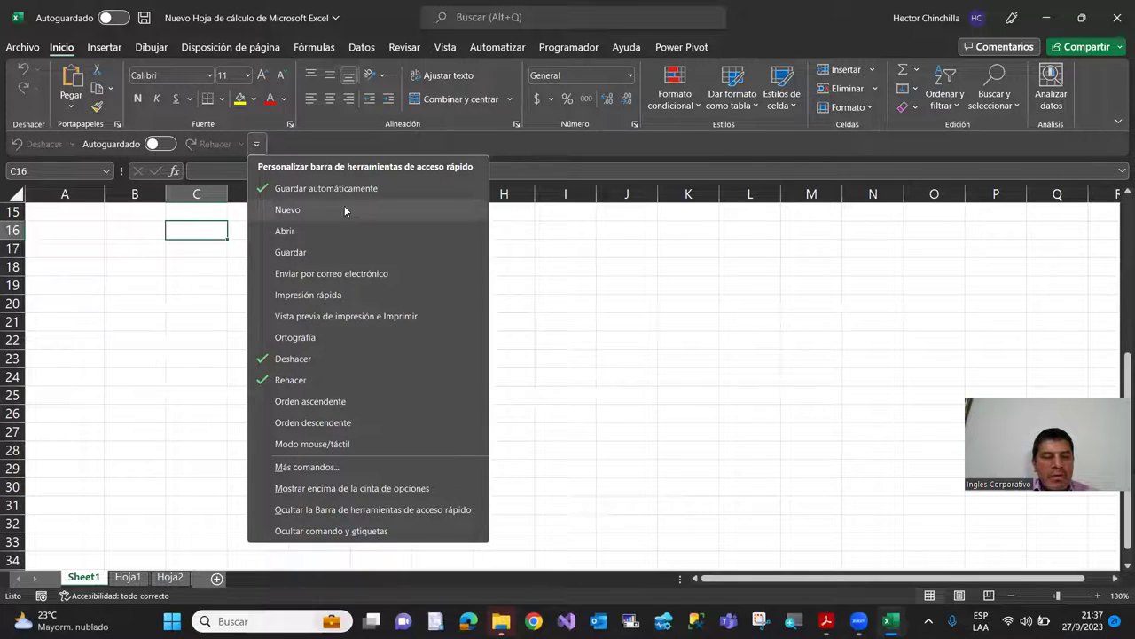
left_click(322, 338)
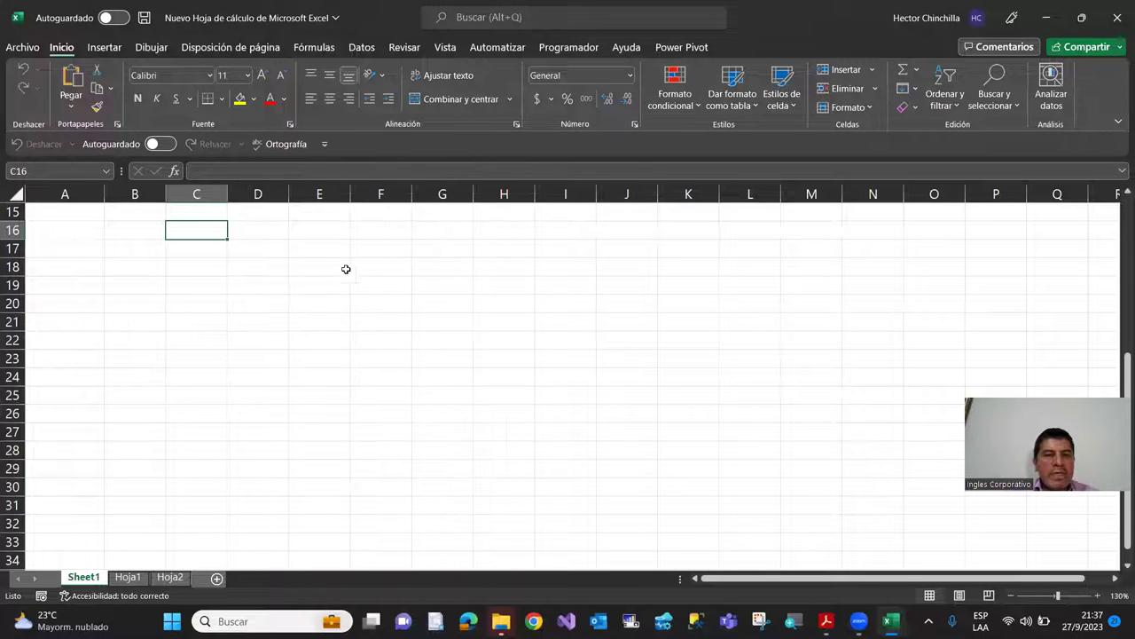
left_click(187, 254)
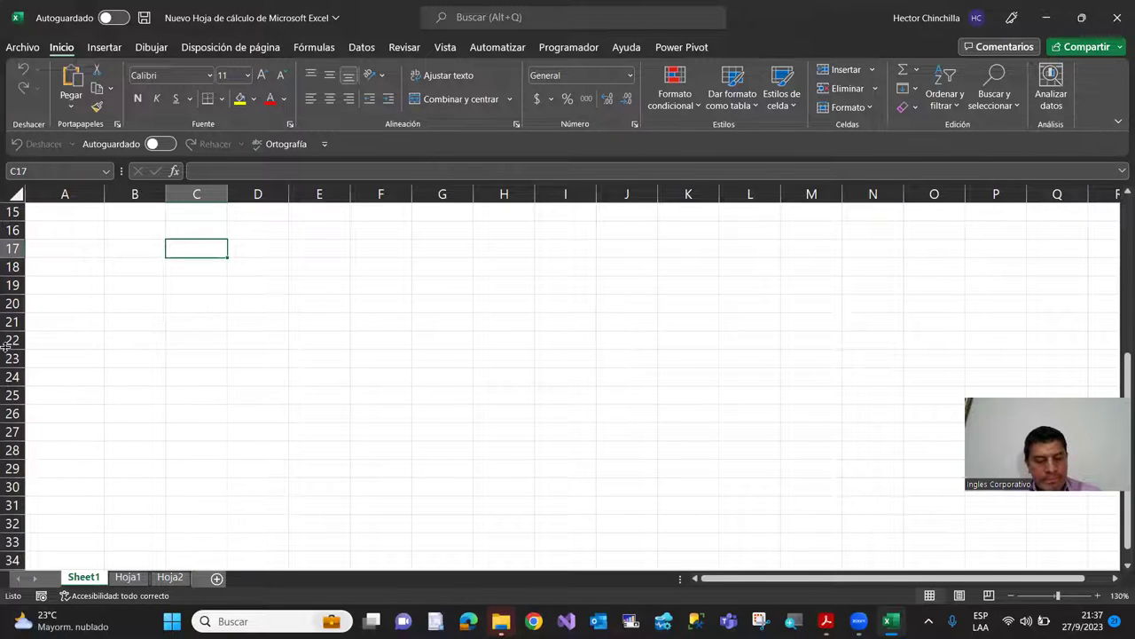
Enter 'hector' in cell C17 and reselect that cell.
type("hector")
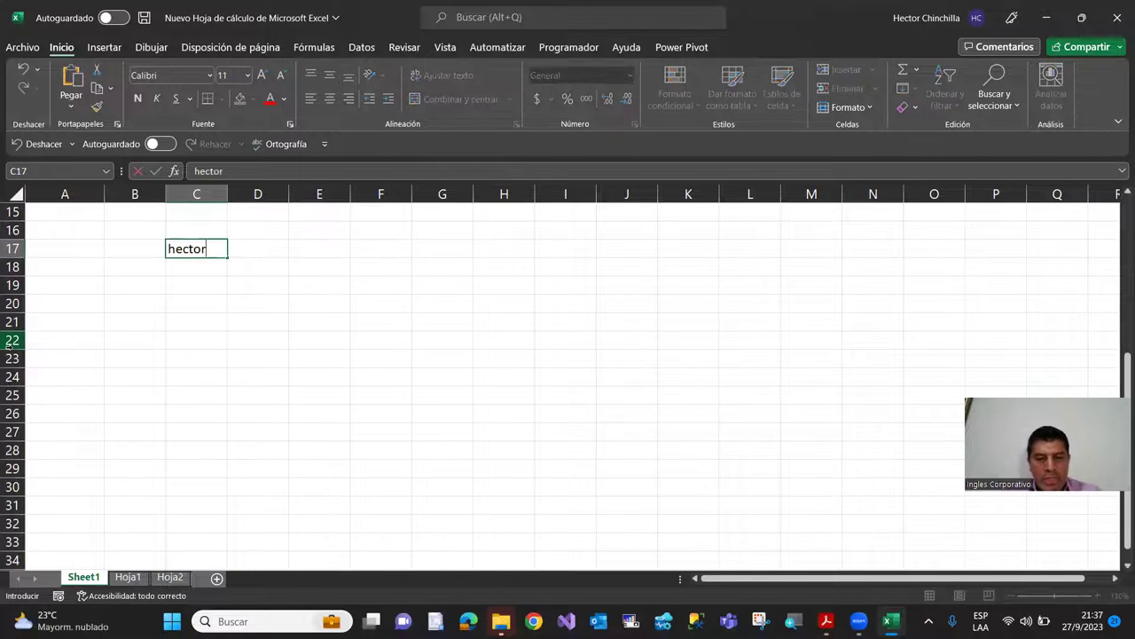
key("Return")
key("Up")
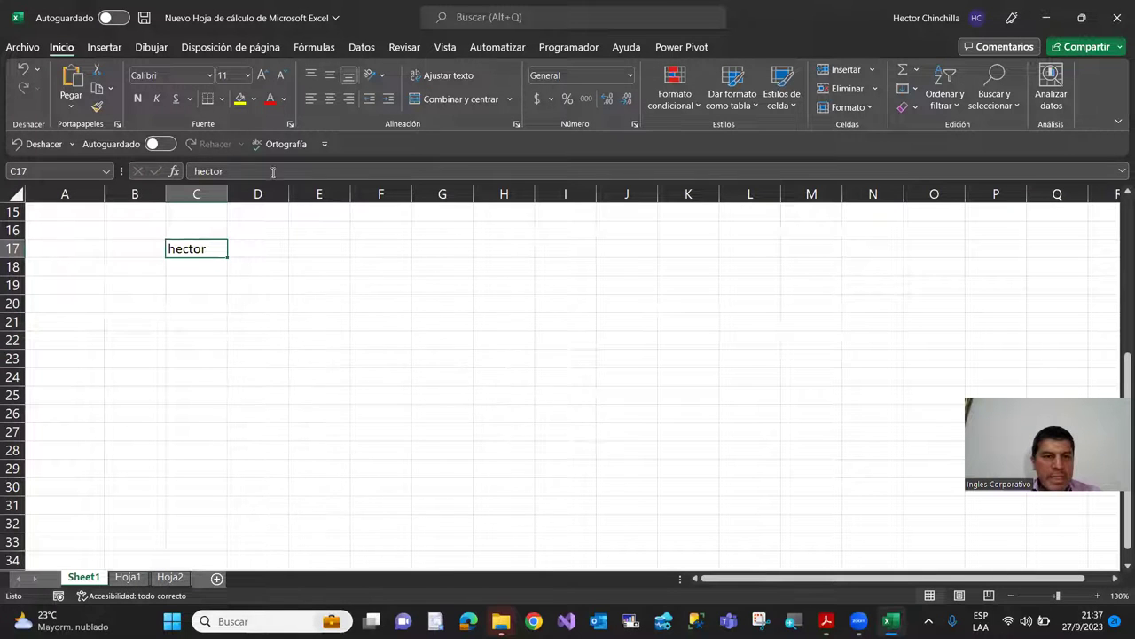
Spell-check the sheet, choosing Autocorrección for 'hector', then close the checker.
left_click(286, 145)
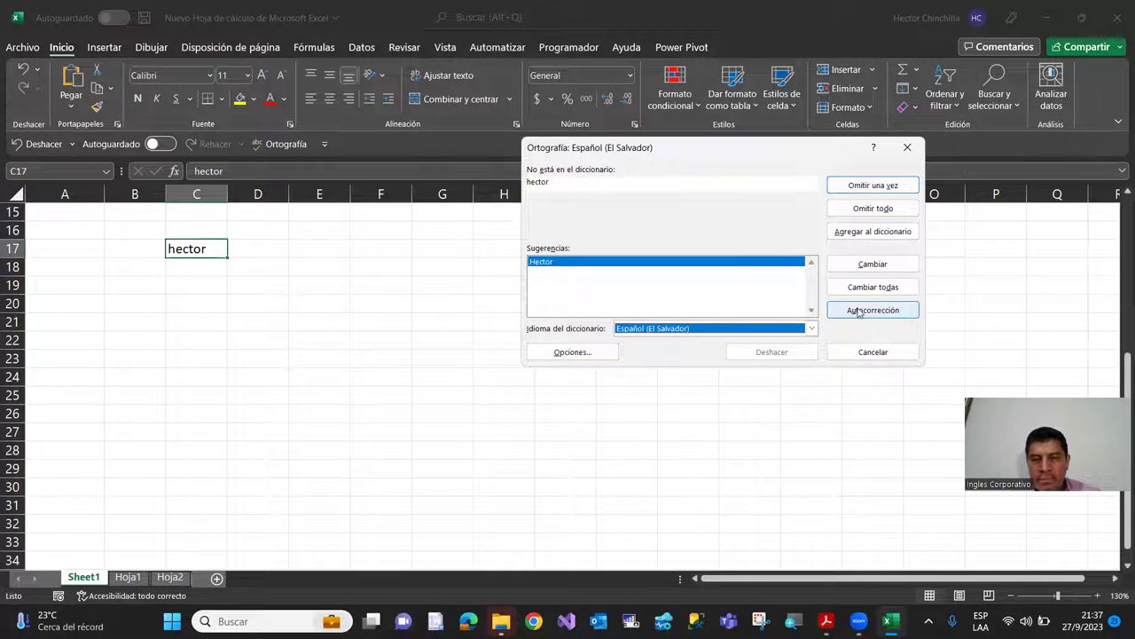
left_click(858, 311)
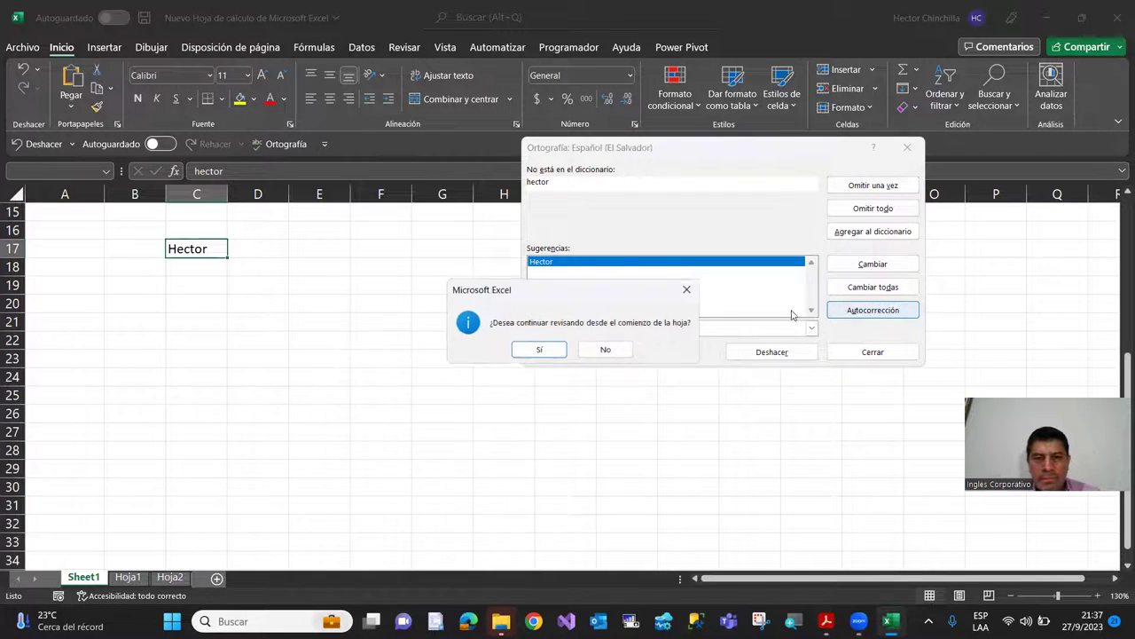
left_click(539, 351)
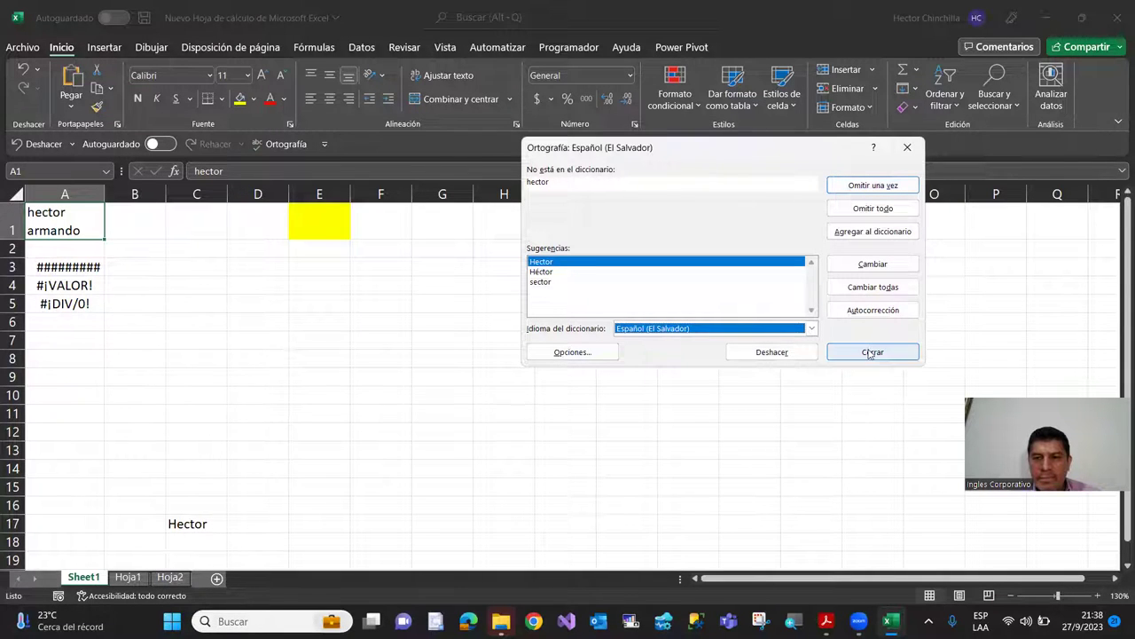
left_click(871, 353)
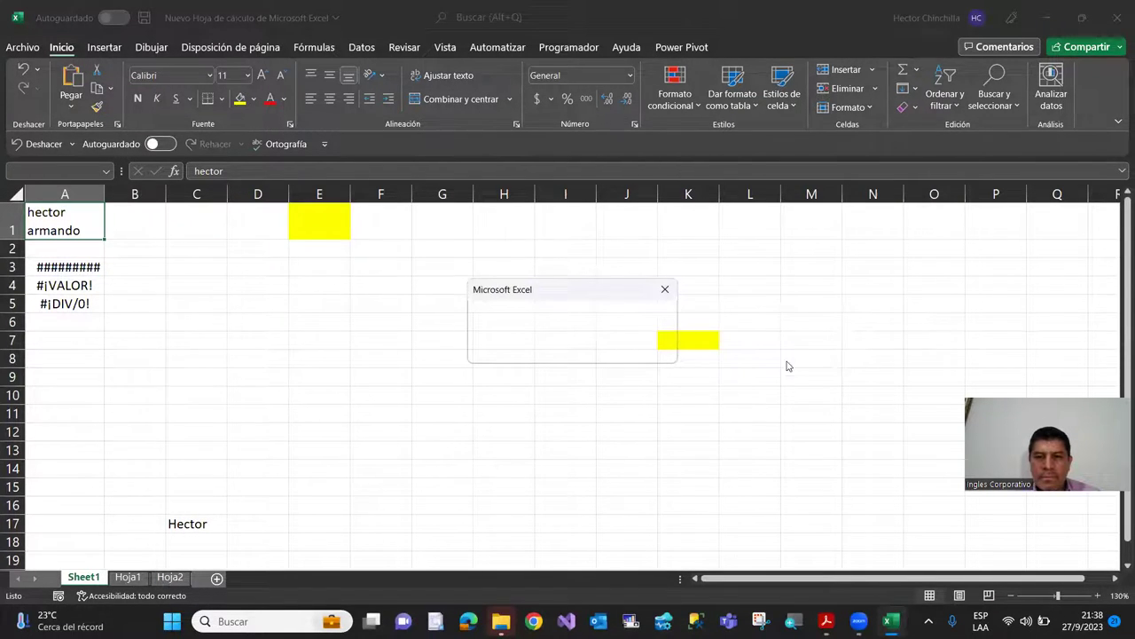
left_click(494, 314)
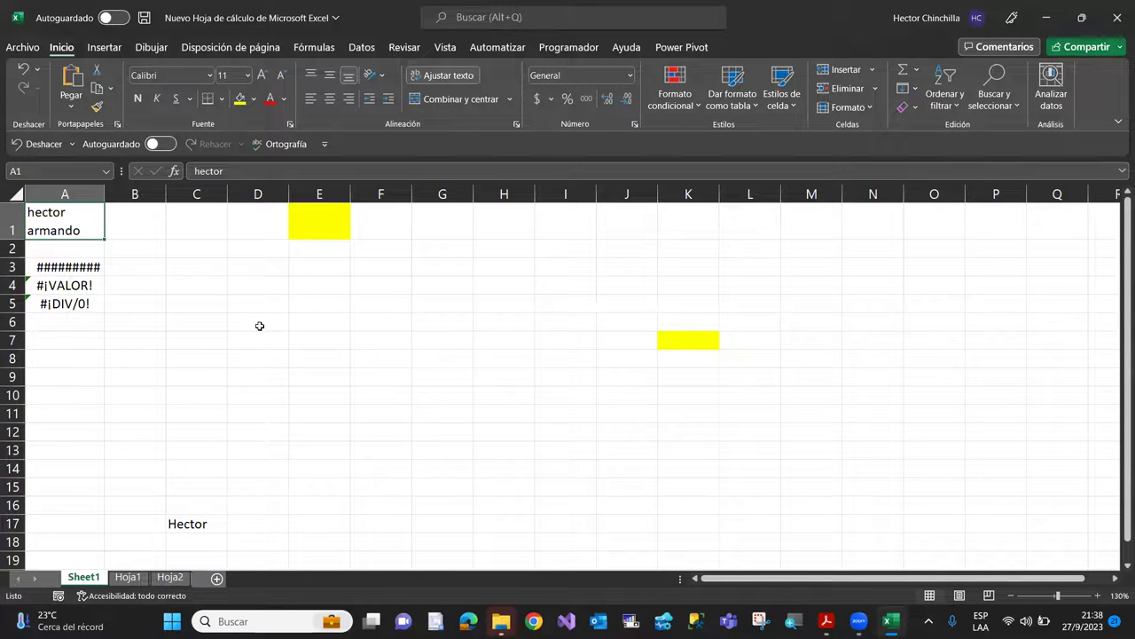
Uncheck Ortografía, leaving only Autoguardado, Deshacer and Rehacer on the quick access toolbar.
left_click(324, 146)
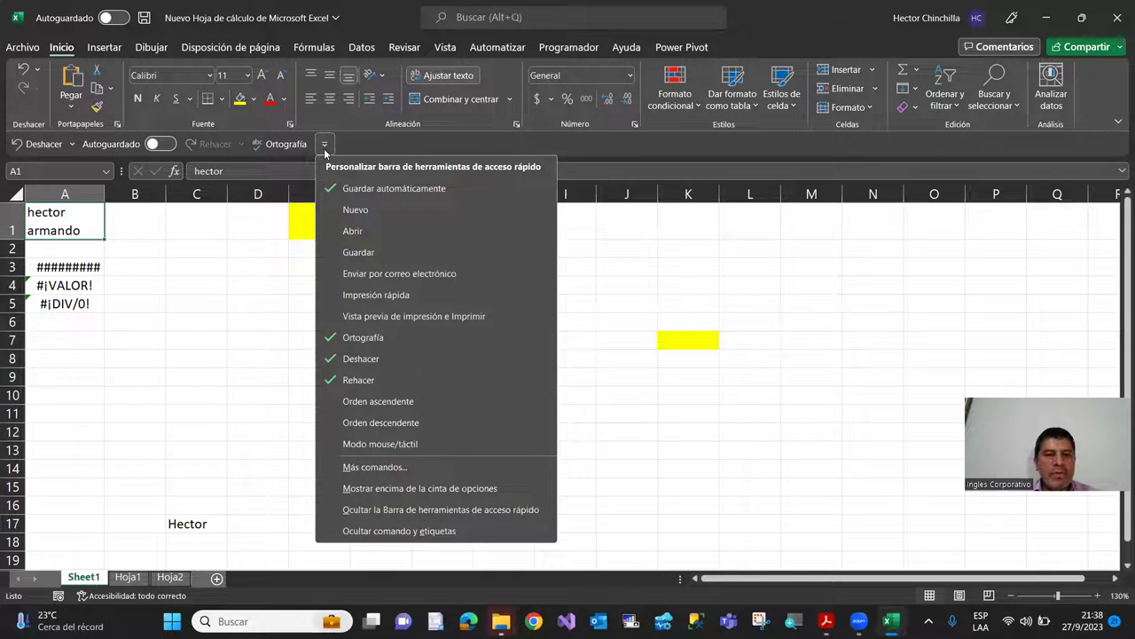
left_click(356, 337)
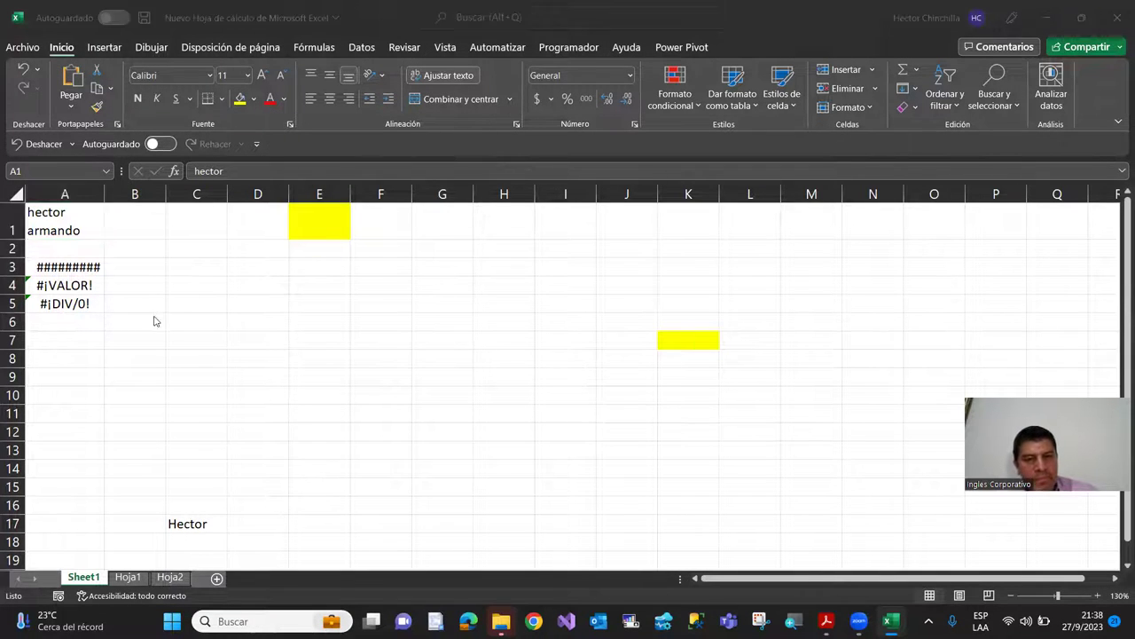
key("alt+Tab")
Scroll the tutorial PDF down to the 'La cinta de opciones' section.
scroll(330, 330, "down", 3)
scroll(330, 330, "down", 2)
scroll(319, 319, "down", 1)
scroll(310, 310, "down", 1)
scroll(306, 305, "down", 1)
scroll(306, 304, "down", 1)
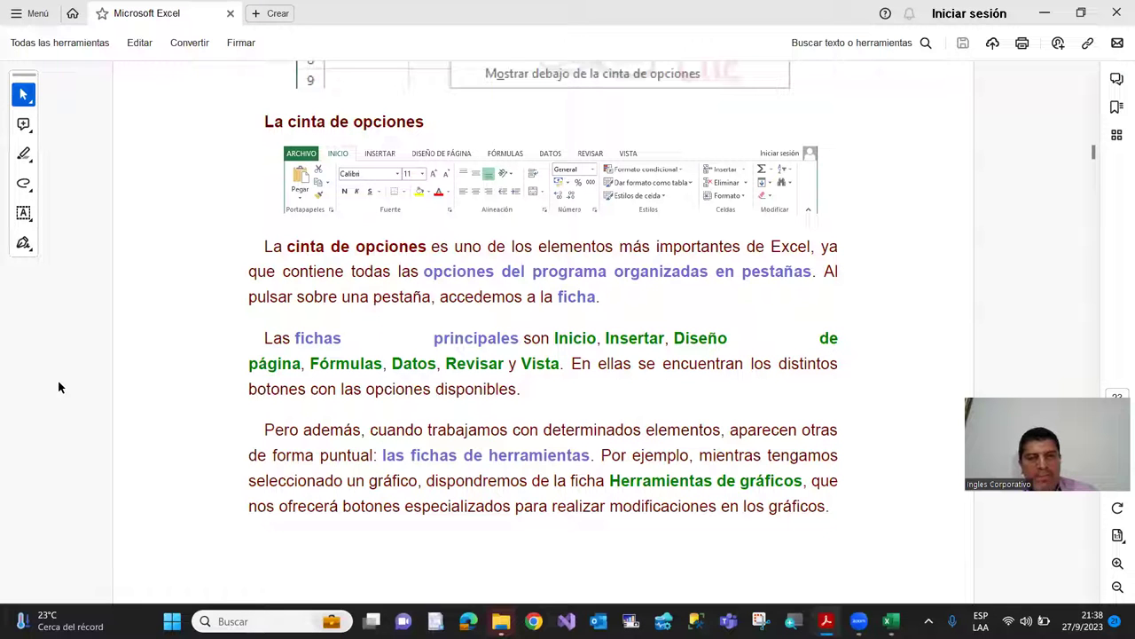
Return to Excel and show the Insertar ribbon tab's commands.
key("alt+Tab")
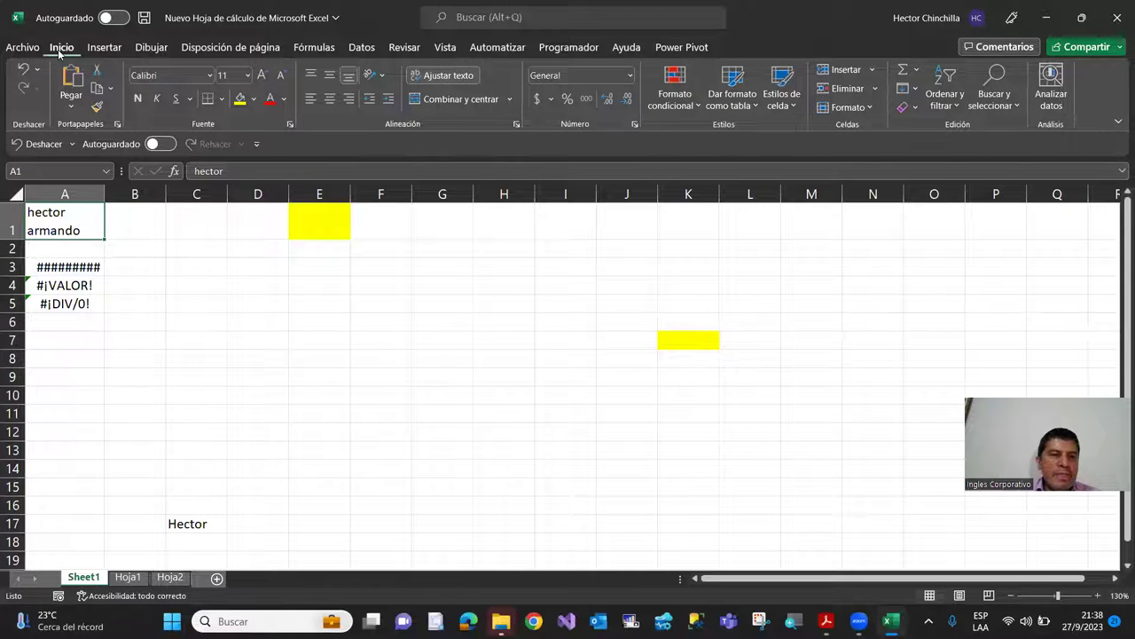
left_click(102, 49)
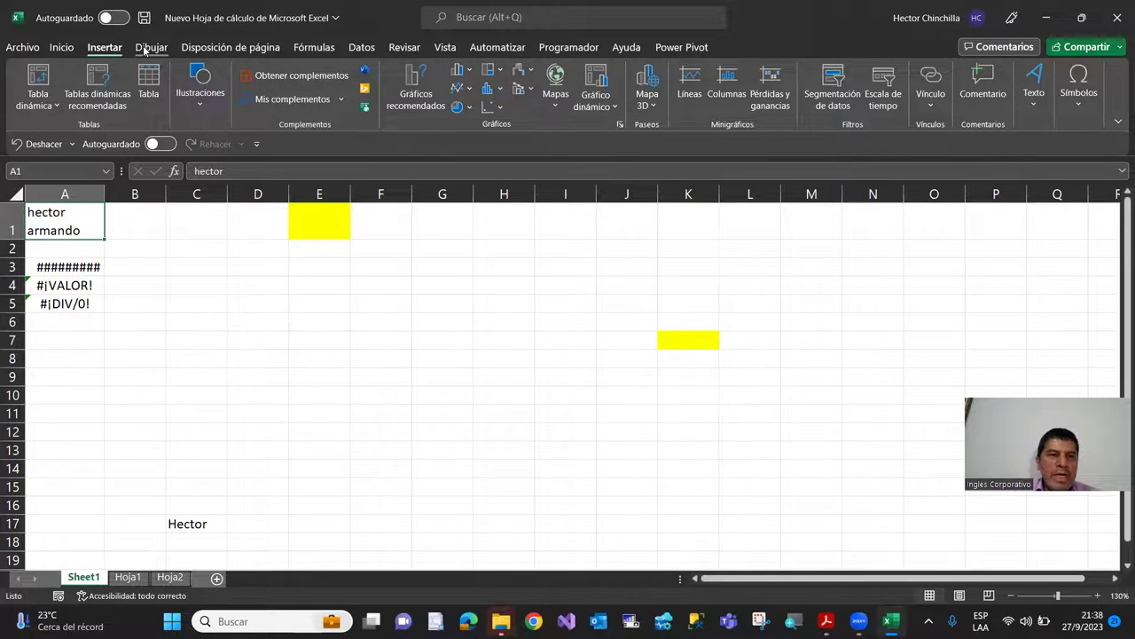
Browse the Dibujar tab's commands, then go back to the Inicio tab.
left_click(145, 49)
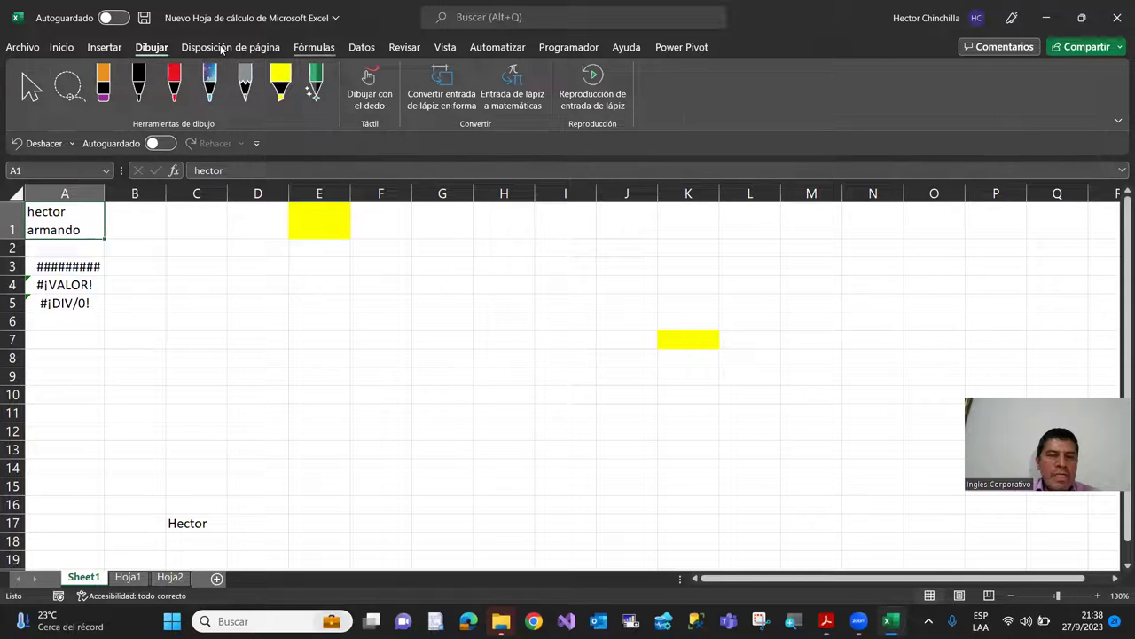
scroll(222, 51, "down", 2)
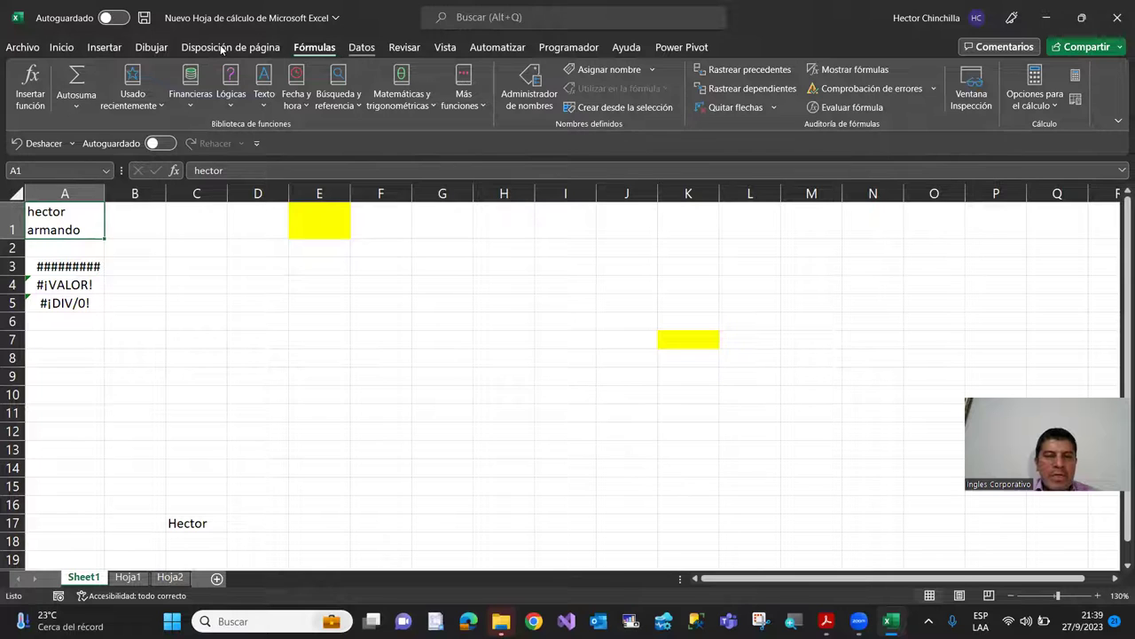
scroll(222, 50, "down", 1)
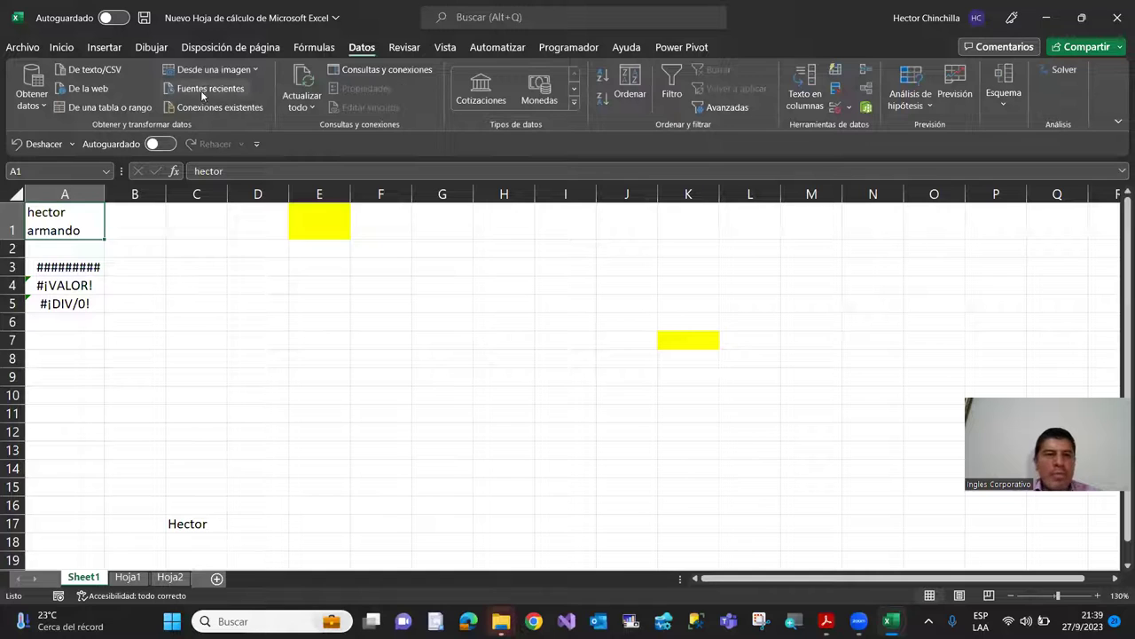
left_click(65, 49)
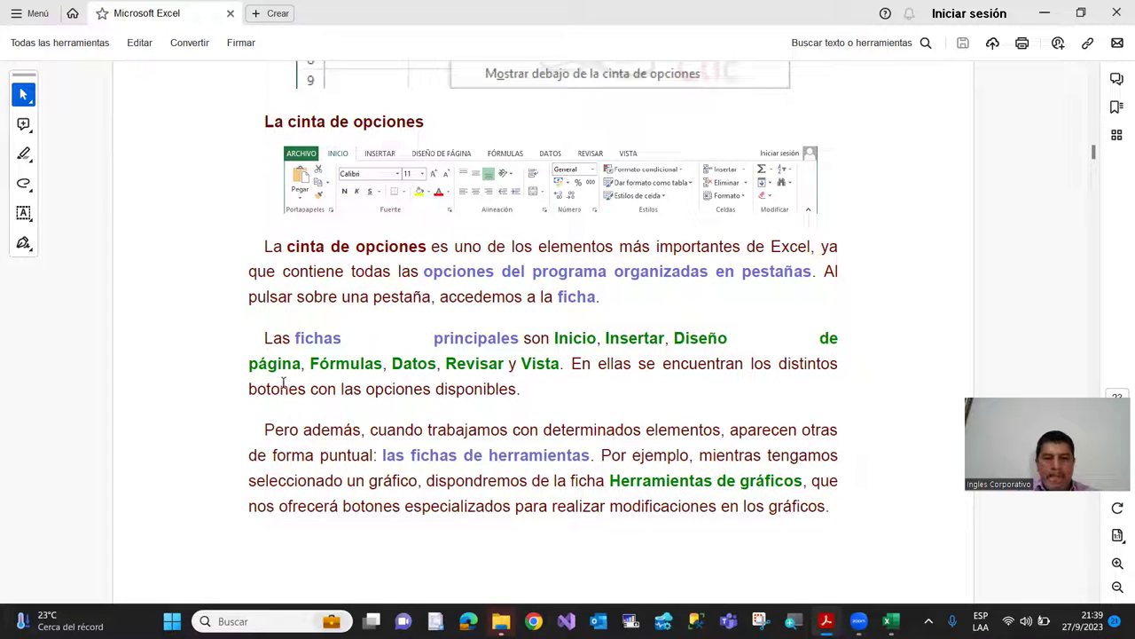
Scroll the tutorial PDF to the page on hiding extra tabs and ALT keyboard access.
scroll(270, 393, "down", 1)
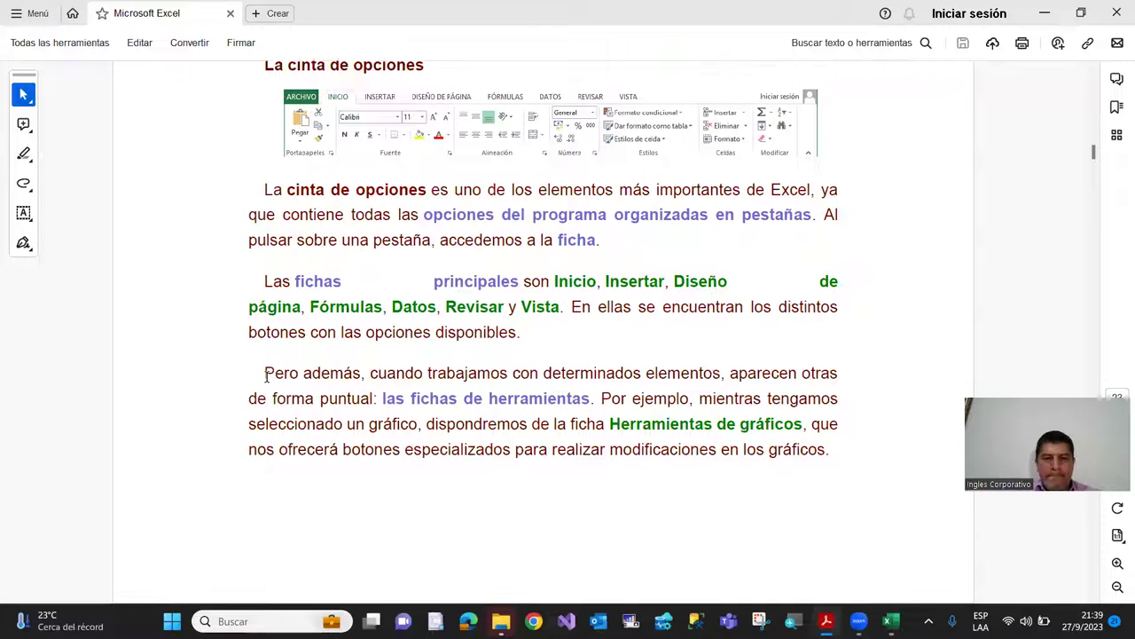
scroll(269, 382, "down", 1)
scroll(269, 382, "up", 1)
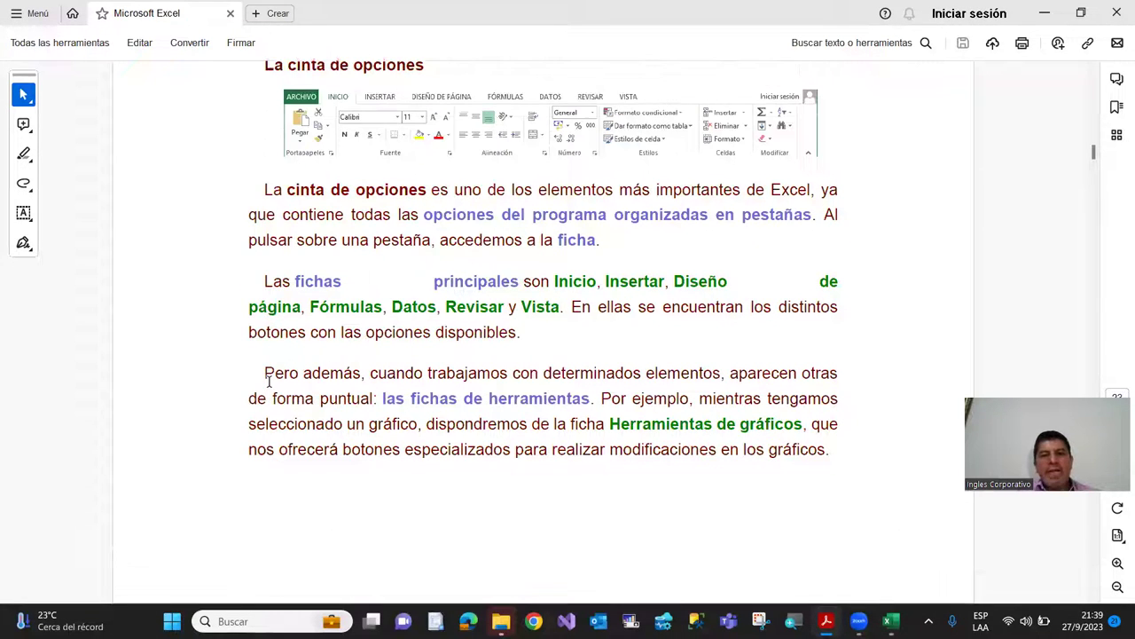
scroll(282, 373, "up", 1)
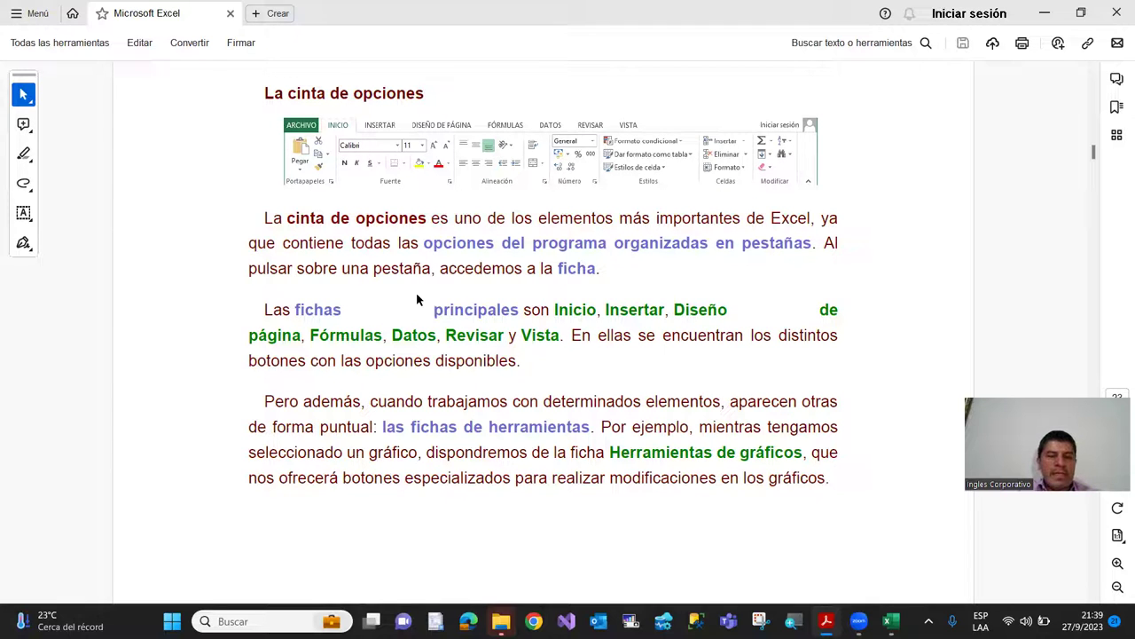
scroll(416, 297, "down", 3)
scroll(399, 292, "down", 3)
scroll(388, 290, "down", 3)
scroll(388, 290, "down", 3)
scroll(359, 260, "down", 2)
scroll(223, 276, "down", 3)
scroll(215, 307, "down", 1)
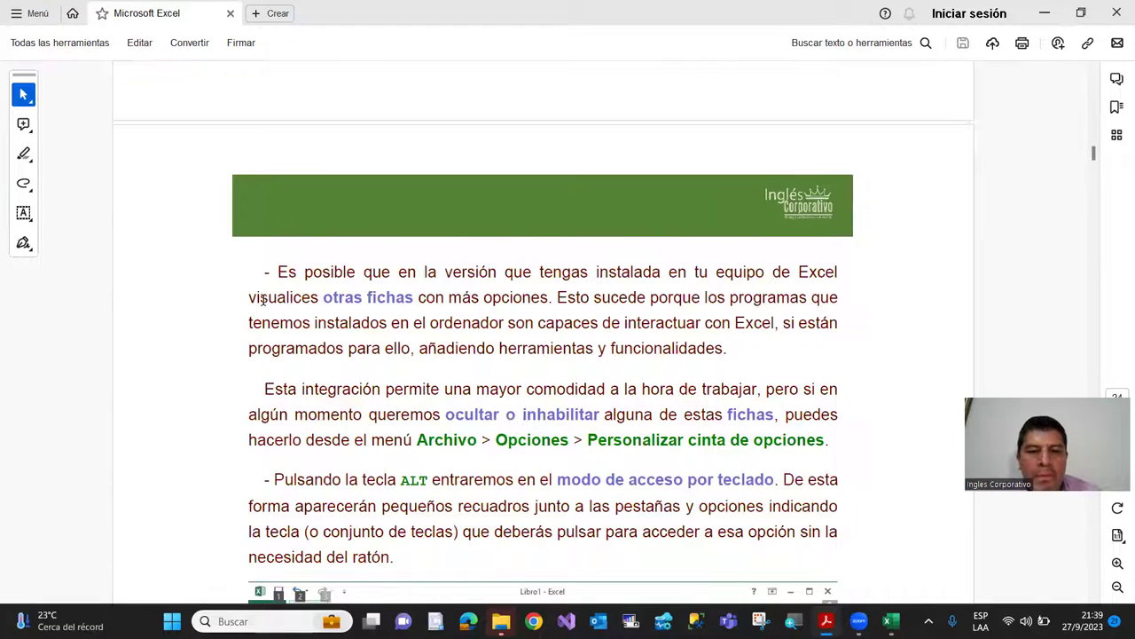
scroll(284, 300, "down", 1)
scroll(284, 299, "down", 2)
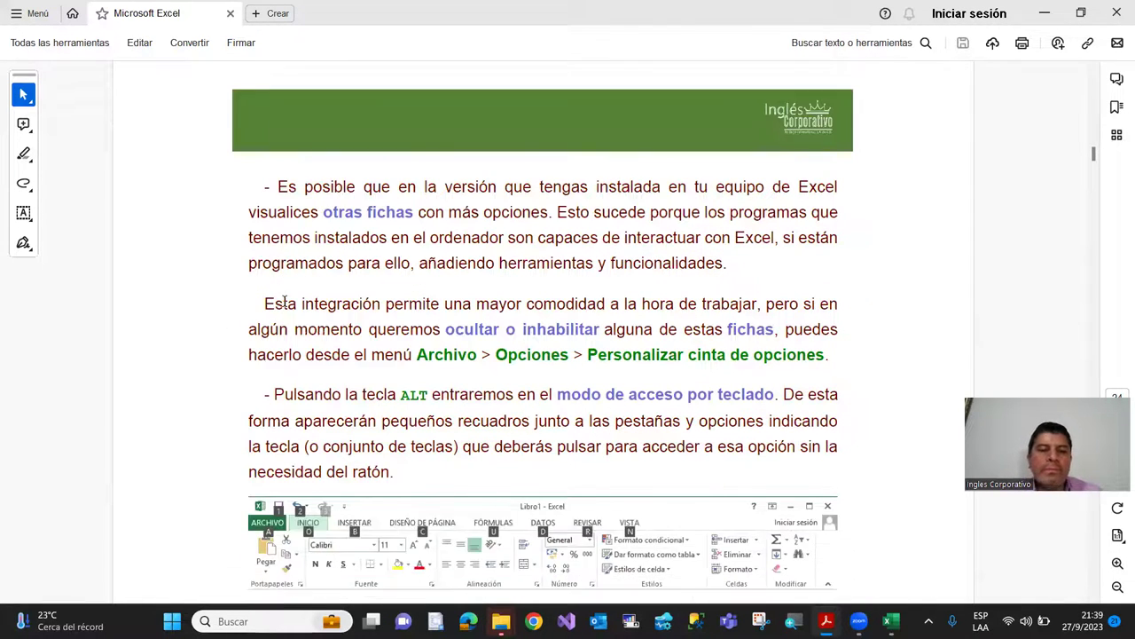
scroll(284, 300, "down", 1)
scroll(284, 300, "down", 1)
scroll(284, 300, "down", 1)
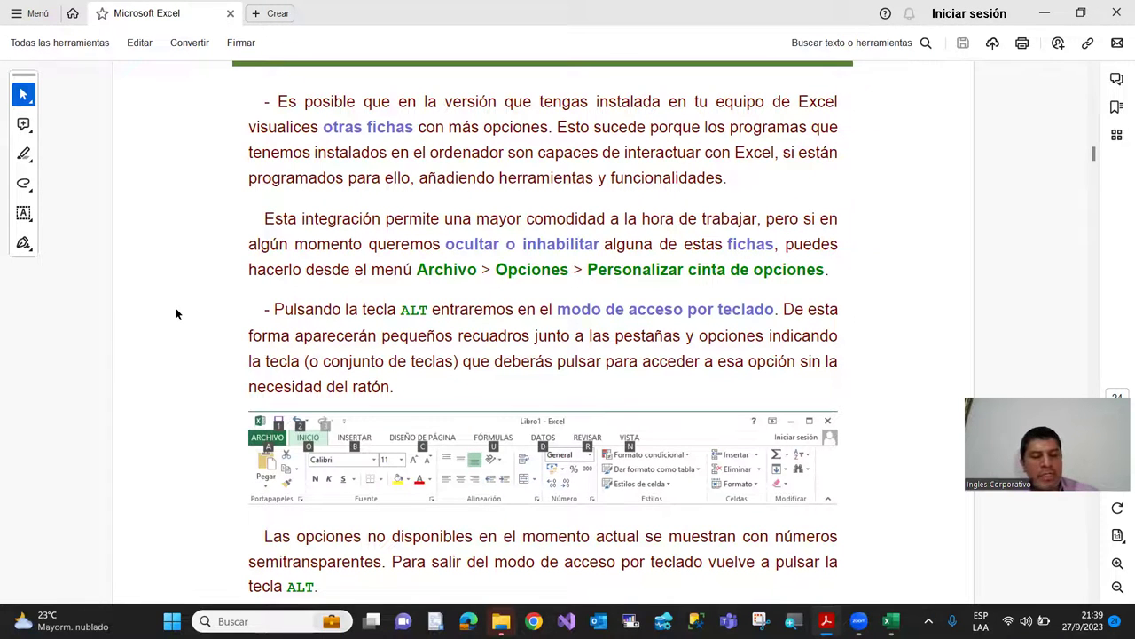
Inspect the Insertar and Dibujar groups in Personalizar cinta de opciones, cancel, then select C2.
key("alt+Tab")
left_click(26, 49)
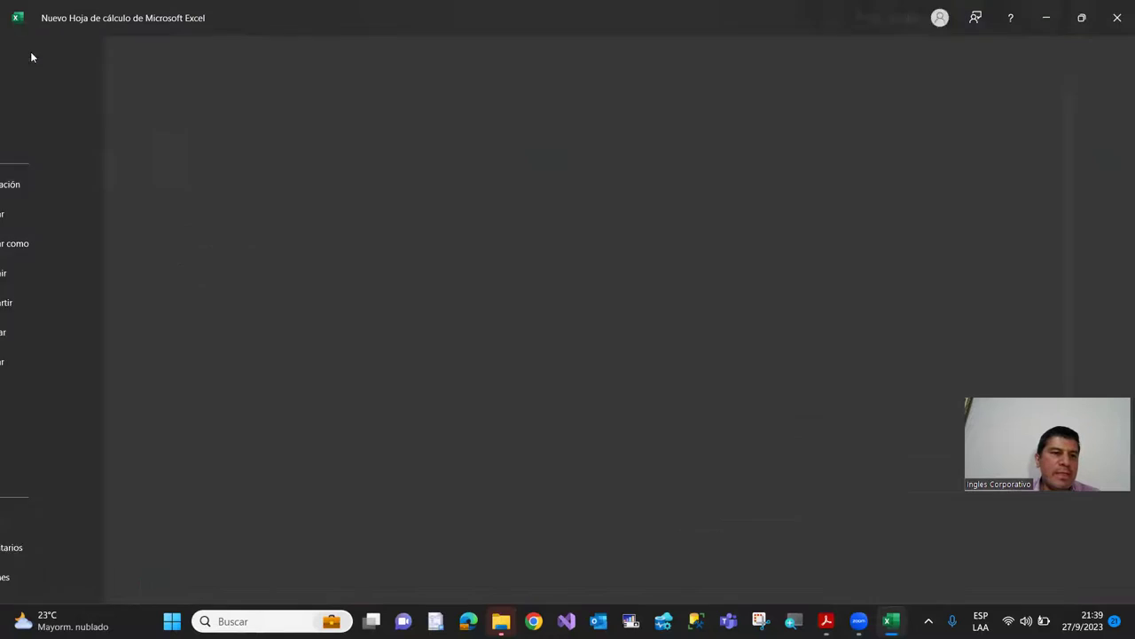
left_click(52, 577)
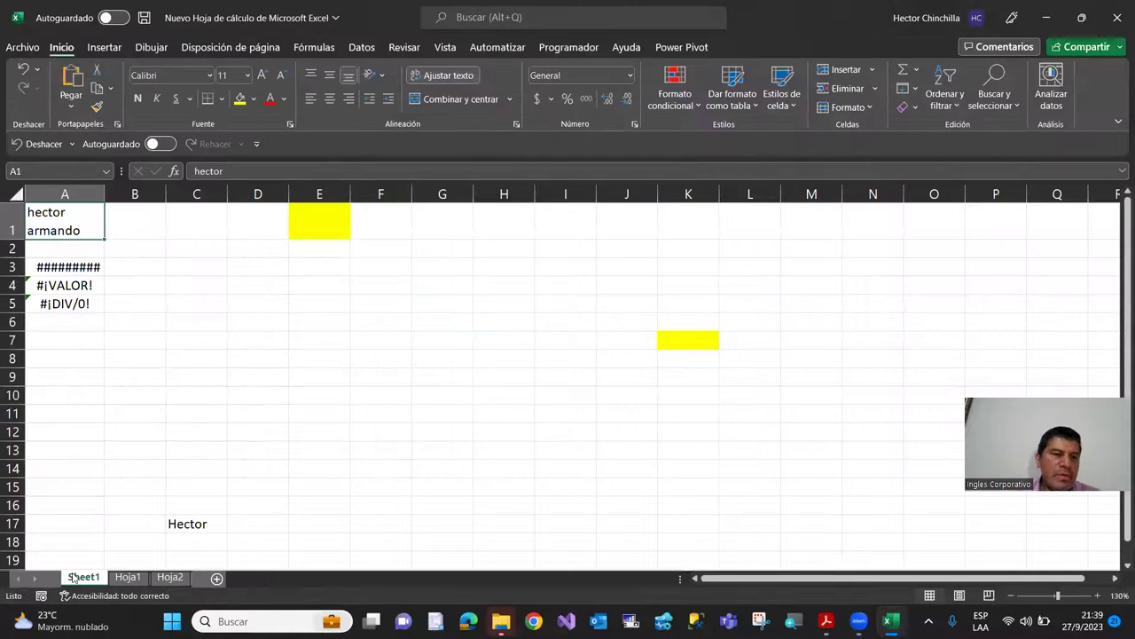
left_click(277, 254)
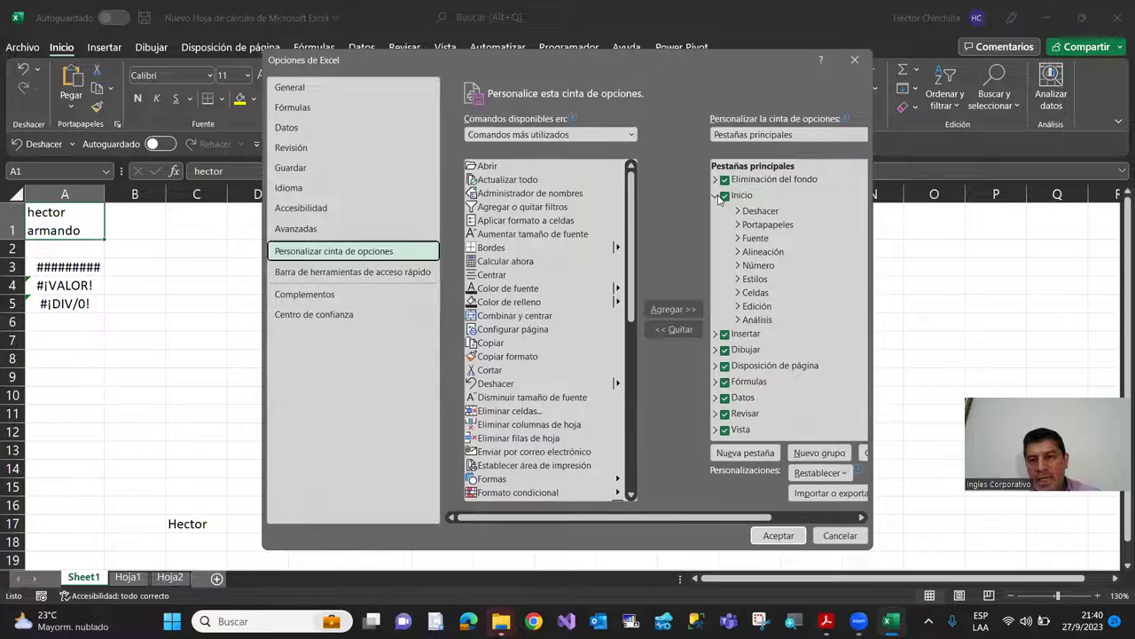
left_click(715, 334)
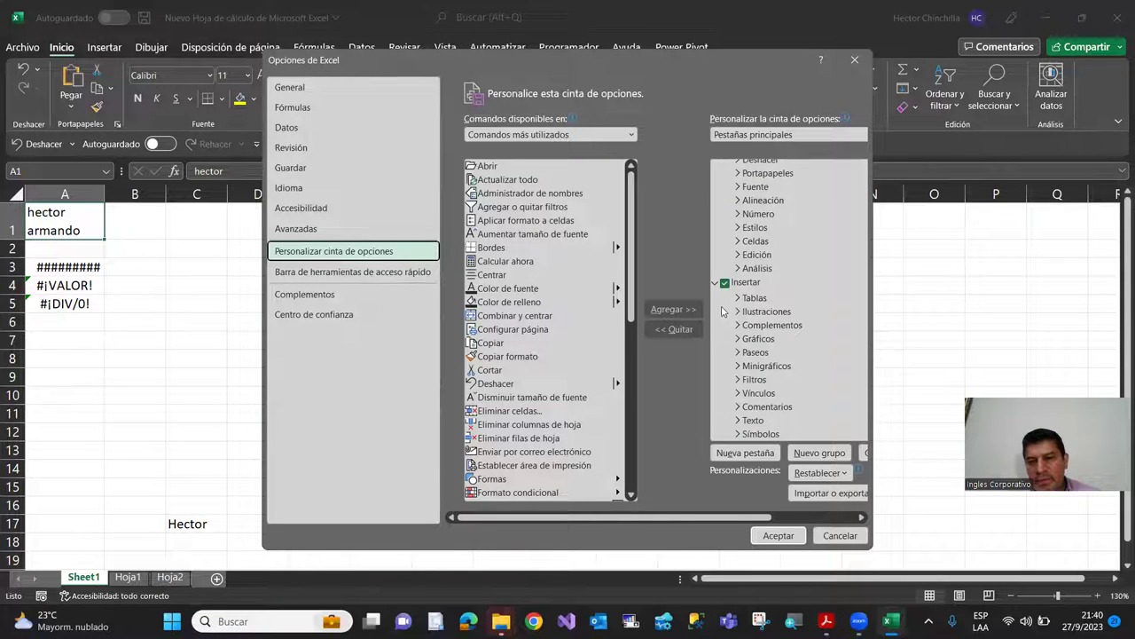
scroll(733, 327, "down", 2)
left_click(715, 272)
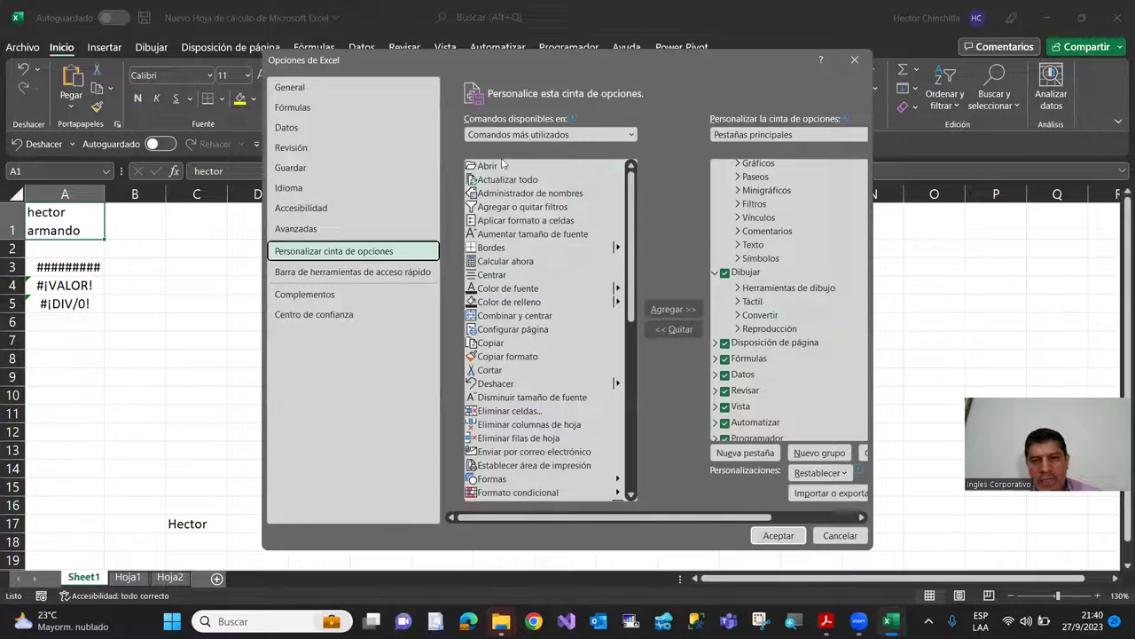
left_click(839, 535)
left_click(183, 252)
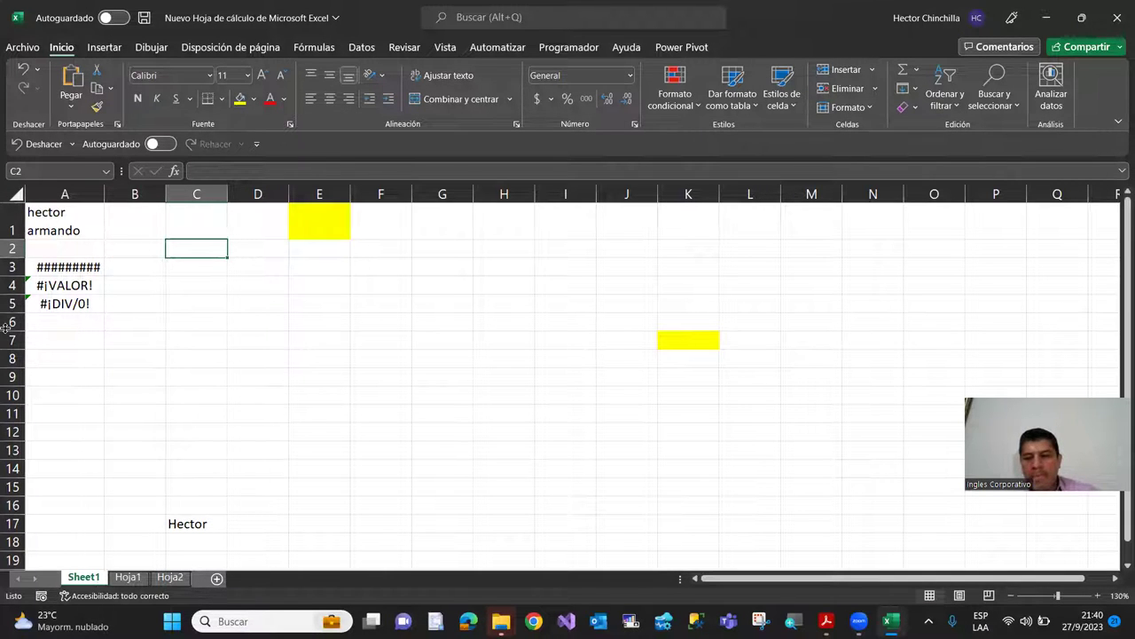
key("alt+Tab")
scroll(282, 317, "down", 2)
scroll(282, 318, "down", 2)
scroll(283, 318, "down", 2)
scroll(282, 318, "down", 2)
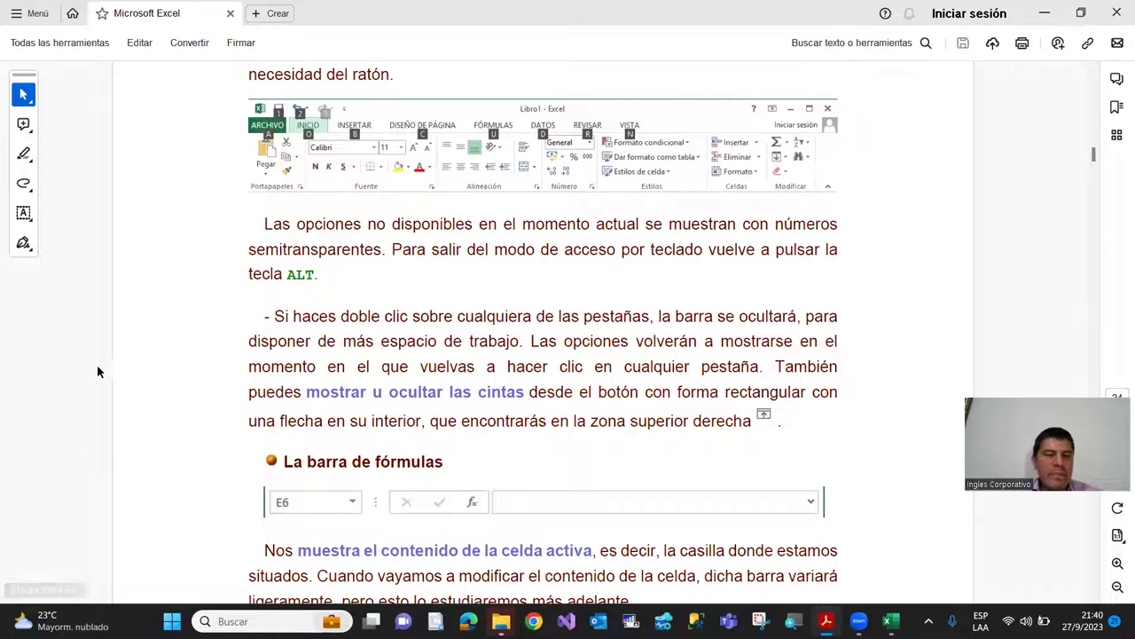
key("alt+Tab")
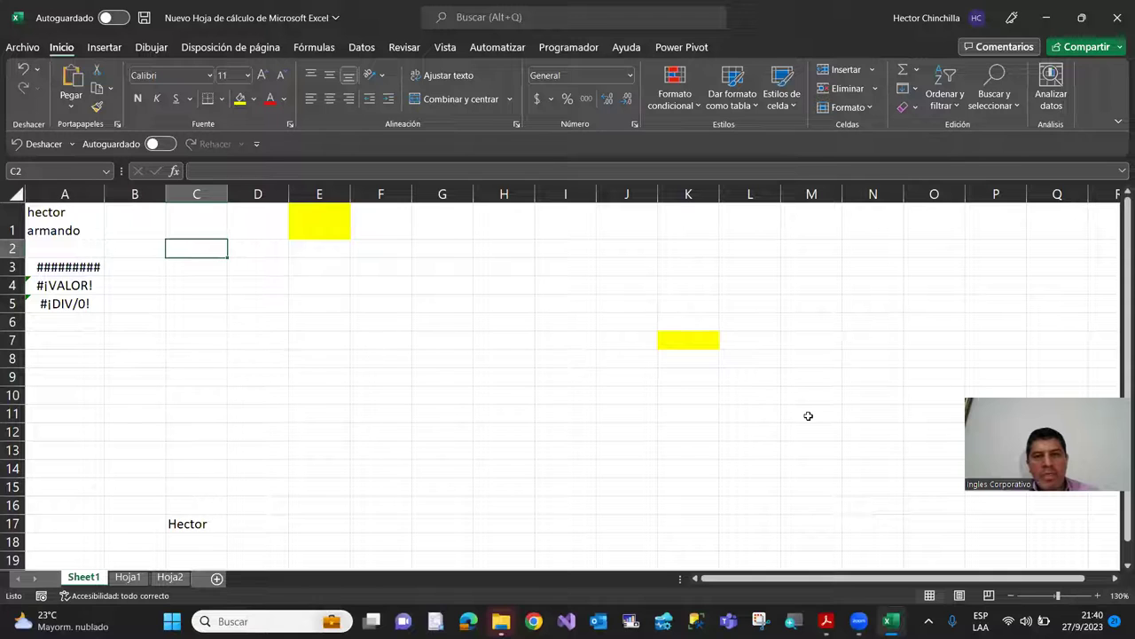
Select B7, show and hide the Alt KeyTips twice, then switch to the tutorial PDF.
left_click(147, 341)
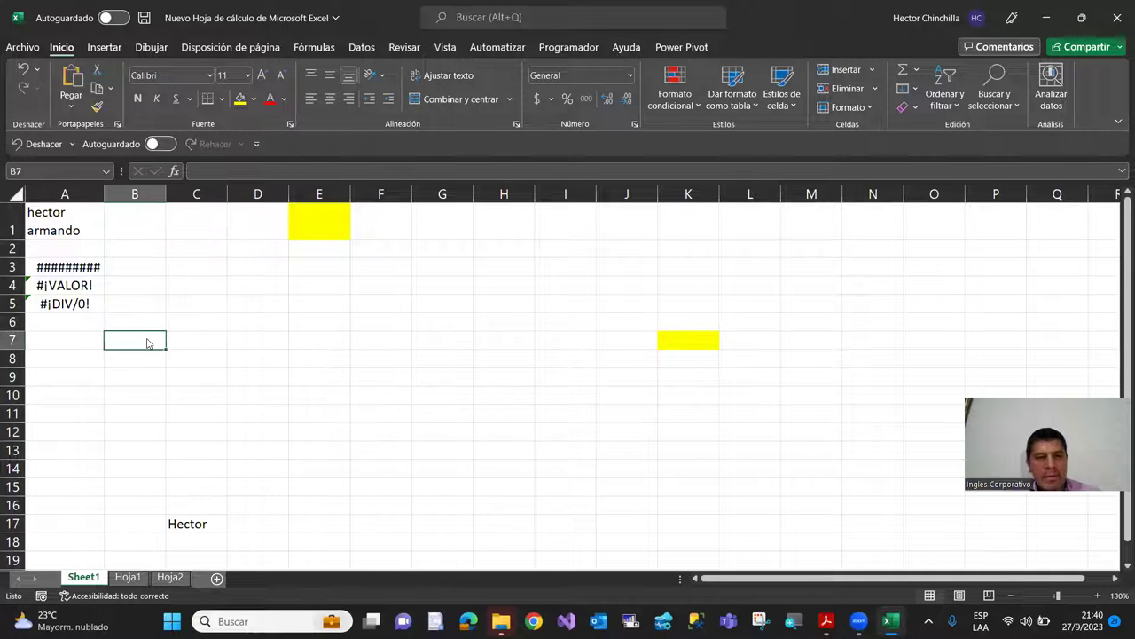
key("alt")
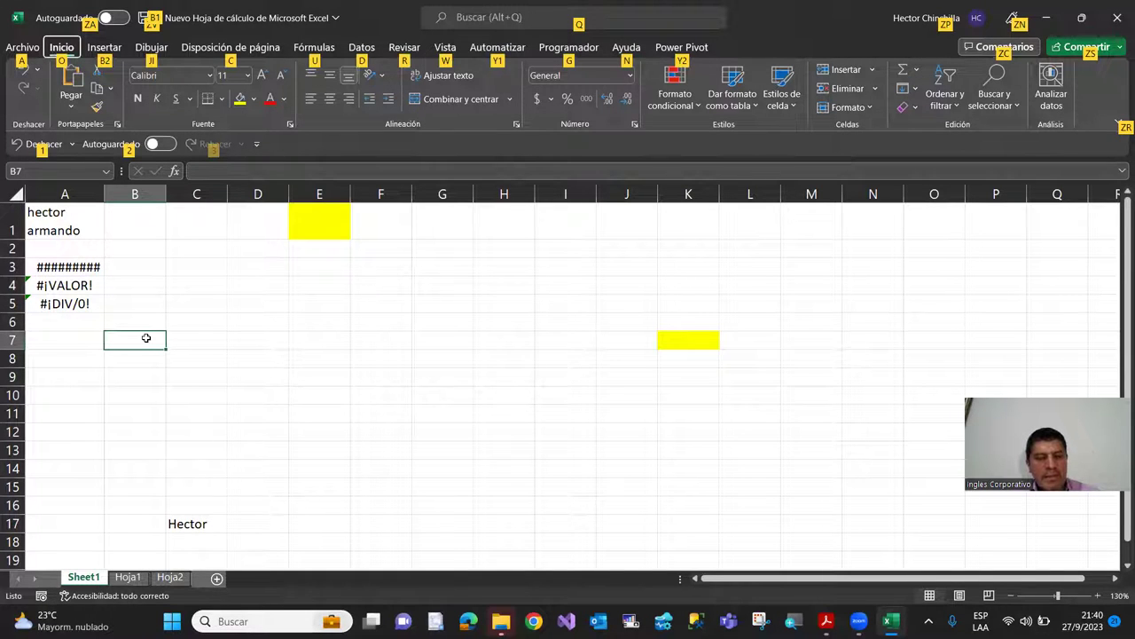
key("Escape")
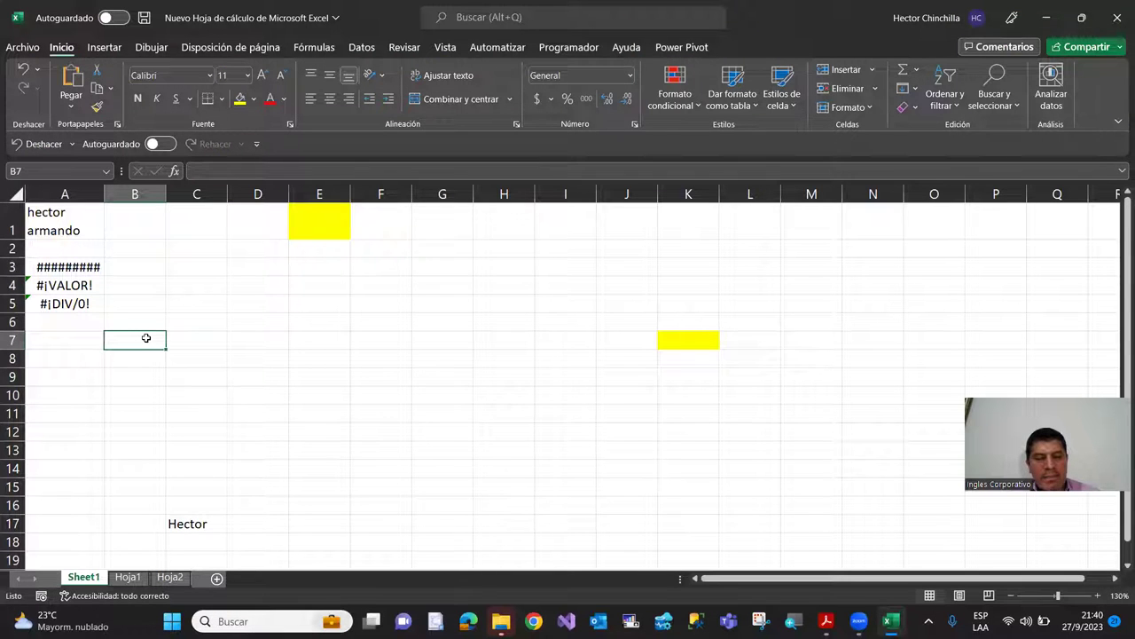
key("alt")
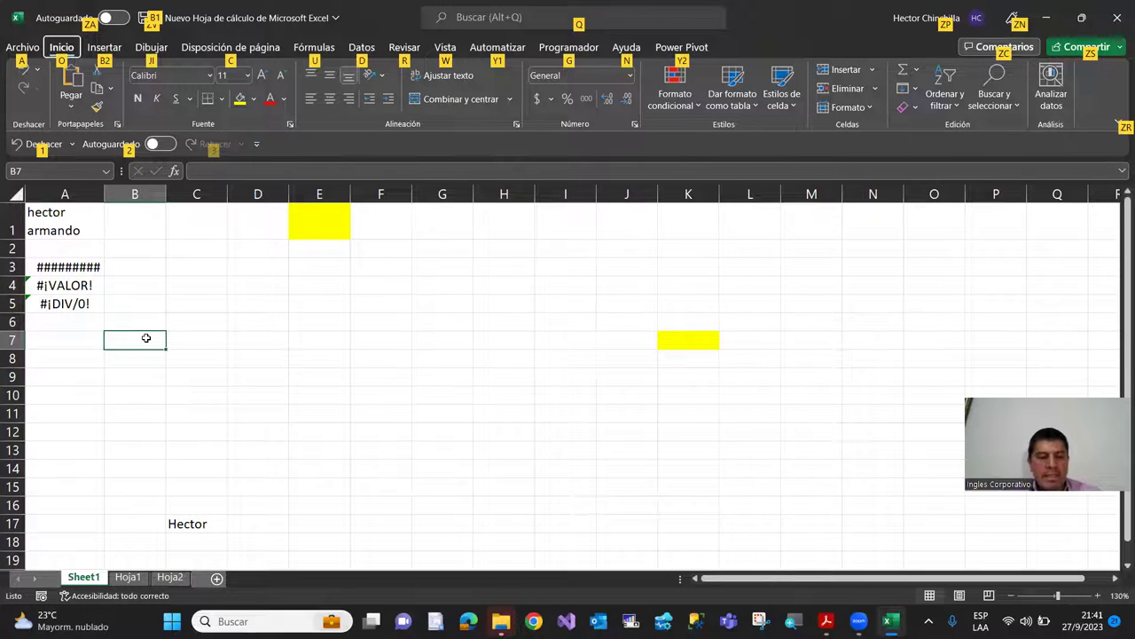
key("Escape")
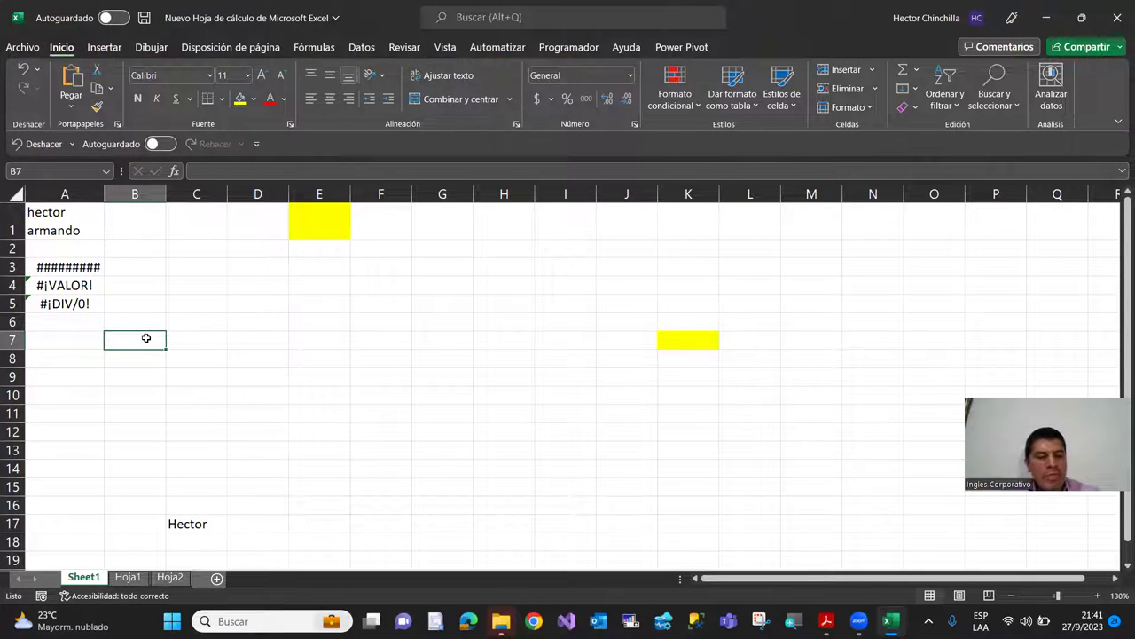
key("alt+Tab")
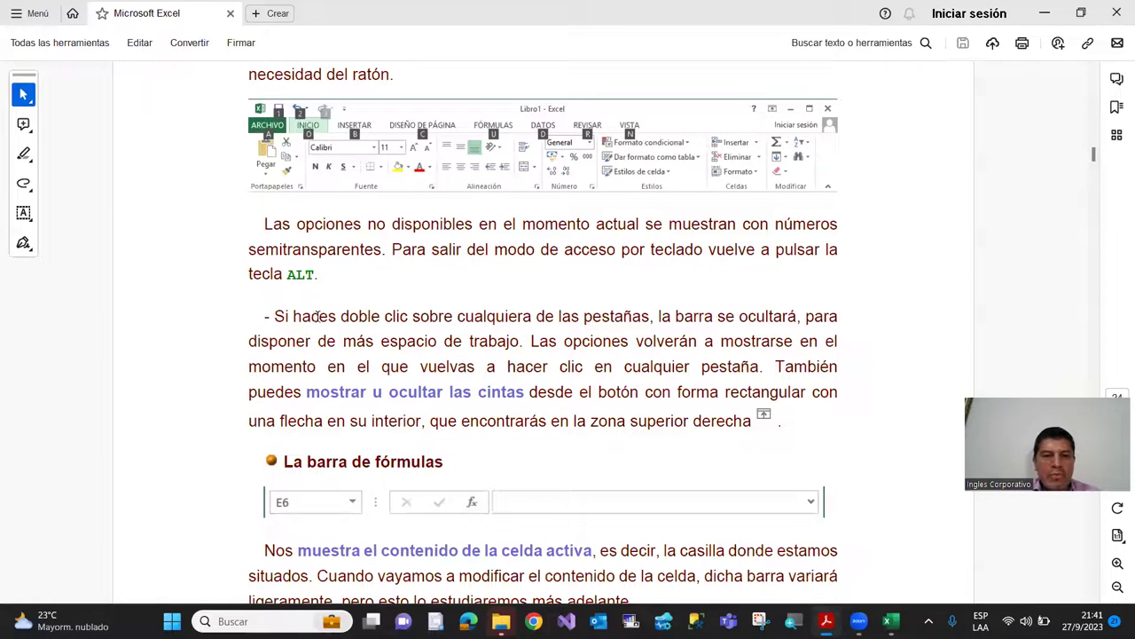
Scroll the PDF through 'La barra de fórmulas' to the 'La barra de etiquetas' heading.
scroll(278, 306, "down", 2)
scroll(278, 307, "down", 3)
scroll(280, 307, "down", 3)
scroll(285, 316, "down", 2)
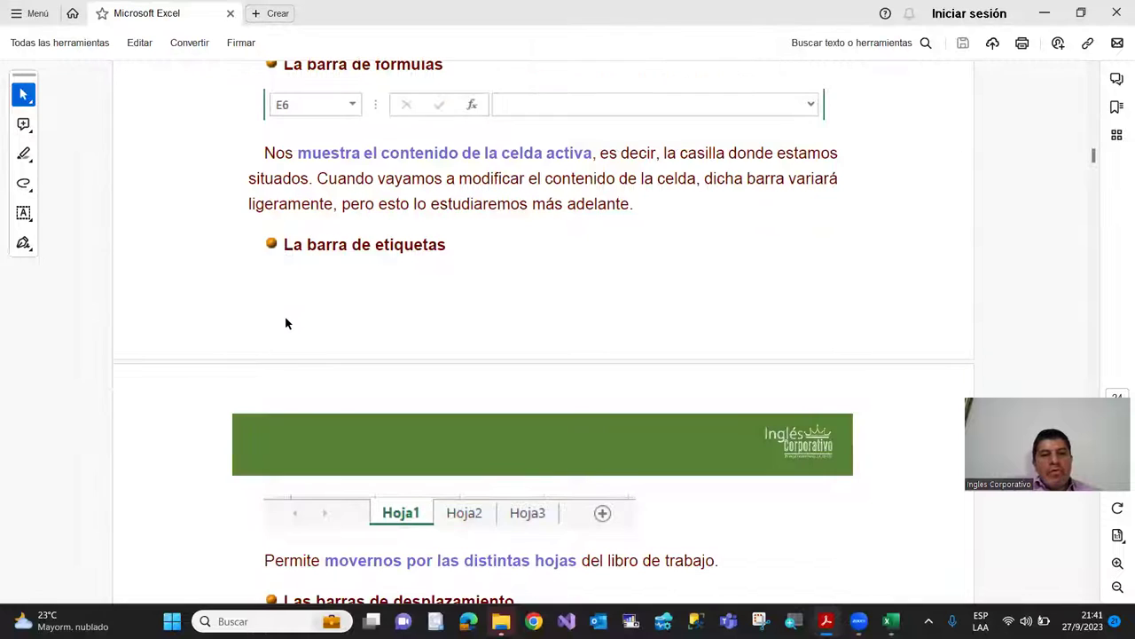
scroll(285, 316, "up", 2)
scroll(285, 316, "down", 2)
scroll(285, 316, "up", 2)
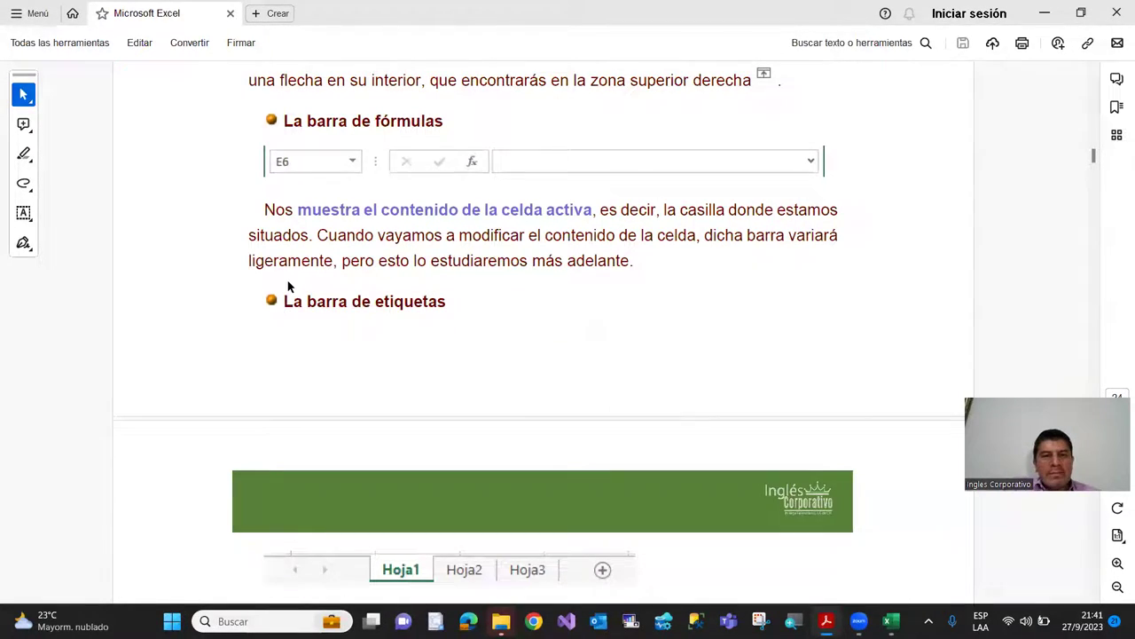
scroll(298, 258, "up", 1)
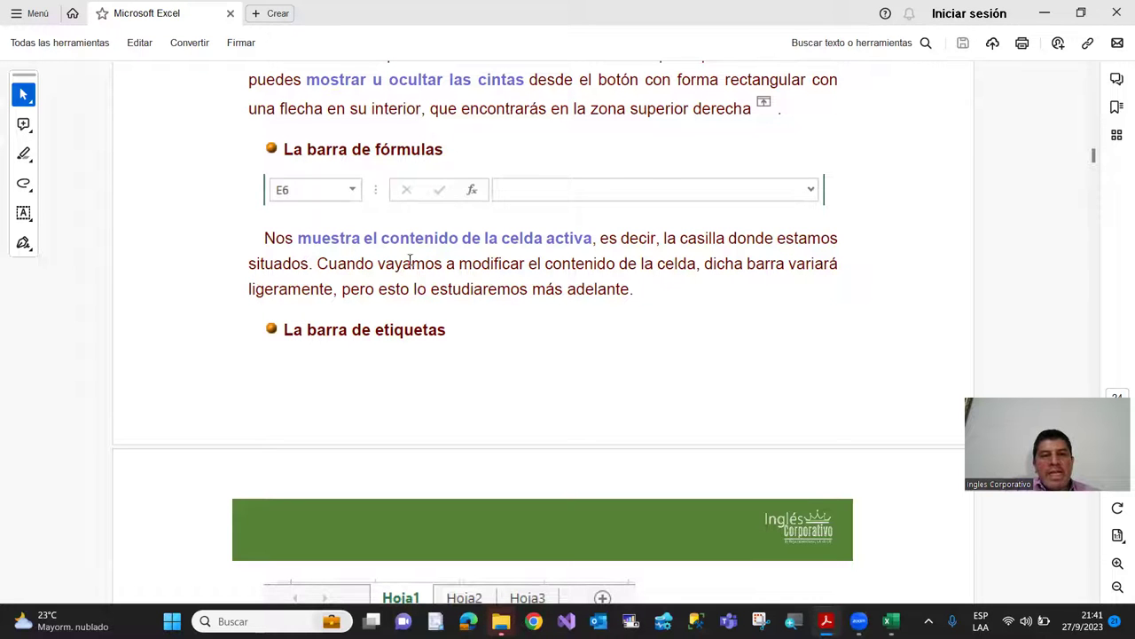
scroll(404, 280, "down", 3)
scroll(404, 279, "up", 1)
scroll(403, 279, "up", 1)
scroll(403, 279, "up", 1)
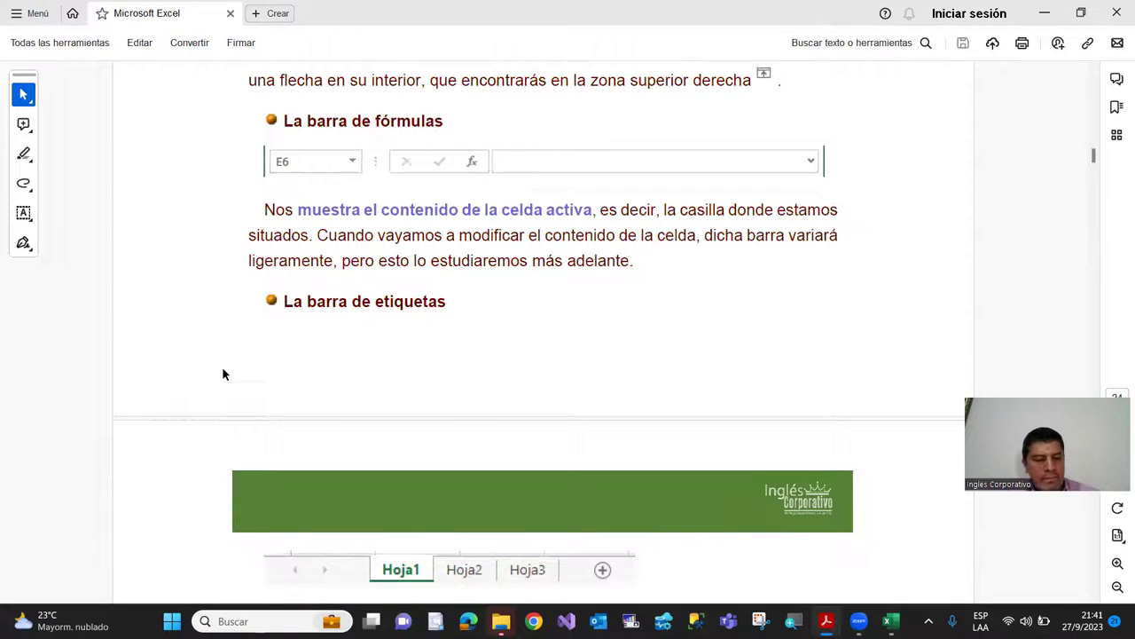
Switch between Excel and the tutorial PDF, ending on the Excel workbook.
key("alt+Tab")
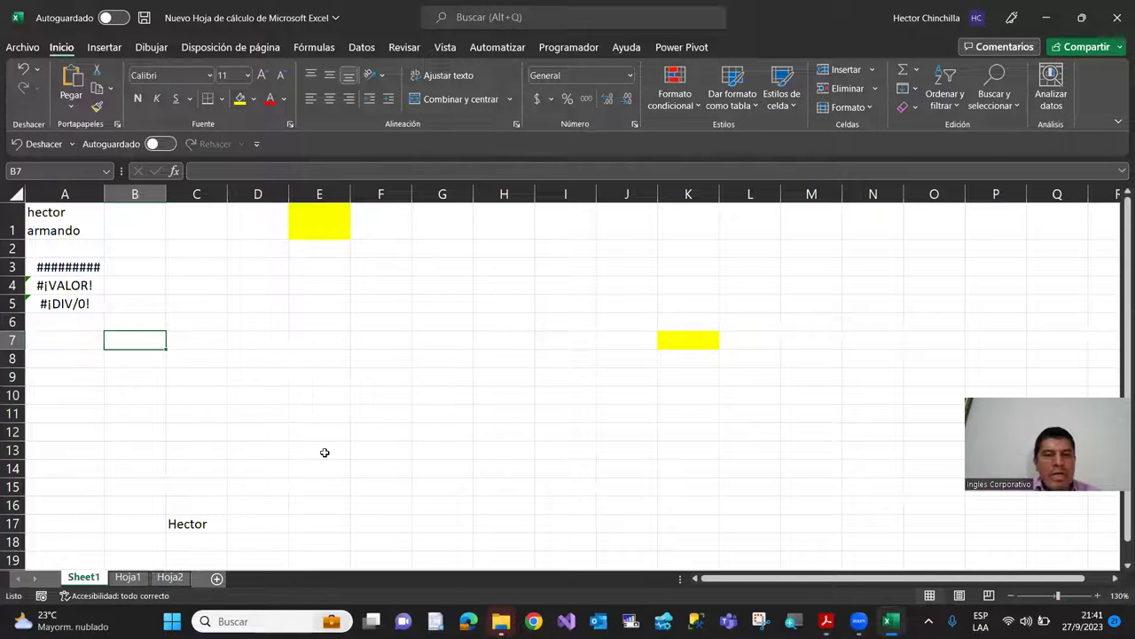
key("alt+Tab")
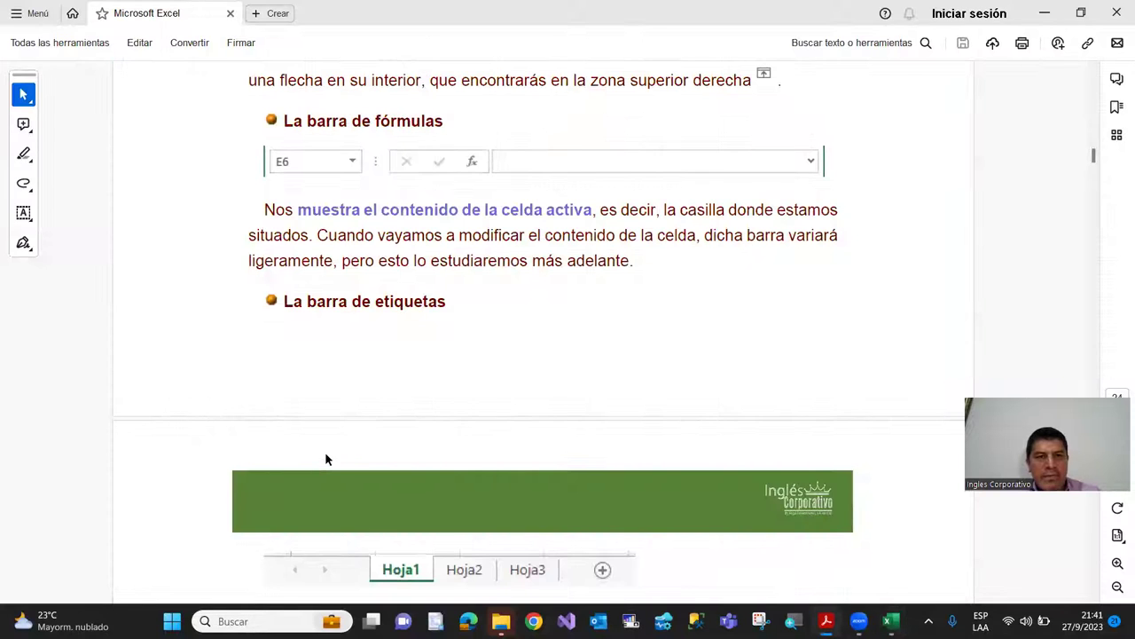
key("alt+Tab")
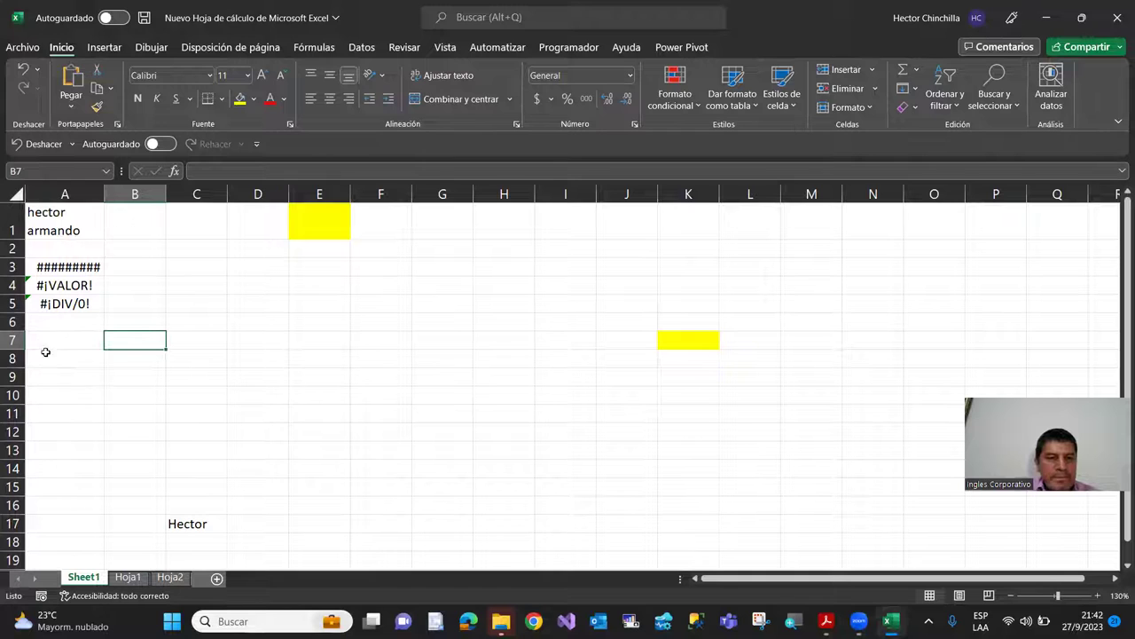
Check cell A1, then enter a first name in empty cell A9.
left_click(75, 220)
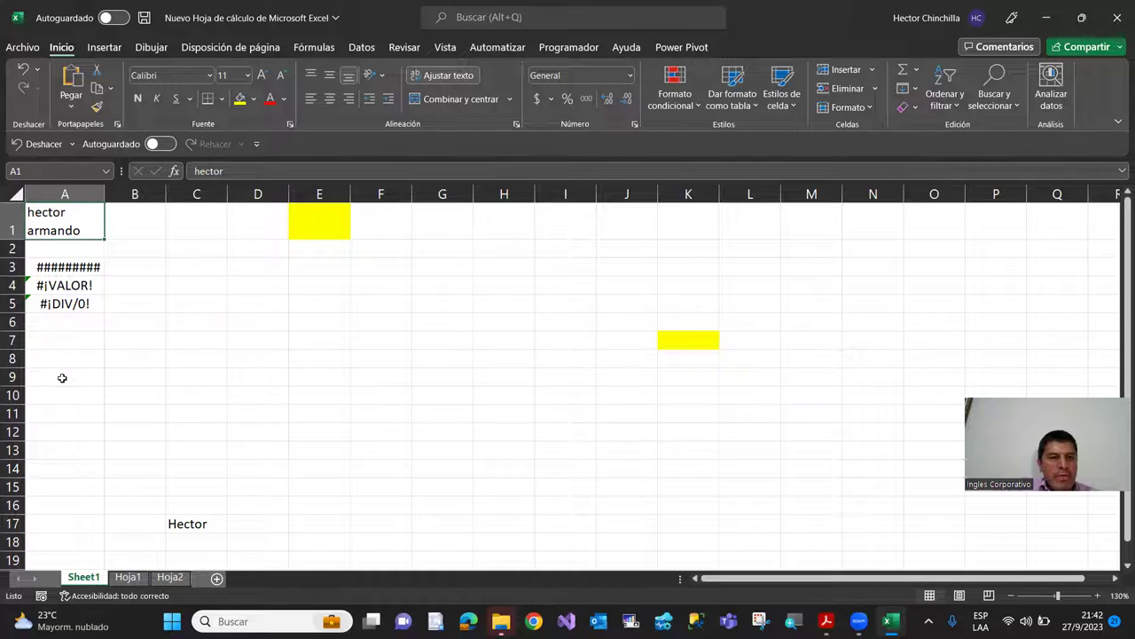
left_click(62, 378)
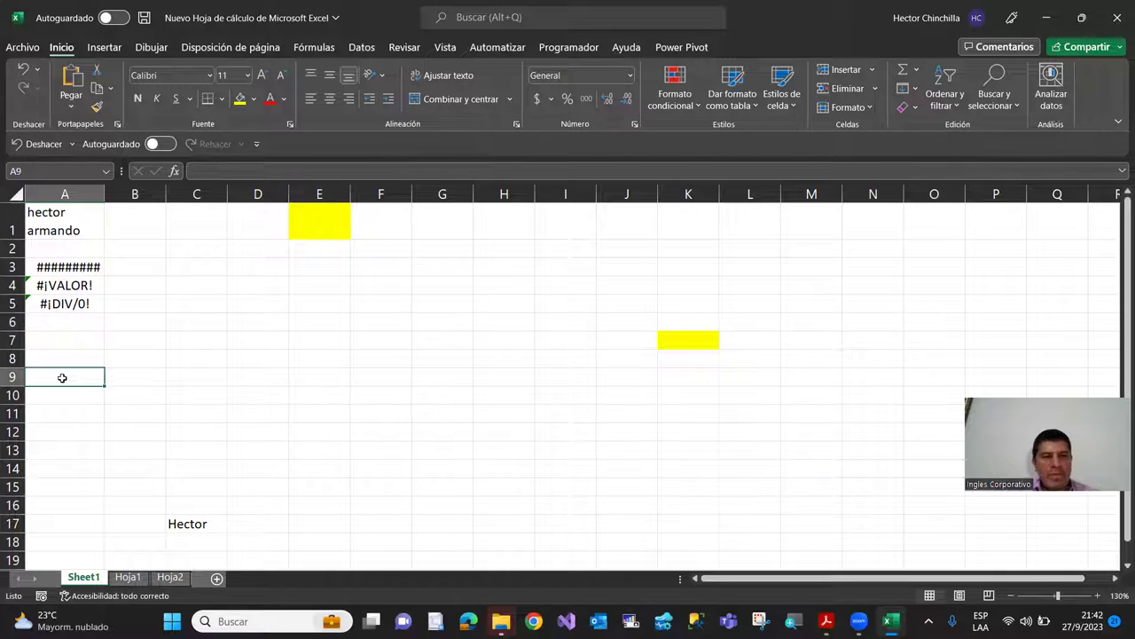
type("Anita")
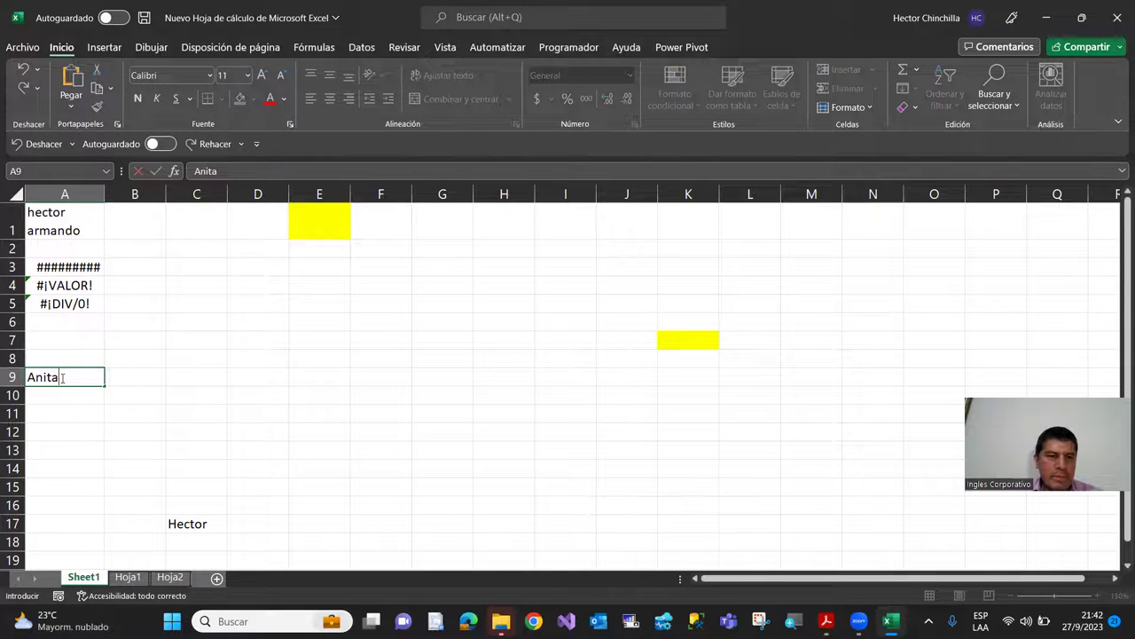
key("Return")
Overwrite A9 with a different first name.
left_click(62, 377)
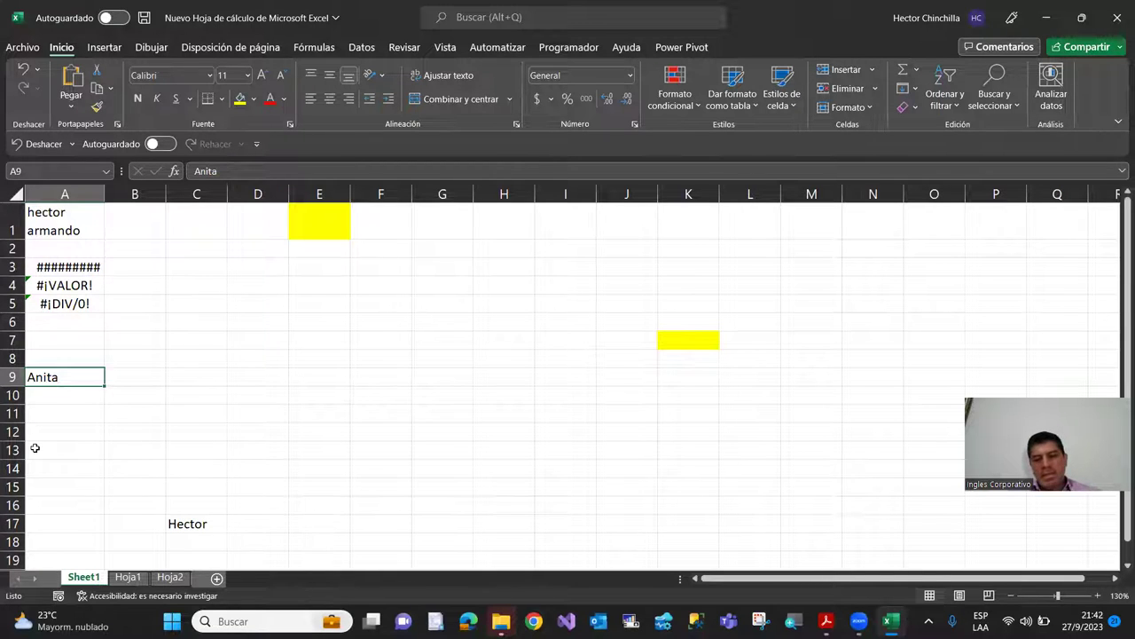
key("Up")
key("Down")
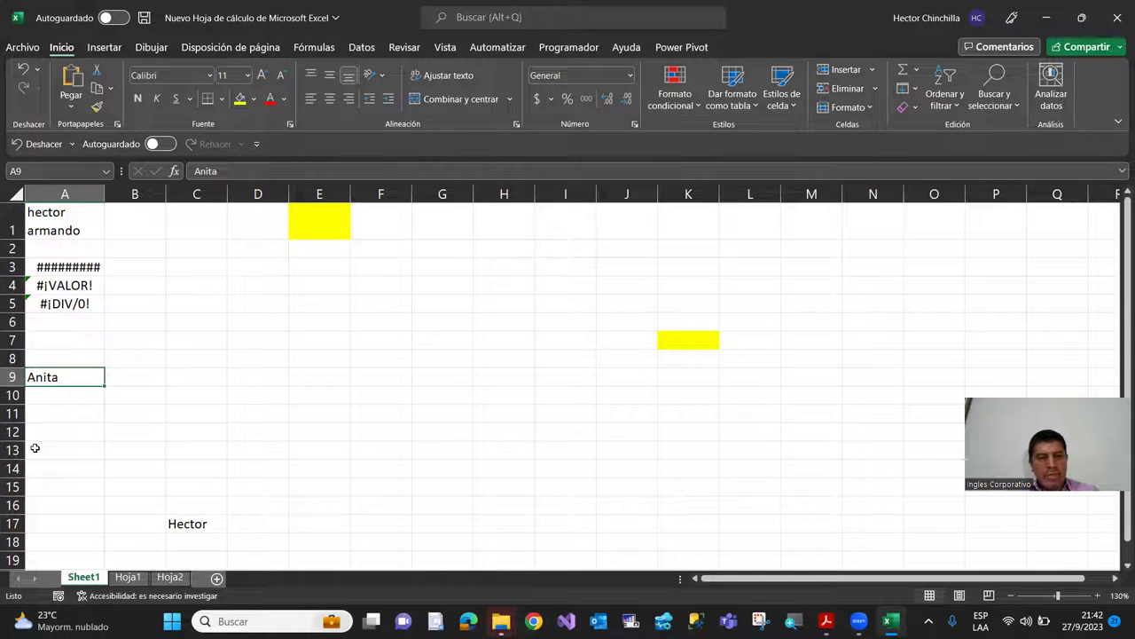
type("Armando")
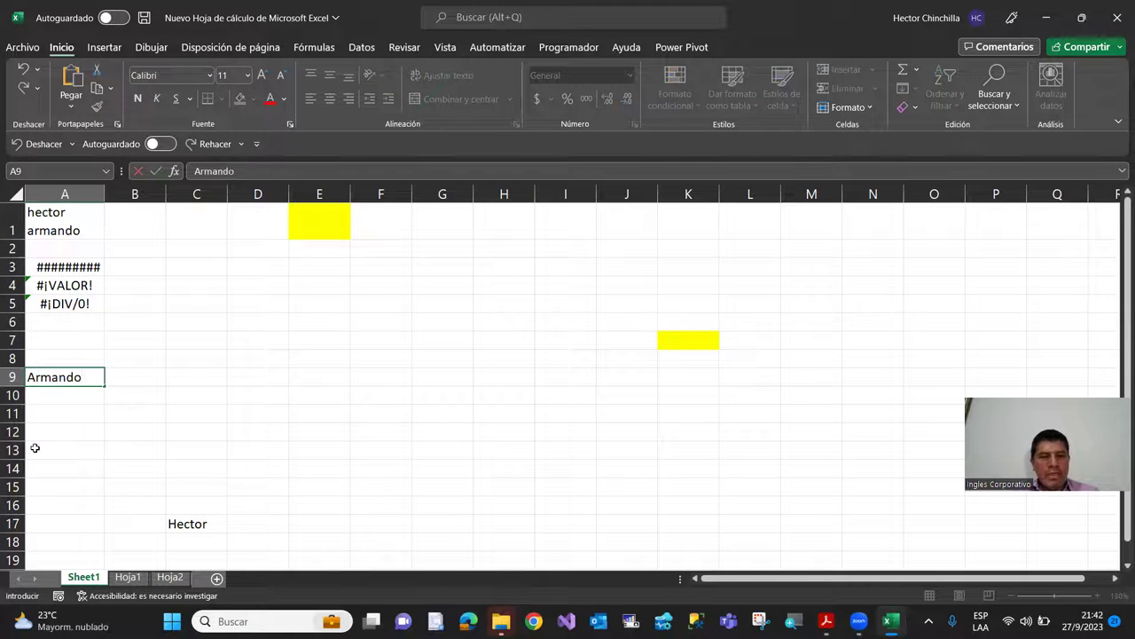
key("Return")
Append the surname to A9's first name using the formula bar.
key("Up")
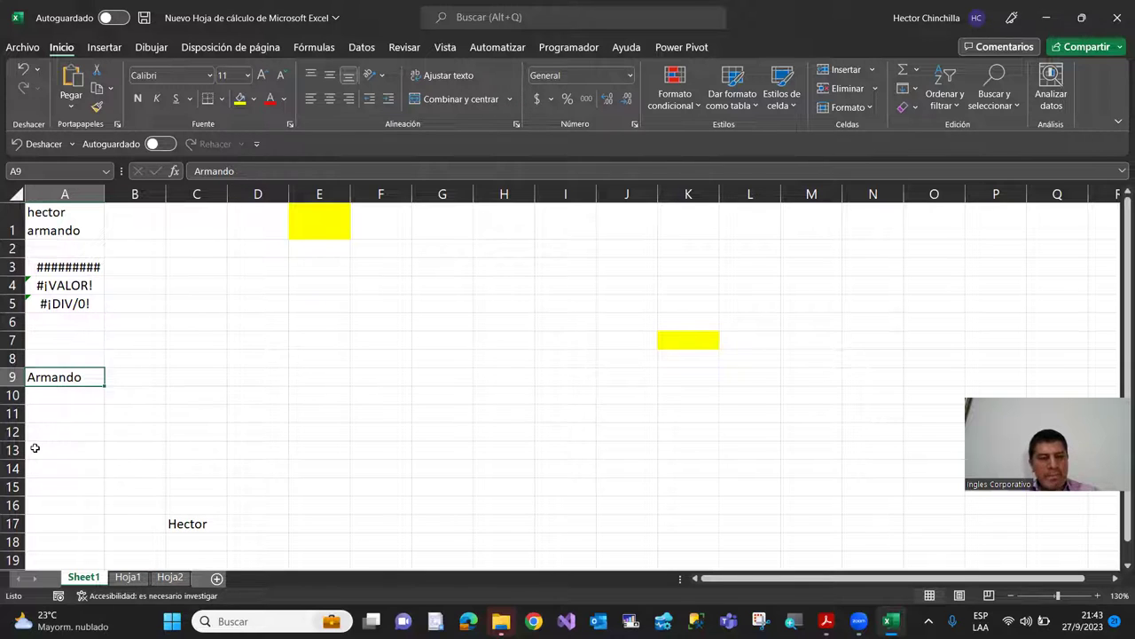
double_click(86, 378)
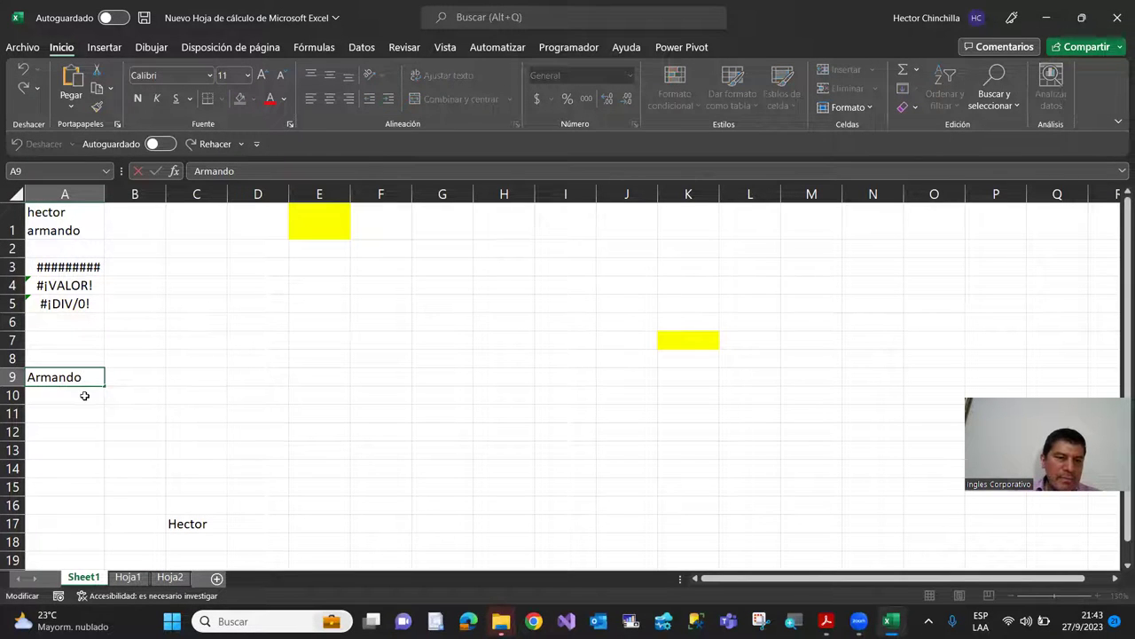
left_click(85, 396)
left_click(69, 378)
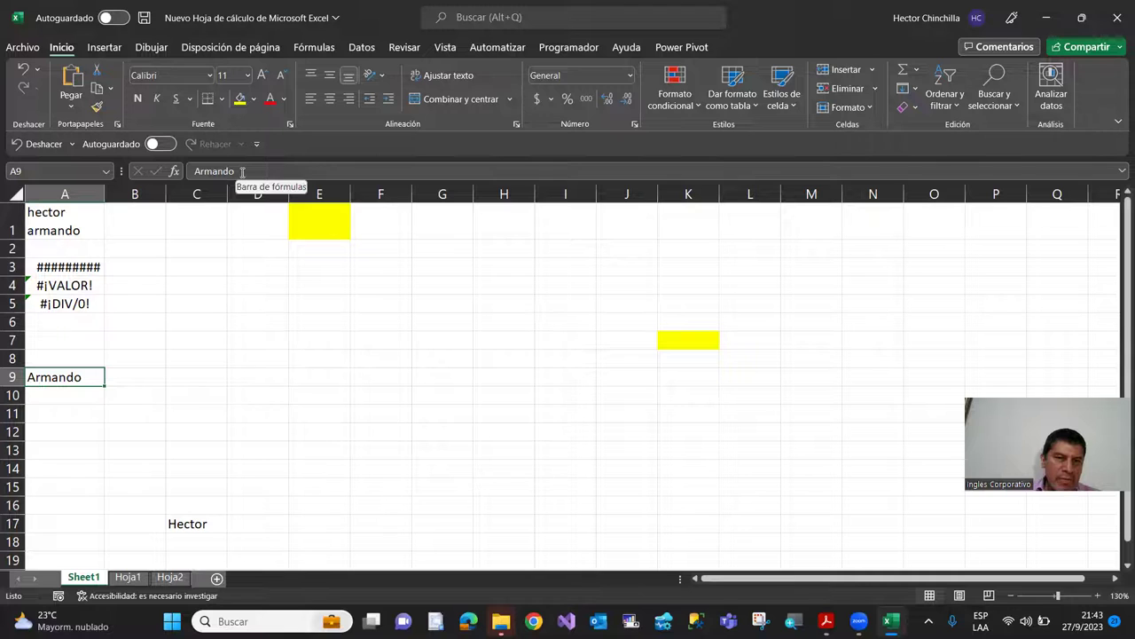
left_click(242, 171)
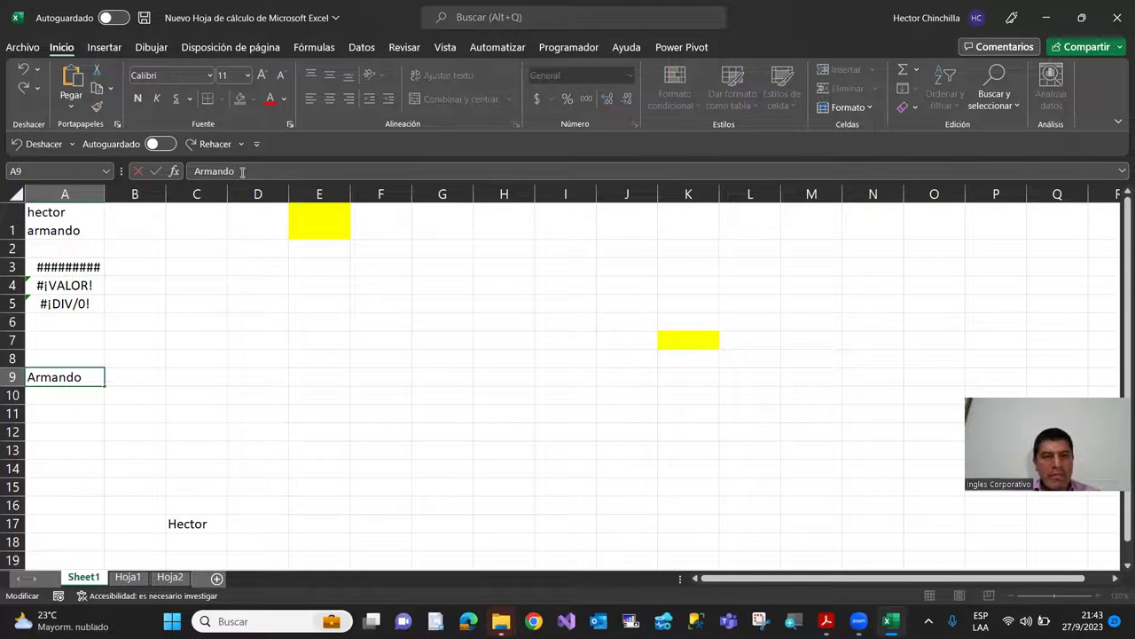
type(" Chinchilla")
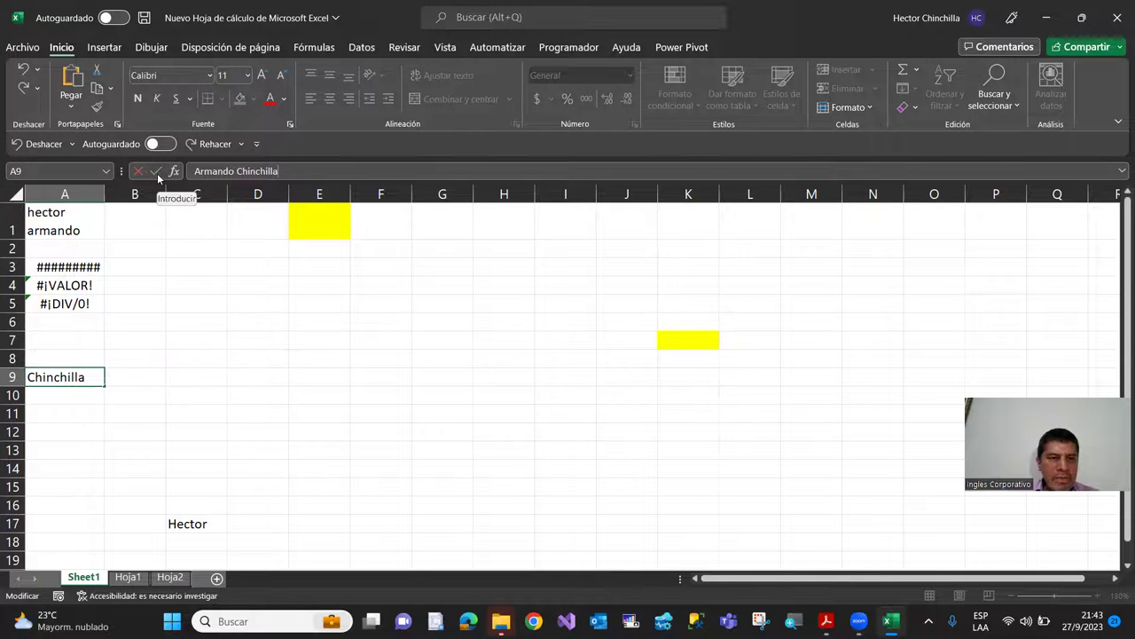
left_click(157, 173)
left_click(69, 414)
left_click(68, 381)
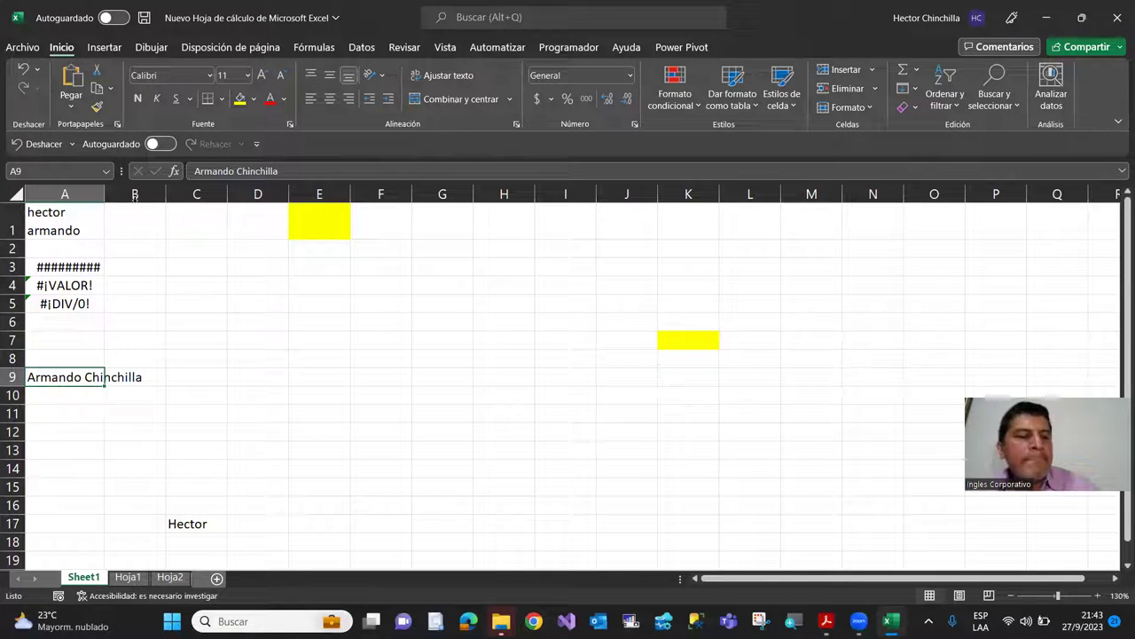
Scroll the PDF down to 'La barra de etiquetas', then return to Excel.
key("alt+Tab")
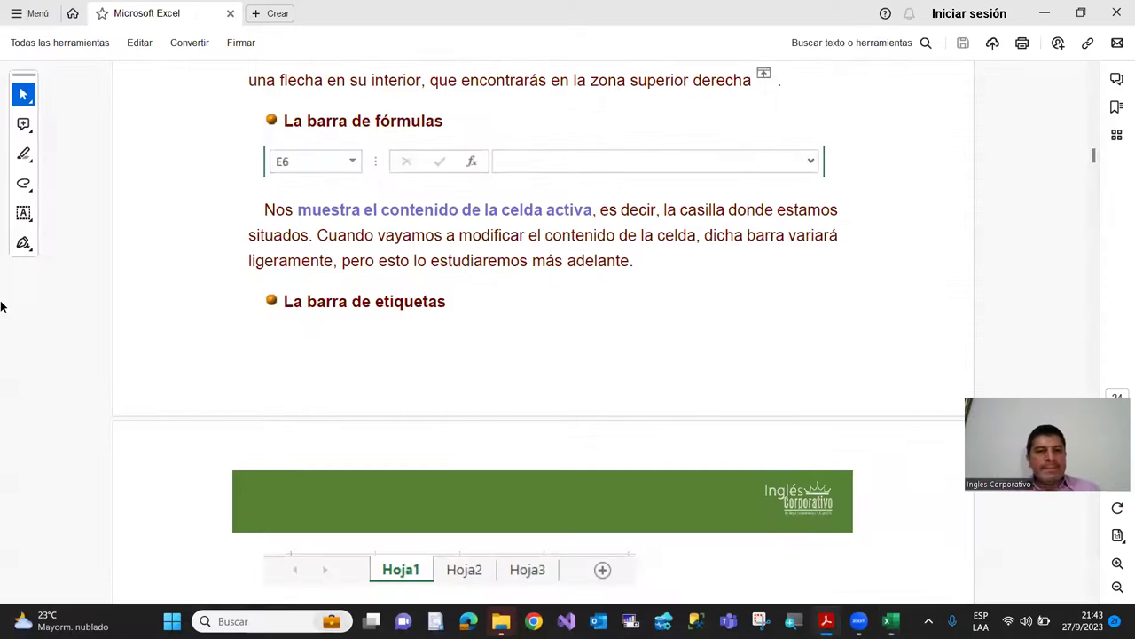
scroll(192, 307, "down", 1)
scroll(193, 307, "down", 1)
scroll(195, 308, "down", 1)
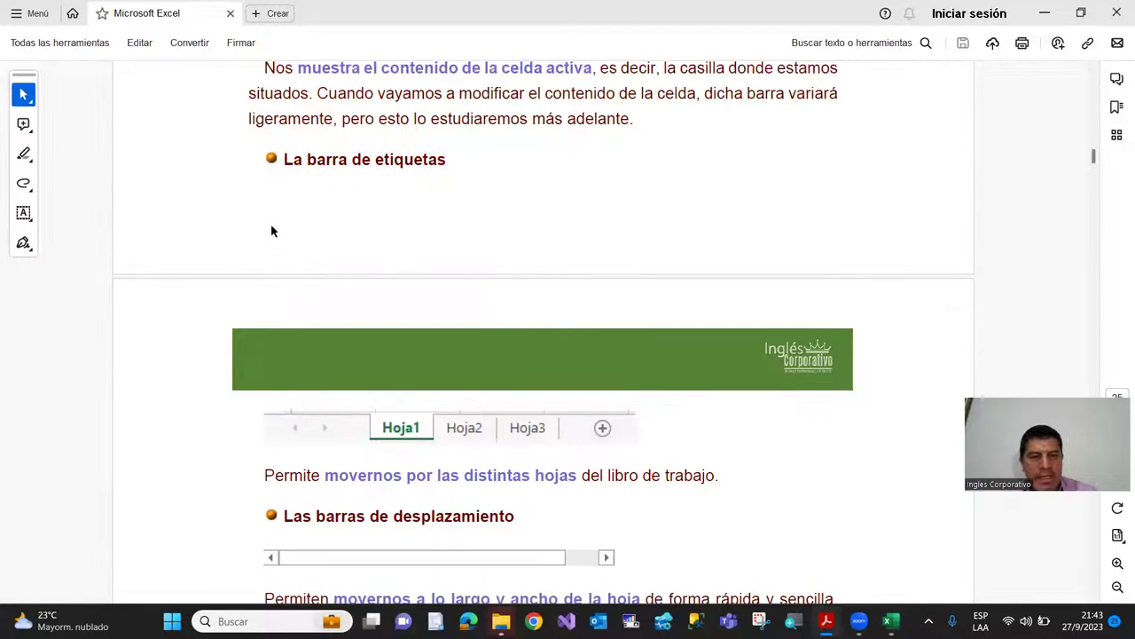
scroll(155, 321, "down", 1)
scroll(158, 327, "down", 1)
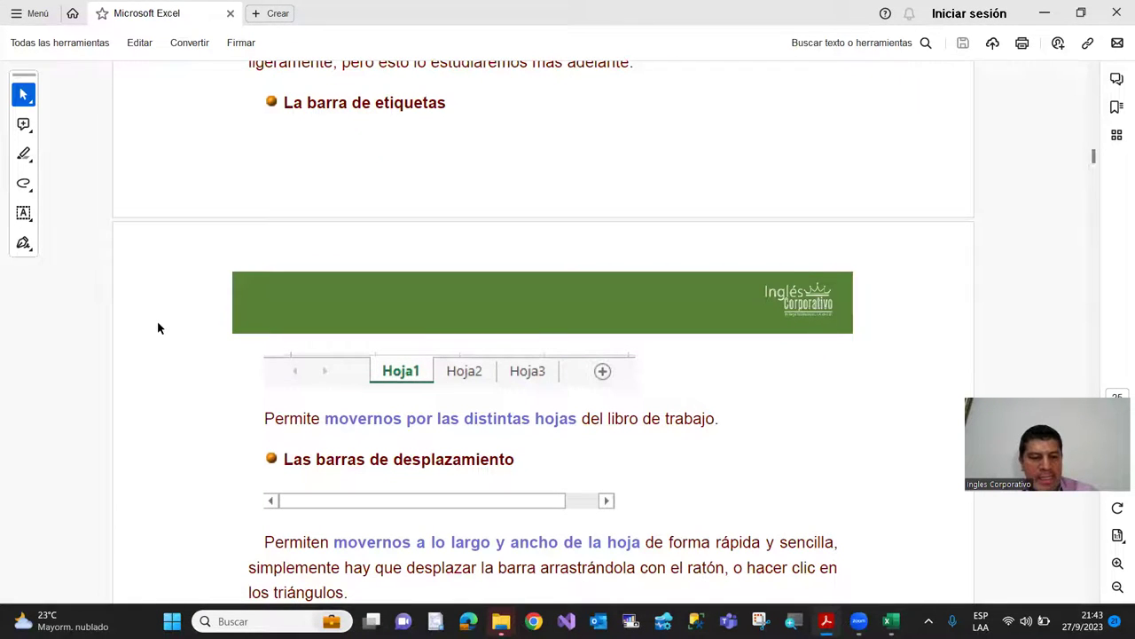
key("alt+Tab")
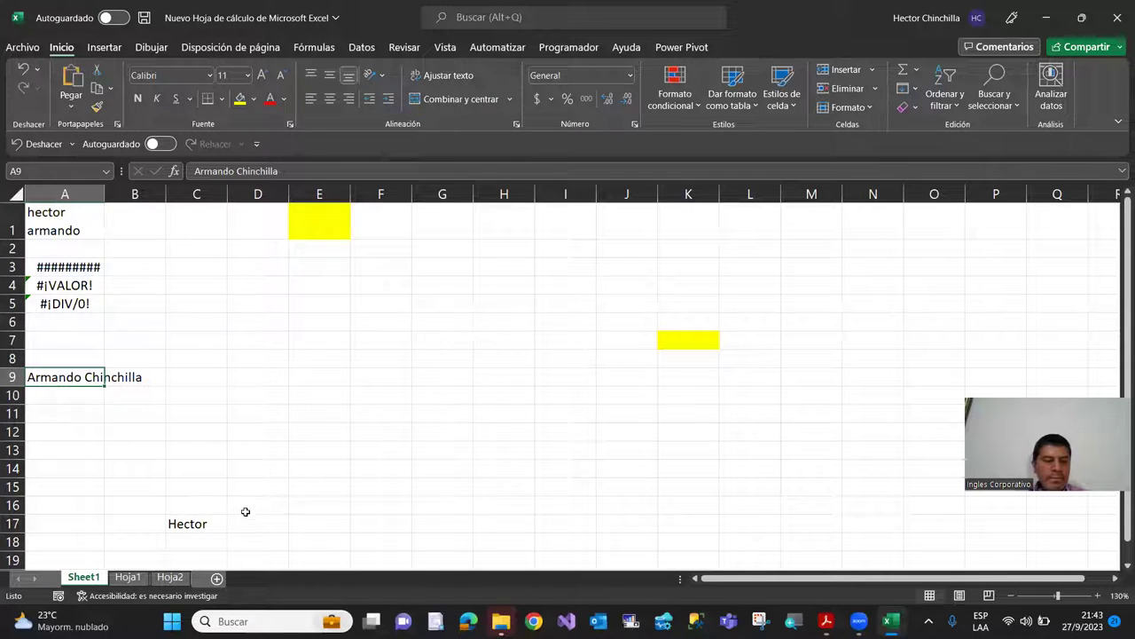
Look through the Hoja1, Hoja2 and Sheet1 tabs, ending on Hoja2.
left_click(127, 579)
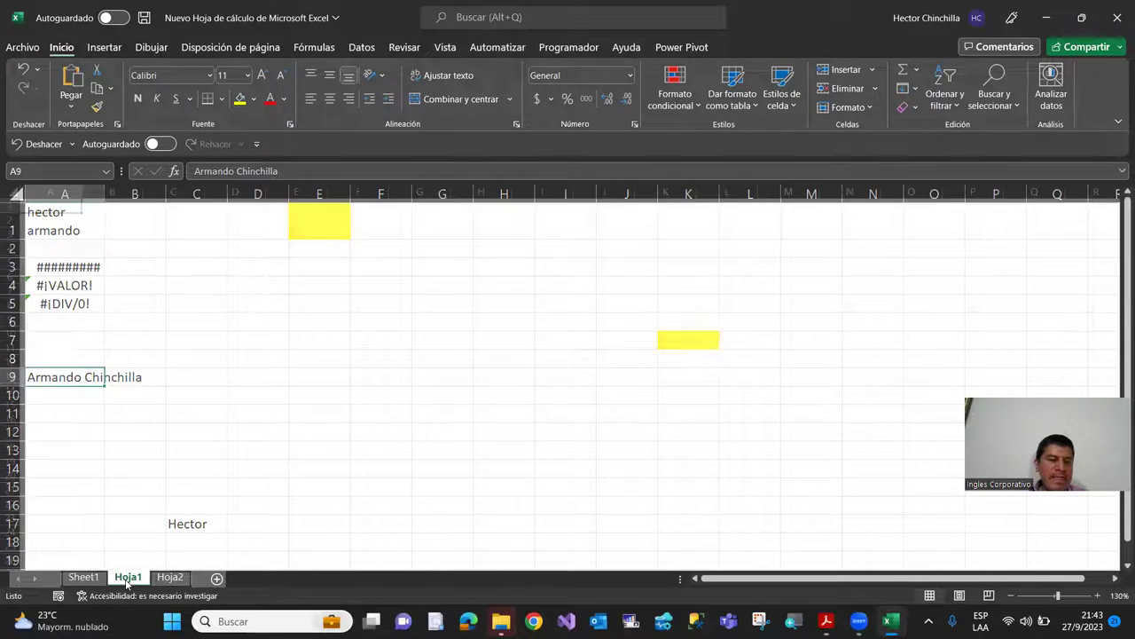
left_click(165, 579)
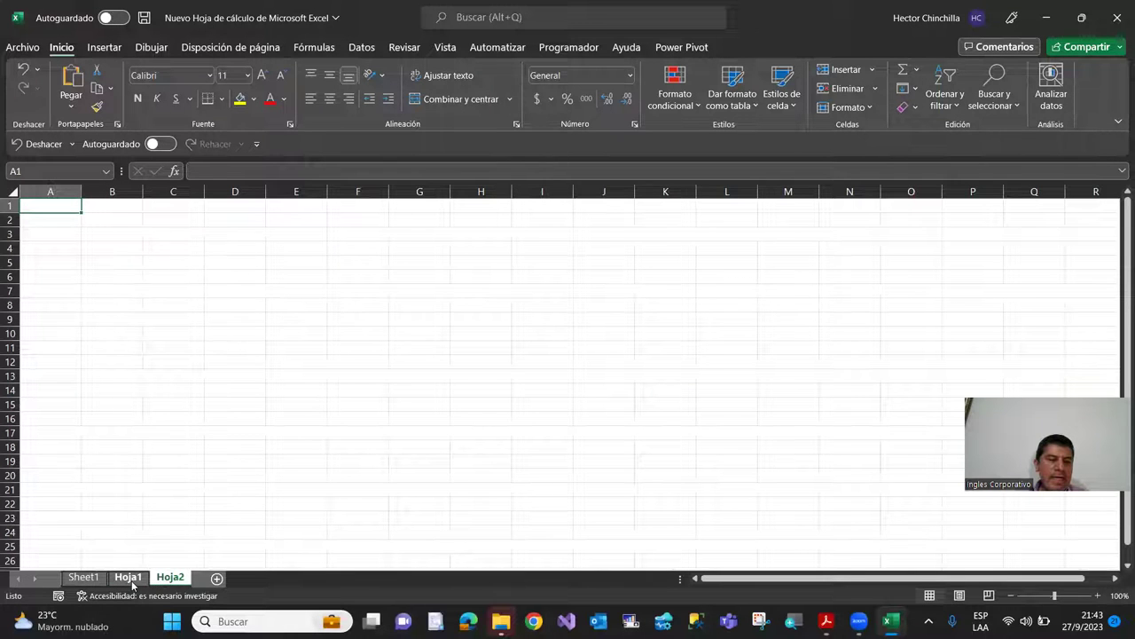
left_click(133, 582)
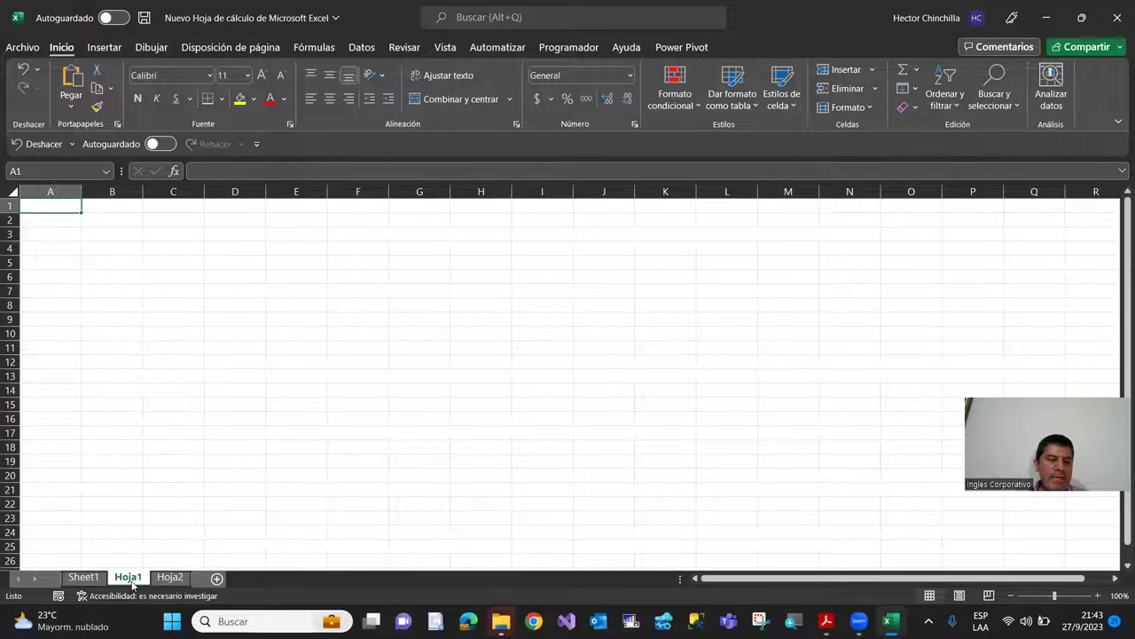
left_click(85, 578)
left_click(127, 579)
left_click(165, 578)
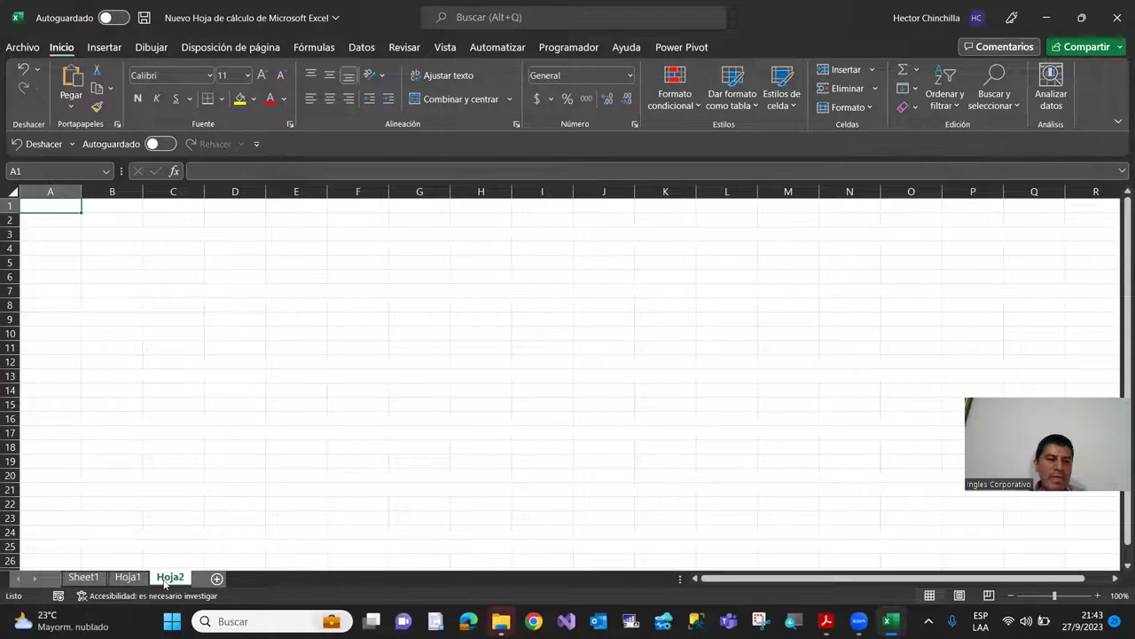
Add four new sheets, Hoja3, Hoja4, Hoja5 and Hoja6.
left_click(216, 579)
left_click(258, 578)
left_click(300, 578)
left_click(341, 578)
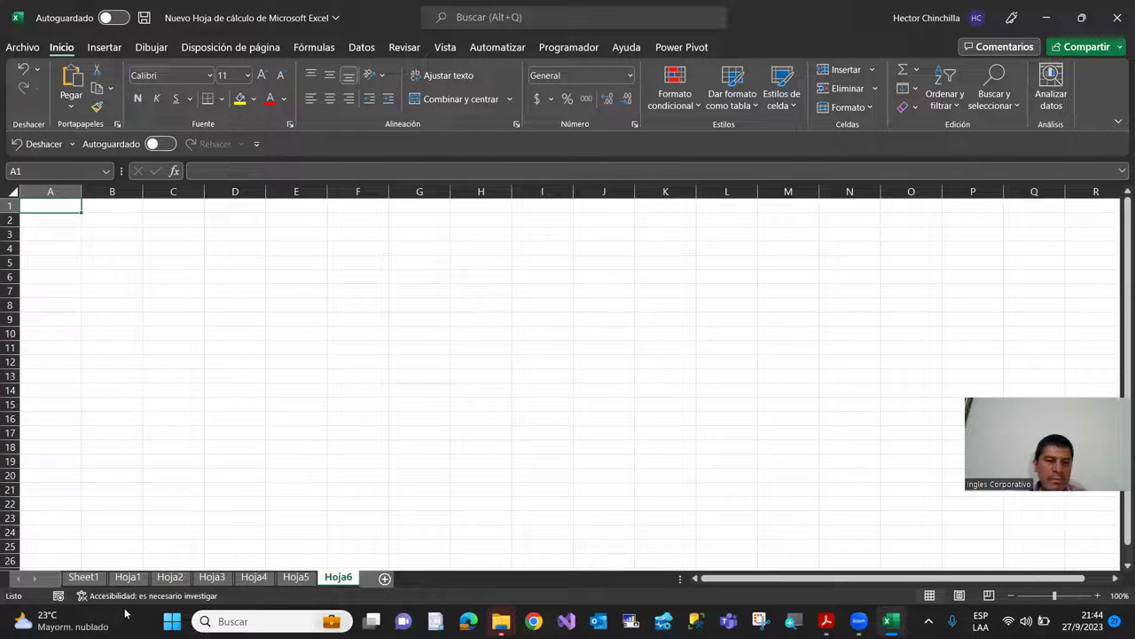
Return to the empty Hoja1 sheet and switch to the PDF guide.
left_click(129, 577)
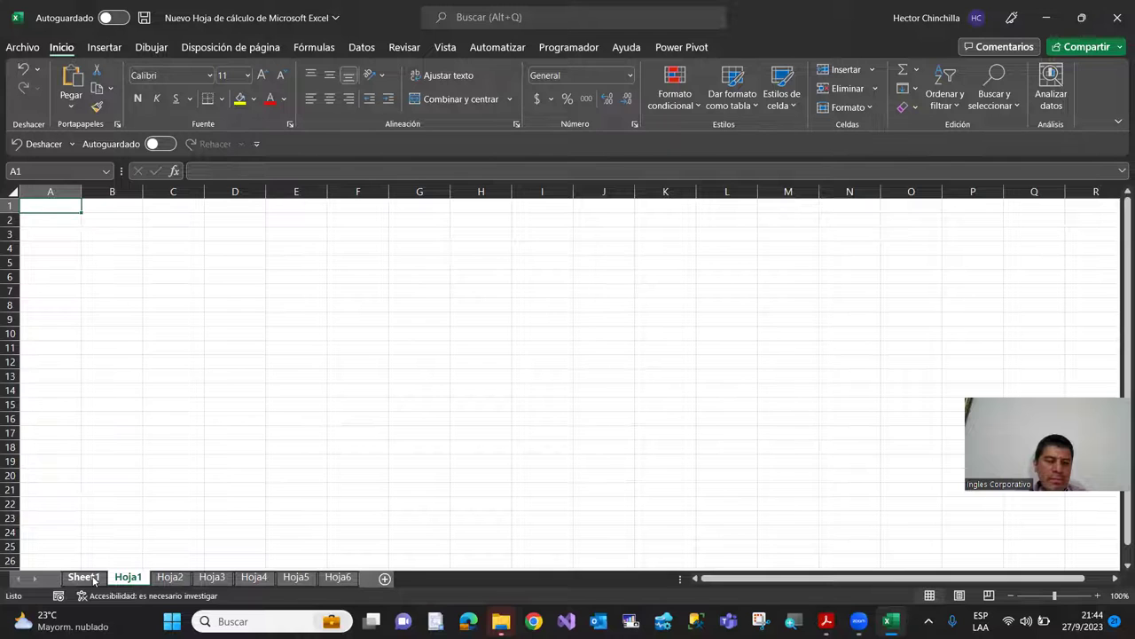
left_click(84, 578)
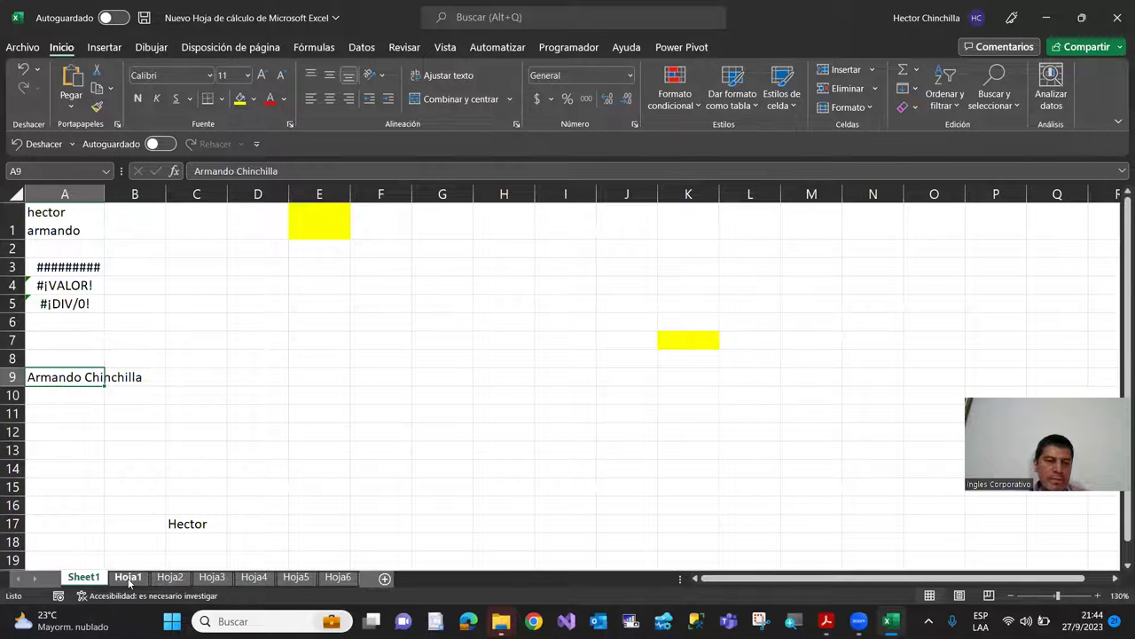
left_click(128, 577)
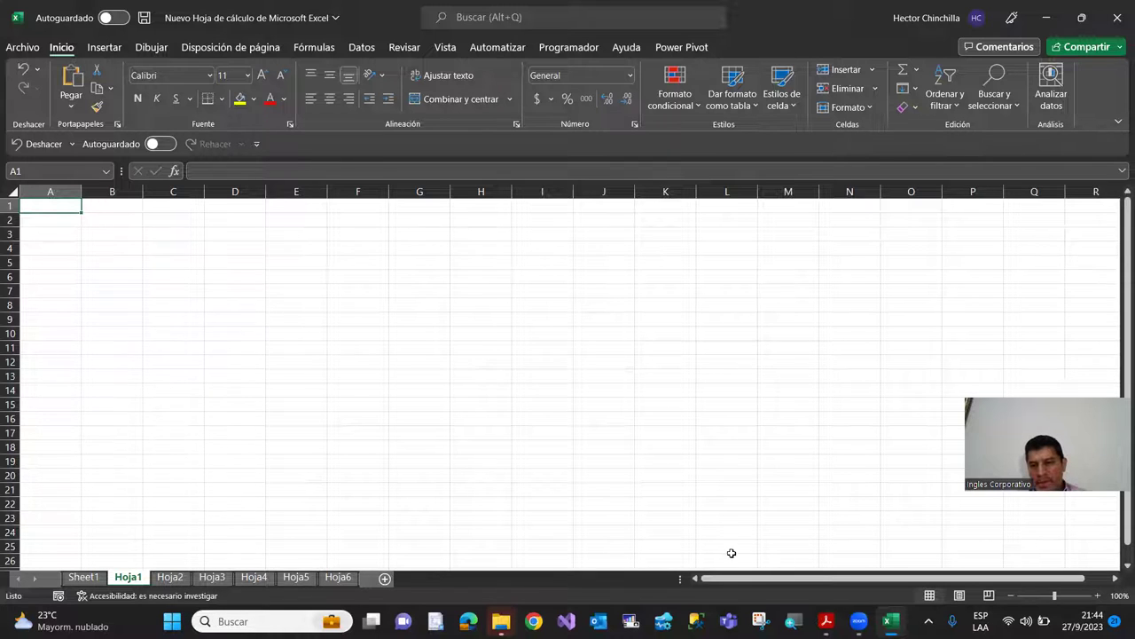
left_click_drag(719, 580, 769, 589)
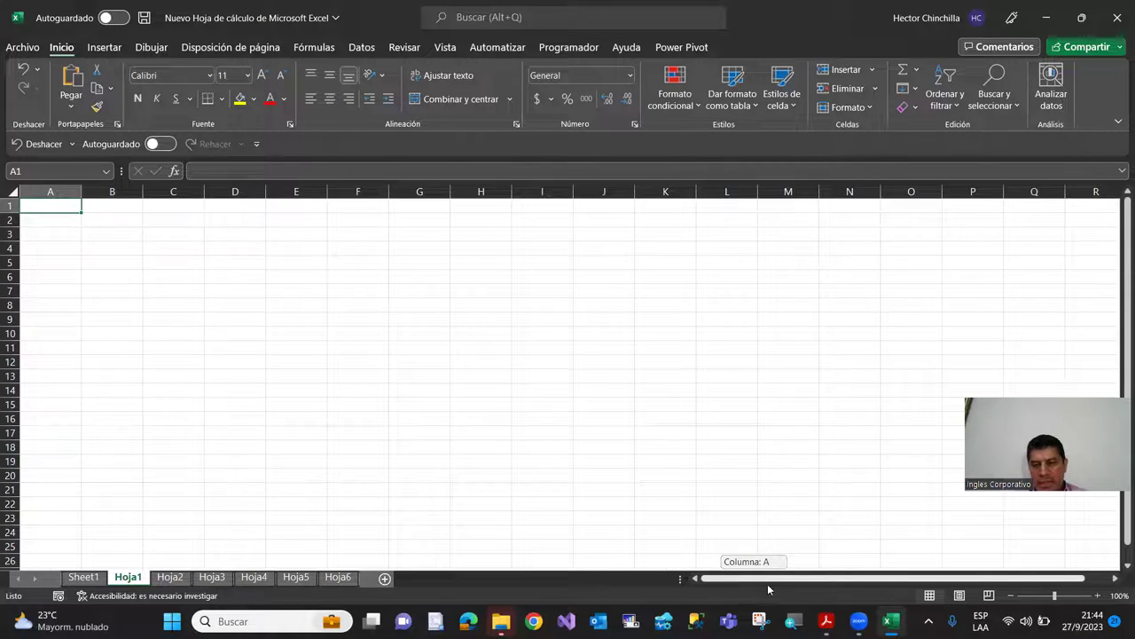
left_click_drag(767, 584, 753, 582)
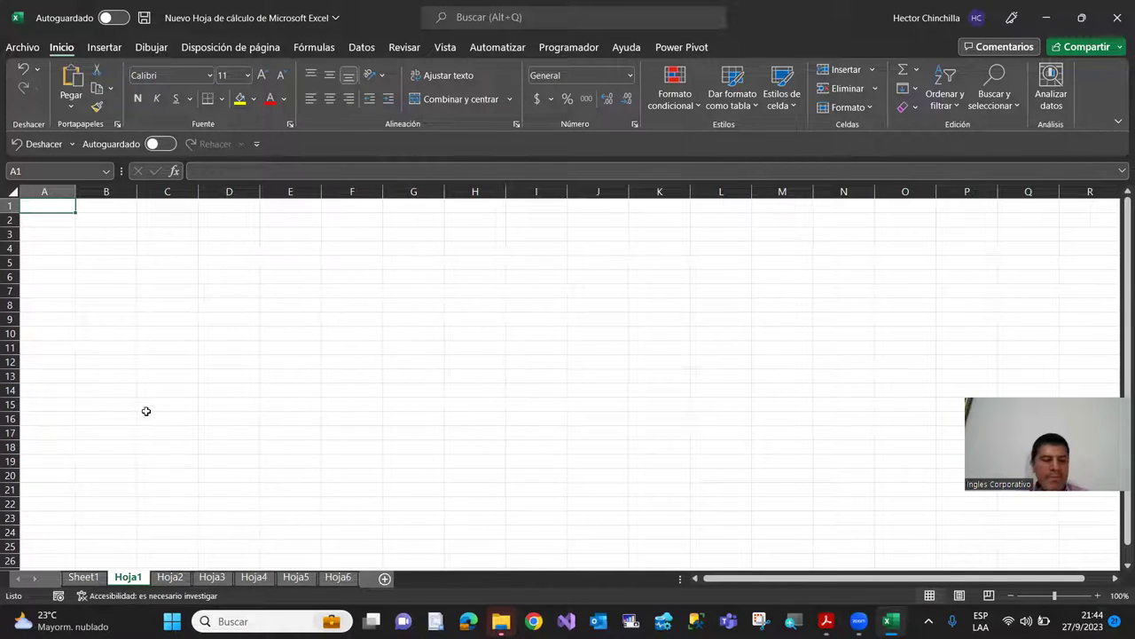
key("alt+Tab")
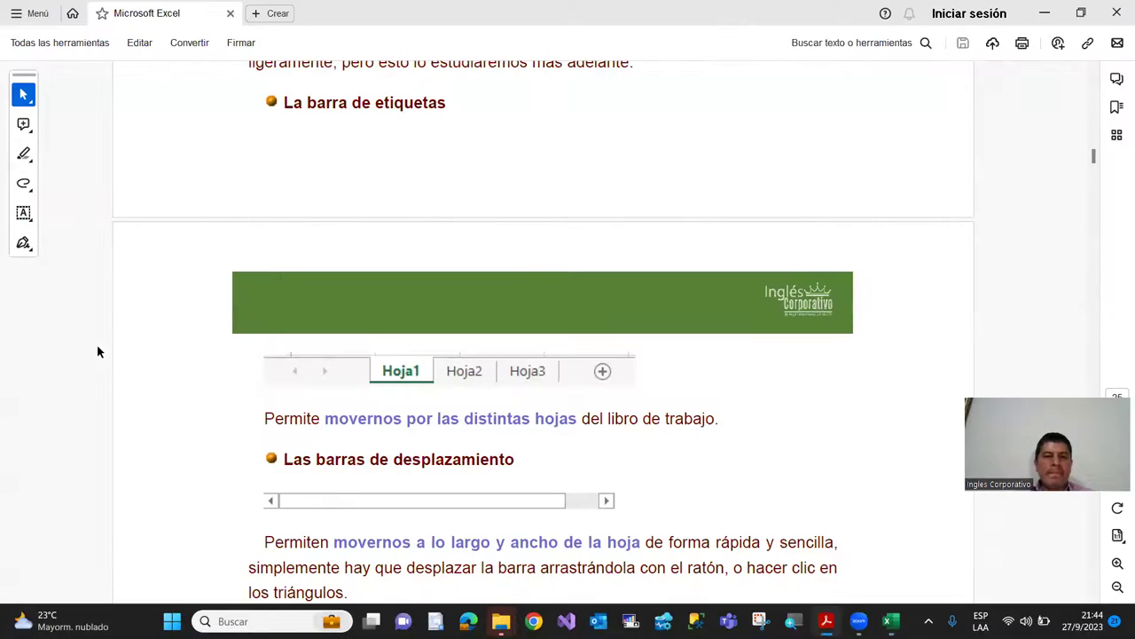
Scroll the PDF to 'La barra de estado', then return to Excel.
scroll(332, 370, "down", 3)
scroll(309, 327, "down", 2)
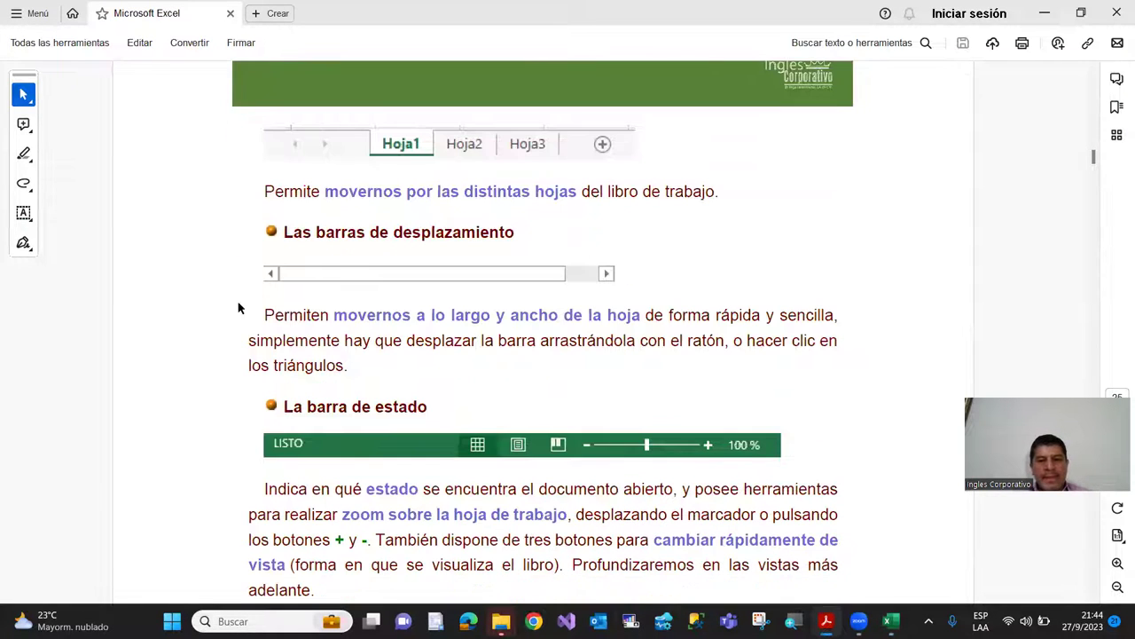
key("alt+Tab")
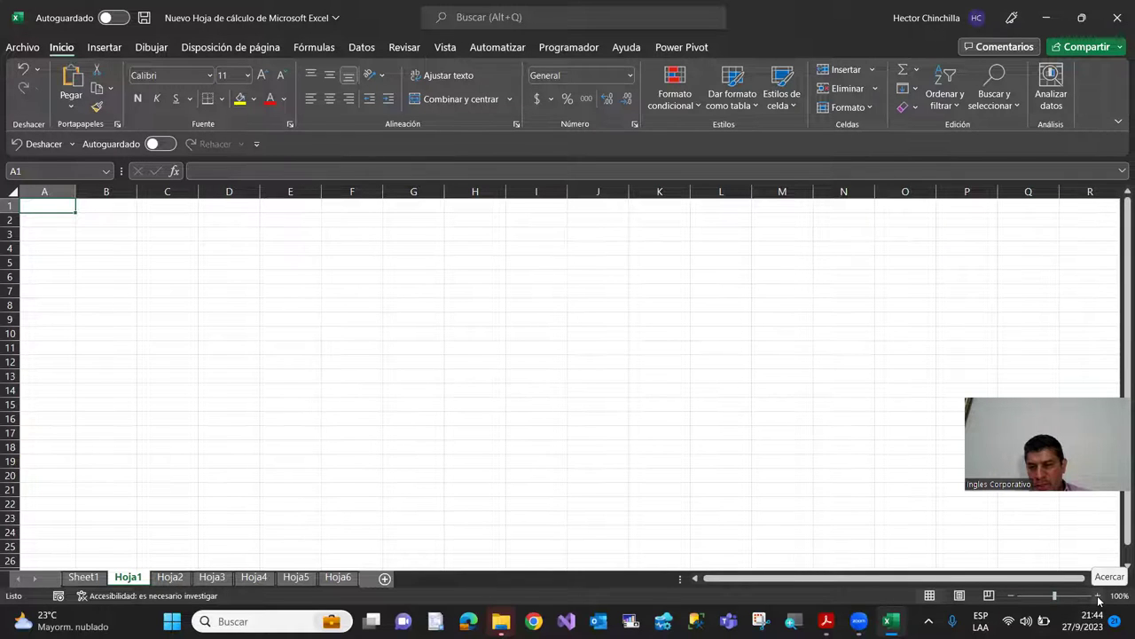
Zoom Hoja1 in three steps to 140%, then back down to 100%.
left_click(1098, 597)
left_click(1098, 596)
left_click(1098, 596)
left_click(1098, 596)
left_click(1013, 596)
left_click(1012, 596)
left_click(1013, 596)
left_click(1012, 596)
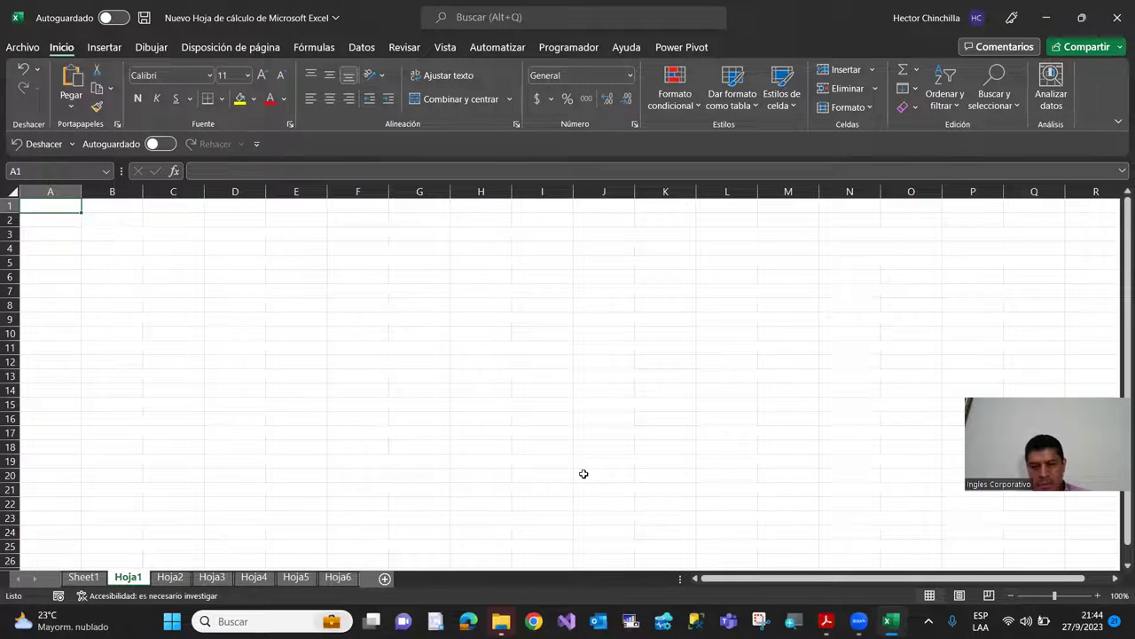
key("alt+Tab")
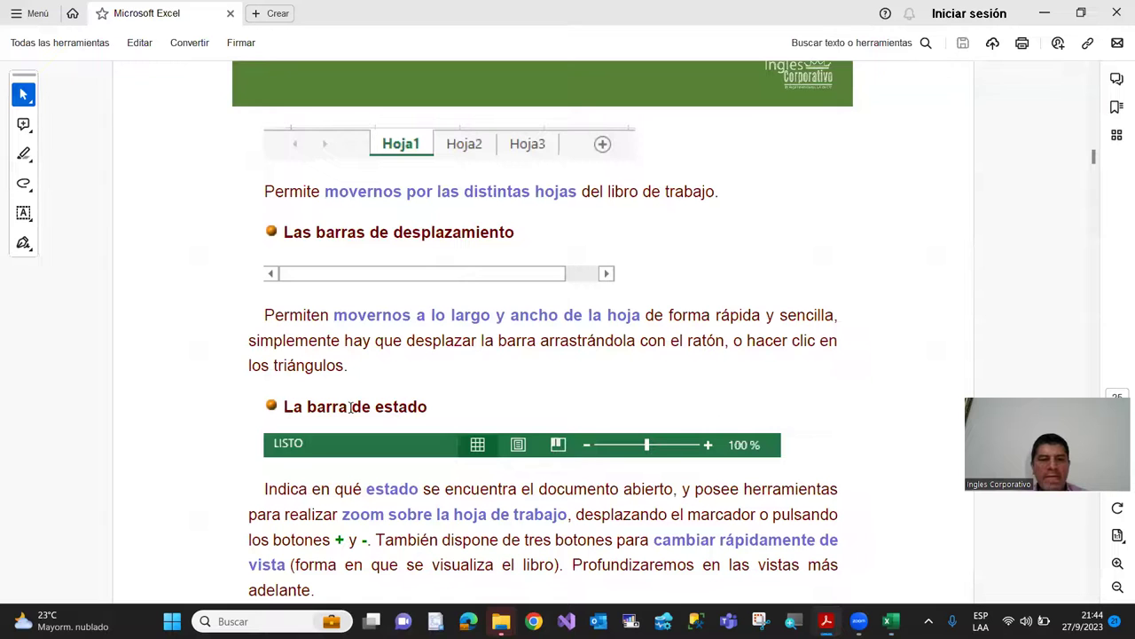
Scroll the Acrobat guide down to the 'La ayuda' section, then return to Excel.
scroll(204, 311, "down", 2)
scroll(234, 321, "down", 1)
scroll(188, 277, "down", 2)
scroll(188, 278, "down", 1)
scroll(192, 276, "down", 1)
scroll(197, 279, "down", 1)
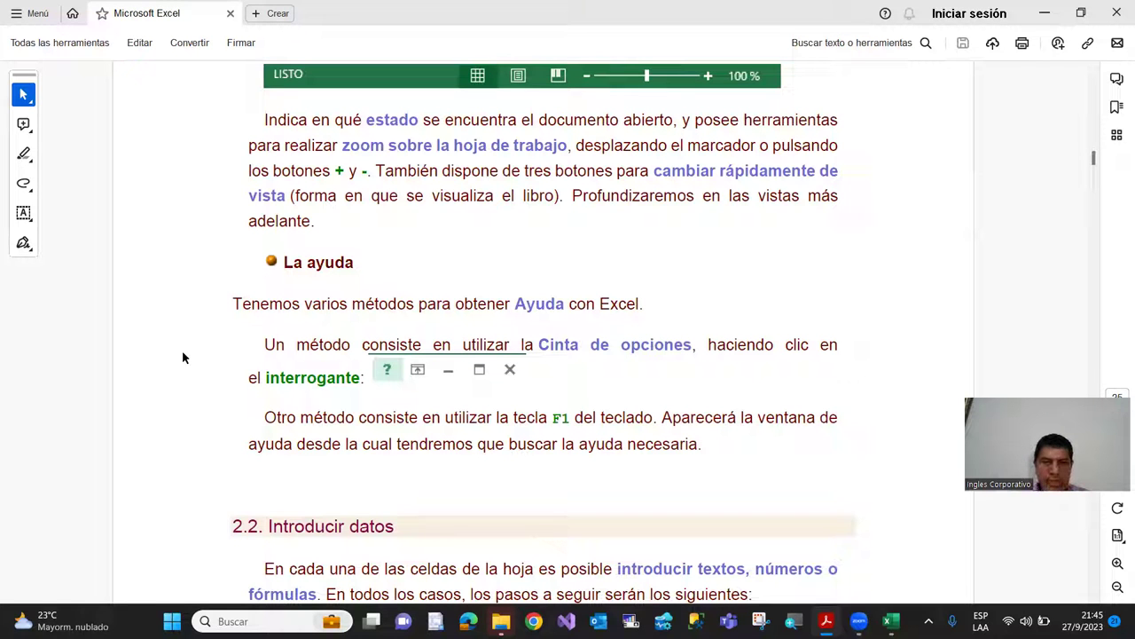
scroll(233, 377, "down", 1)
scroll(236, 375, "up", 1)
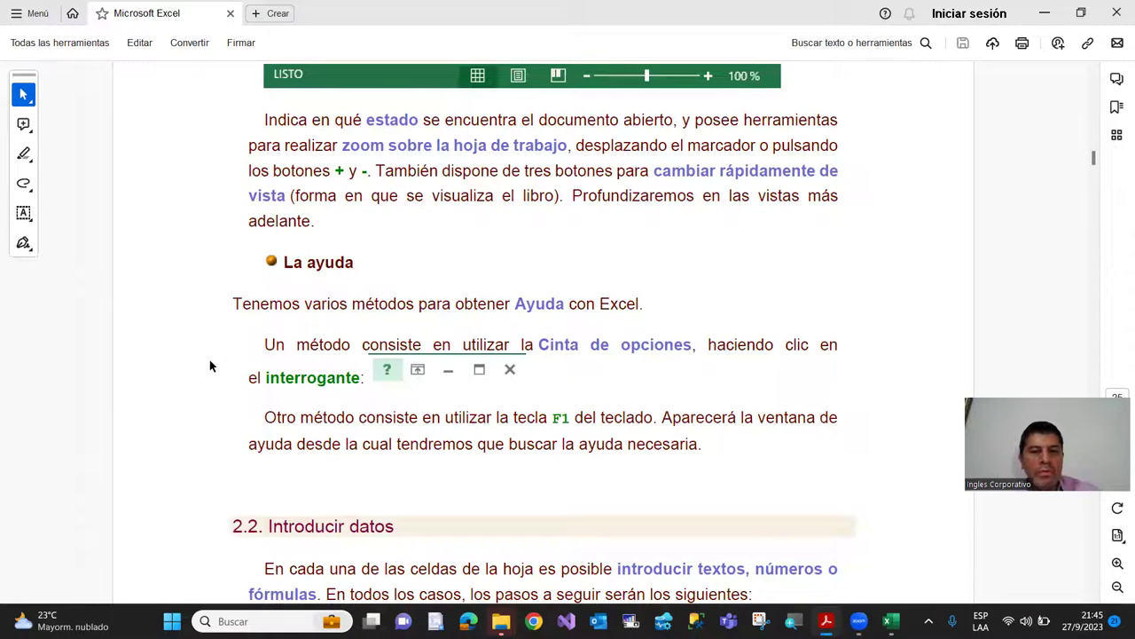
key("alt+Tab")
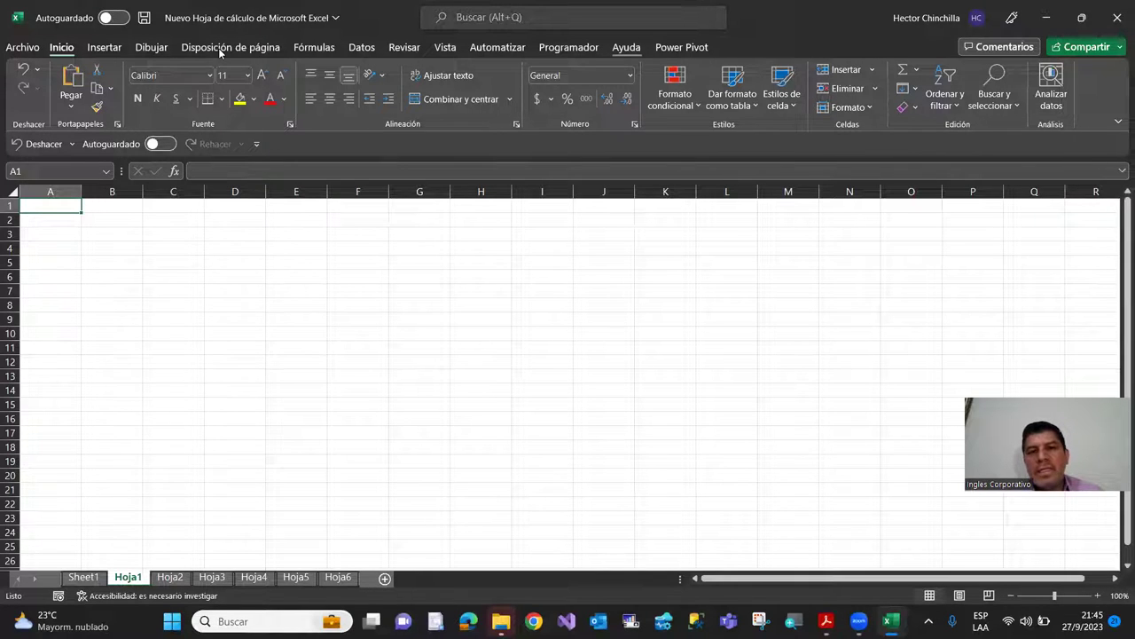
Look over Excel's Ayuda help commands, go back to Inicio, and bring Acrobat forward.
scroll(220, 51, "down", 10)
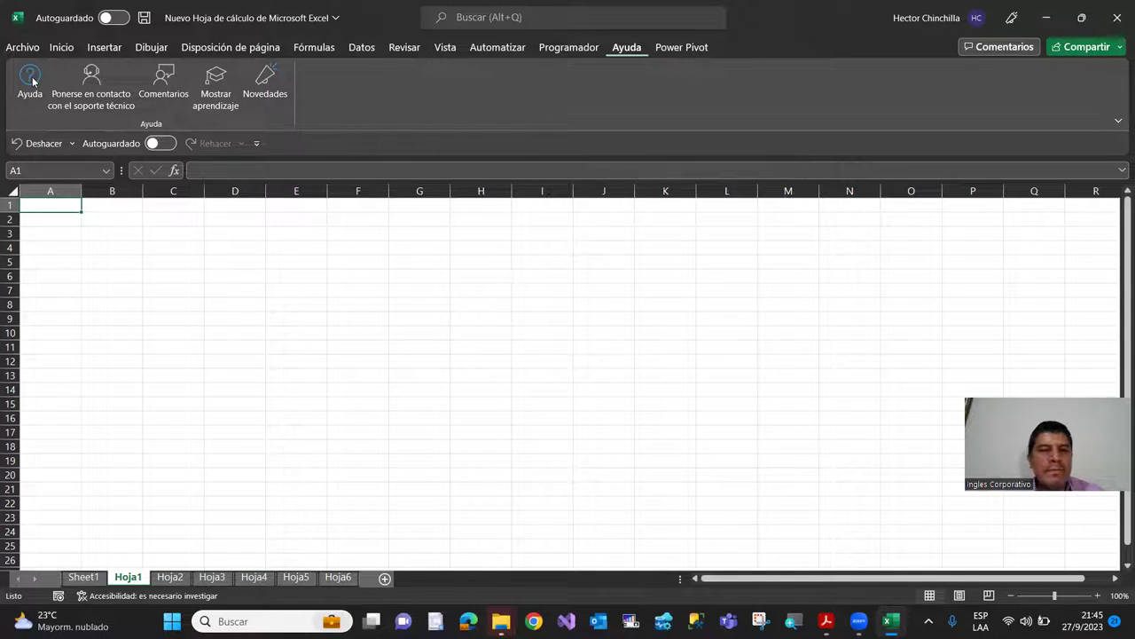
left_click(53, 51)
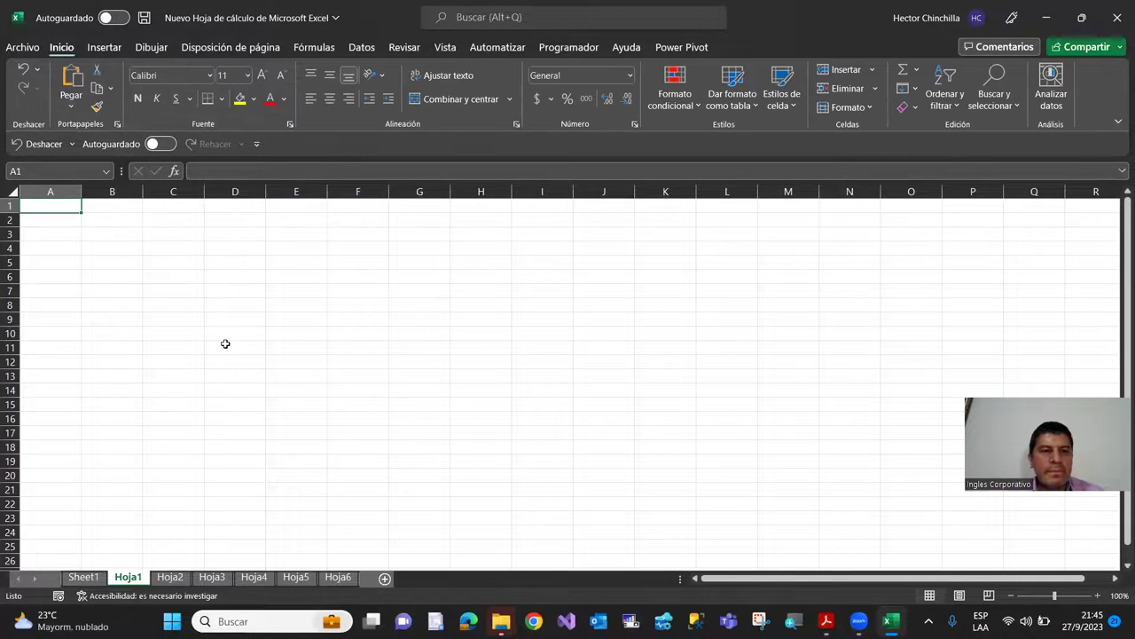
key("alt+Tab")
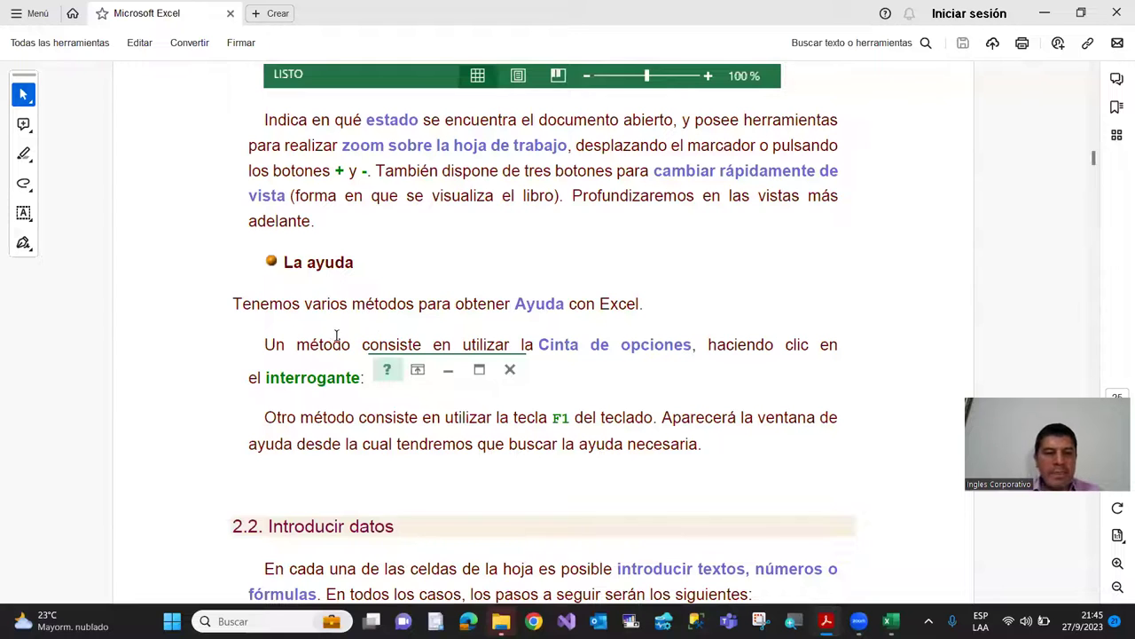
Read section 2.2 Introducir datos through the INTRO, arrow-key and Cancelar paragraphs, then return to Excel.
scroll(213, 338, "down", 2)
scroll(225, 335, "down", 4)
scroll(226, 335, "down", 3)
scroll(226, 340, "down", 1)
scroll(225, 340, "up", 1)
scroll(226, 340, "down", 1)
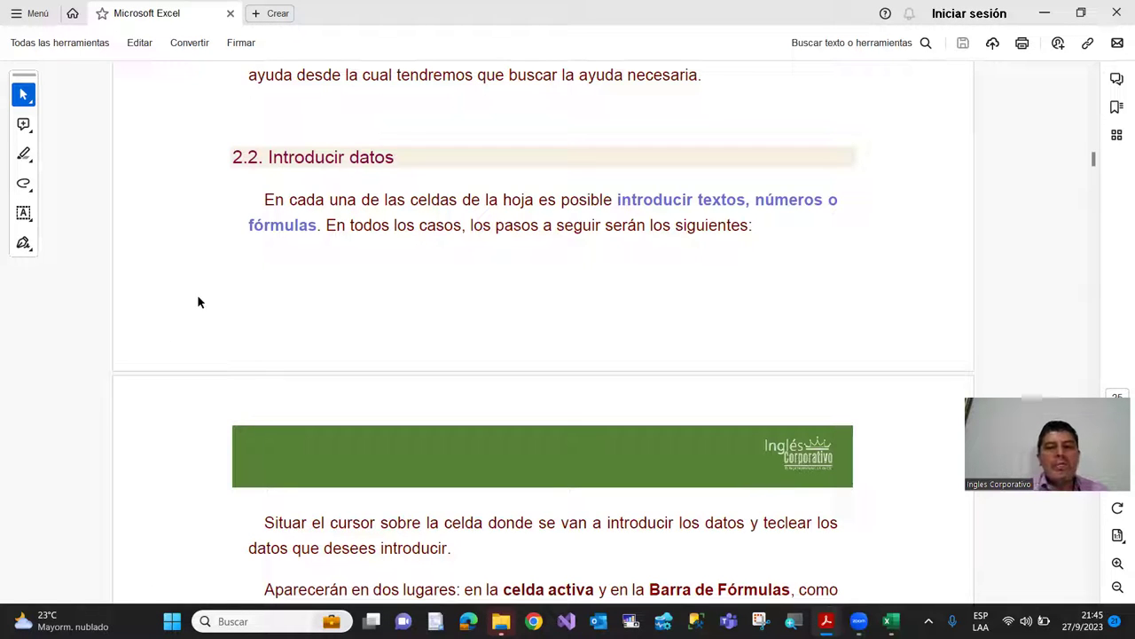
scroll(177, 387, "down", 1)
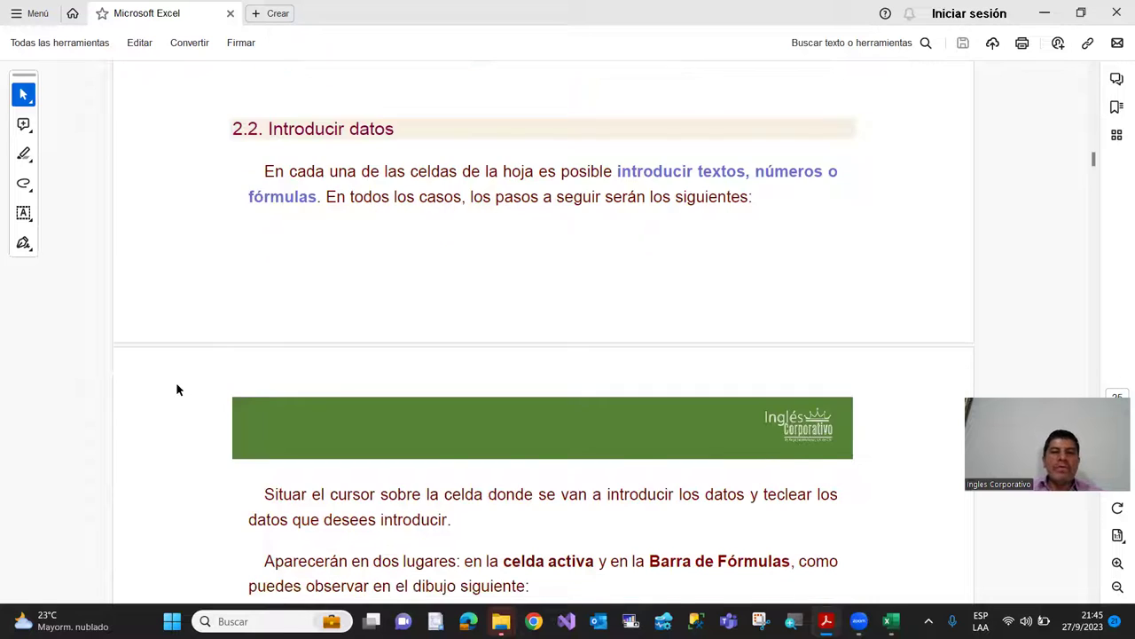
scroll(176, 380, "up", 2)
scroll(173, 377, "down", 3)
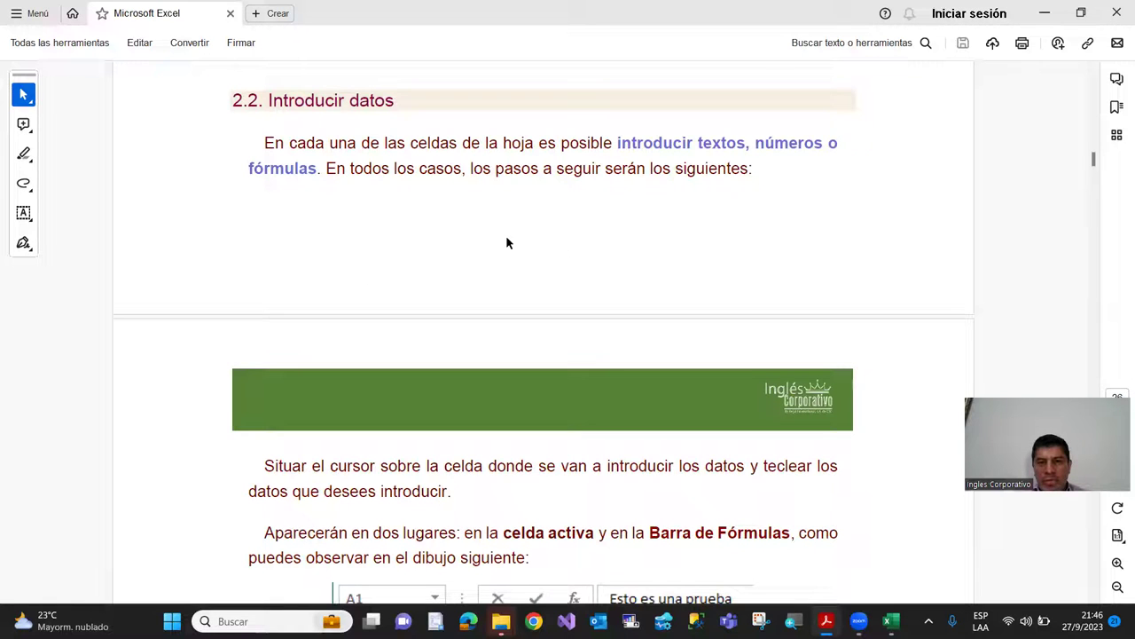
scroll(508, 243, "down", 3)
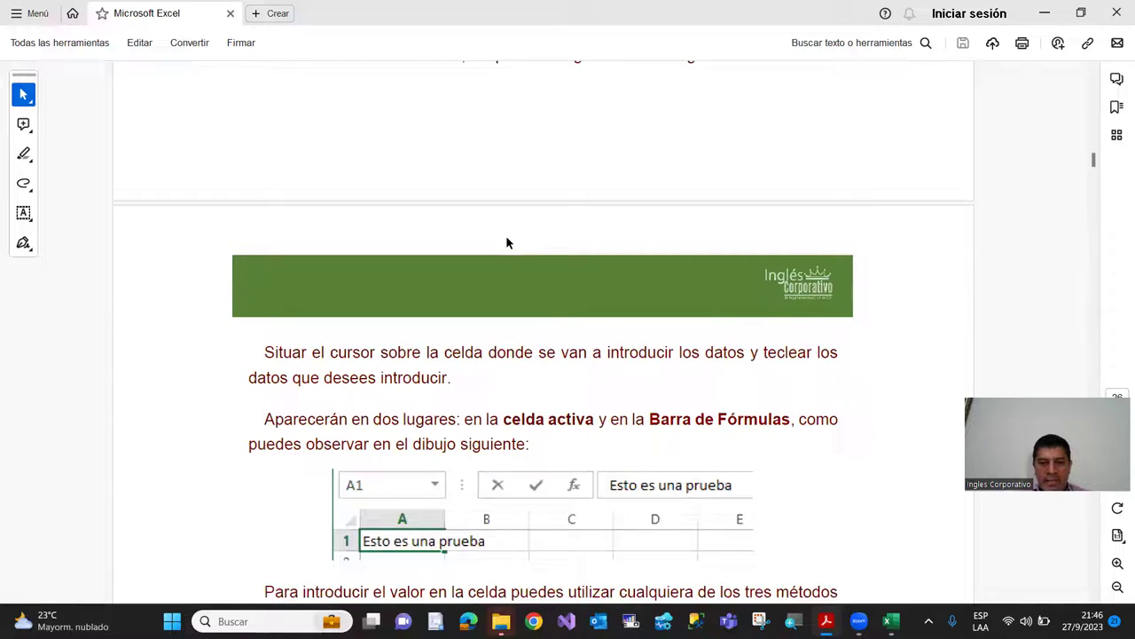
scroll(508, 243, "down", 2)
scroll(331, 281, "down", 2)
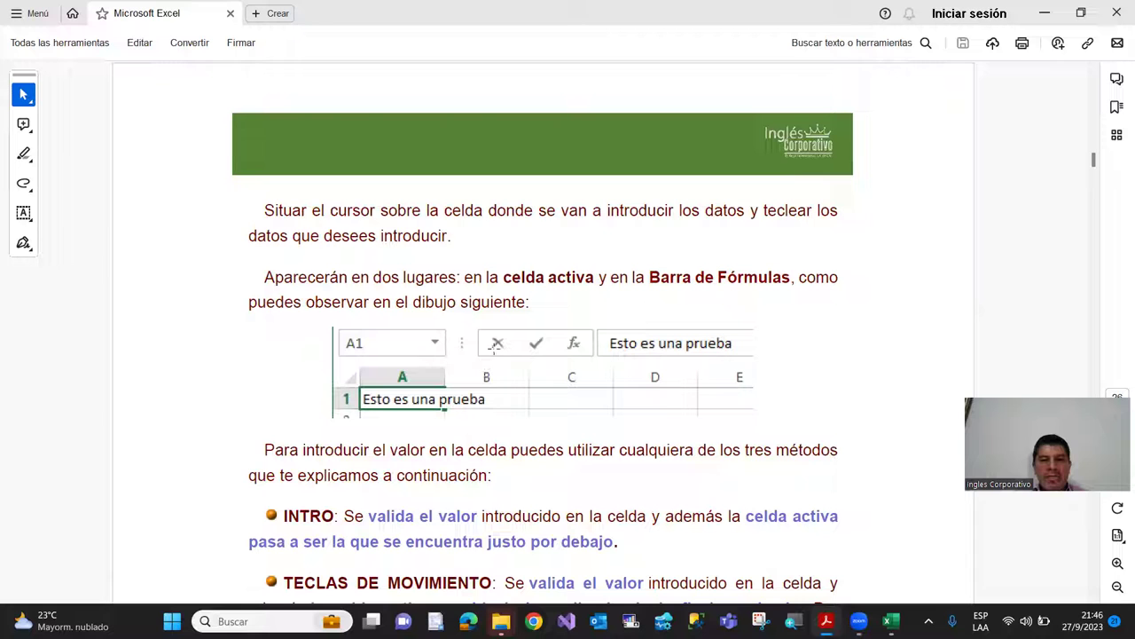
scroll(285, 461, "down", 3)
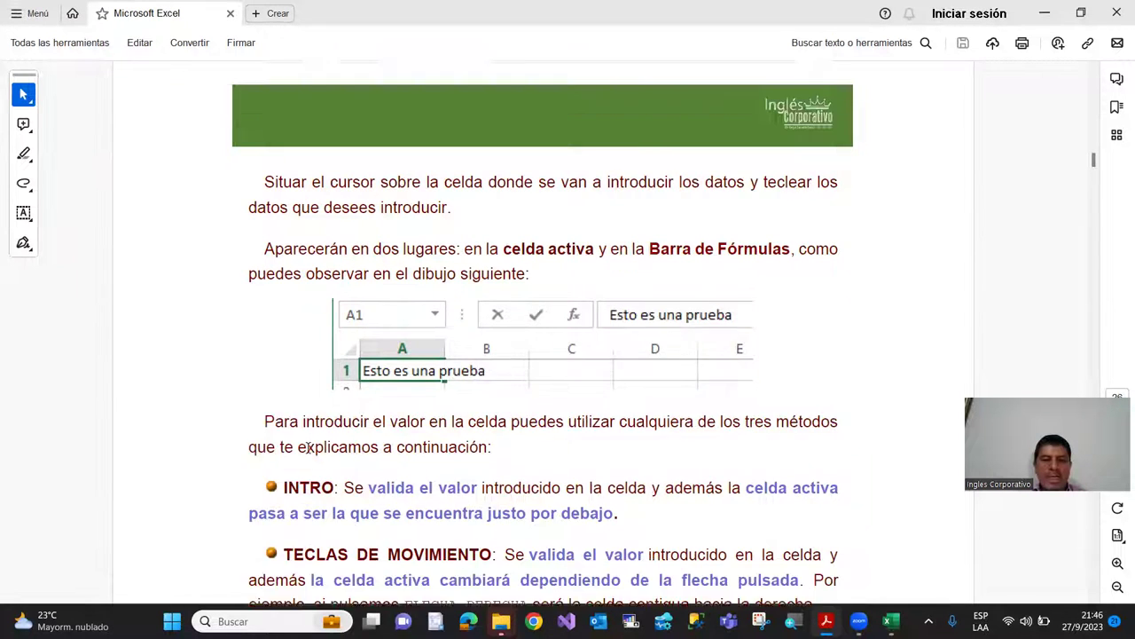
scroll(252, 449, "down", 1)
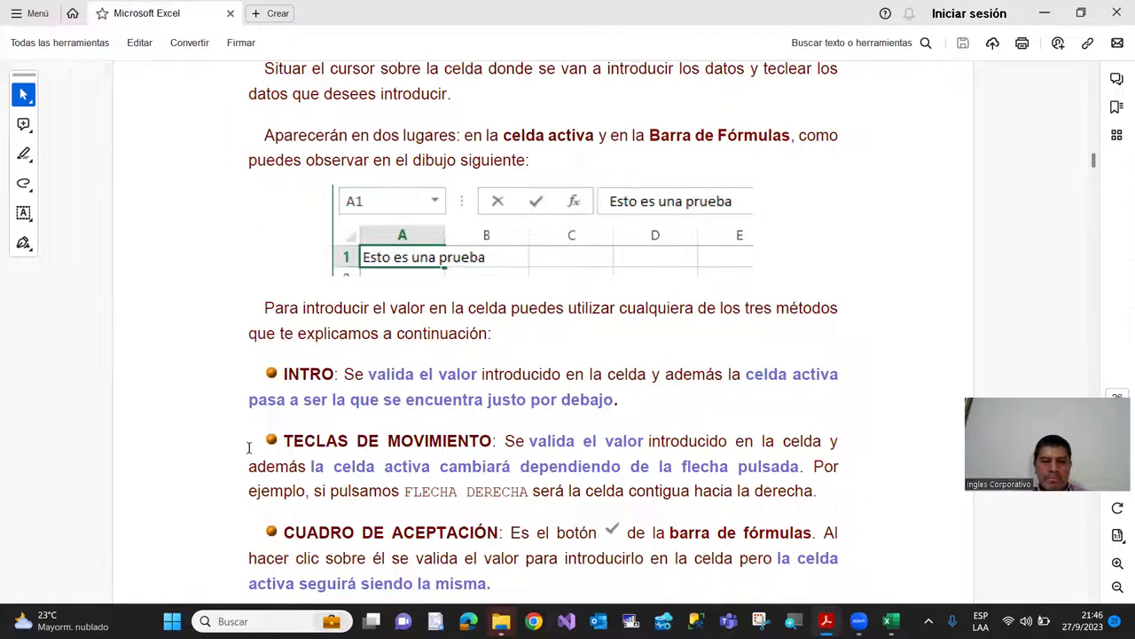
scroll(249, 449, "down", 1)
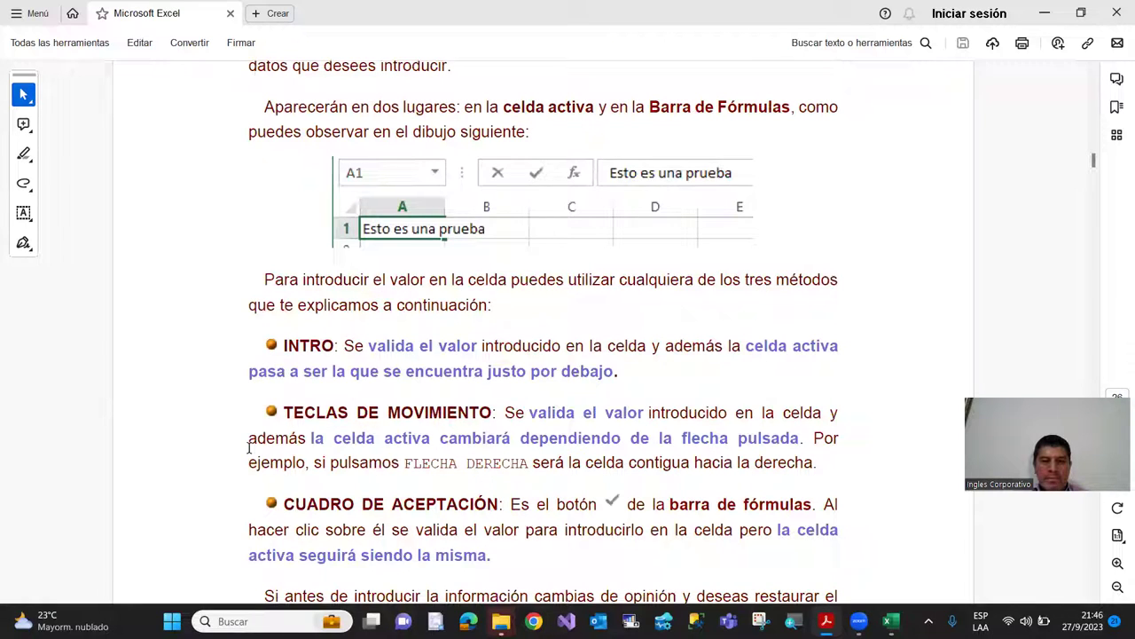
scroll(249, 447, "down", 1)
scroll(249, 447, "down", 2)
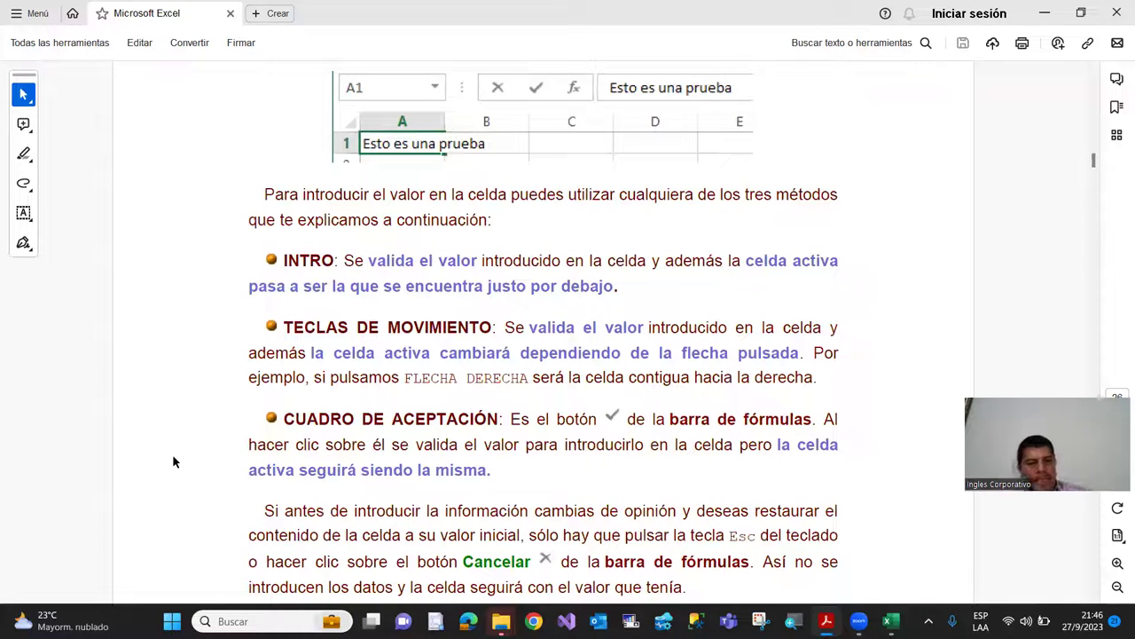
key("alt+Tab")
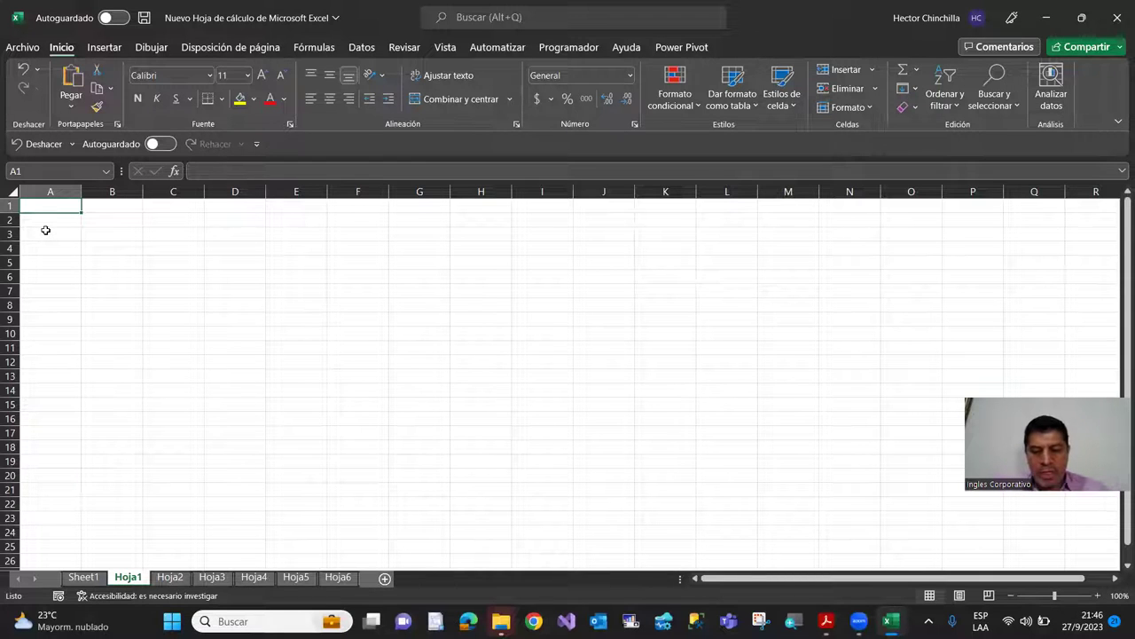
Correct the A1 title to read 'Curso Basico de Excel'.
type("Curso ")
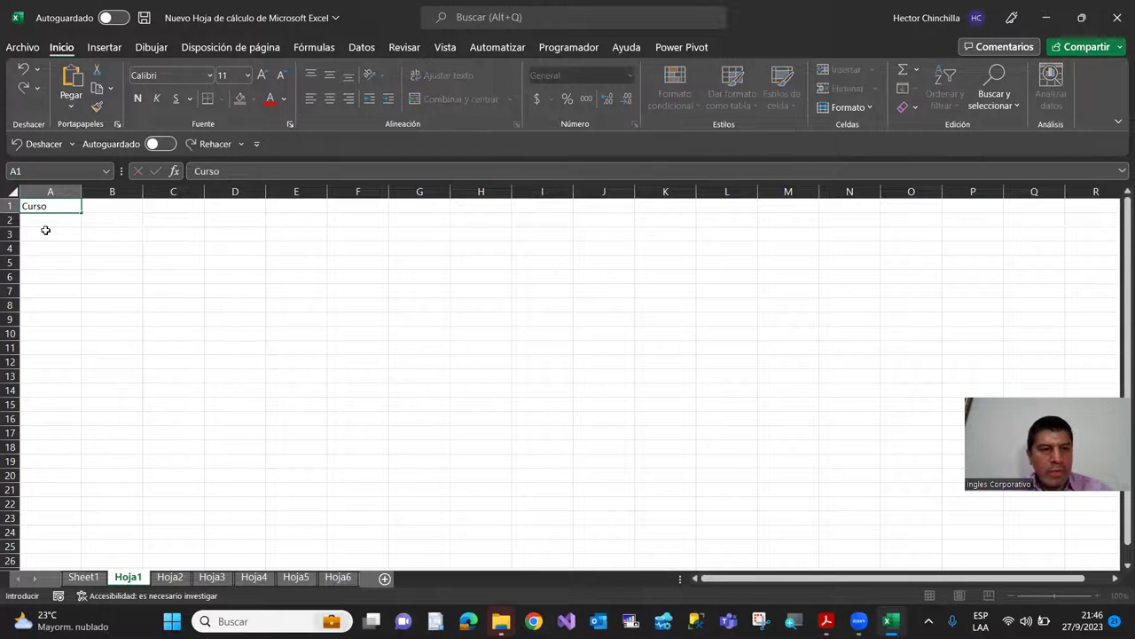
type("Bascio")
key("BackSpace")
key("BackSpace")
key("BackSpace")
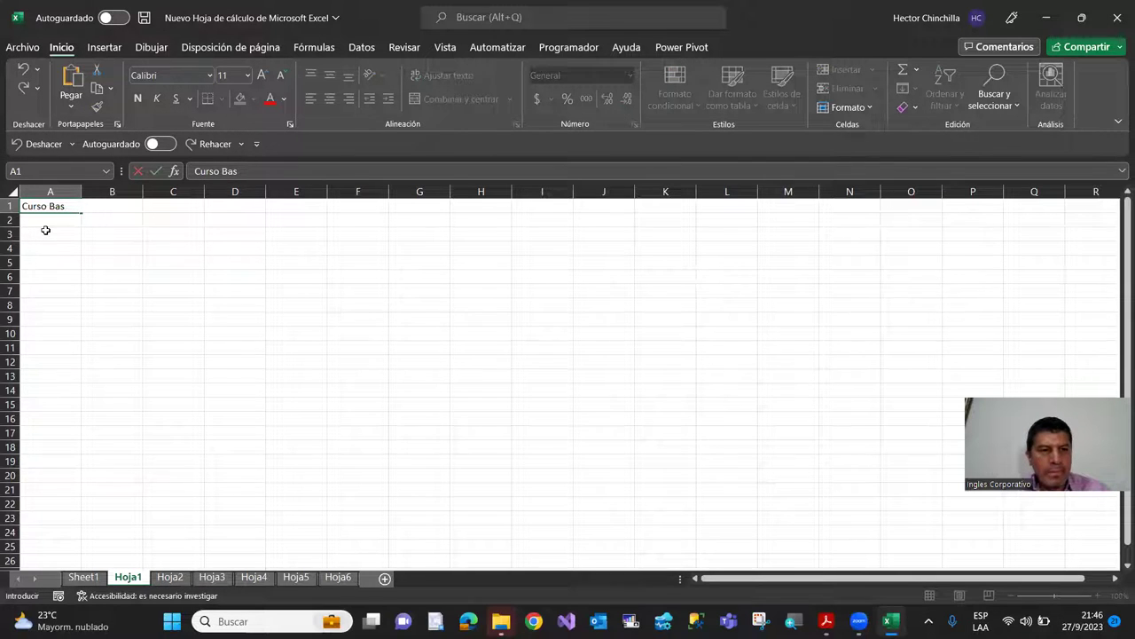
type("ico de Excel")
key("Return")
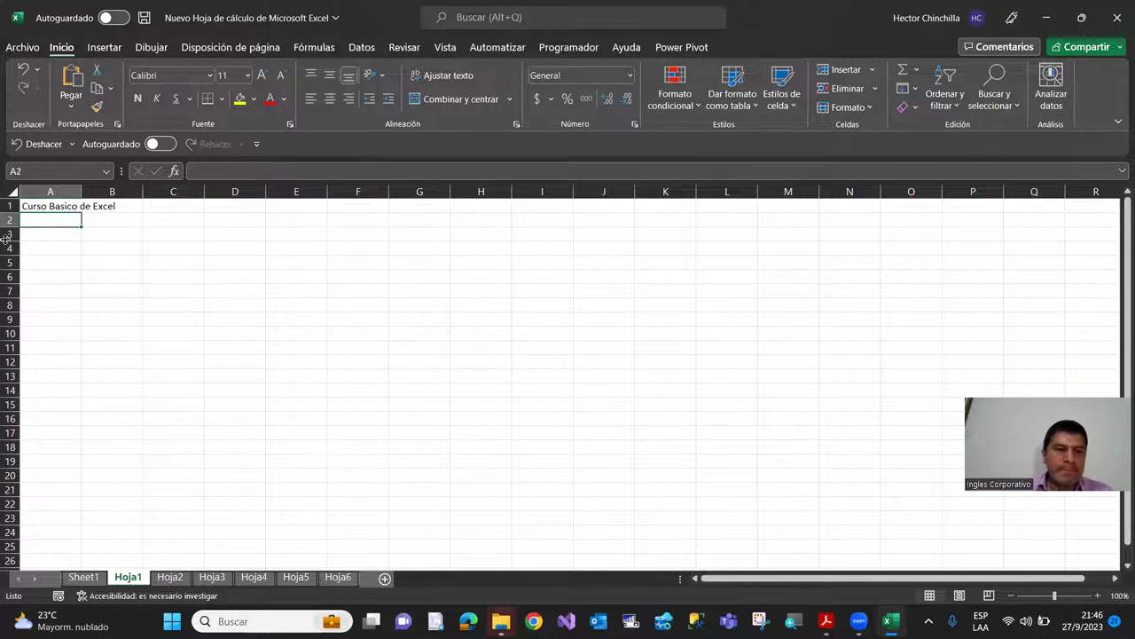
Enter the person's middle name in cell A3 as a first entry.
key("Up")
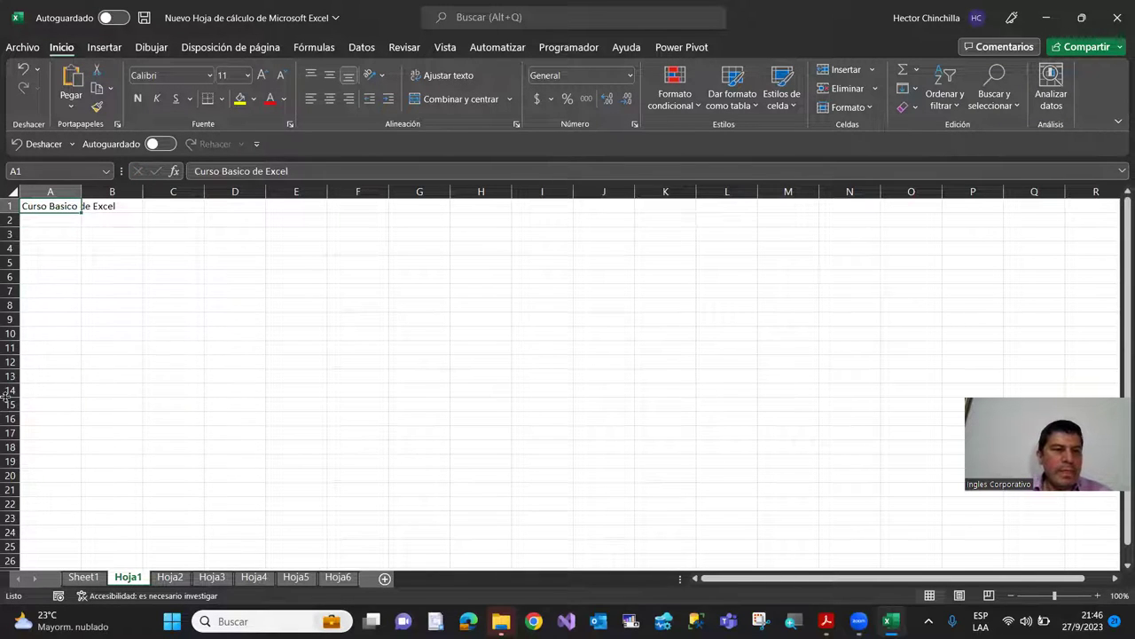
key("Down")
key("Down")
type("Armando")
key("Return")
key("Up")
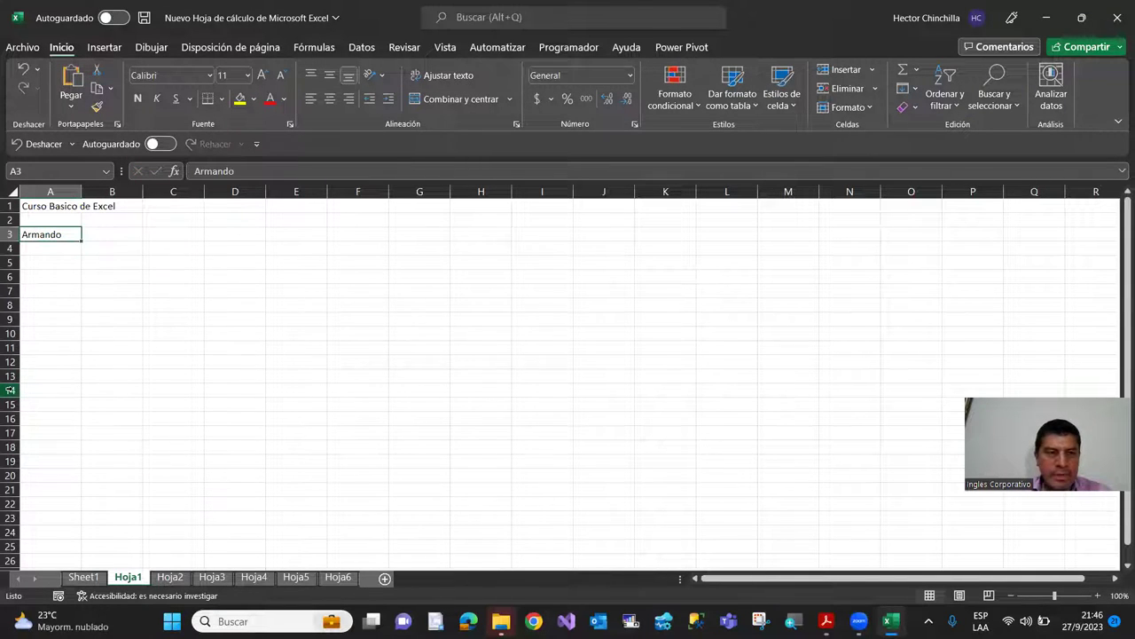
key("Down")
key("Up")
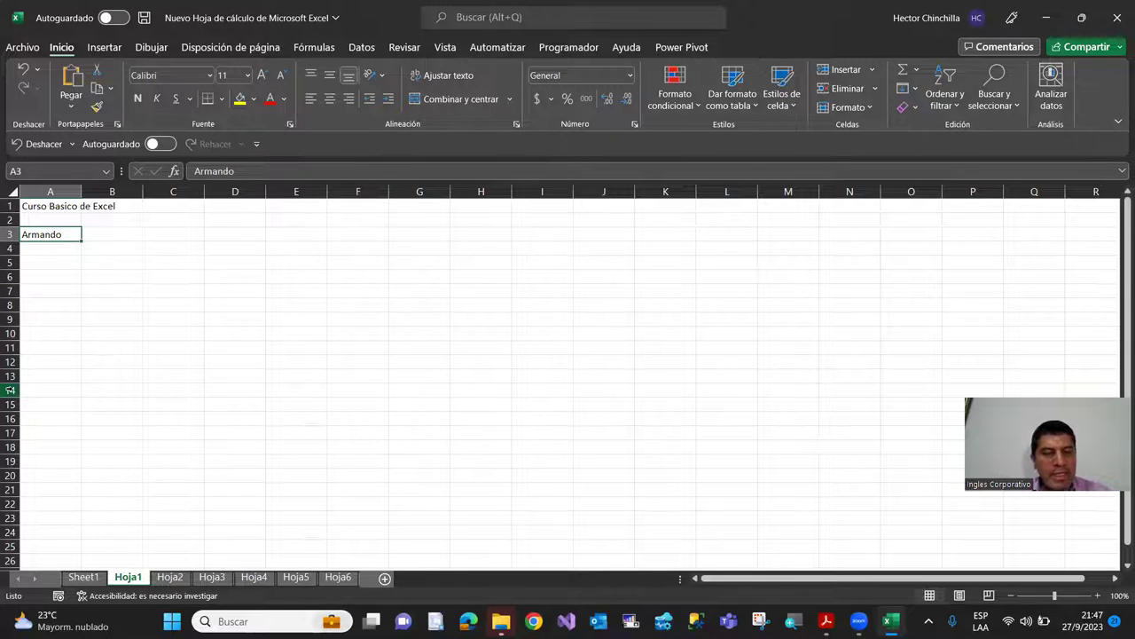
Cancel a junk entry and replace A3 with the person's full name.
type("sdjksdksd")
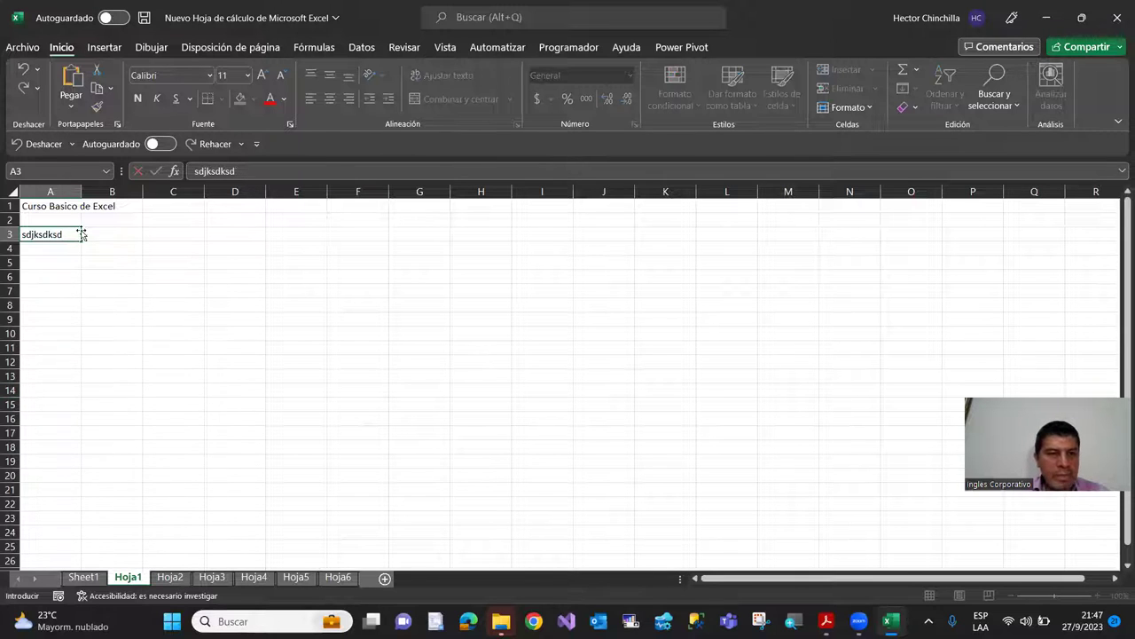
left_click(139, 173)
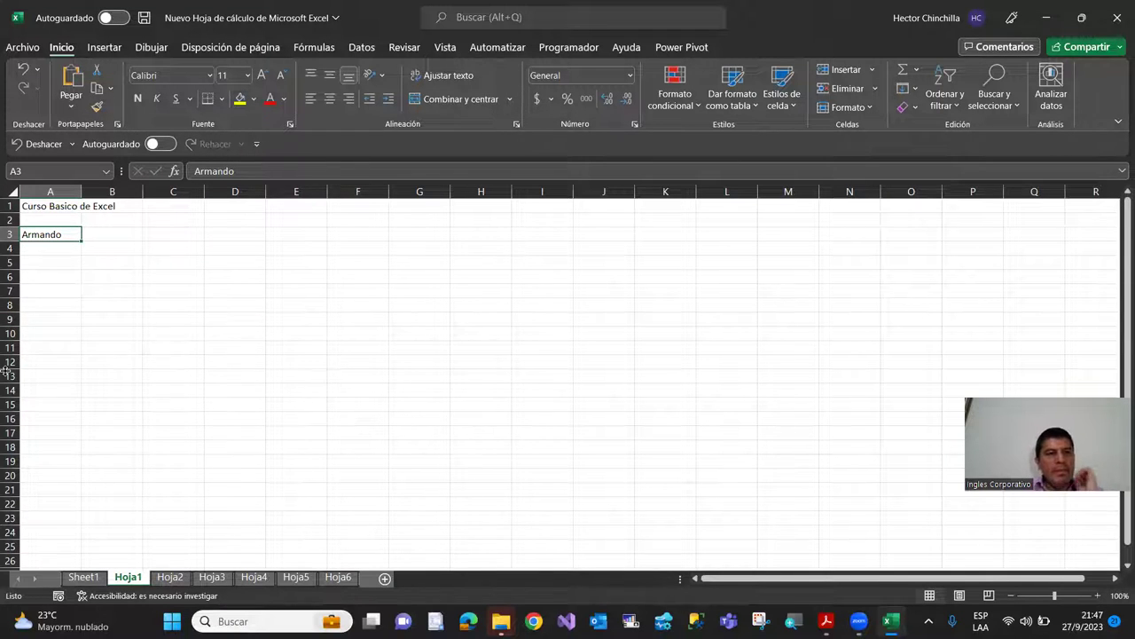
type("Hector Armando Chinchilla Salegio")
key("Return")
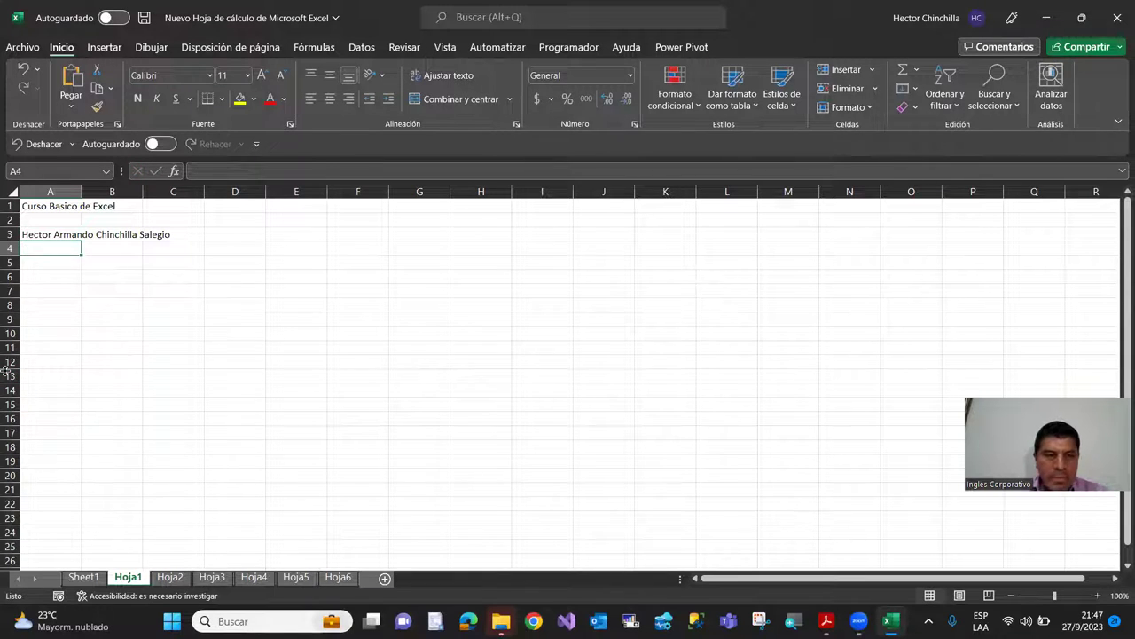
key("Up")
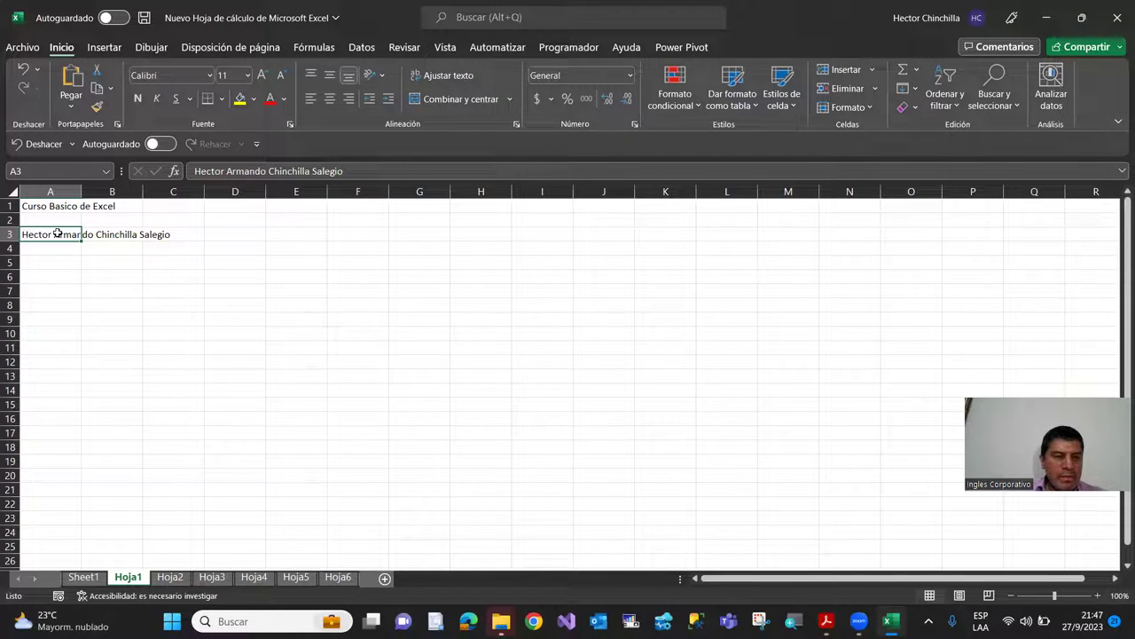
Open A3 for in-cell editing and leave it unchanged.
double_click(57, 234)
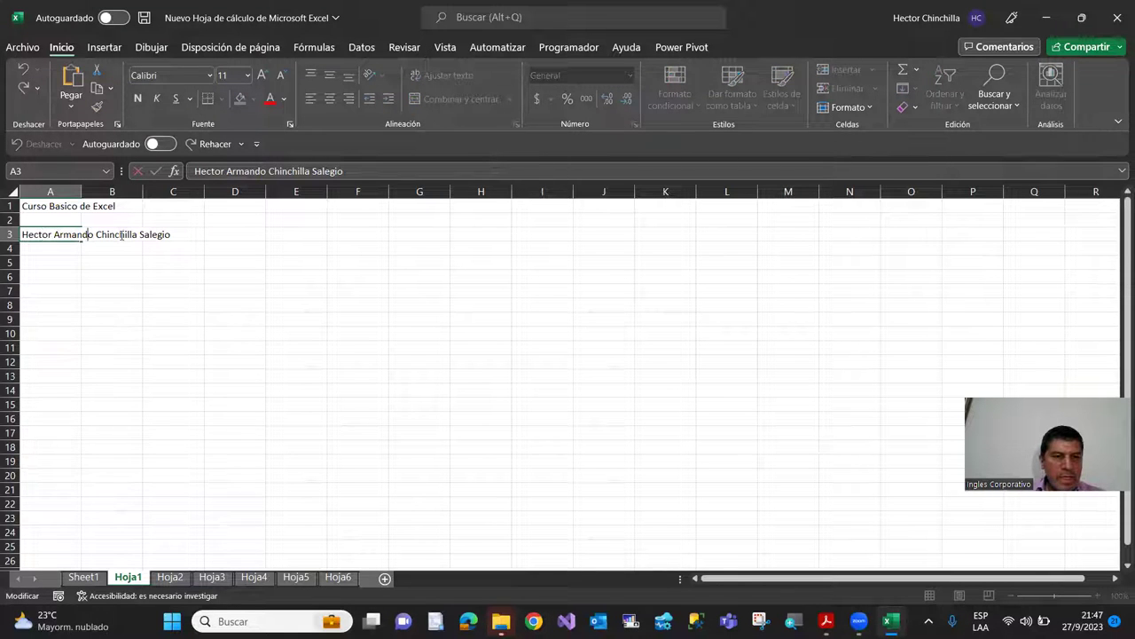
key("Escape")
left_click(81, 251)
key("Up")
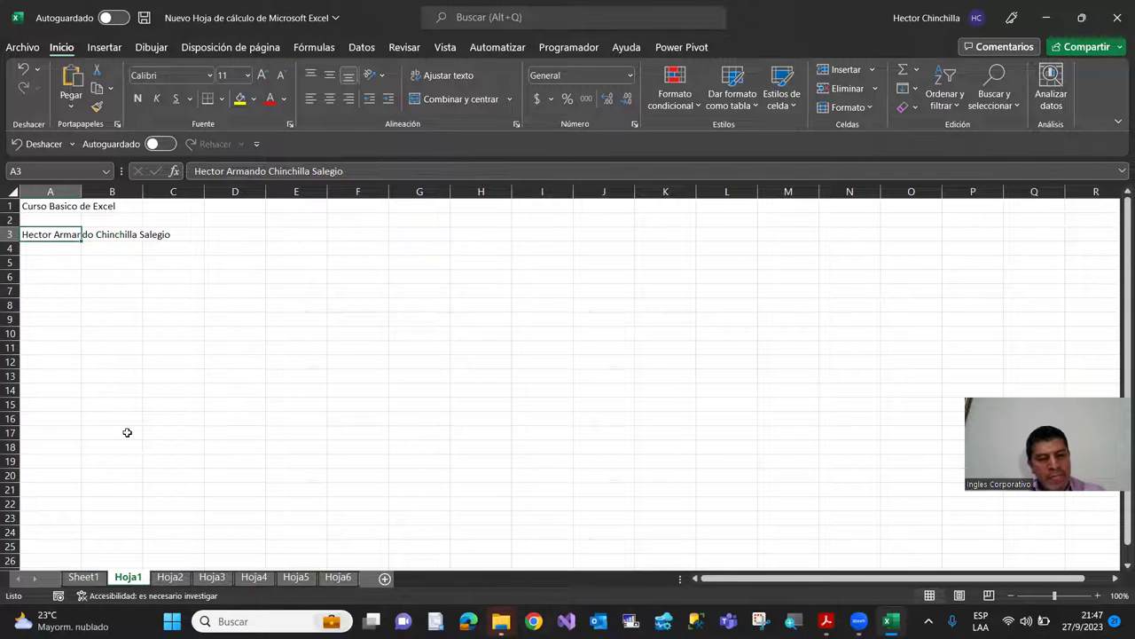
Edit A3 with F2, swapping the first name for a different one.
key("F2")
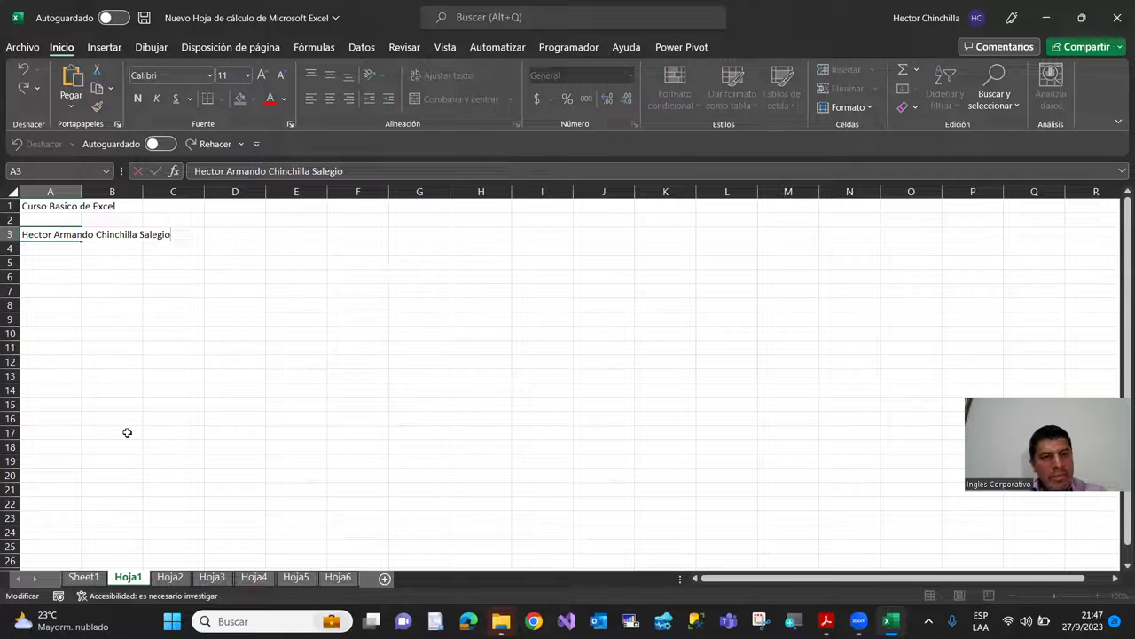
key("Left")
key("Left")
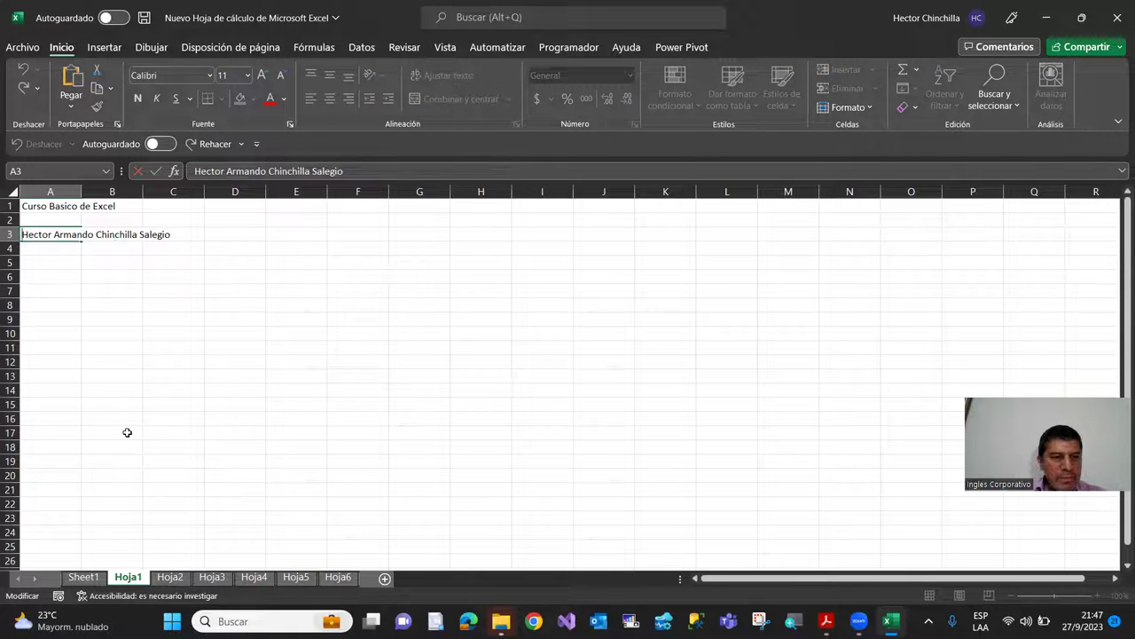
type("JOü")
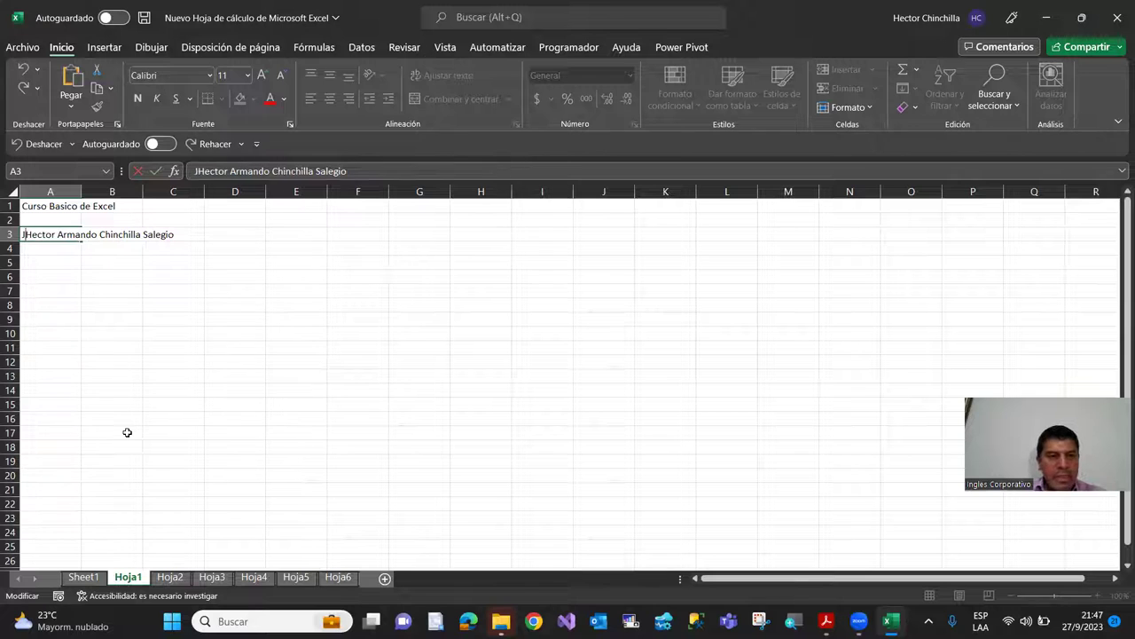
key("BackSpace")
key("BackSpace")
type("osue")
key("BackSpace")
key("BackSpace")
key("BackSpace")
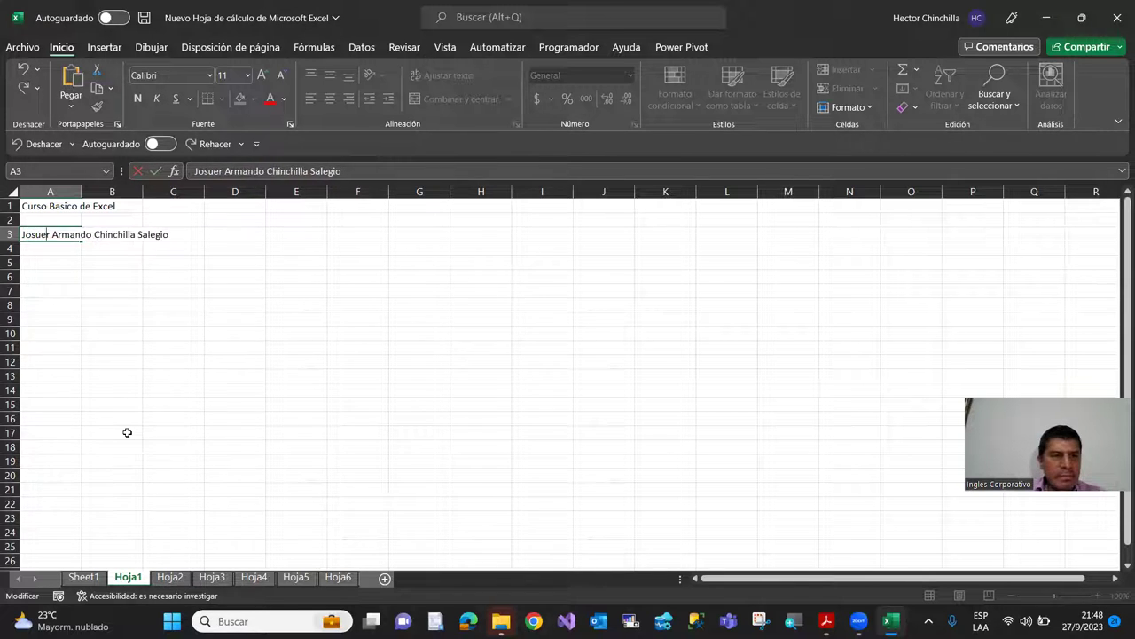
key("Return")
key("Up")
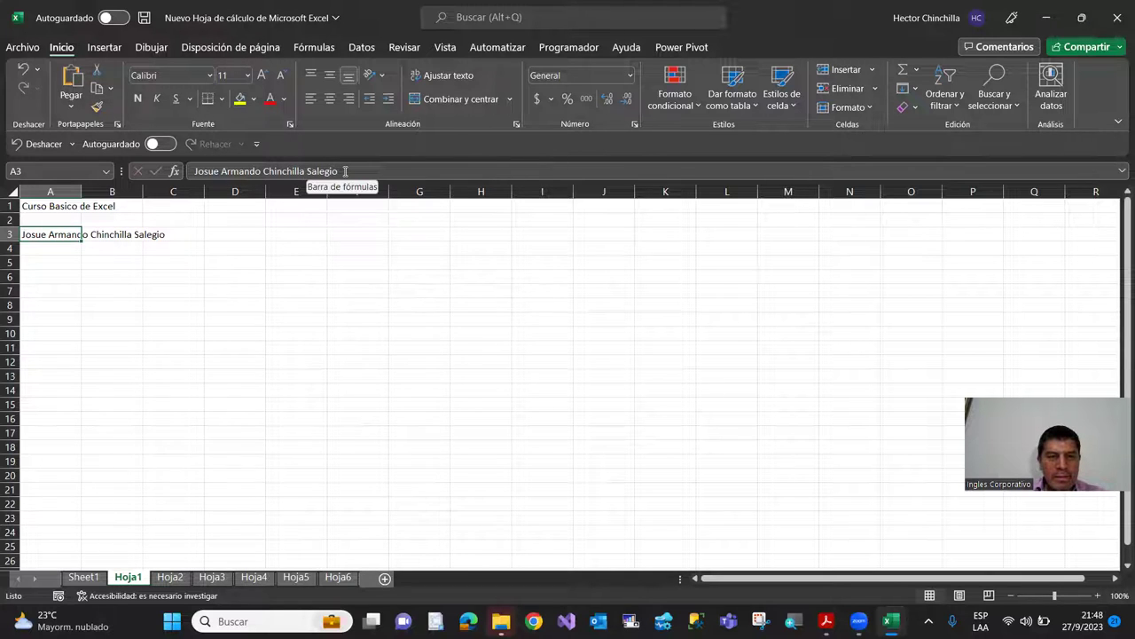
Restore the original first name at the start of A3 and confirm the full name.
left_click(345, 171)
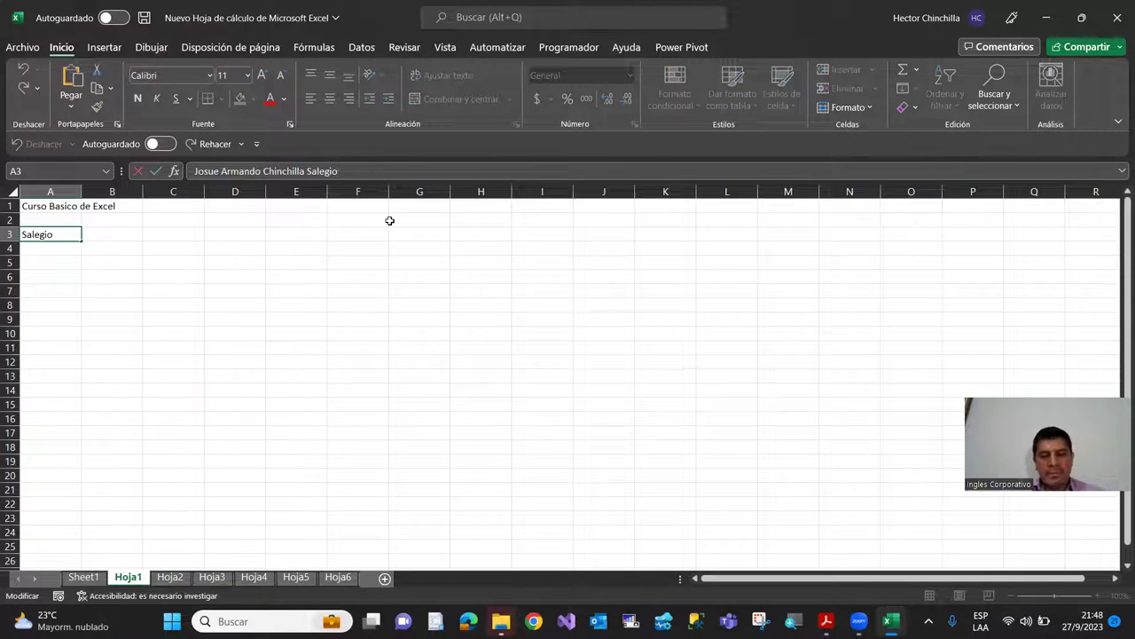
key("Home")
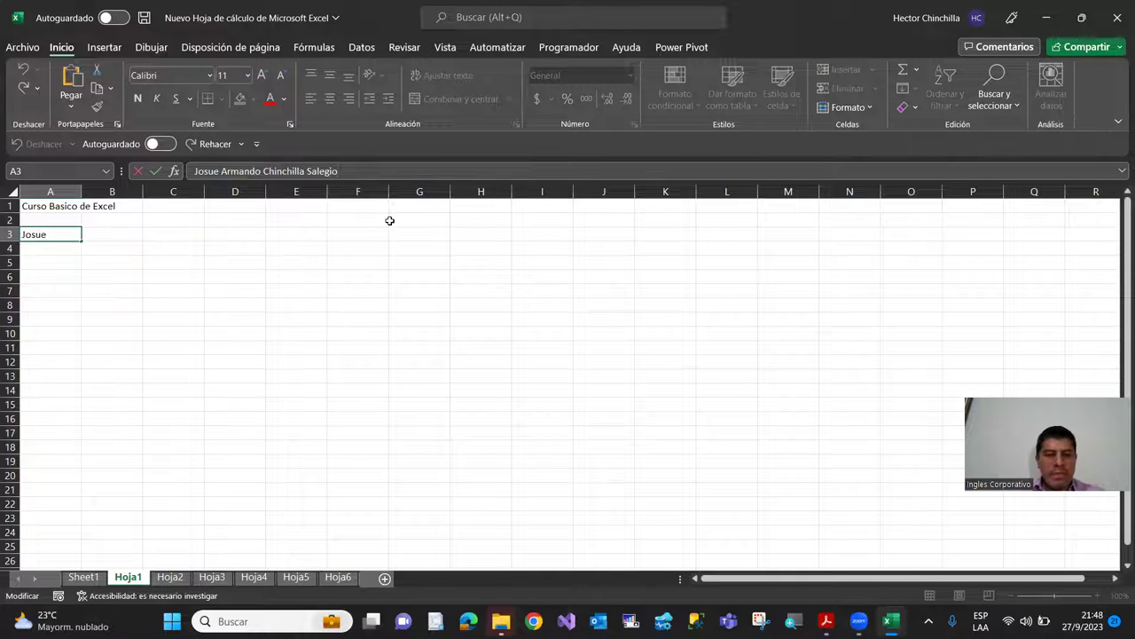
type("H")
type("ector")
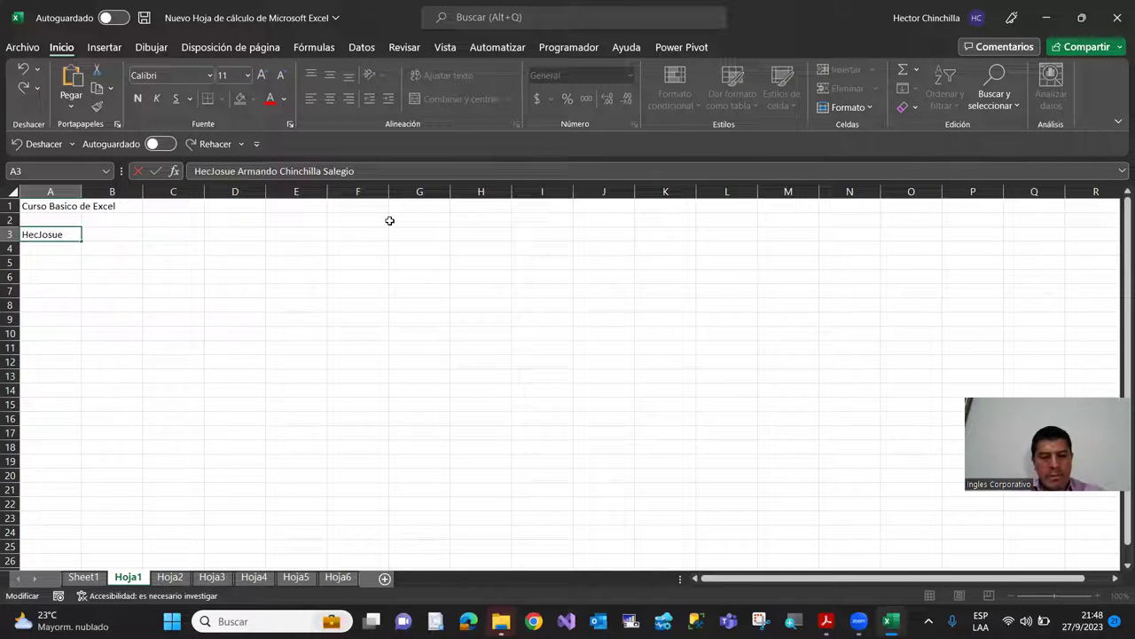
key("Delete")
key("Delete")
key("Delete")
key("Delete")
key("Delete")
key("End")
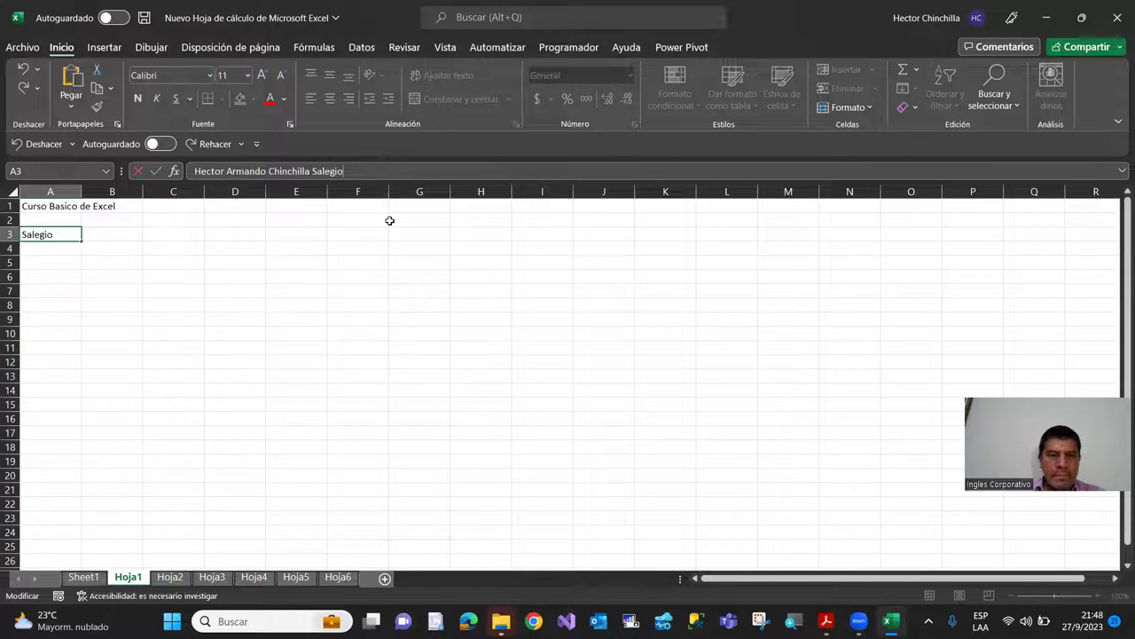
key("Return")
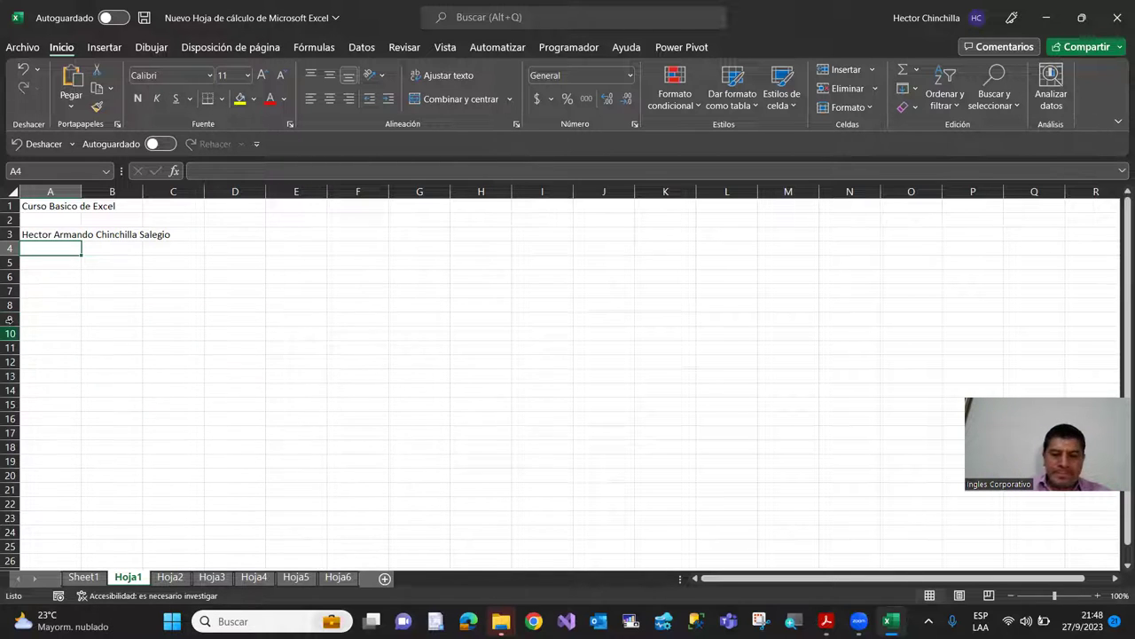
Check the A1 title, settle on empty A4, and switch to the Acrobat guide.
key("Up")
key("Down")
key("Up")
key("Up")
key("Up")
key("Down")
key("Down")
key("Down")
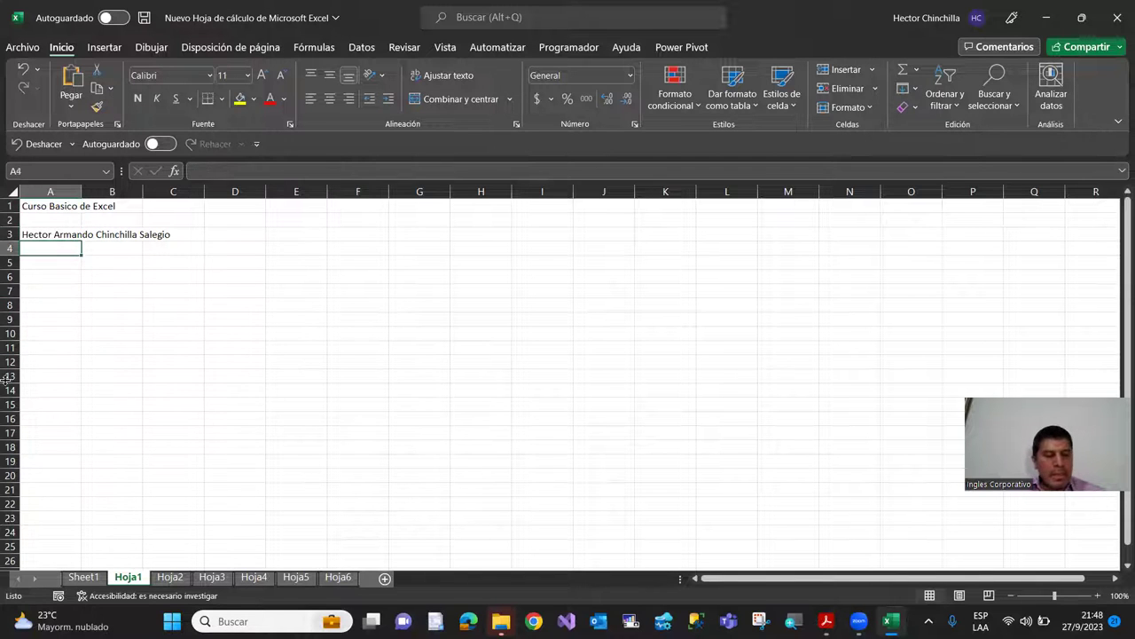
key("alt+Tab")
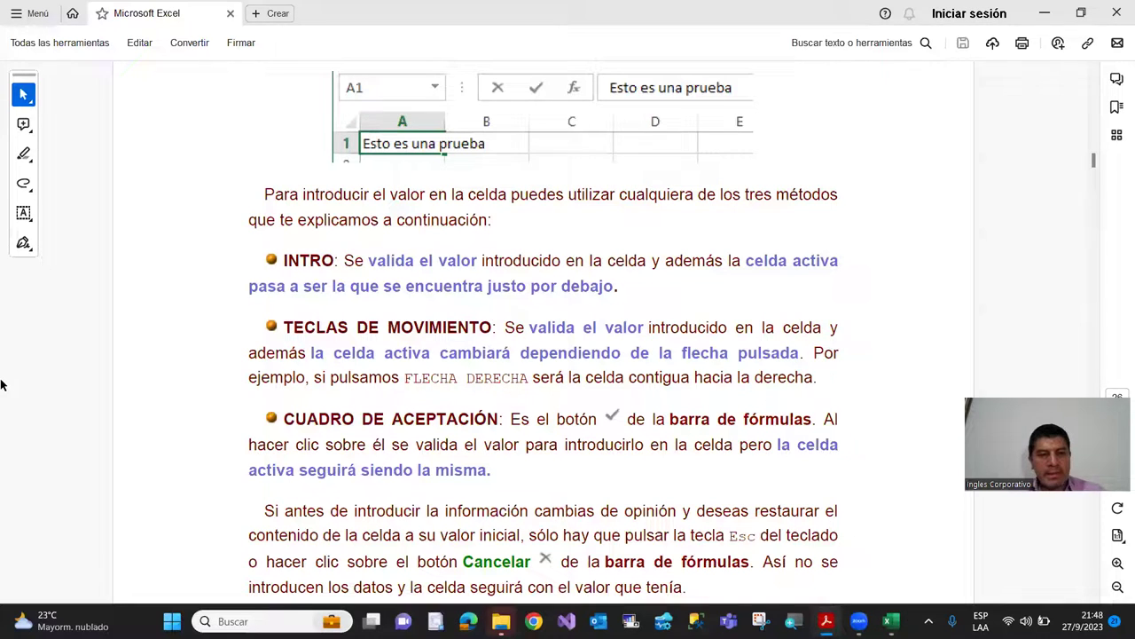
Scroll the guide to the ALT+INTRO multi-line tip and heading '2.3. Modificar datos'.
scroll(370, 344, "down", 1)
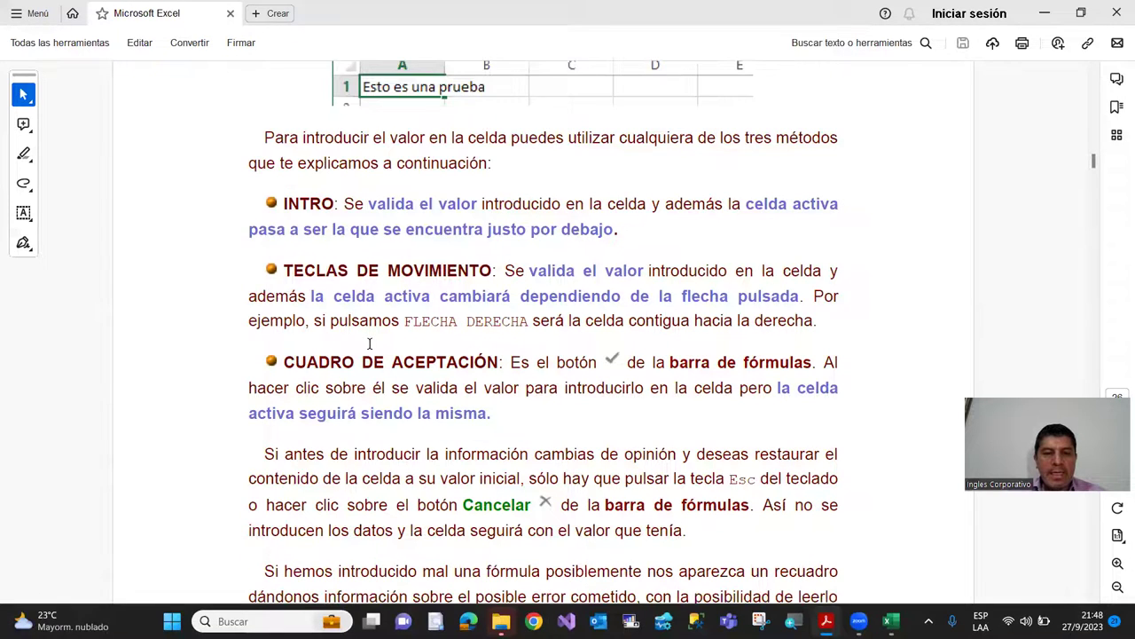
scroll(388, 318, "down", 1)
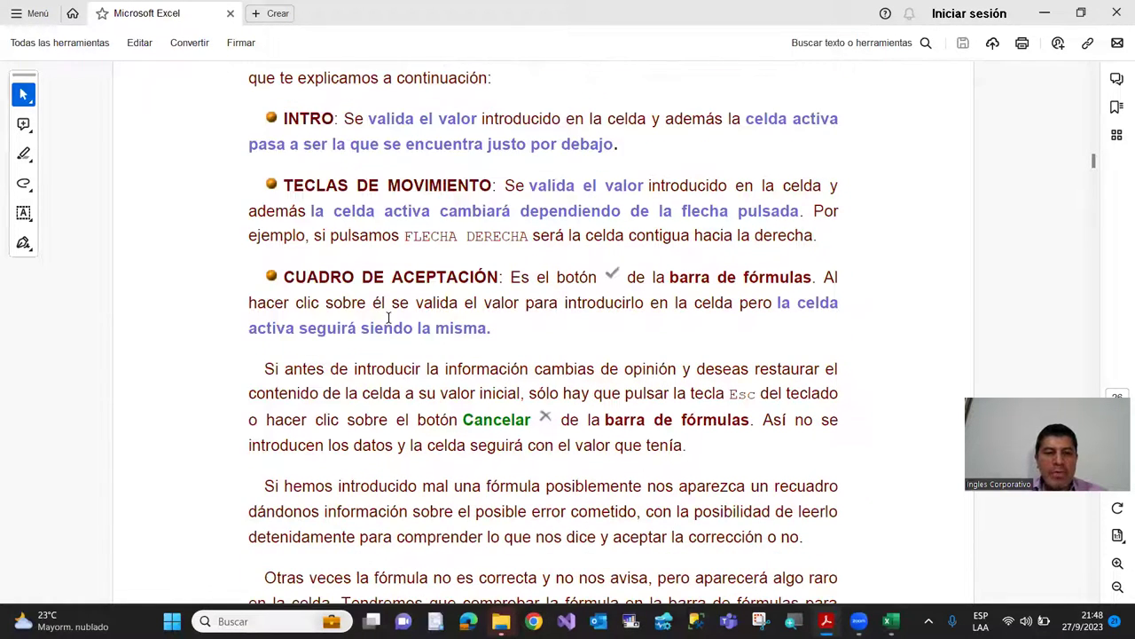
scroll(388, 318, "down", 1)
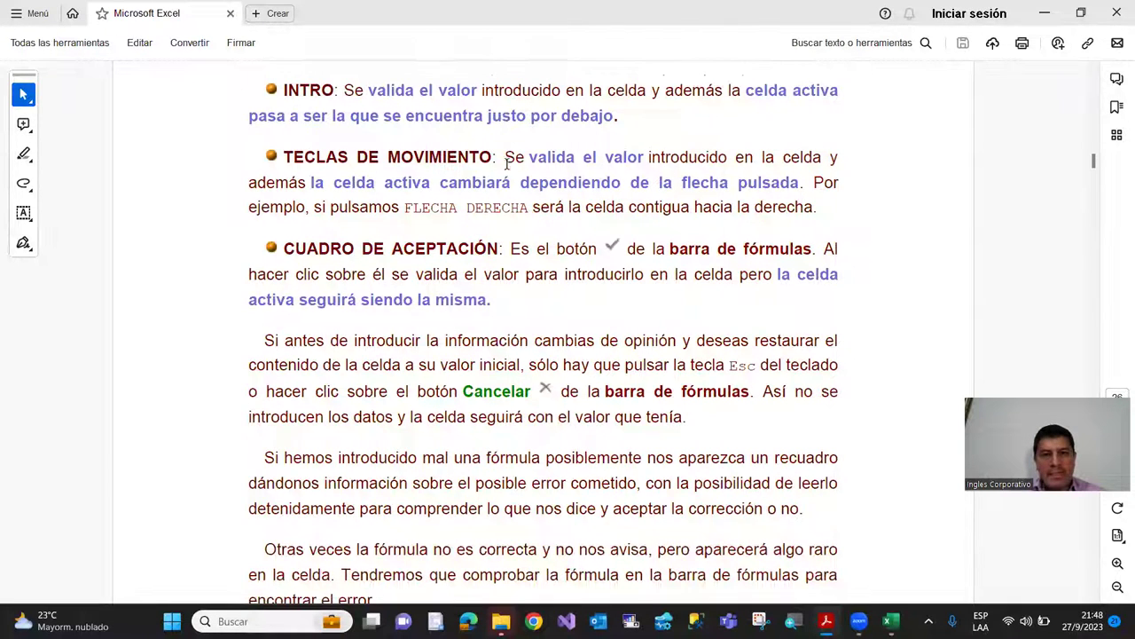
scroll(509, 160, "up", 2)
scroll(511, 177, "up", 2)
scroll(514, 186, "down", 3)
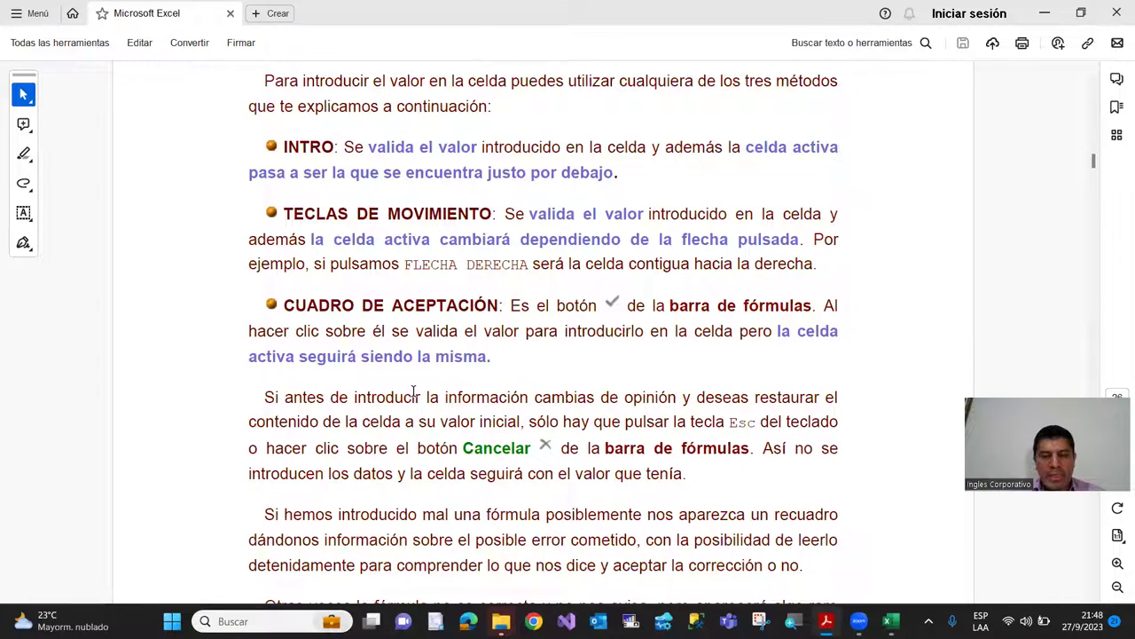
scroll(414, 391, "down", 2)
scroll(400, 364, "down", 3)
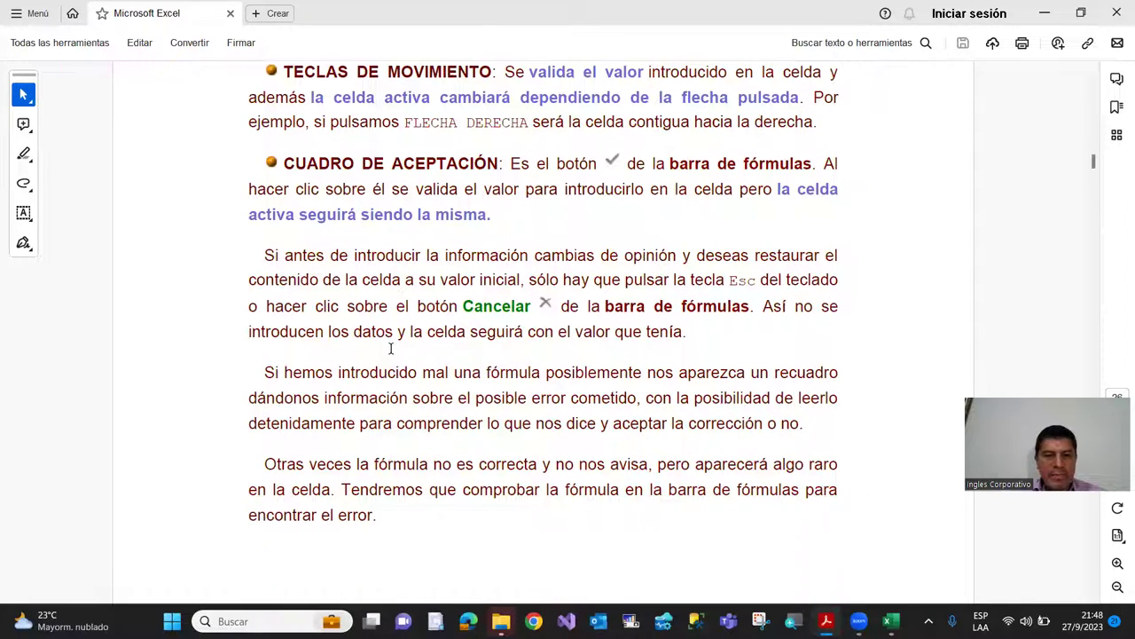
scroll(395, 327, "down", 3)
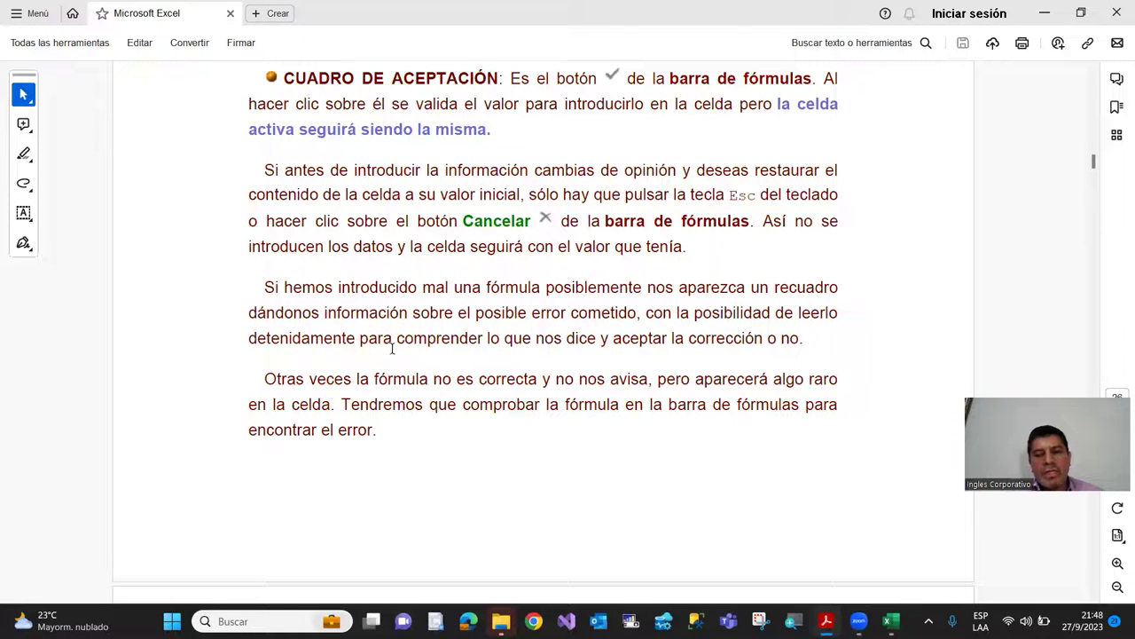
scroll(362, 373, "down", 1)
scroll(370, 346, "down", 3)
scroll(370, 346, "down", 3)
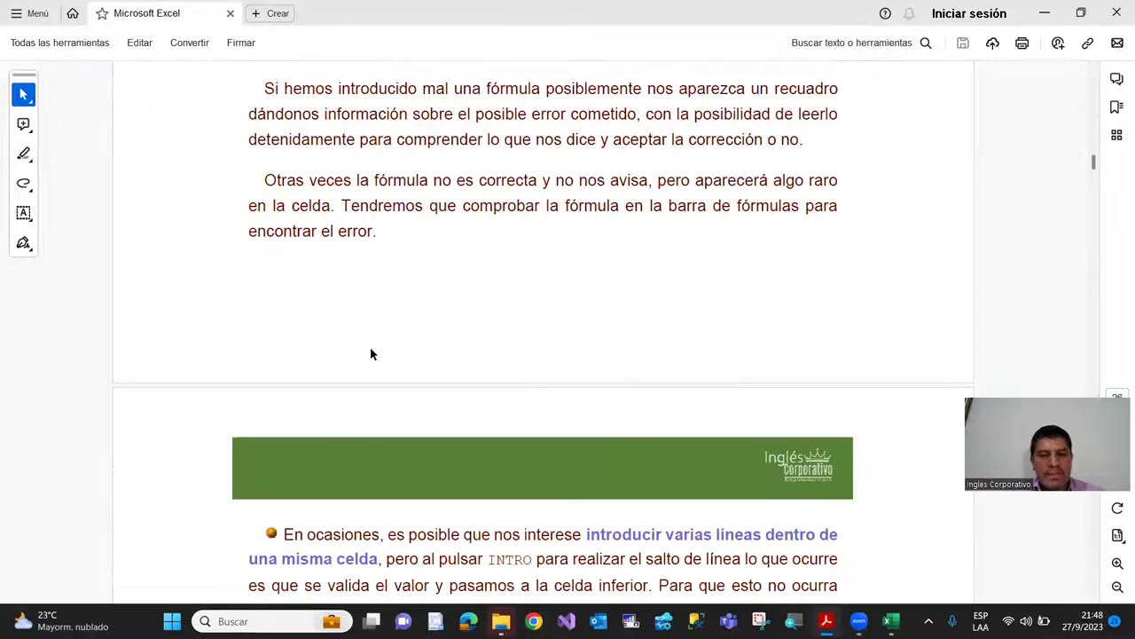
scroll(372, 353, "down", 3)
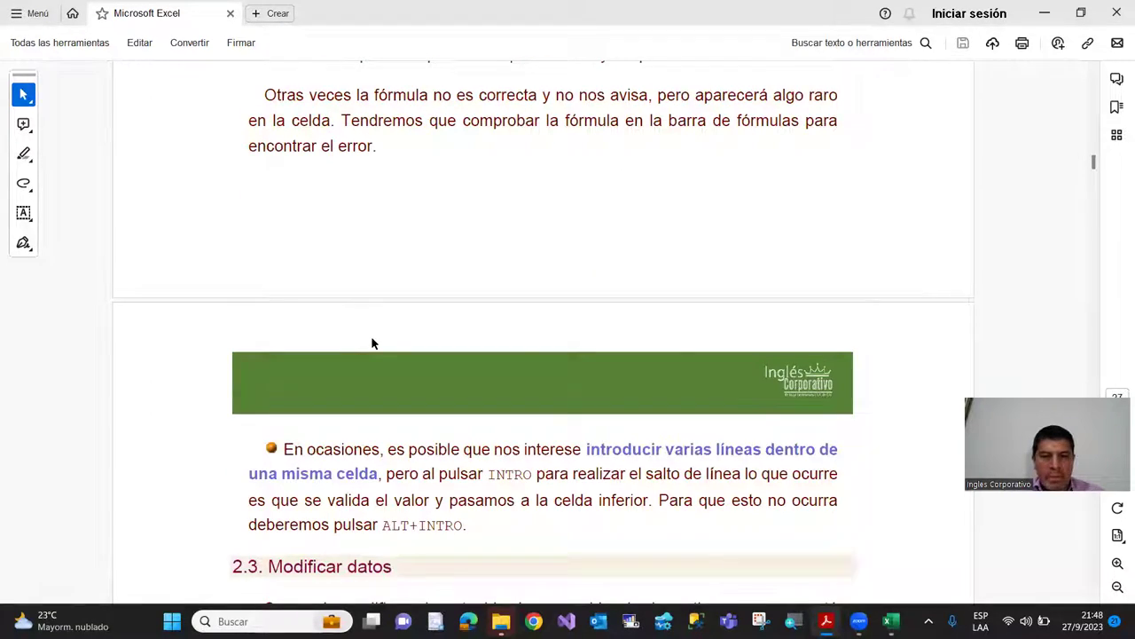
scroll(372, 341, "down", 1)
scroll(372, 338, "down", 2)
scroll(372, 338, "down", 2)
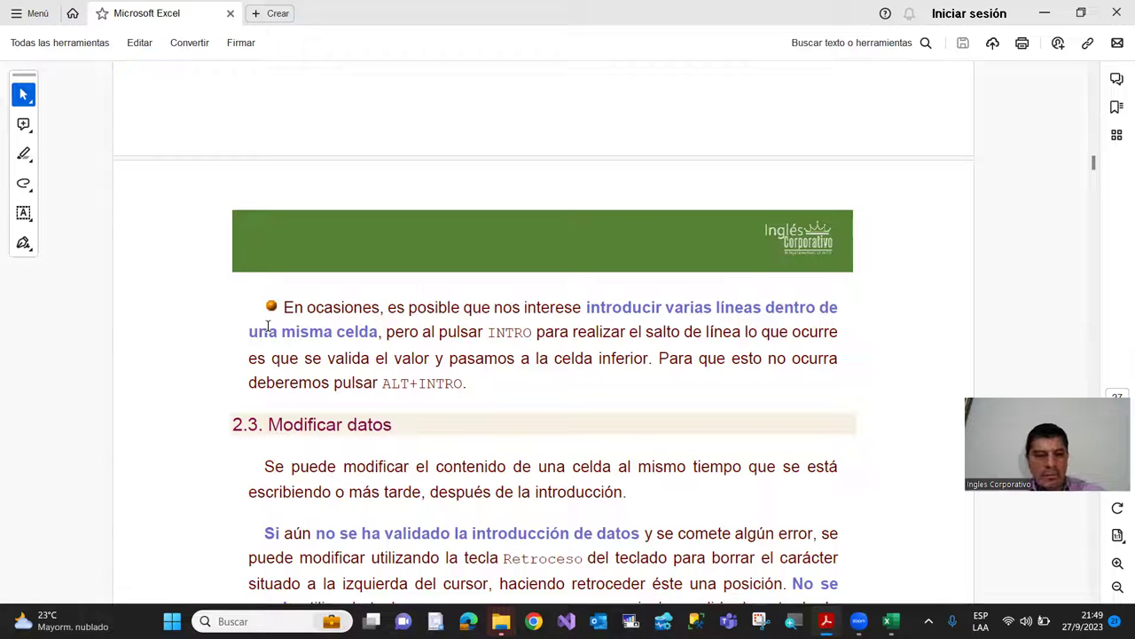
Back in Excel, widen column A to fit the names.
key("alt+Tab")
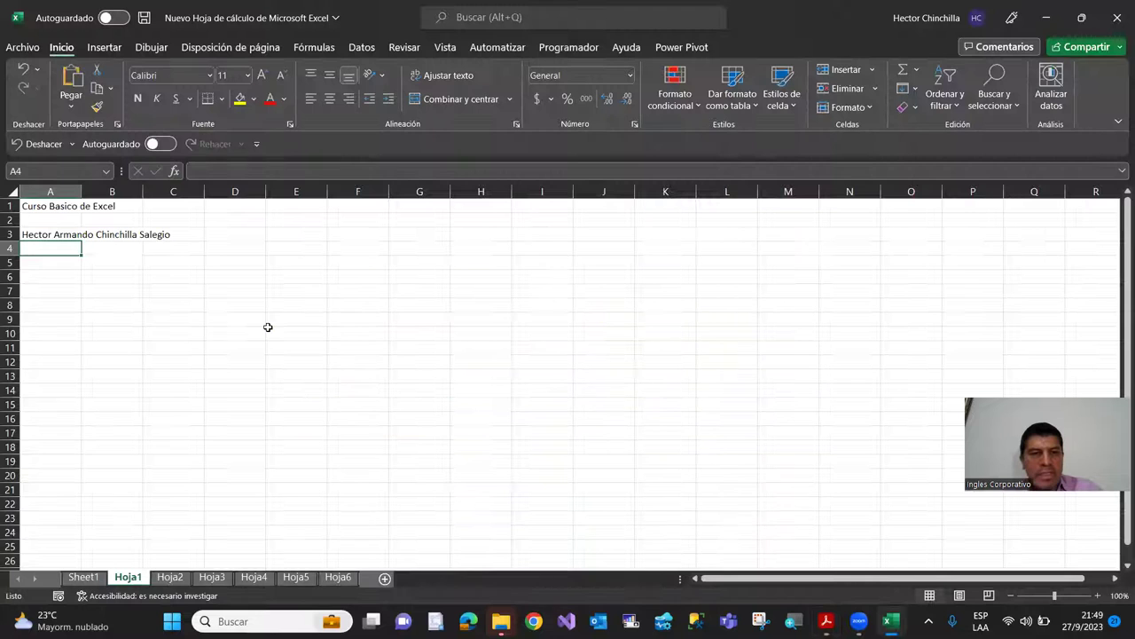
key("Down")
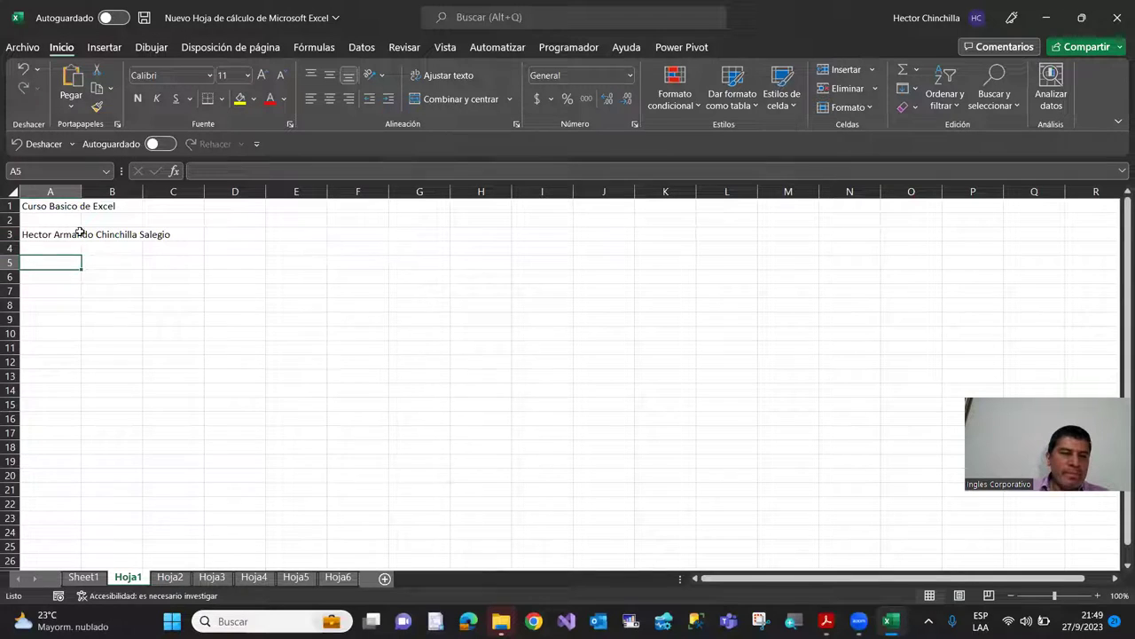
left_click_drag(81, 192, 116, 192)
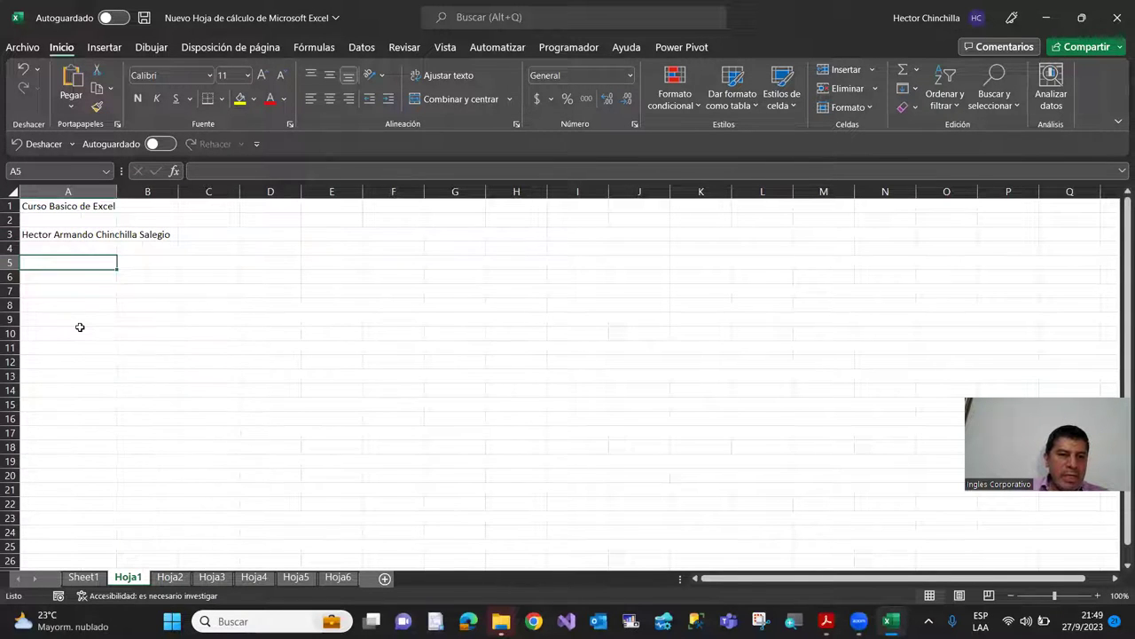
Move to cell A5 and start typing the person's given names.
key("Down")
key("Up")
key("Up")
key("Down")
key("Up")
key("Down")
key("Down")
key("Up")
key("Up")
key("Down")
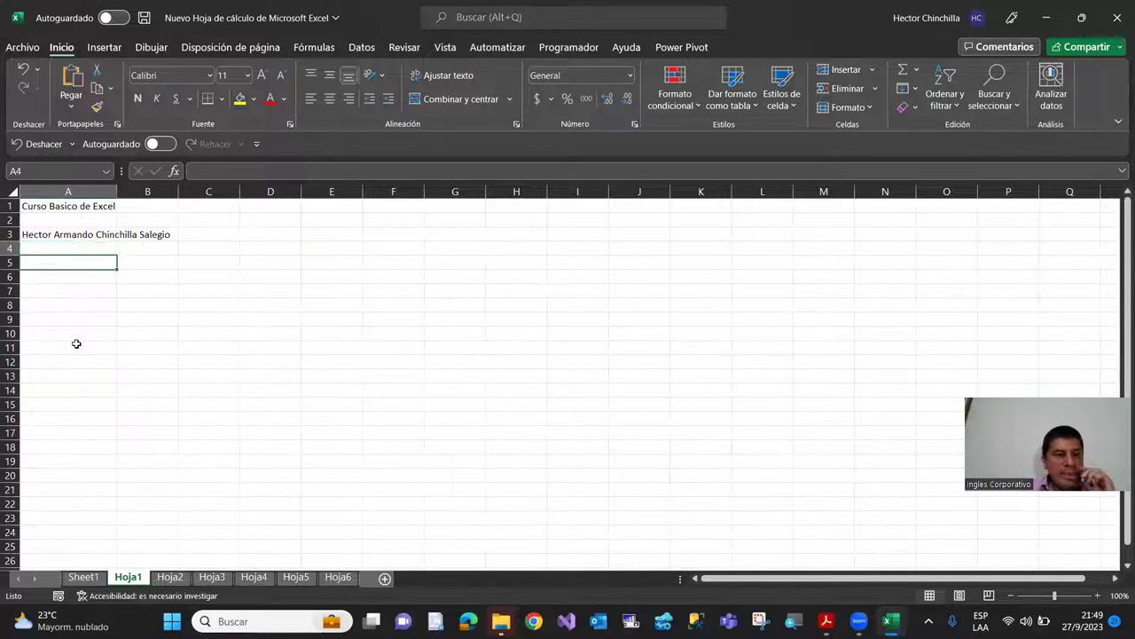
key("Up")
key("Up")
key("Down")
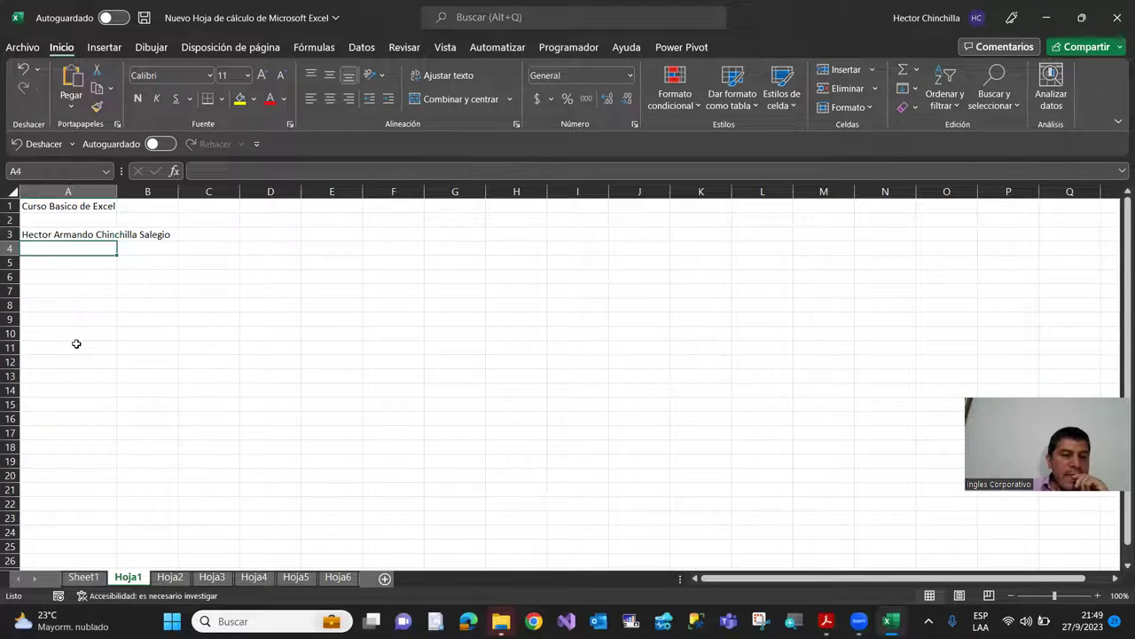
key("Up")
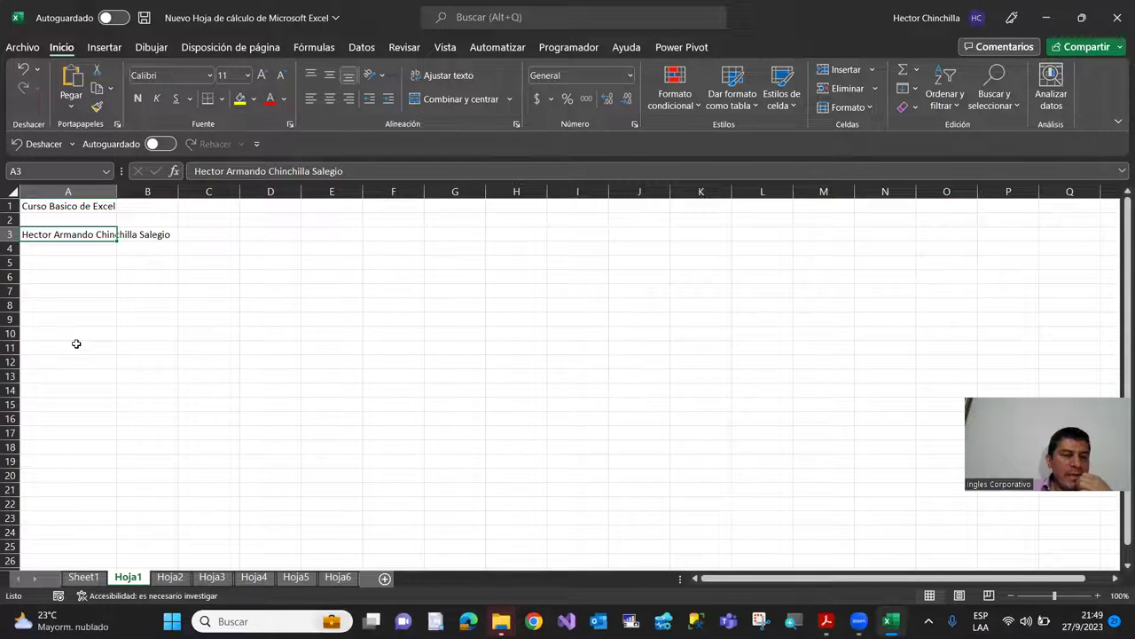
key("Down")
key("Down")
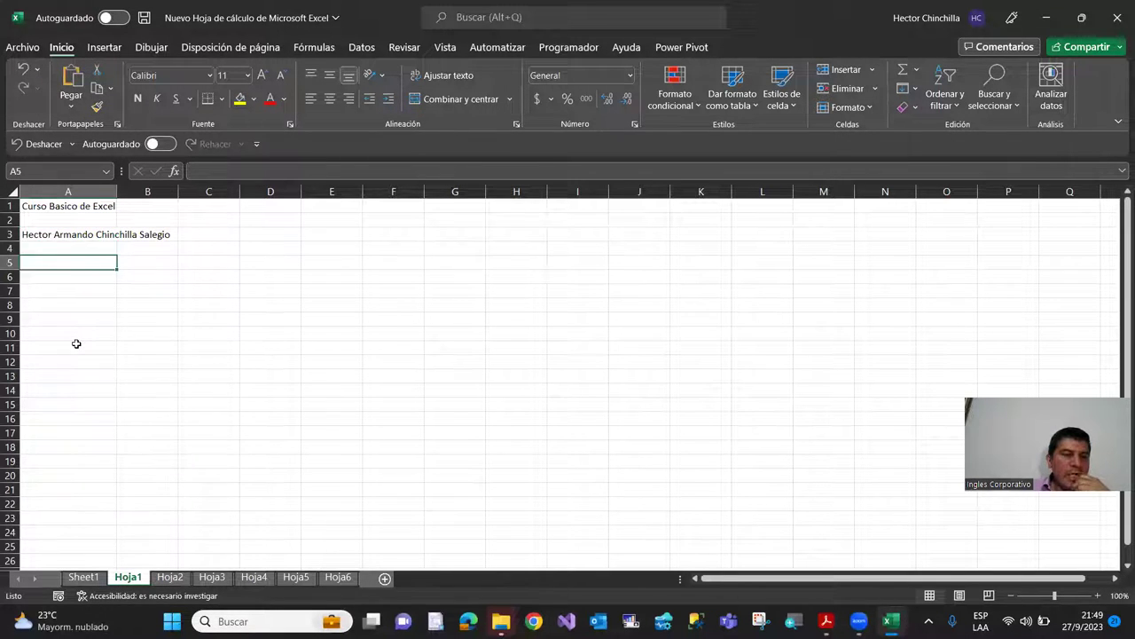
key("Up")
key("Up")
key("Down")
key("Down")
key("Down")
key("Up")
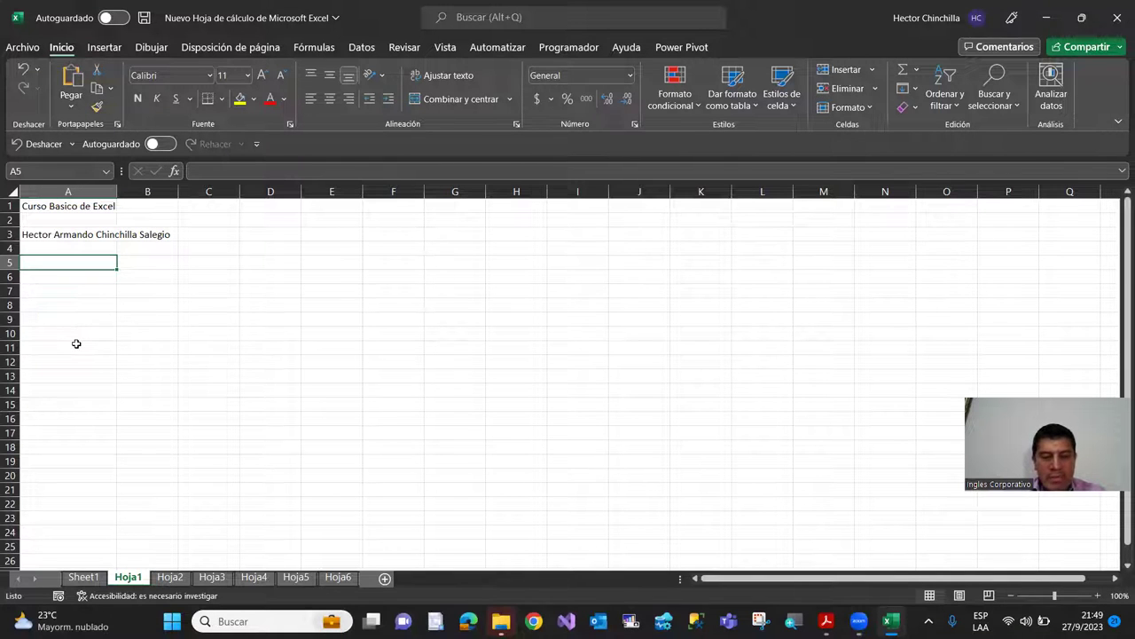
type("Hecto")
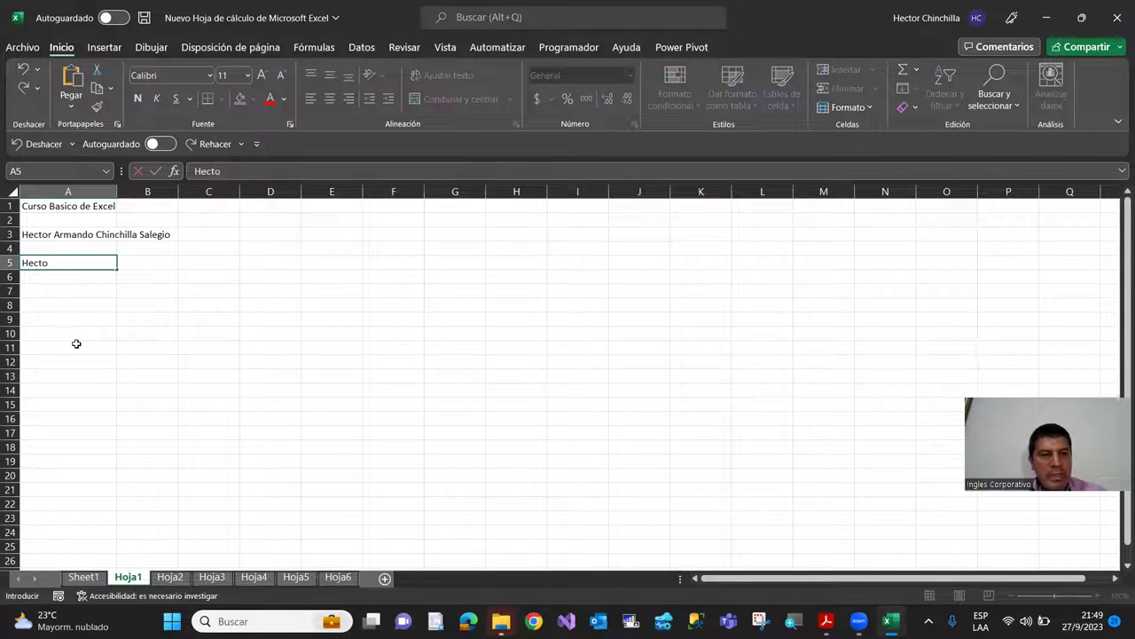
type("r Armando")
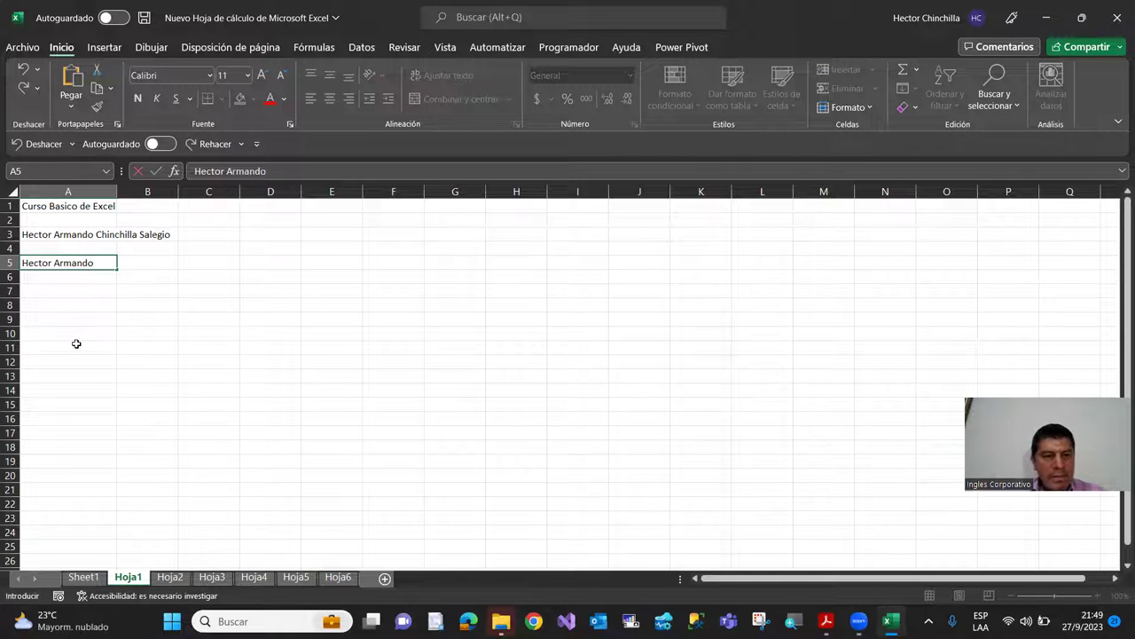
Confirm the given names in A5 and enter the surnames in A6.
key("Return")
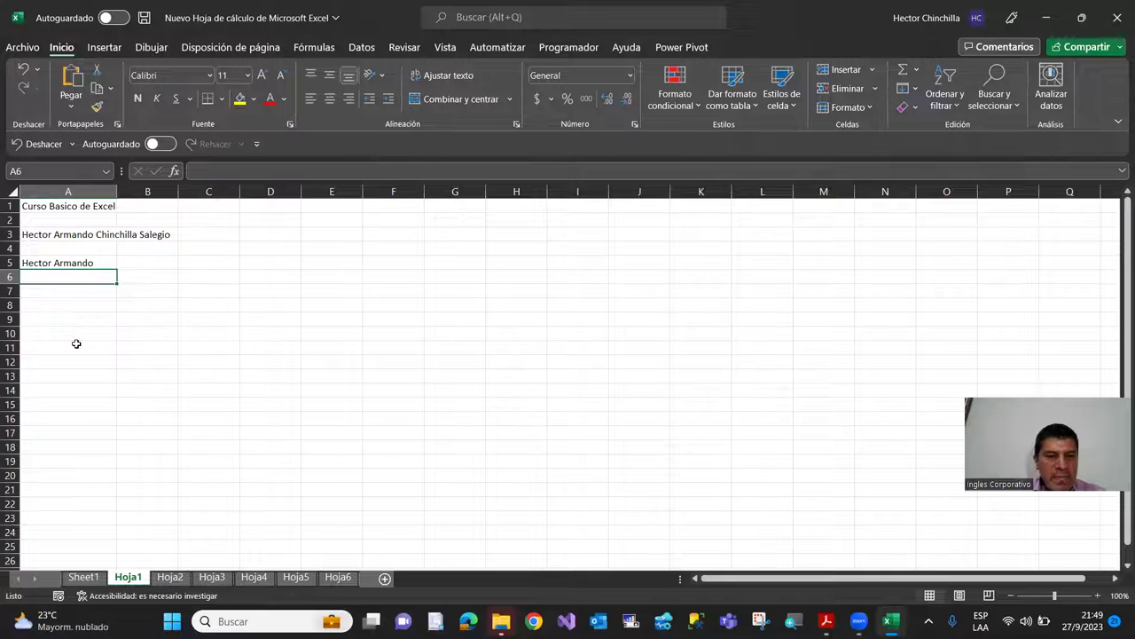
type("Chinchilla Salegio")
key("Return")
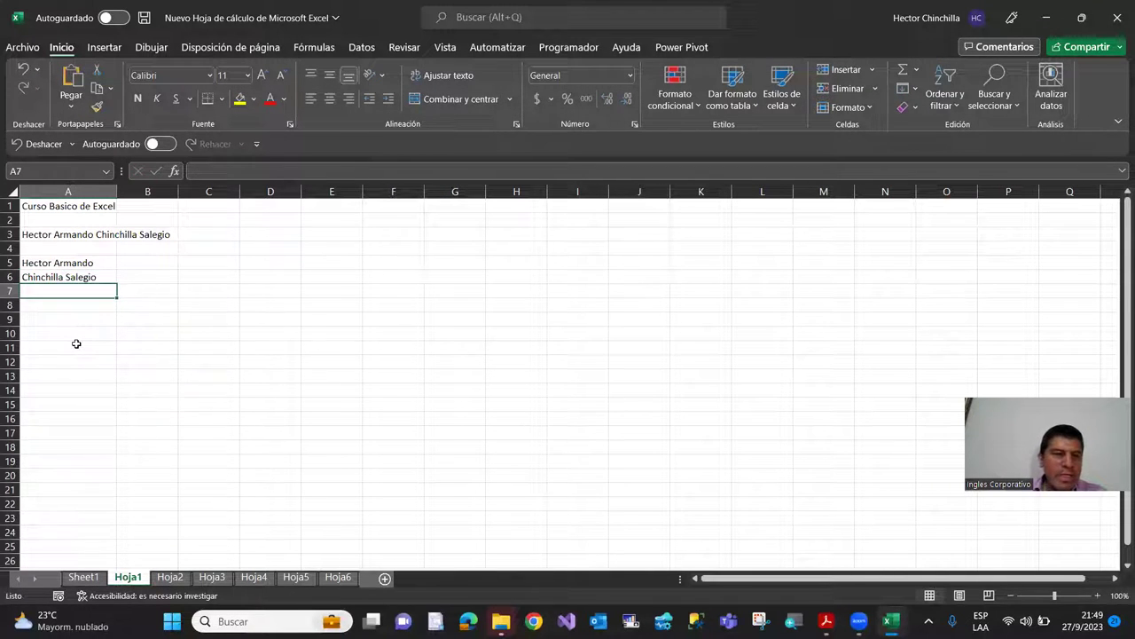
Check A5 and A6, selecting both together, and move through column A.
key("Up")
key("Up")
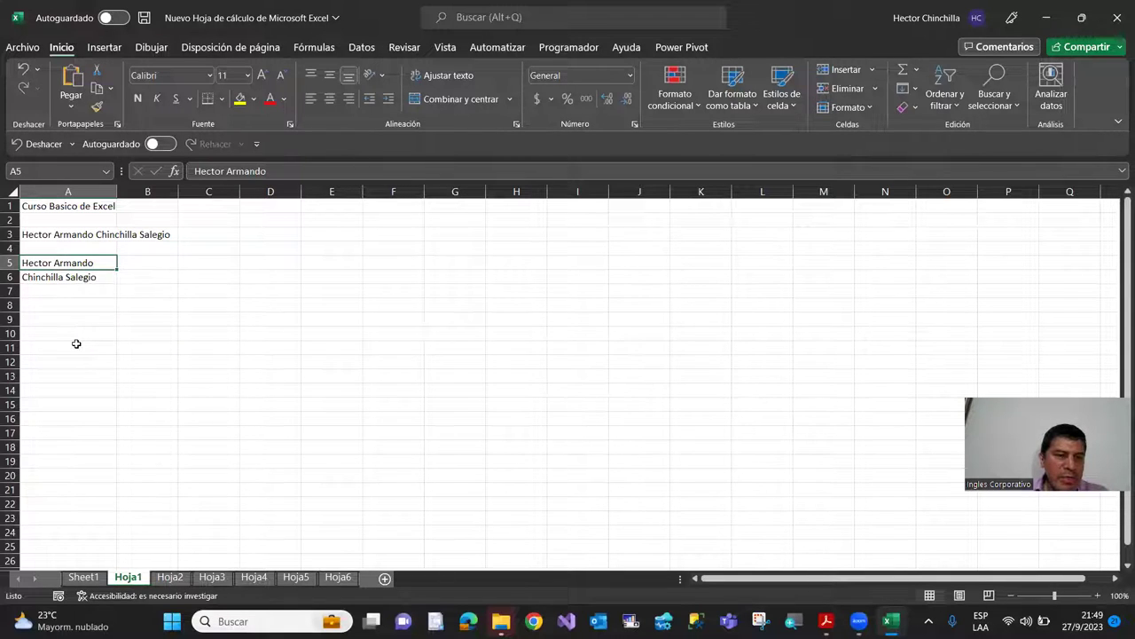
key("Down")
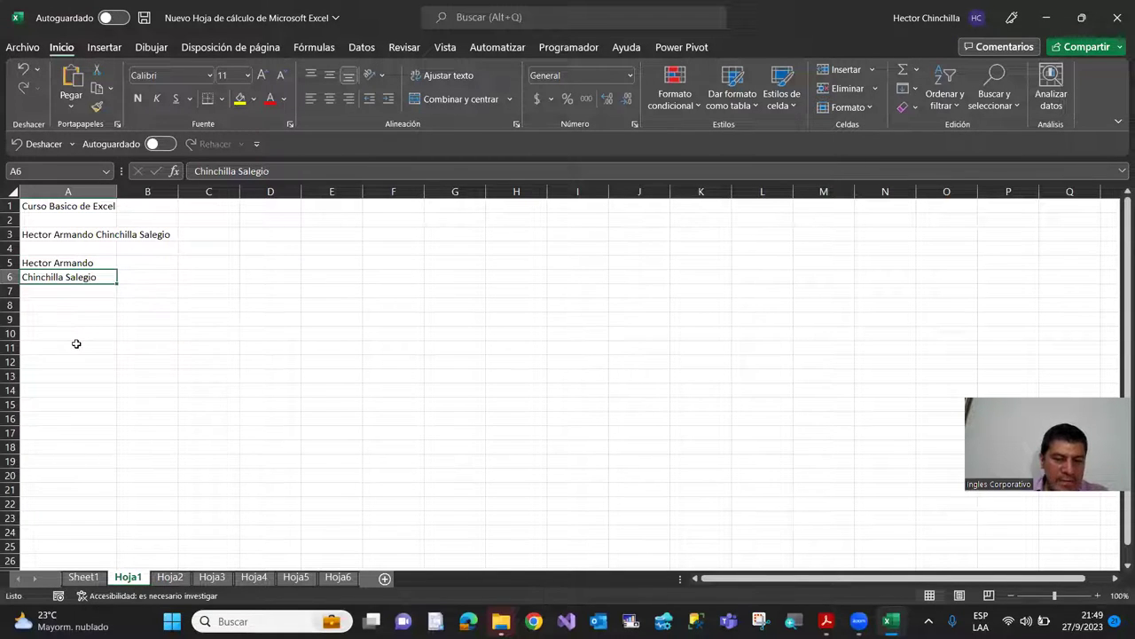
key("Down")
key("Up")
key("Up")
key("shift+Down")
key("Down")
key("Up")
key("Up")
key("Down")
key("Down")
key("Down")
key("Down")
key("Up")
key("Up")
key("Up")
key("Up")
key("Up")
key("Up")
key("Up")
key("Down")
key("Down")
key("Down")
key("Down")
key("Down")
key("Down")
key("Down")
key("Down")
key("Down")
key("Up")
key("Up")
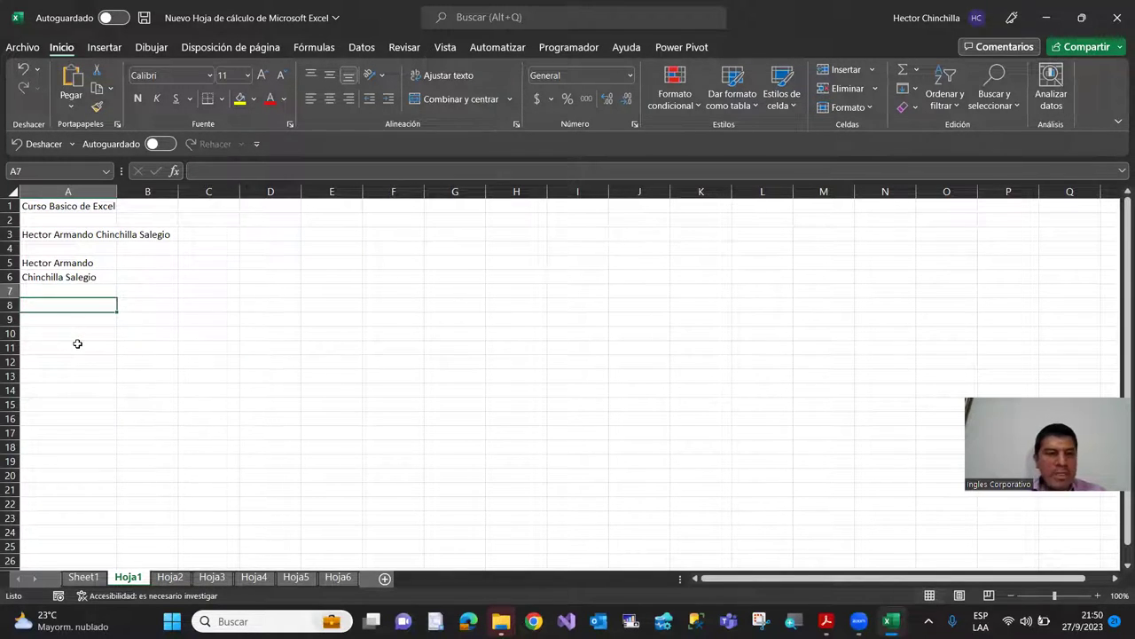
Enter the given names and surnames on two lines in A8 using Alt+Enter, then switch to Acrobat.
key("Up")
key("Up")
key("Up")
key("Down")
key("Down")
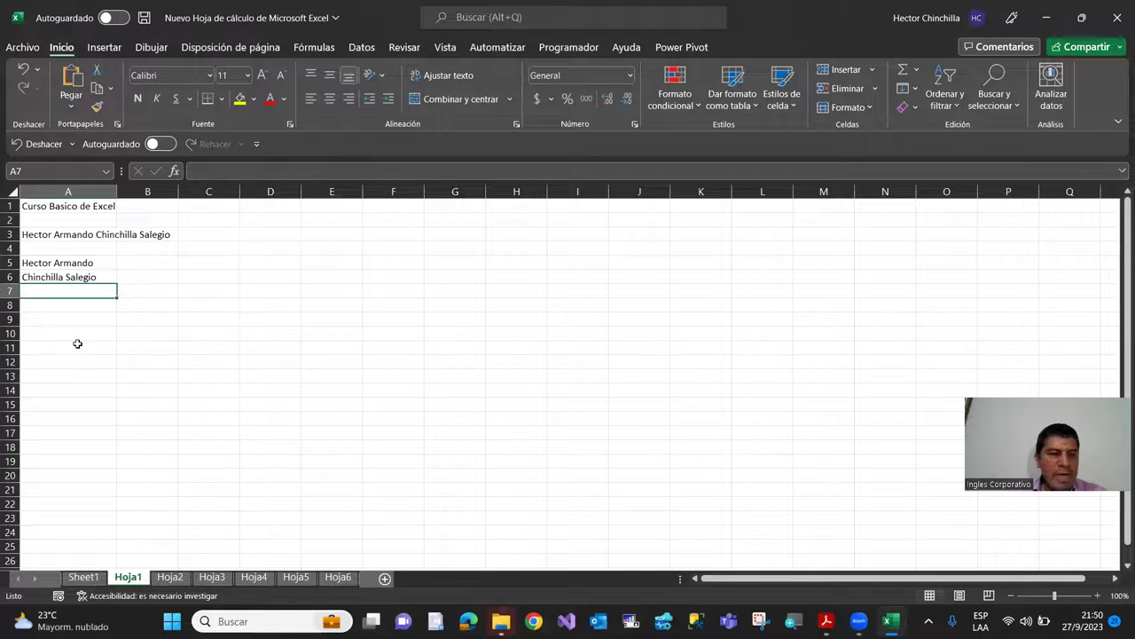
key("Down")
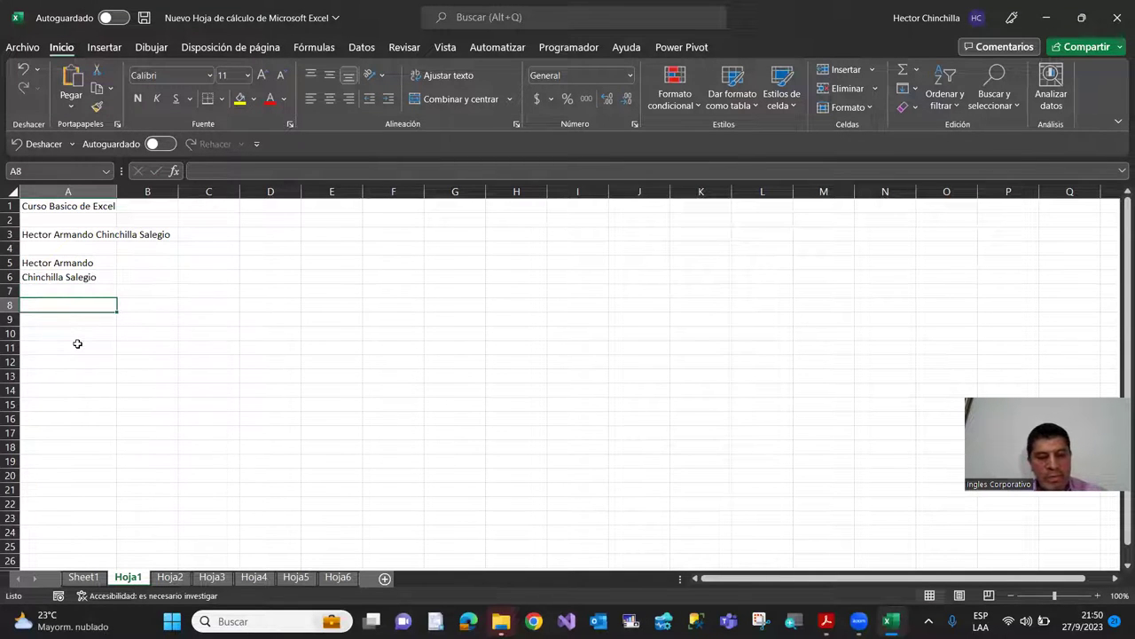
type("Hector Ar")
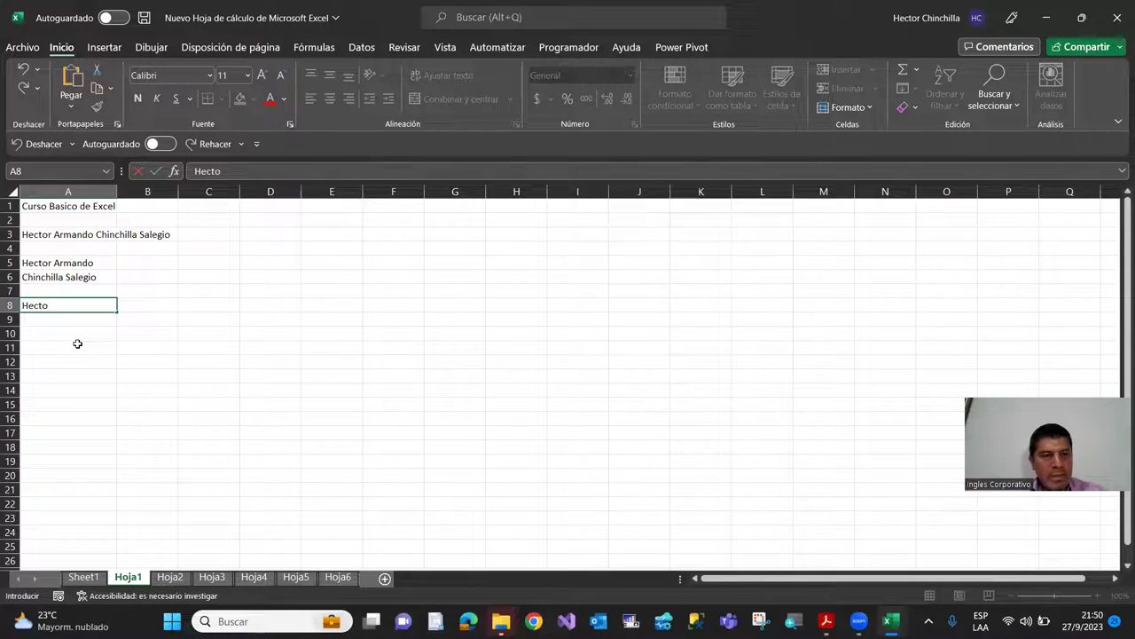
type("mando")
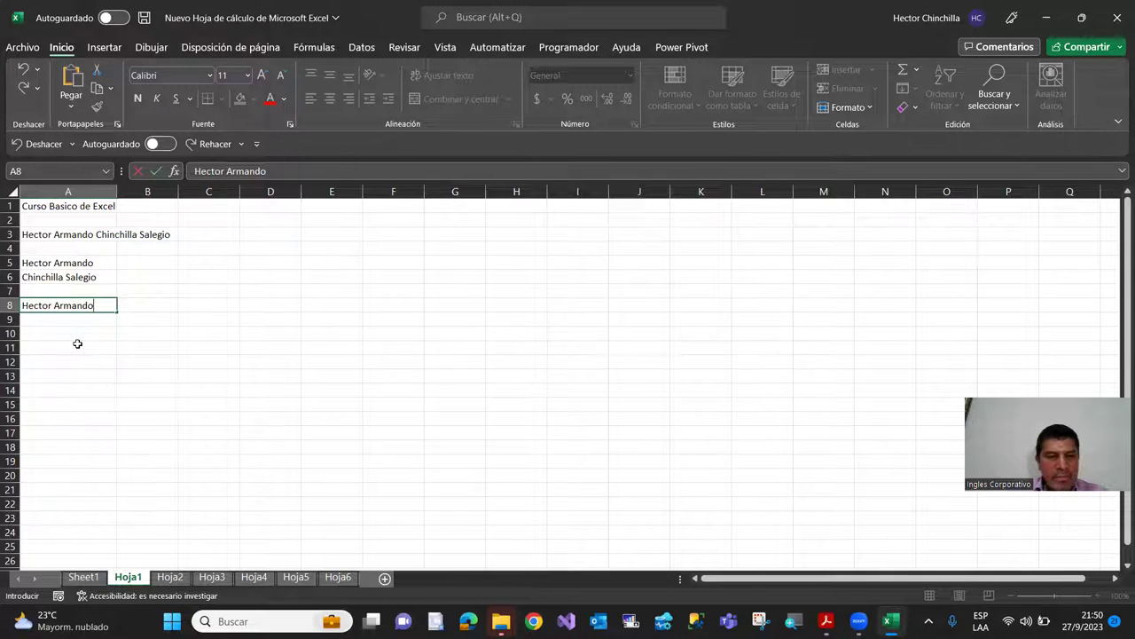
key("alt+Return")
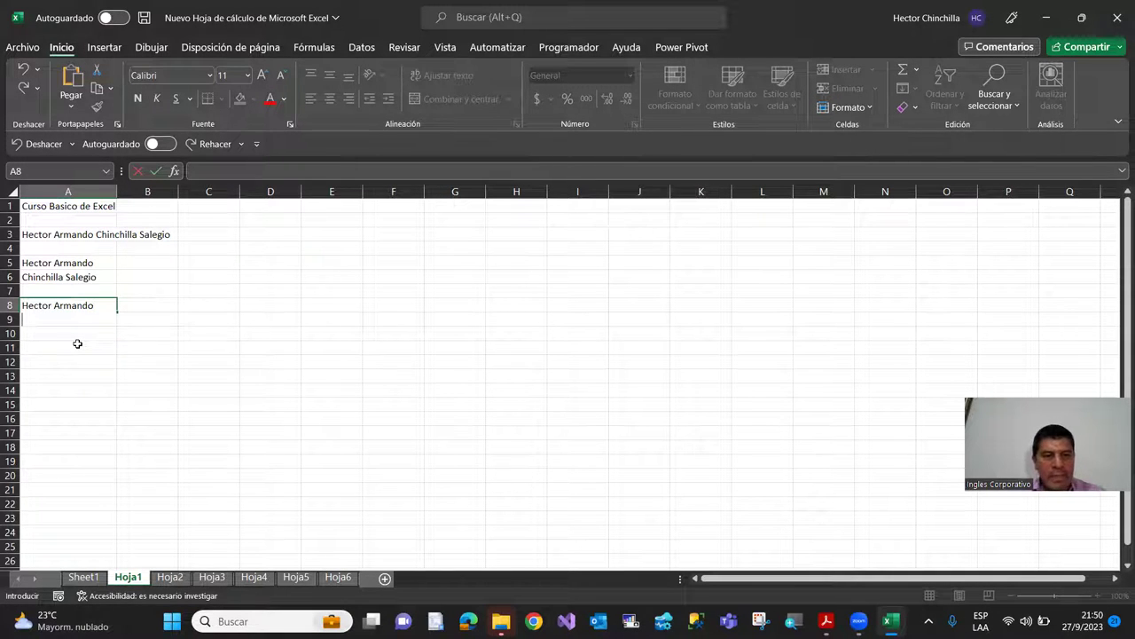
type("Chinchill")
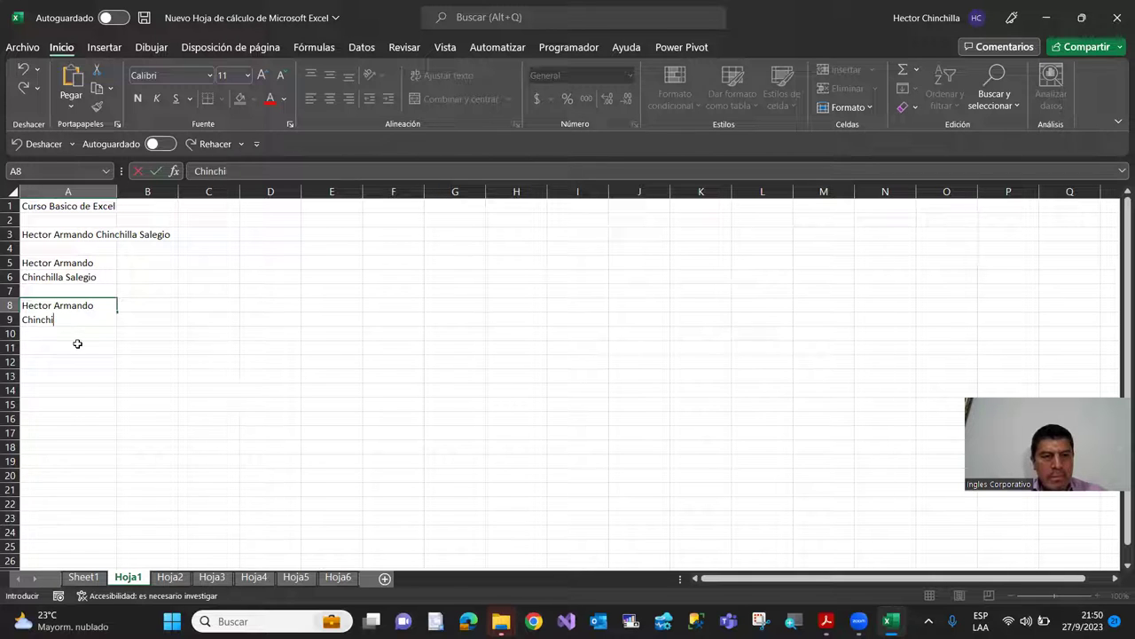
type("a Salegio")
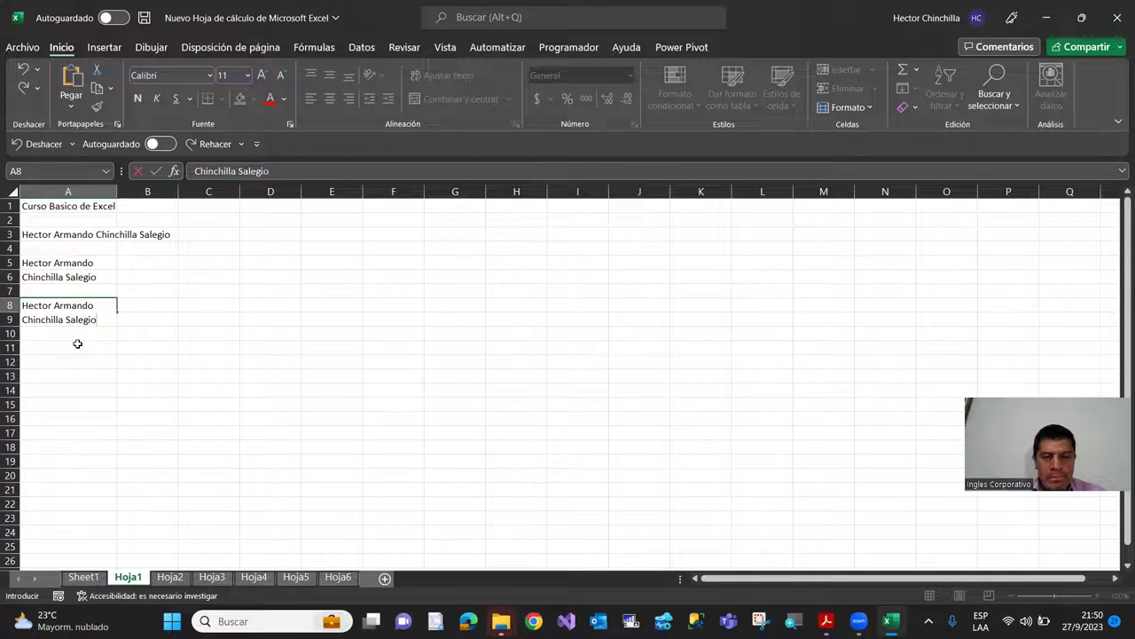
key("Return")
key("Up")
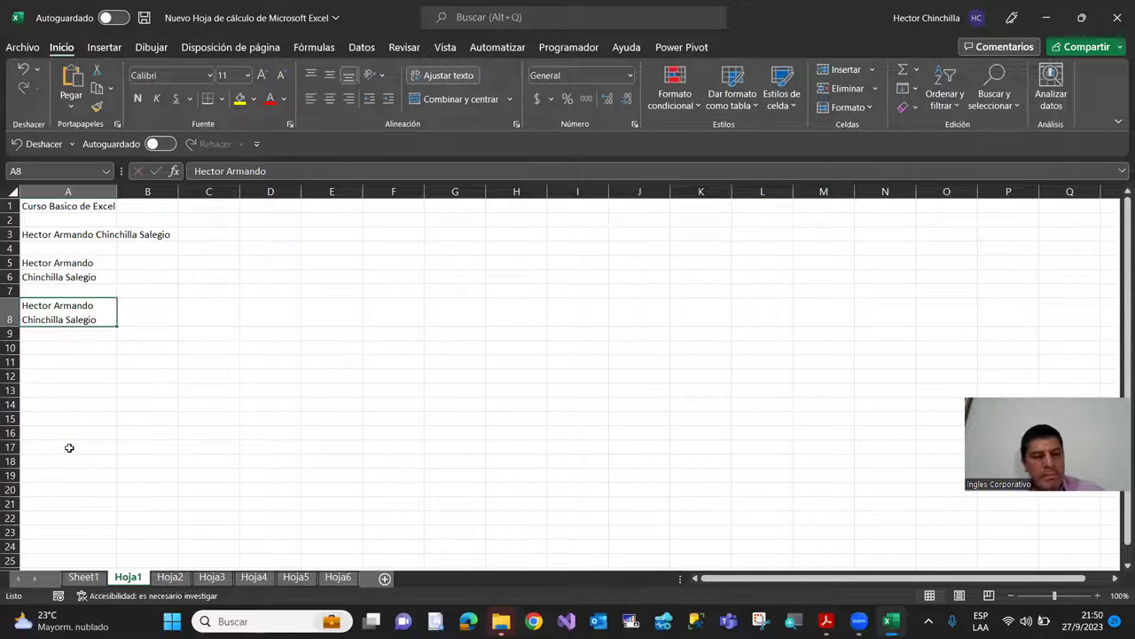
key("alt+Tab")
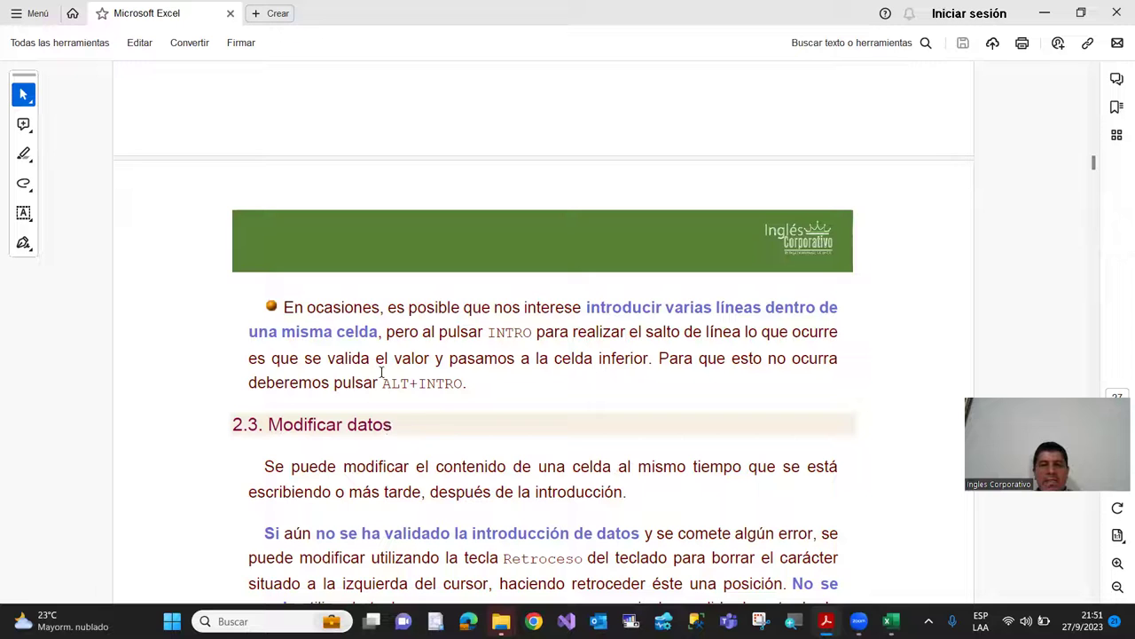
Scroll through '2.3. Modificar datos' to the Cancelar paragraph, then return to Excel.
scroll(302, 349, "down", 1)
scroll(284, 352, "down", 1)
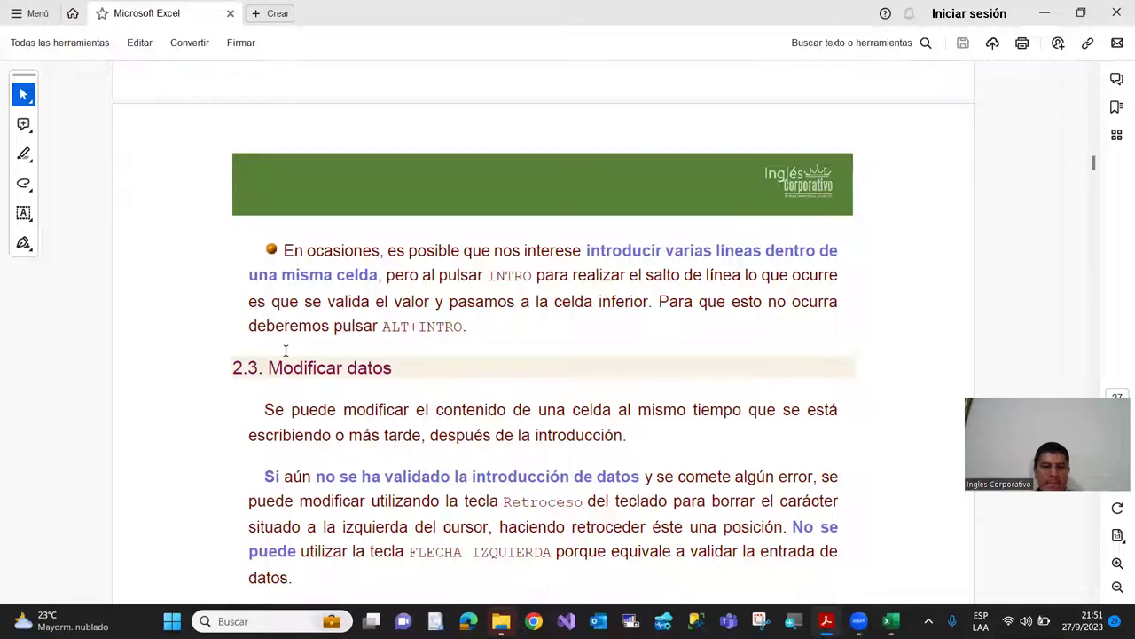
scroll(282, 348, "down", 2)
scroll(282, 349, "down", 2)
scroll(282, 349, "down", 1)
scroll(281, 347, "down", 2)
scroll(281, 346, "down", 1)
scroll(280, 348, "down", 1)
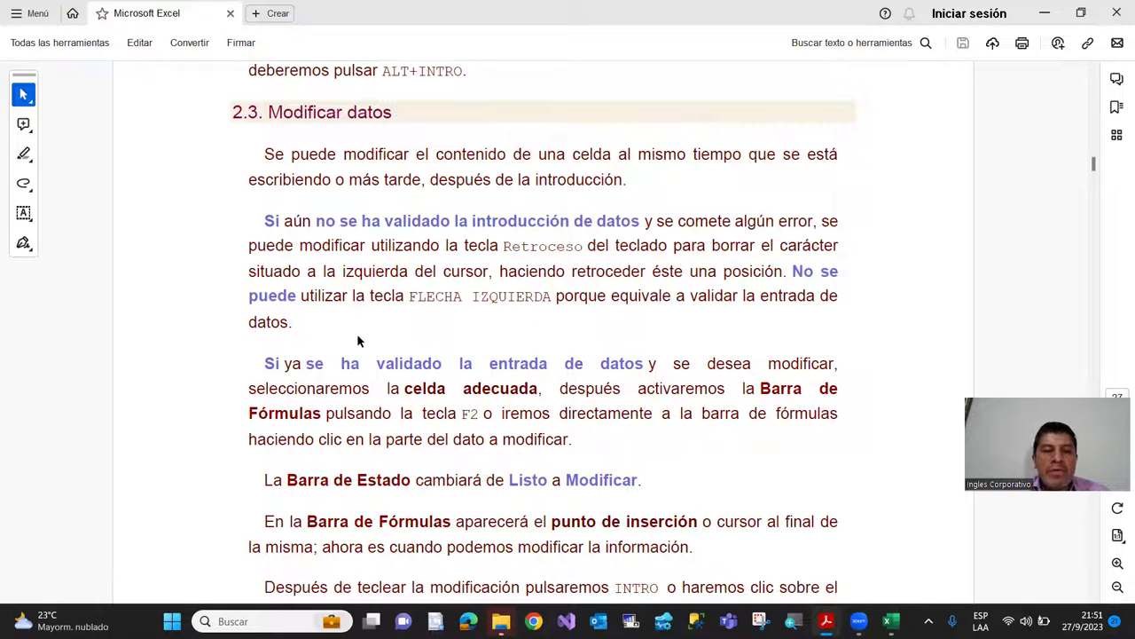
scroll(362, 344, "down", 1)
scroll(363, 353, "down", 2)
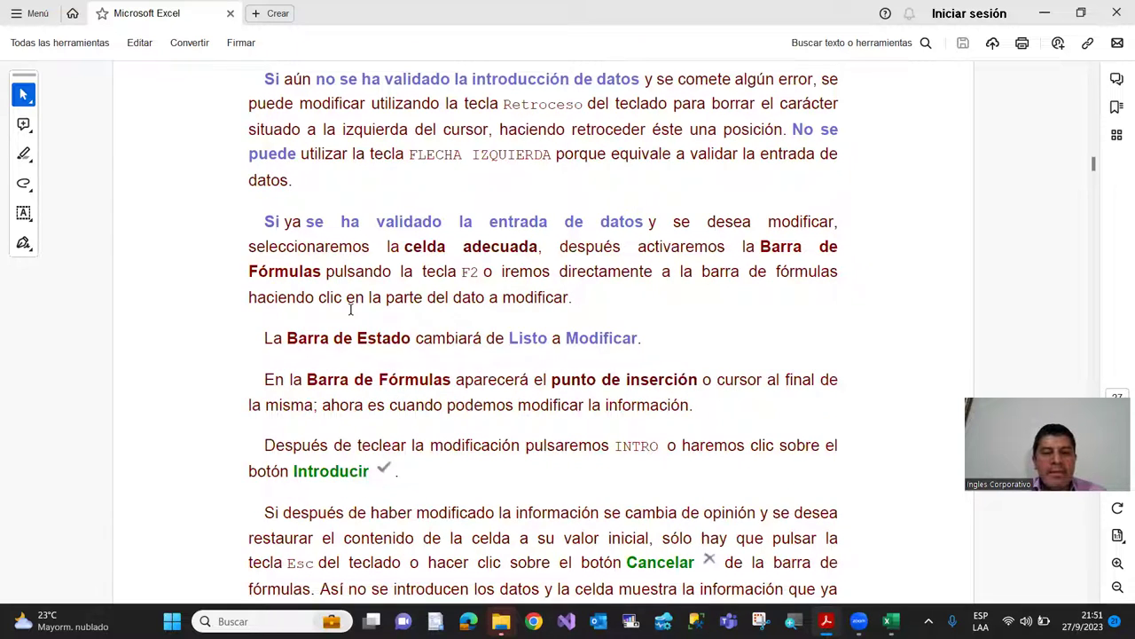
scroll(391, 324, "down", 1)
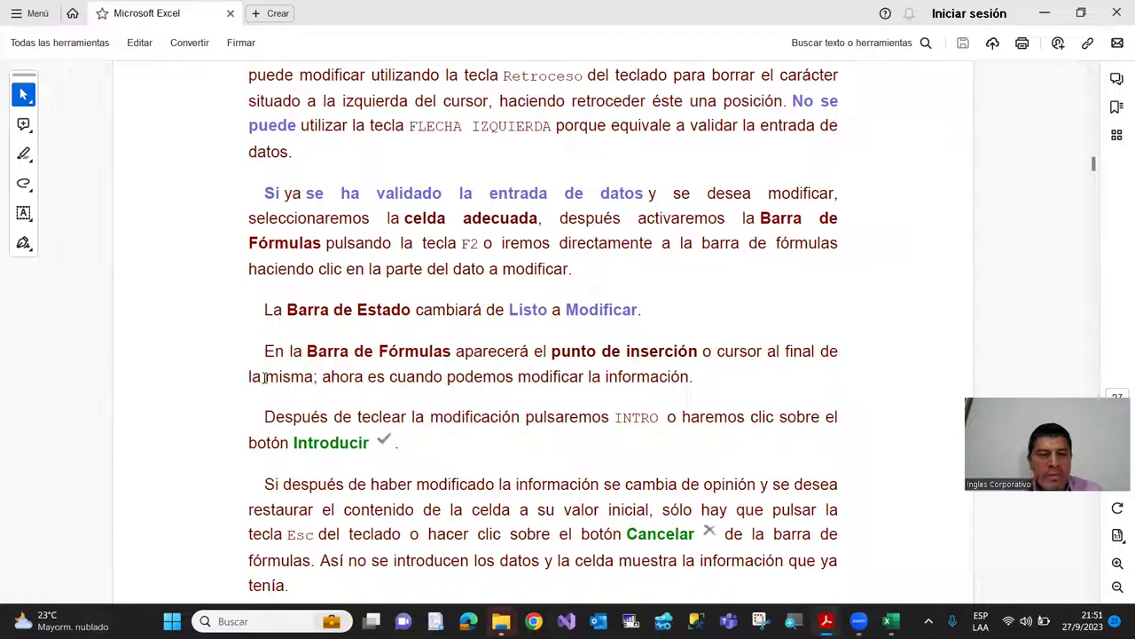
key("alt+Tab")
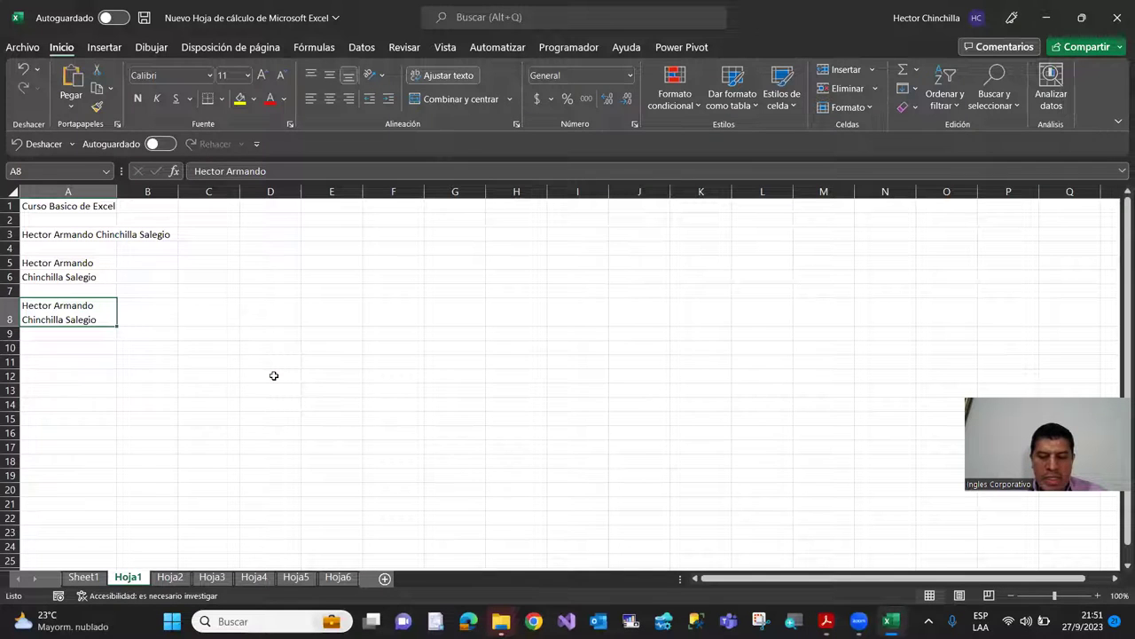
Enter the second given name in cell A9, then switch back to the PDF course guide.
key("Down")
type("Ar")
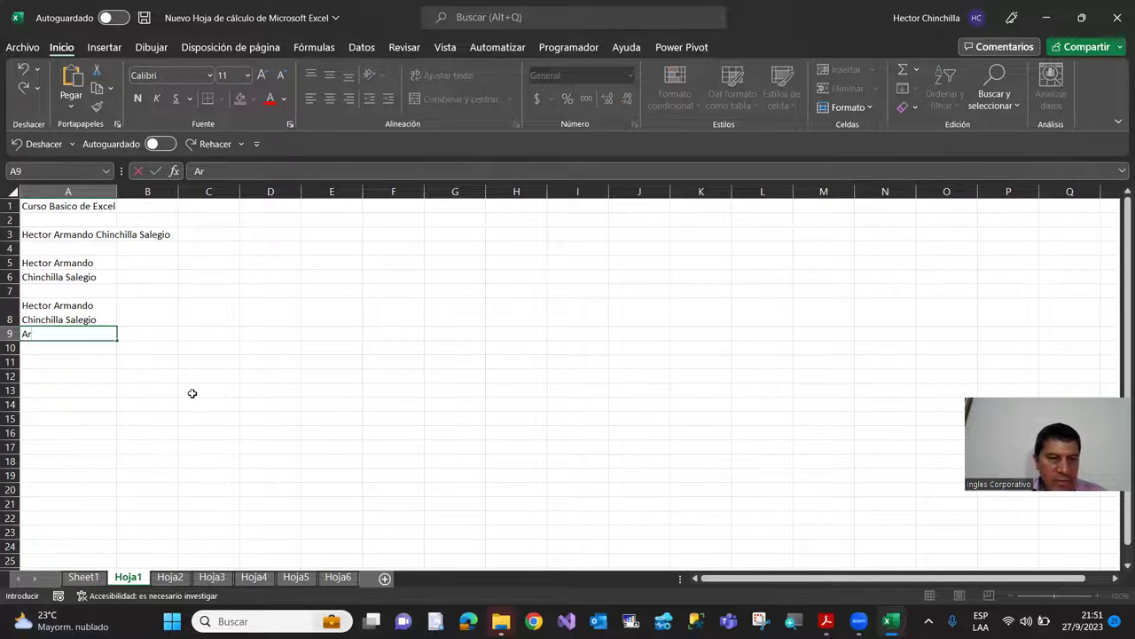
type("mando")
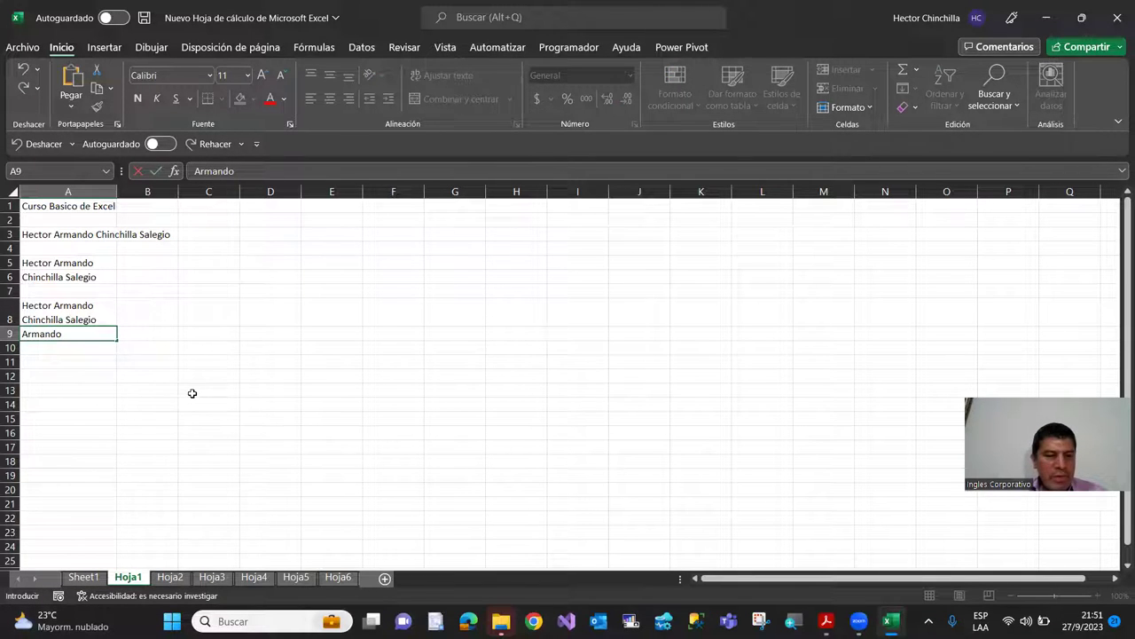
key("Return")
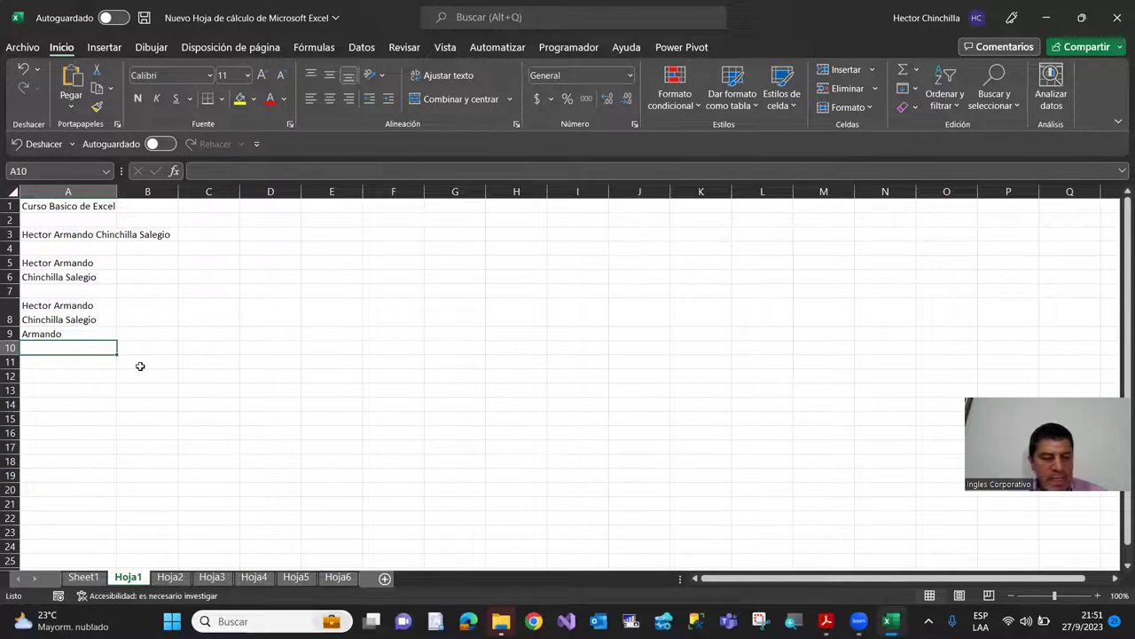
key("alt+Tab")
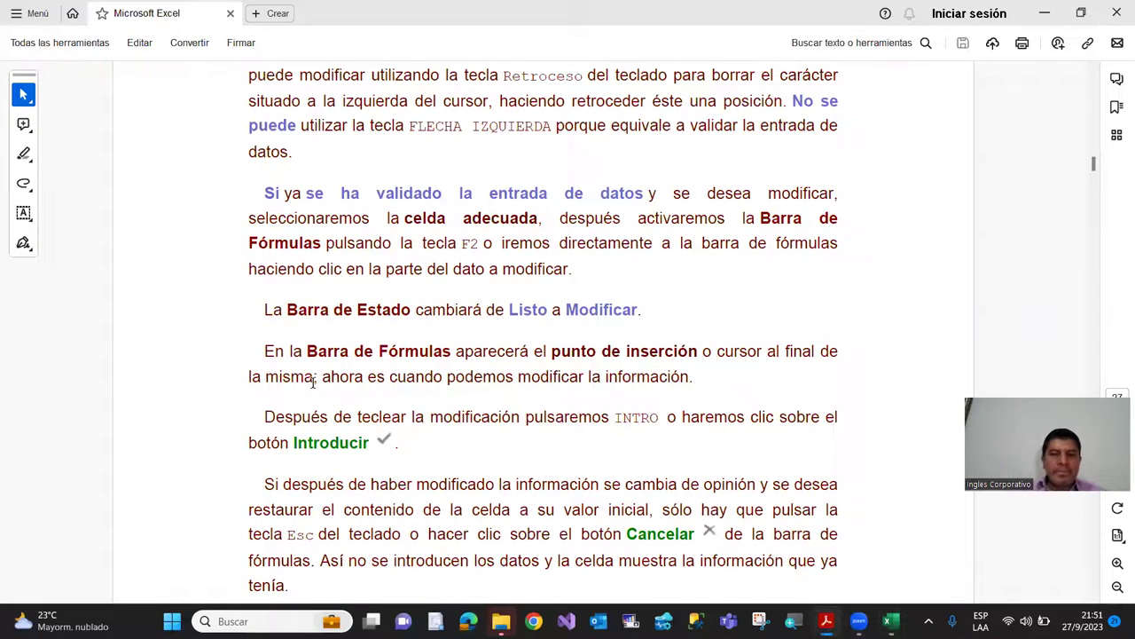
Scroll the PDF down past the page break to section 2.4, Tipos de datos.
scroll(311, 383, "down", 2)
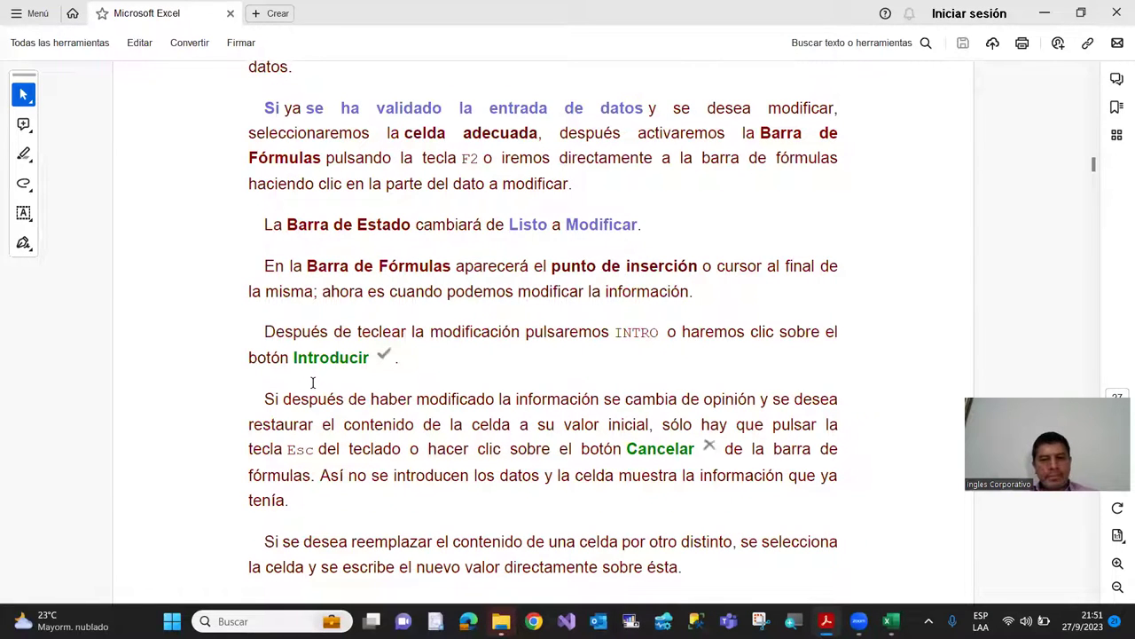
scroll(413, 381, "down", 5)
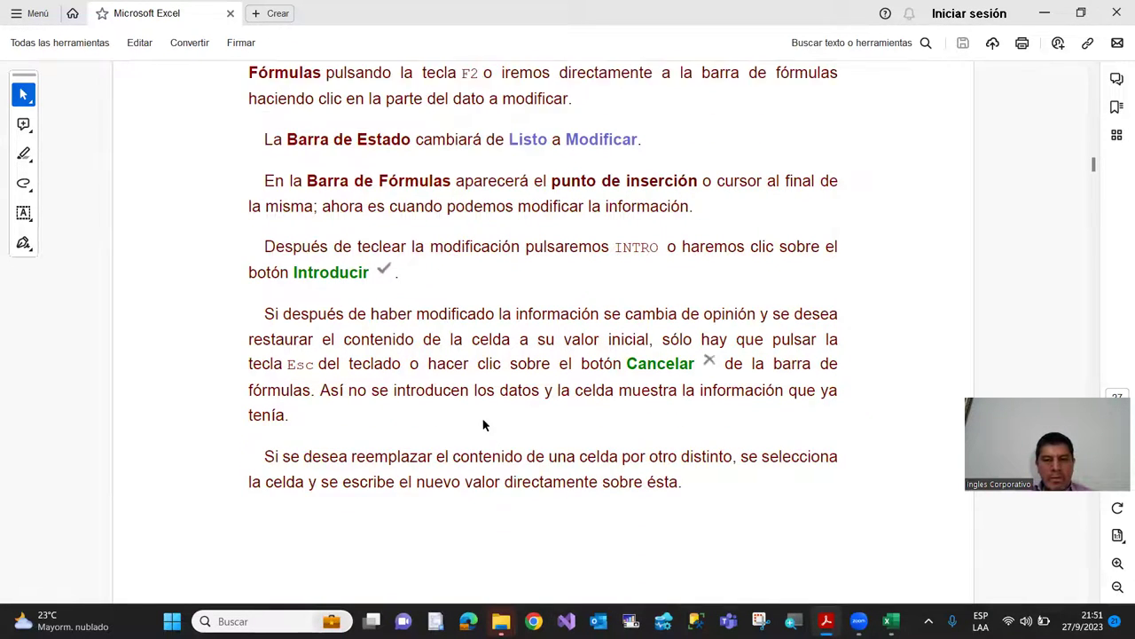
scroll(412, 381, "down", 5)
scroll(411, 386, "down", 3)
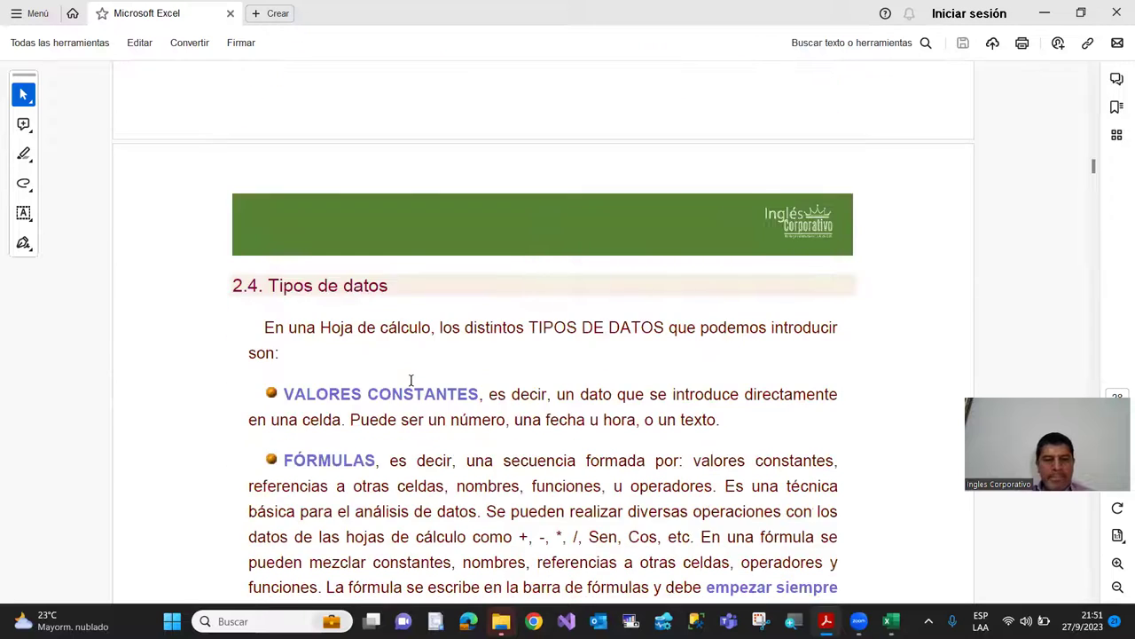
scroll(410, 381, "down", 2)
scroll(412, 380, "down", 1)
scroll(413, 381, "up", 1)
scroll(413, 381, "down", 1)
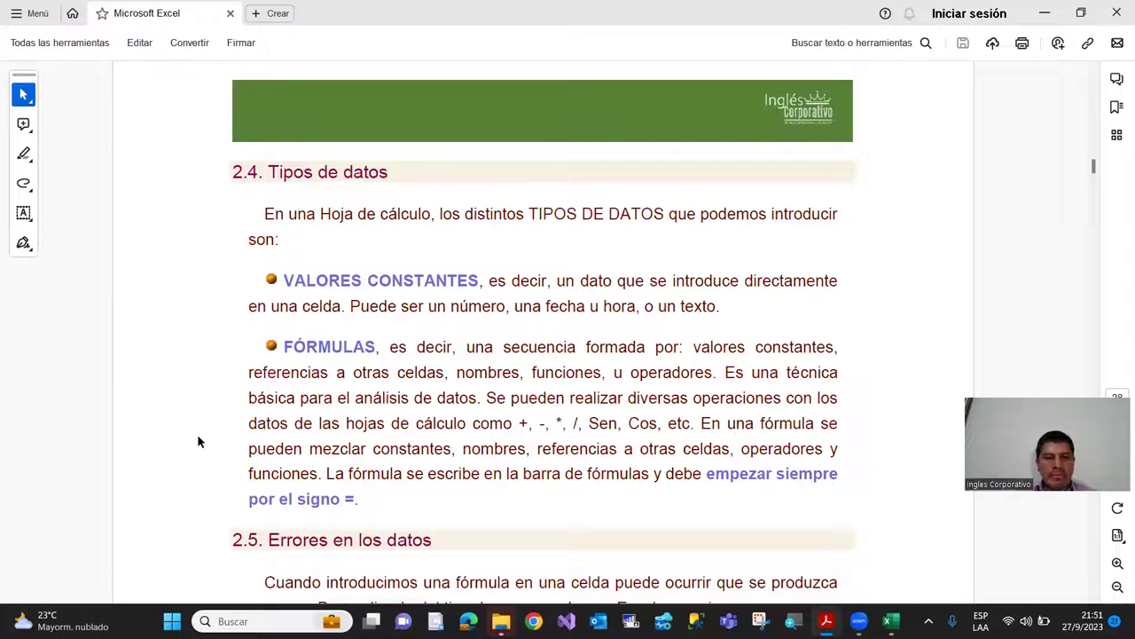
scroll(196, 434, "up", 1)
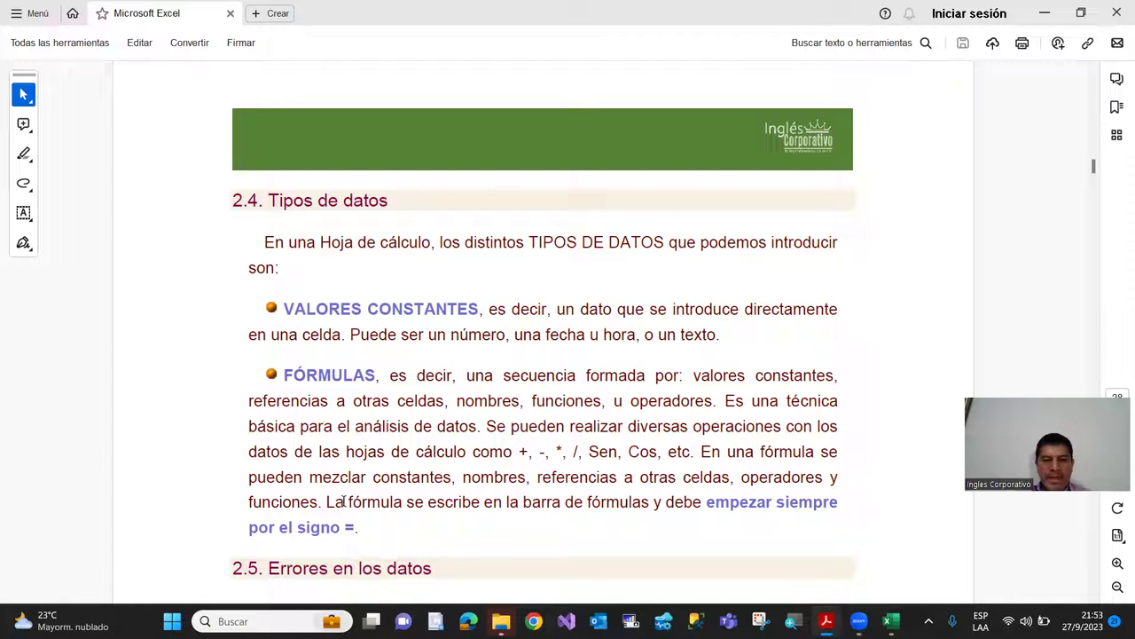
Highlight 'empezar siempre por el signo =' in the FÓRMULAS paragraph, then return to Excel.
mouse_move(328, 503)
left_mouse_down()
mouse_move(383, 526)
mouse_move(364, 529)
left_mouse_up()
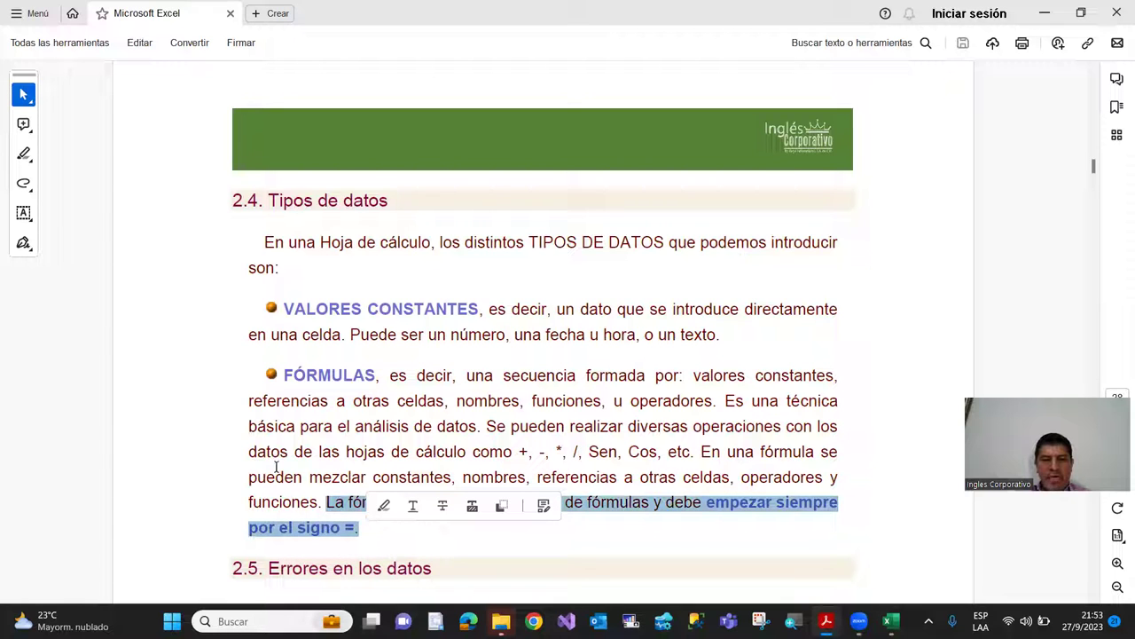
left_click(355, 532)
left_click_drag(357, 530, 333, 504)
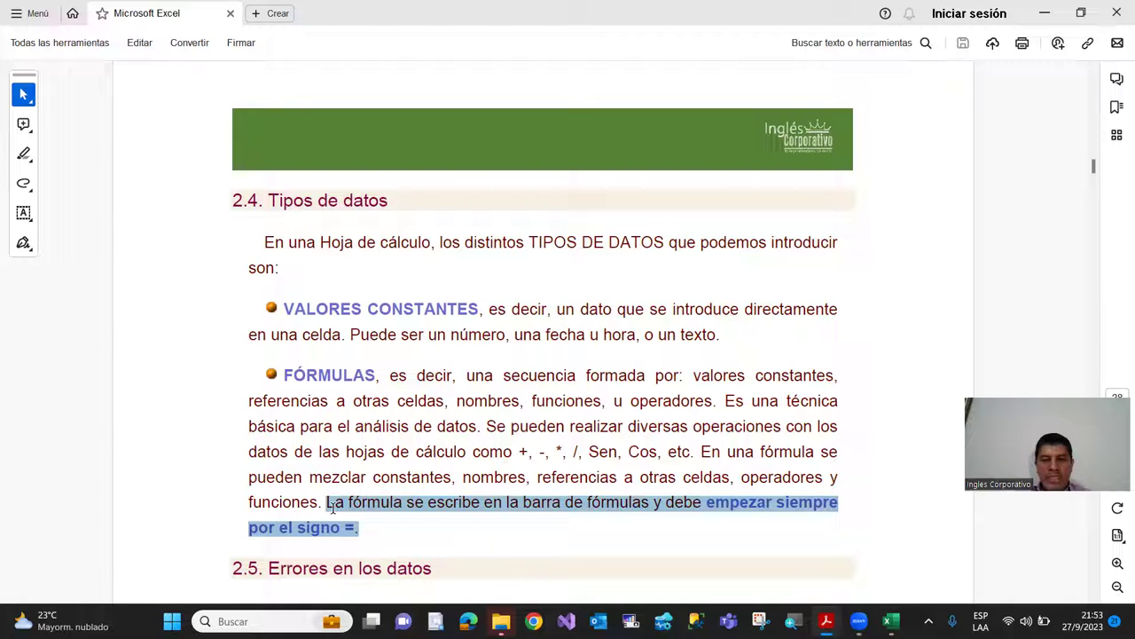
left_click_drag(333, 504, 333, 504)
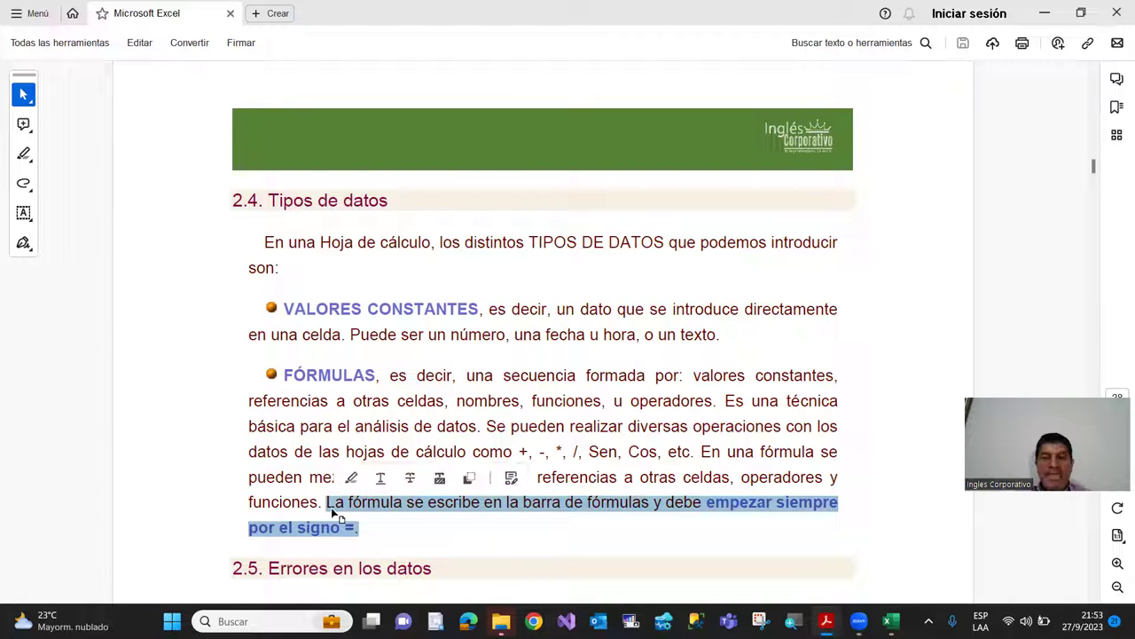
left_click(708, 507)
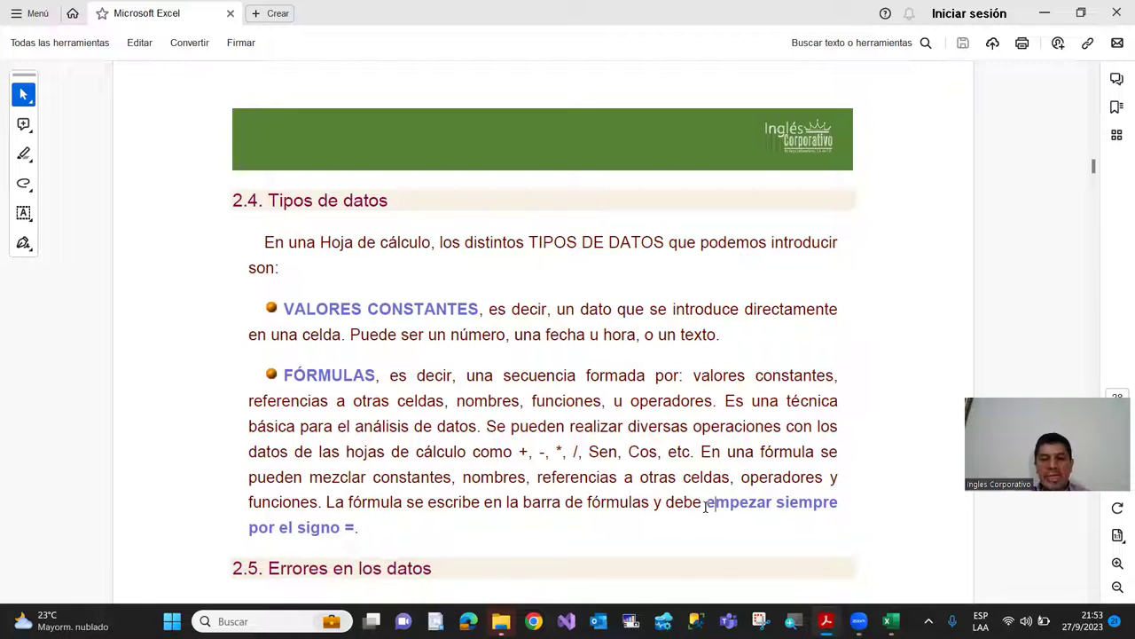
mouse_move(707, 508)
left_mouse_down()
mouse_move(716, 520)
mouse_move(830, 530)
left_mouse_up()
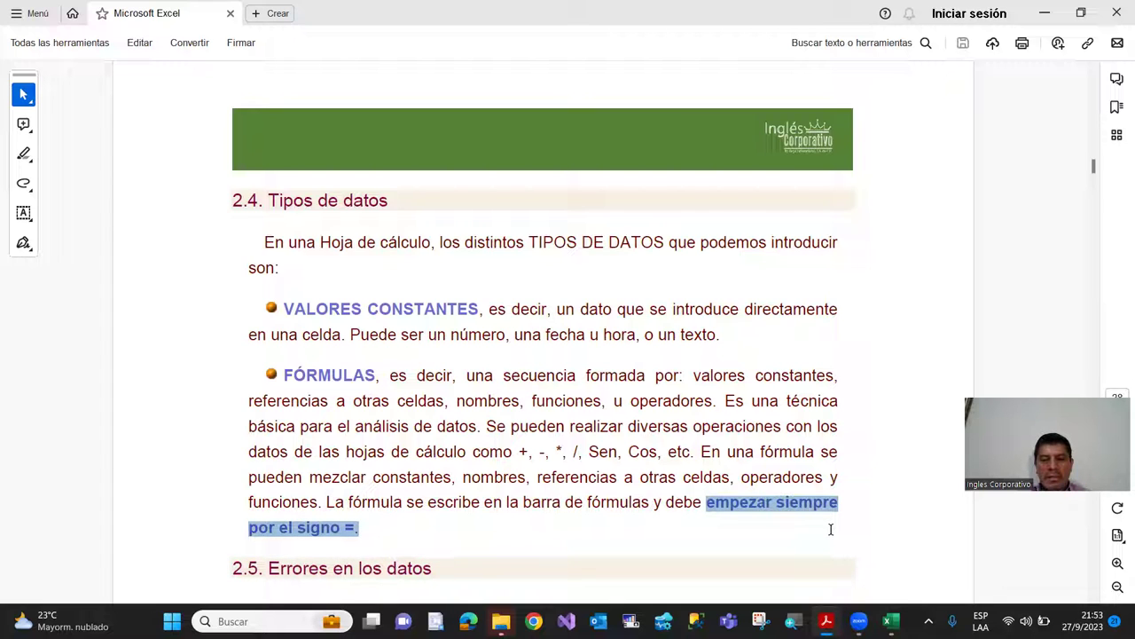
left_click_drag(831, 529, 831, 530)
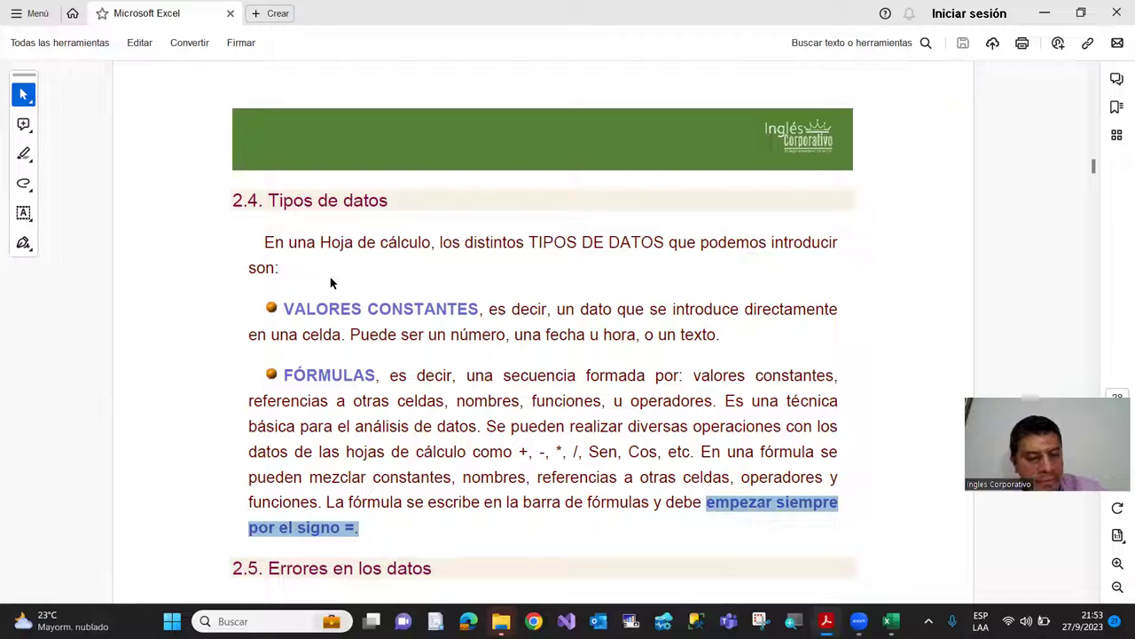
key("alt+Tab")
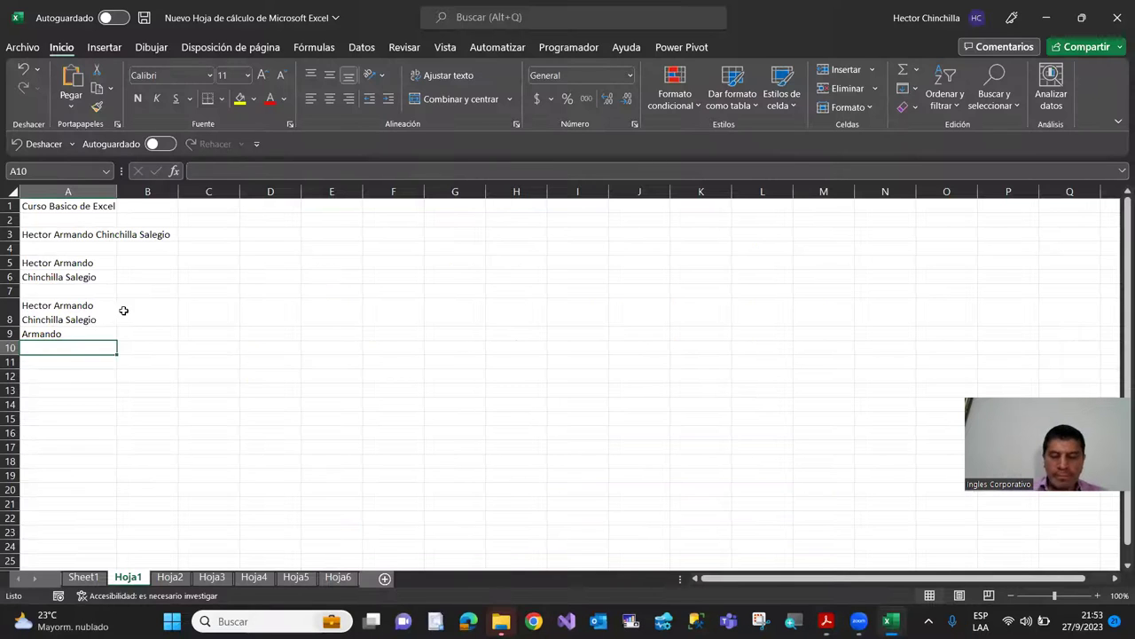
Type the person's first name as a text constant in F3, then move down to F5.
left_click(168, 375)
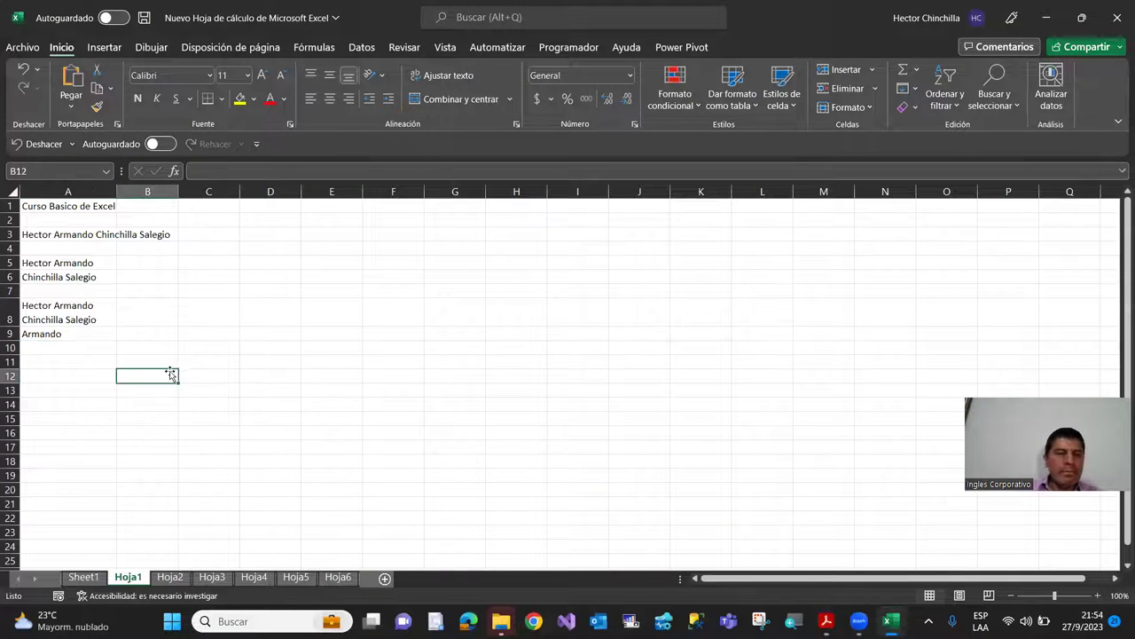
left_click(381, 240)
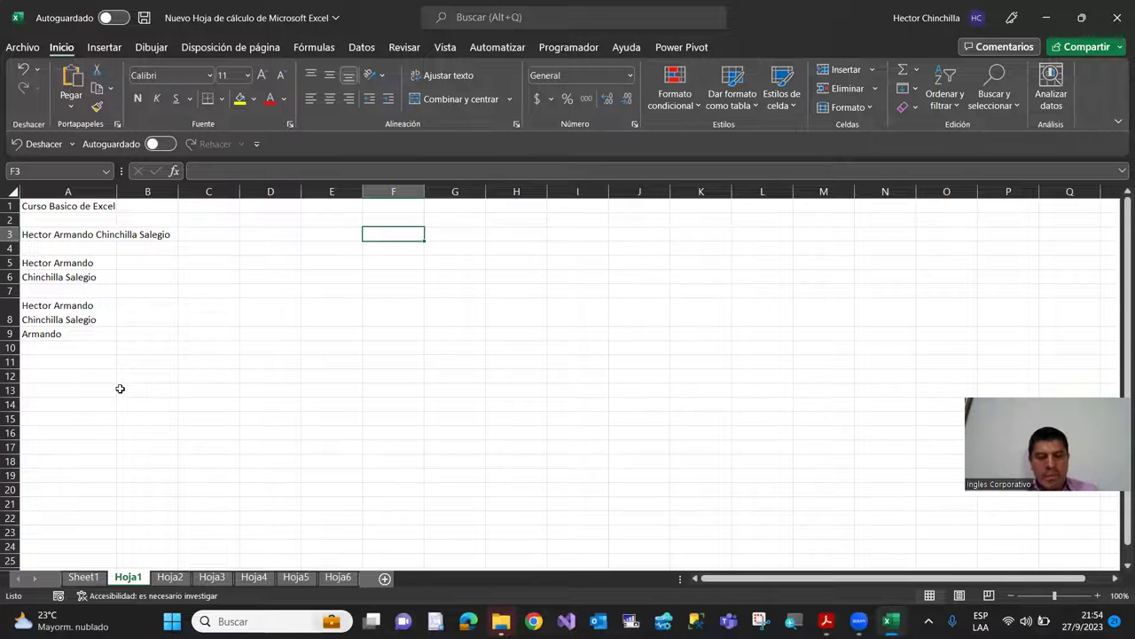
type("Hector")
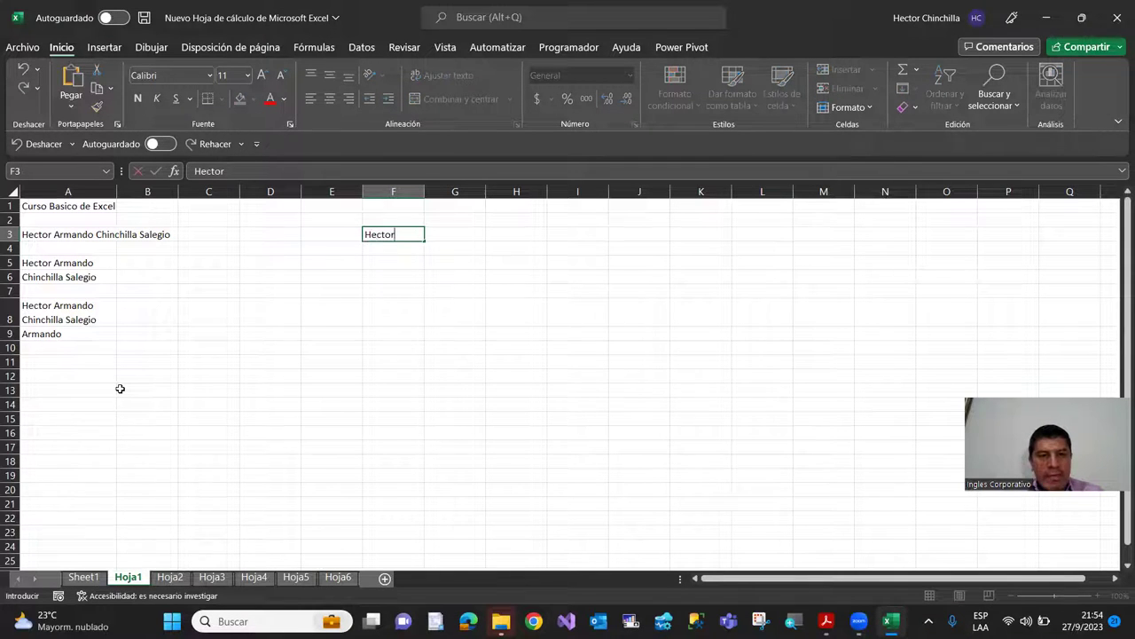
key("Return")
key("Up")
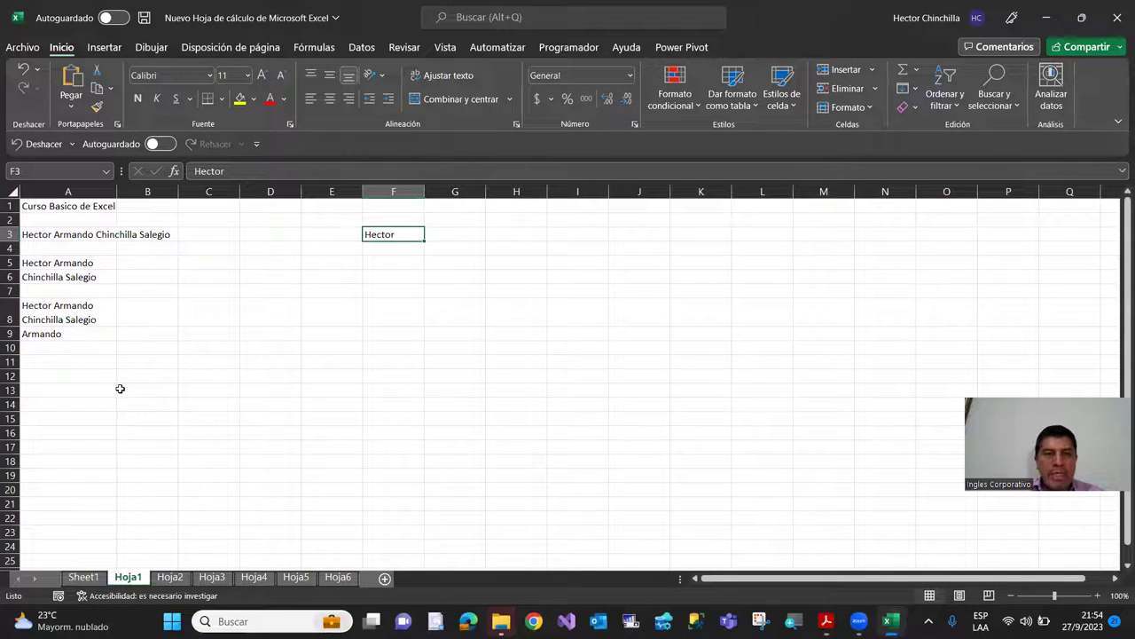
key("alt+Tab")
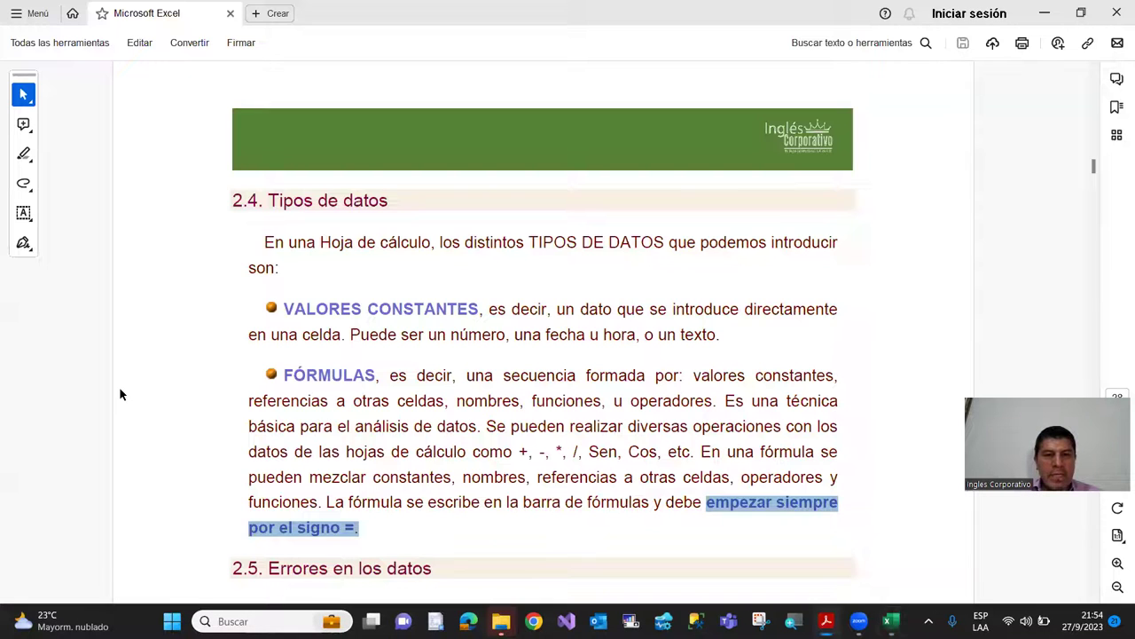
key("alt+Tab")
key("Up")
key("Down")
key("Down")
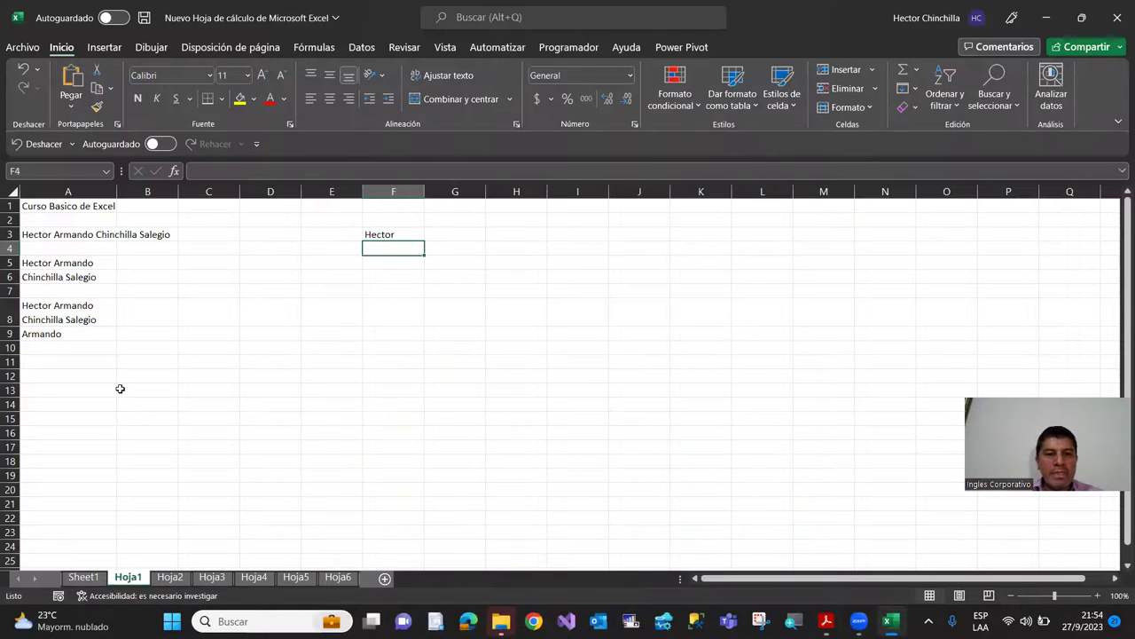
key("Up")
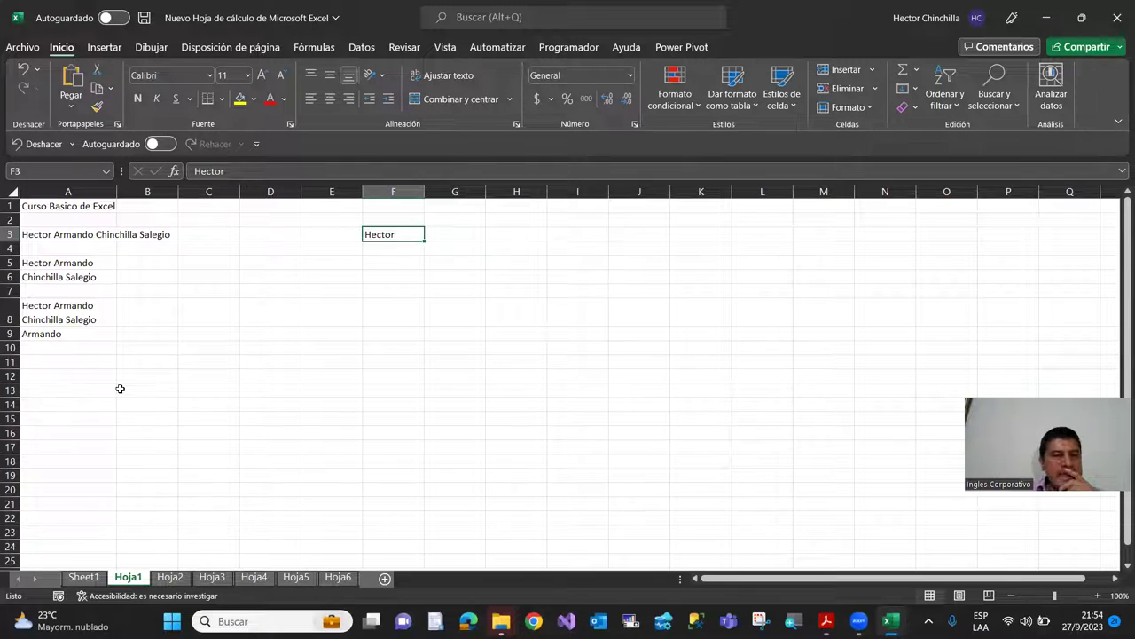
key("Down")
key("Down")
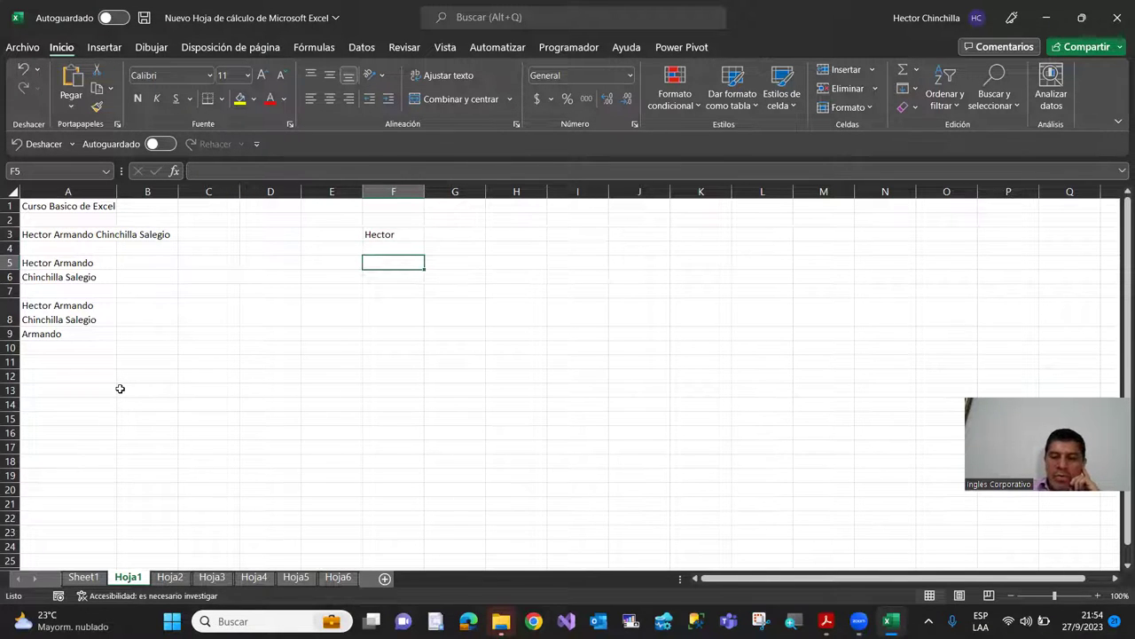
Enter the number 125 in F5, compare it with F3, then return to the PDF guide.
type("125")
key("Return")
key("Up")
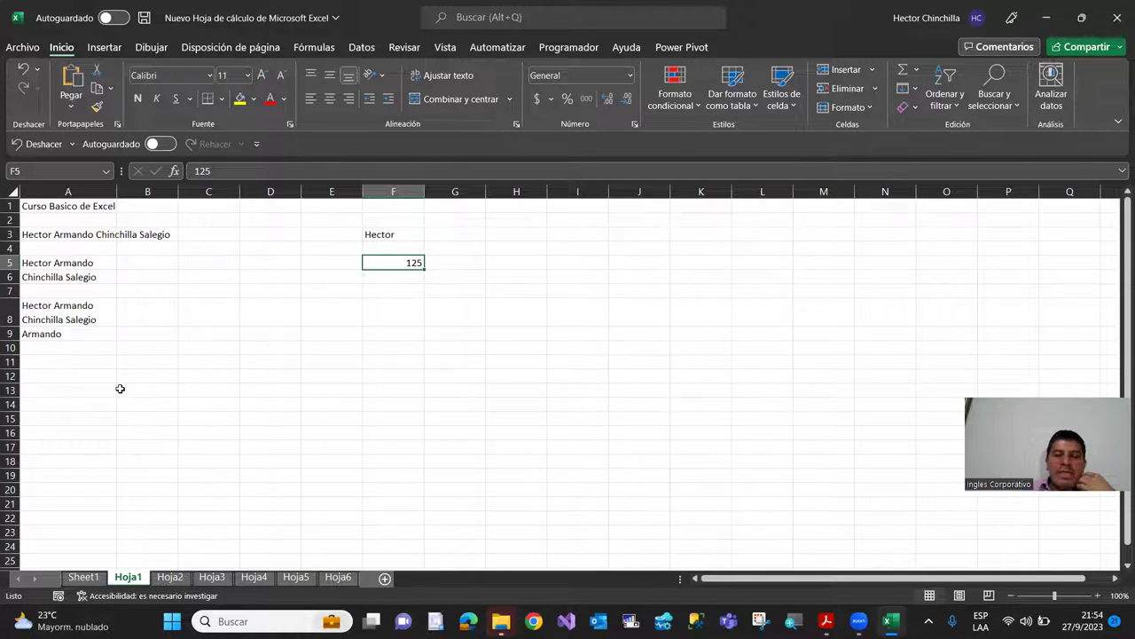
key("Up")
key("Up")
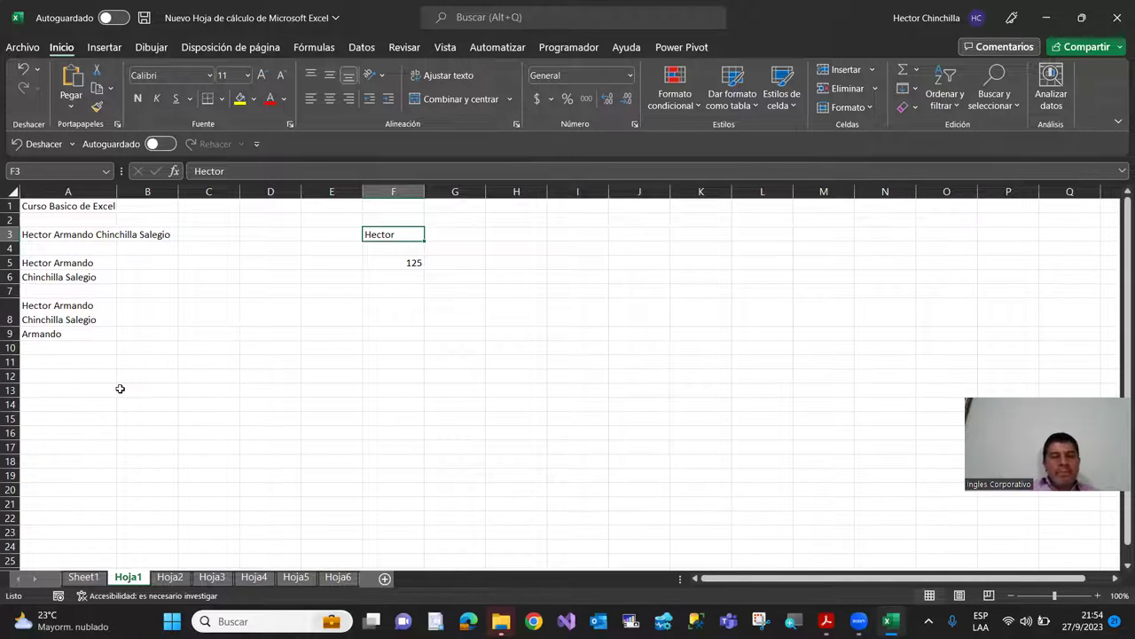
key("Down")
key("Down")
key("Down")
key("Down")
key("Up")
key("Up")
key("Up")
key("Down")
key("Down")
key("Down")
key("Up")
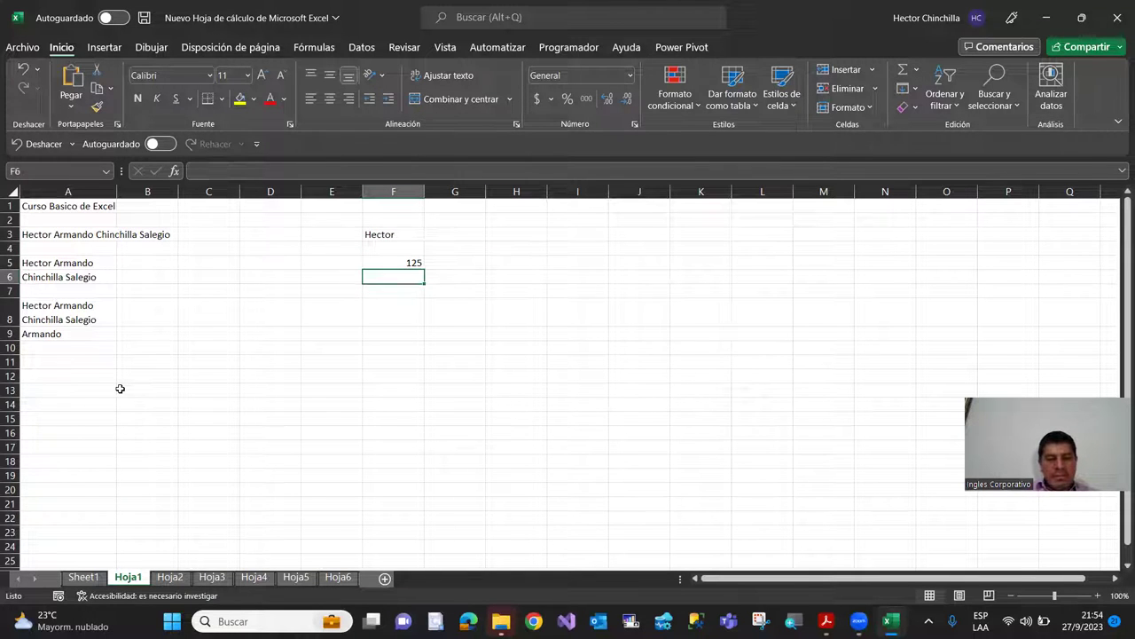
key("alt+Tab")
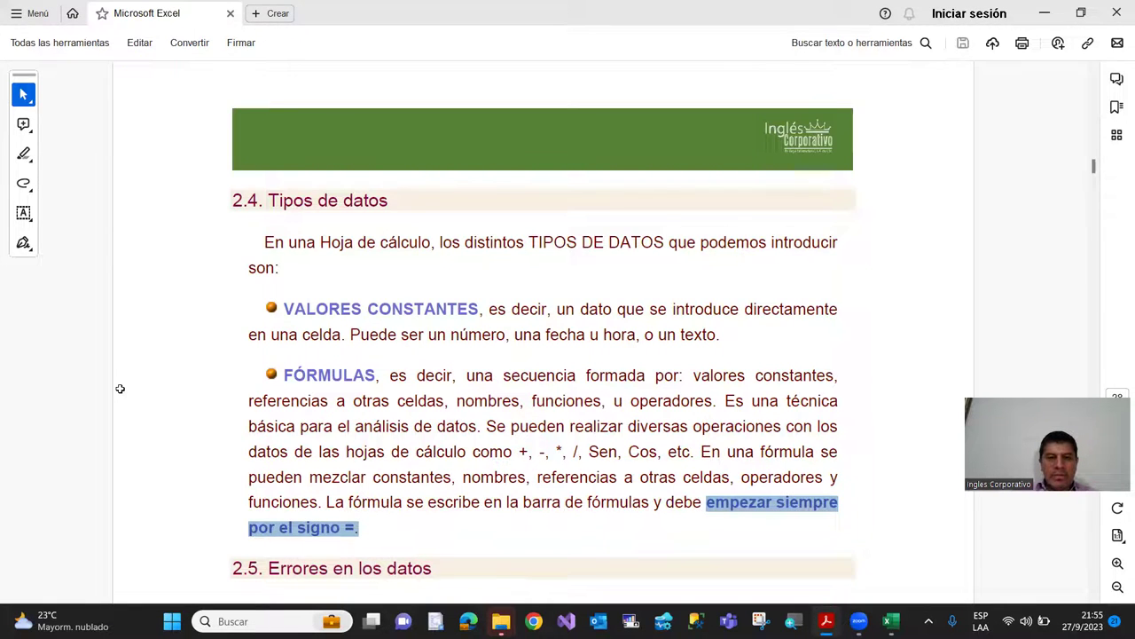
Return to Hoja1 and move down to cell F7.
key("alt+Tab")
key("Down")
key("Down")
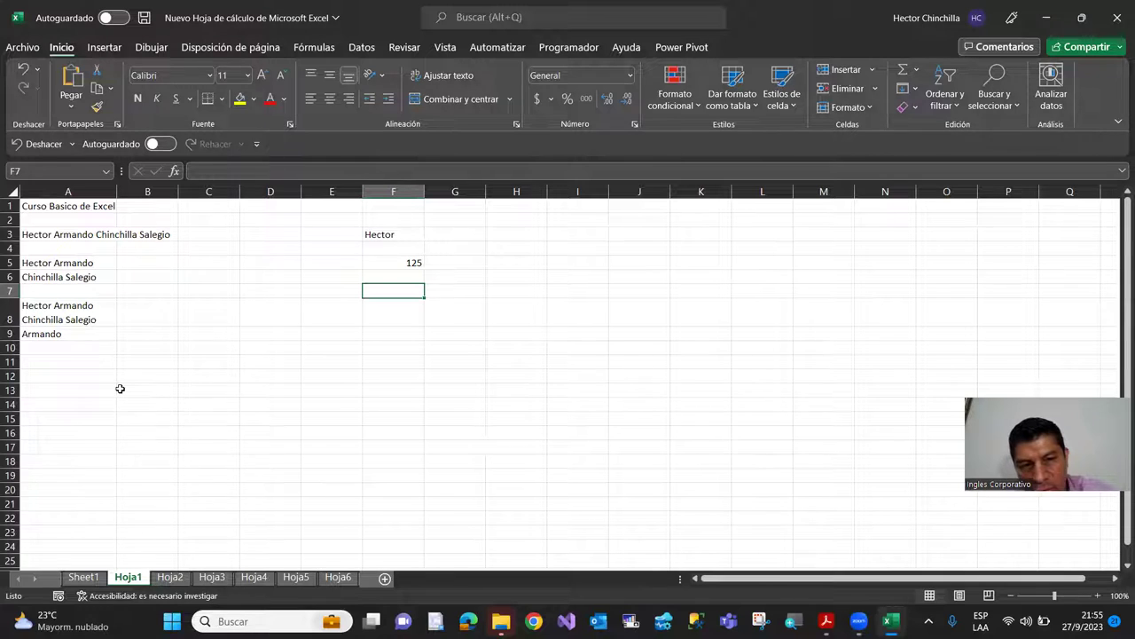
Enter =125+25 in F7 so it shows 150, and review the formula with F2.
type("=125+")
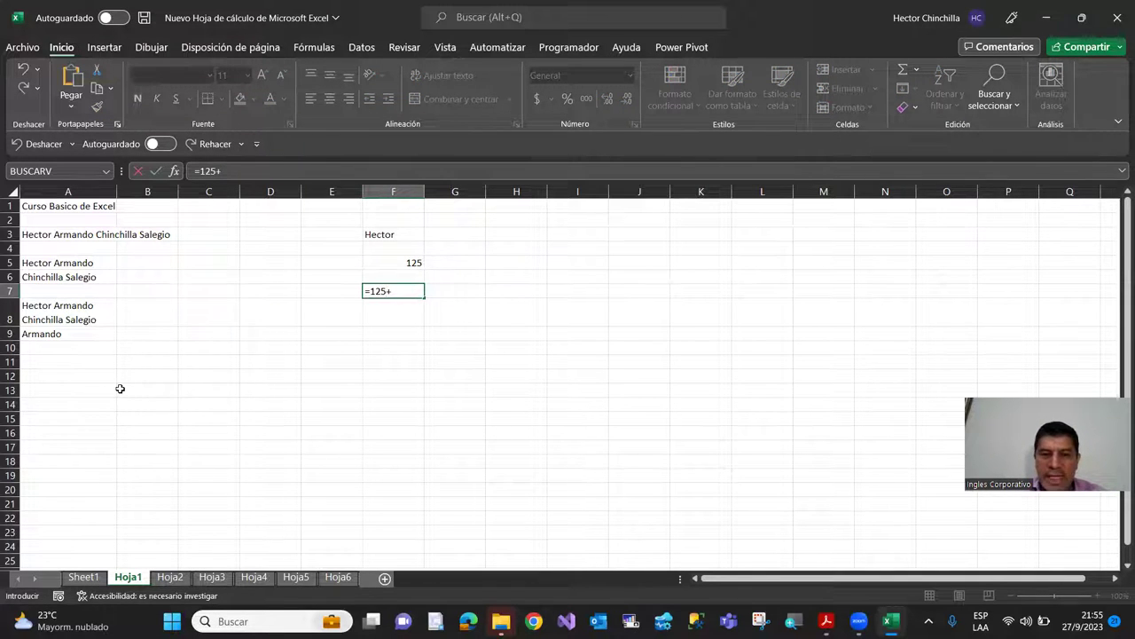
type("25")
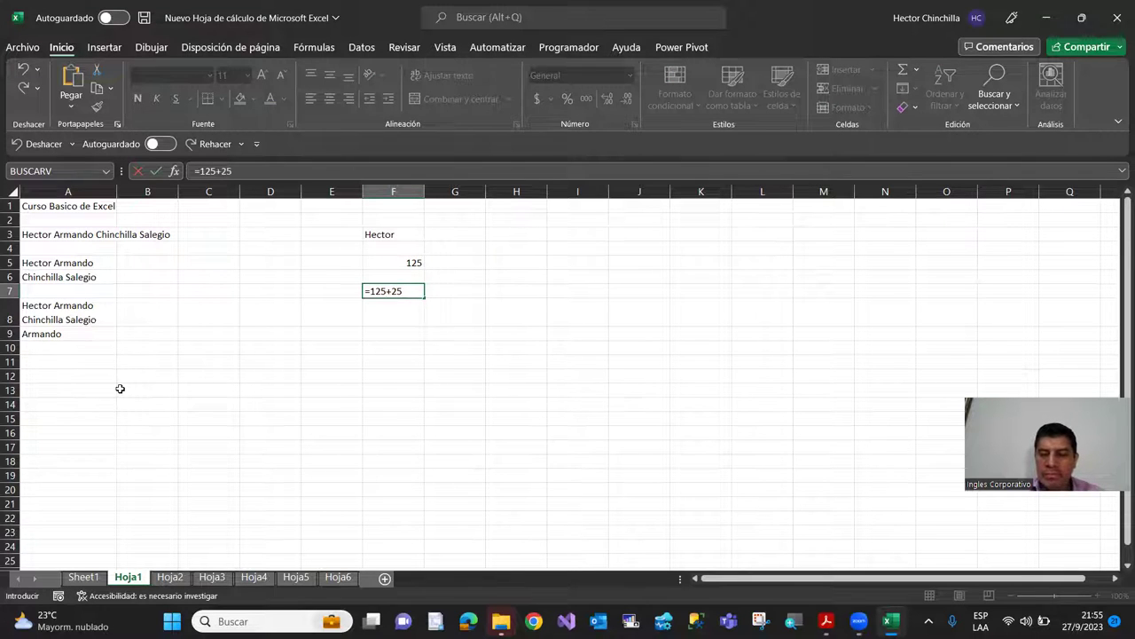
key("Return")
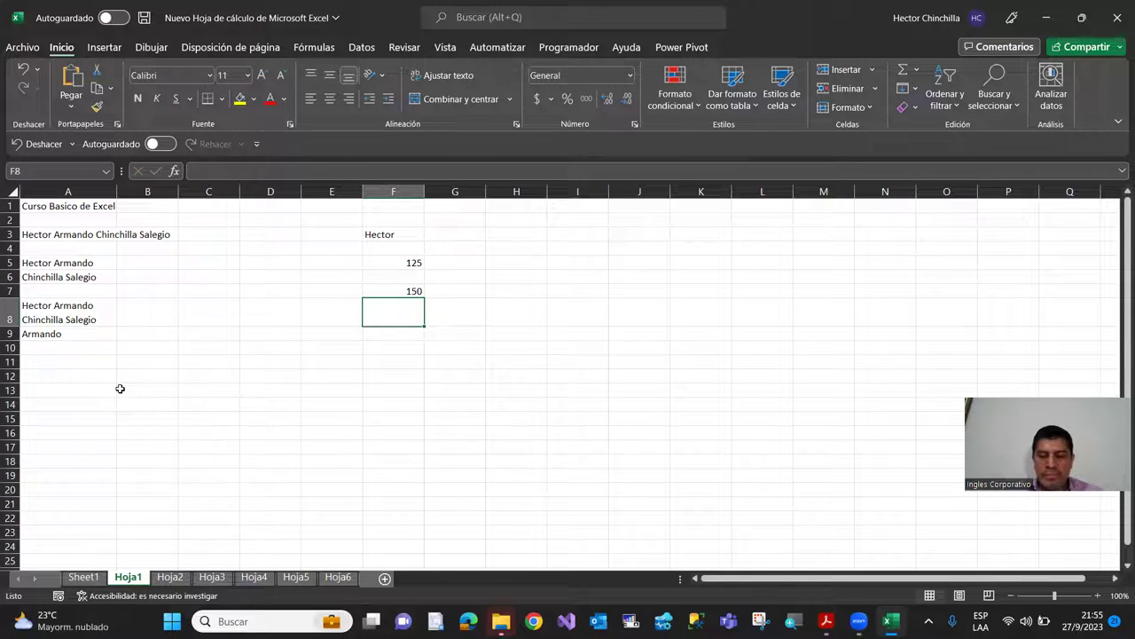
key("Up")
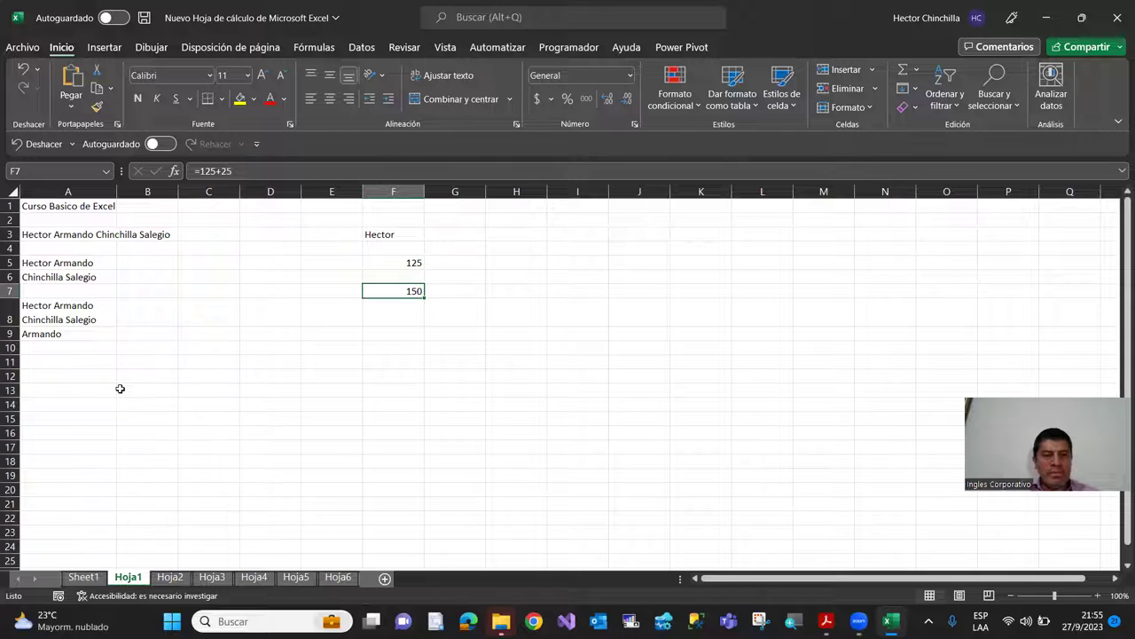
key("Down")
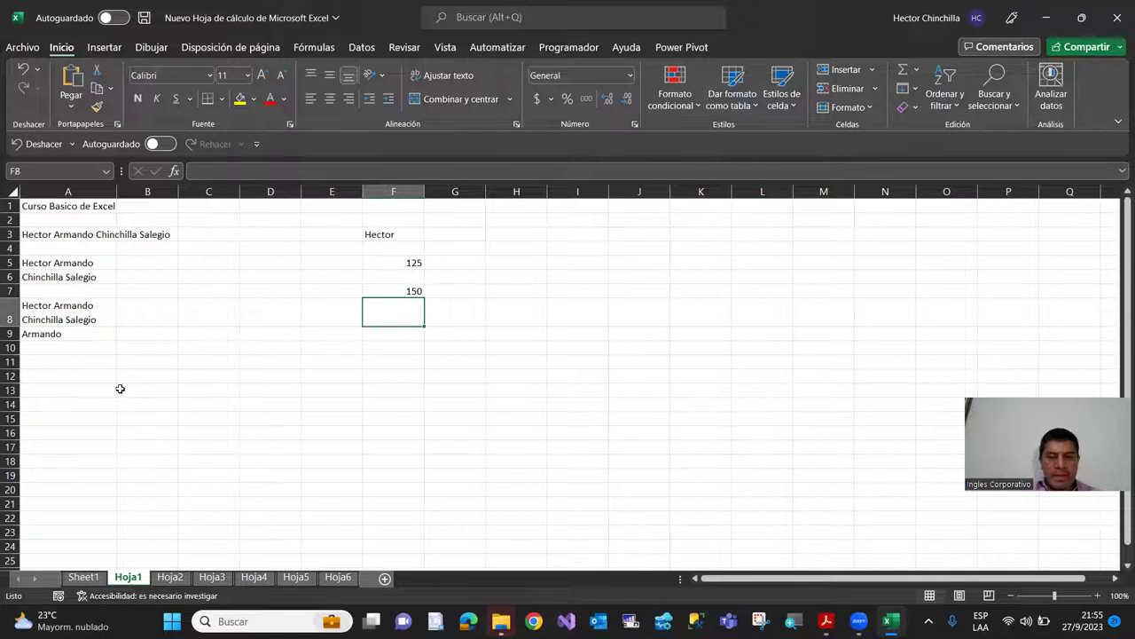
key("Down")
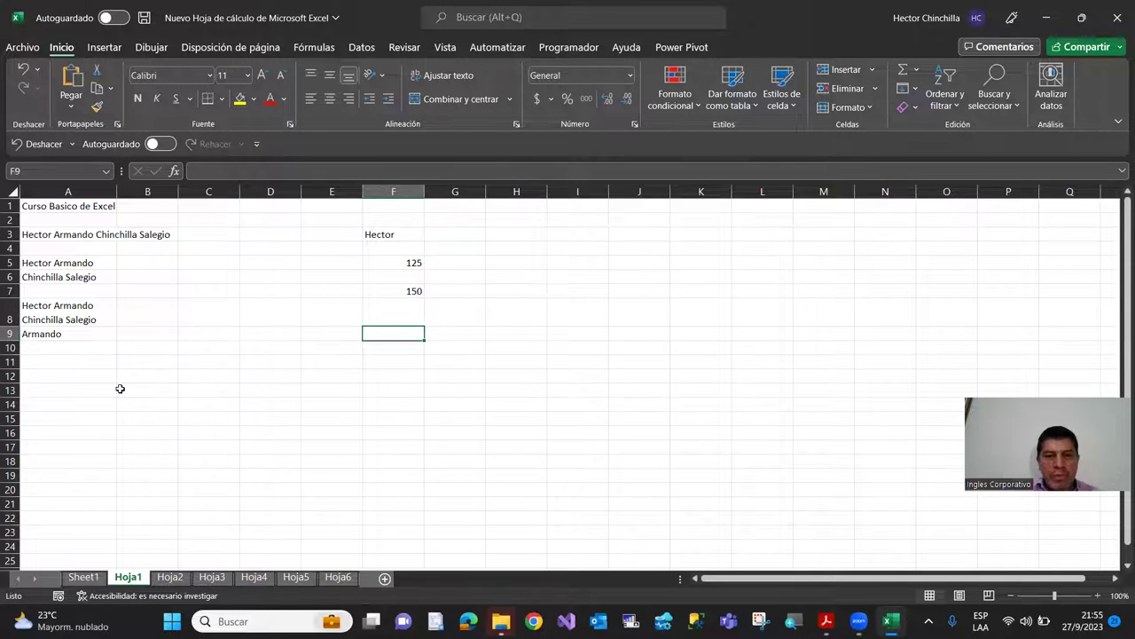
key("Up")
key("Up")
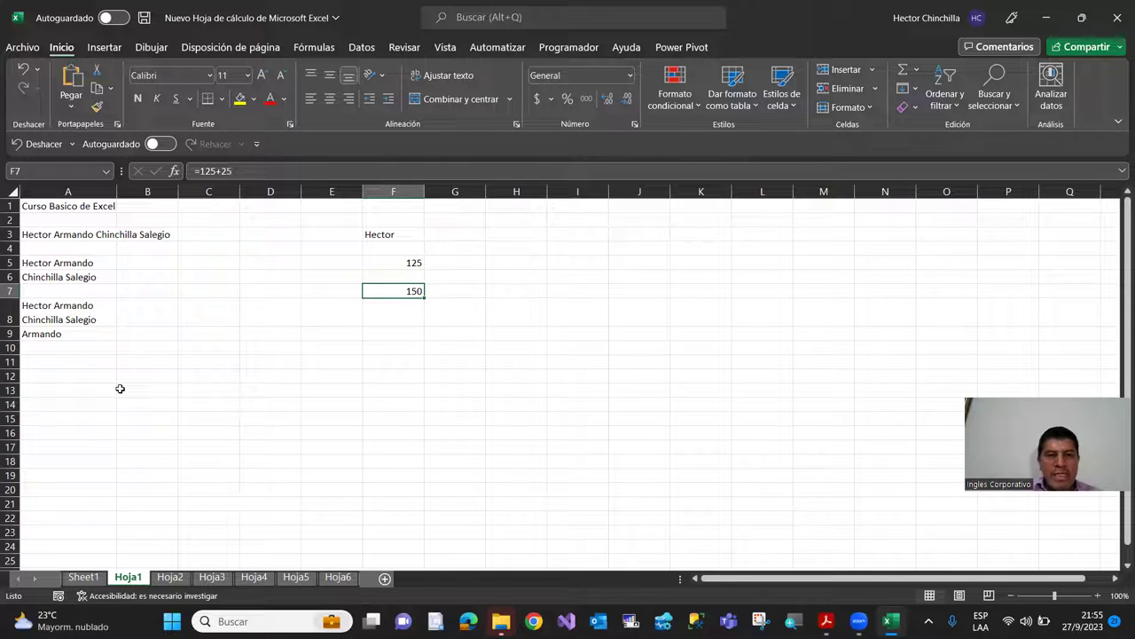
key("F2")
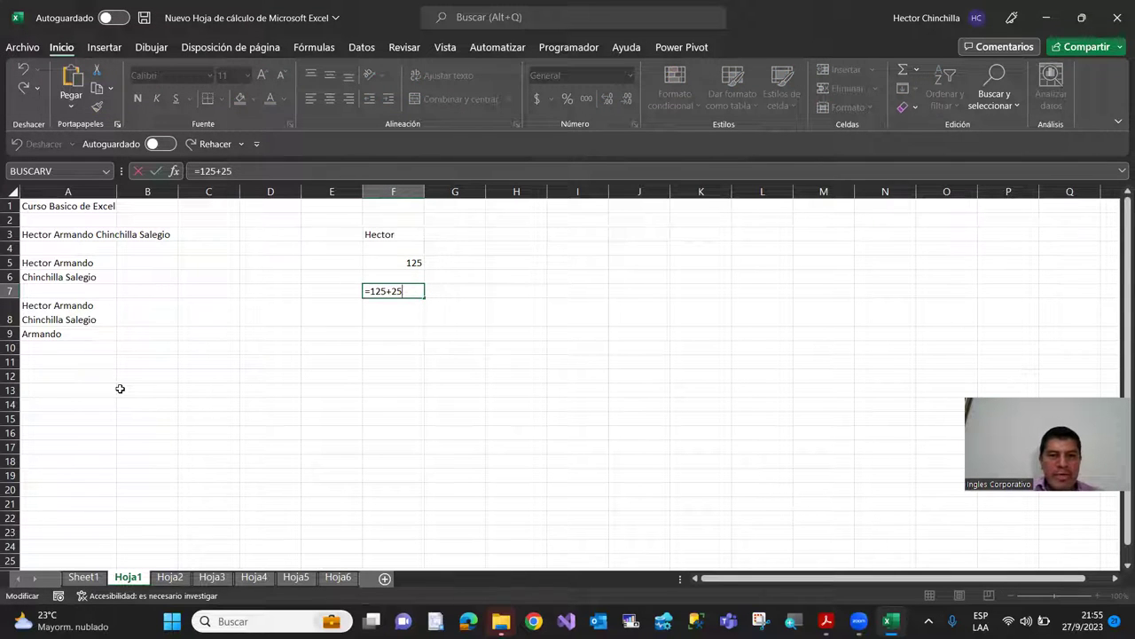
key("Return")
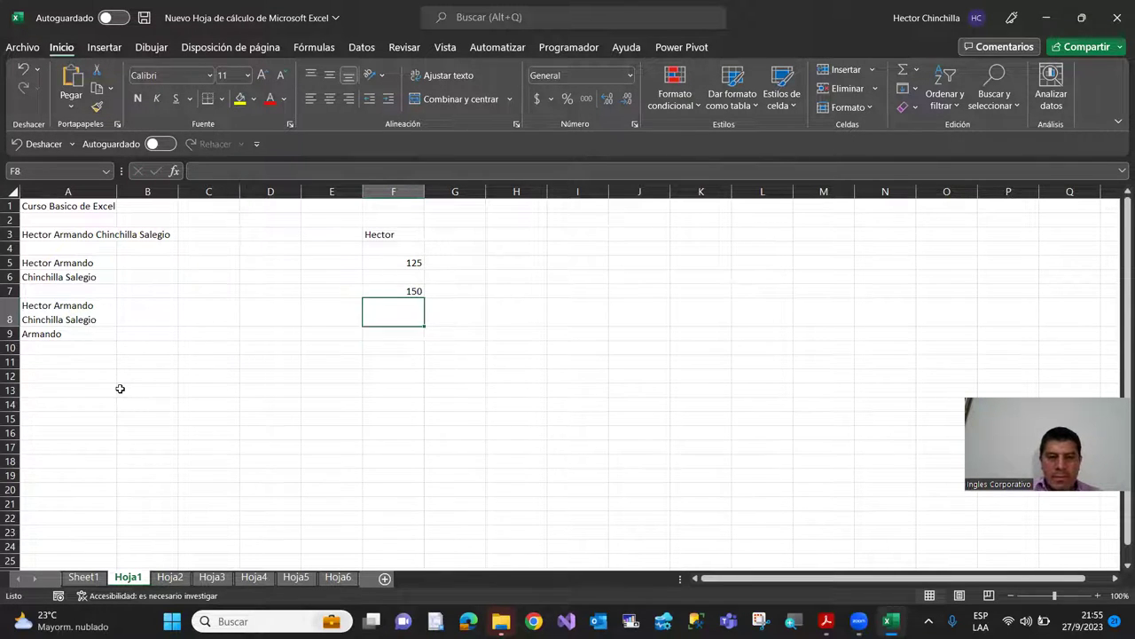
key("Down")
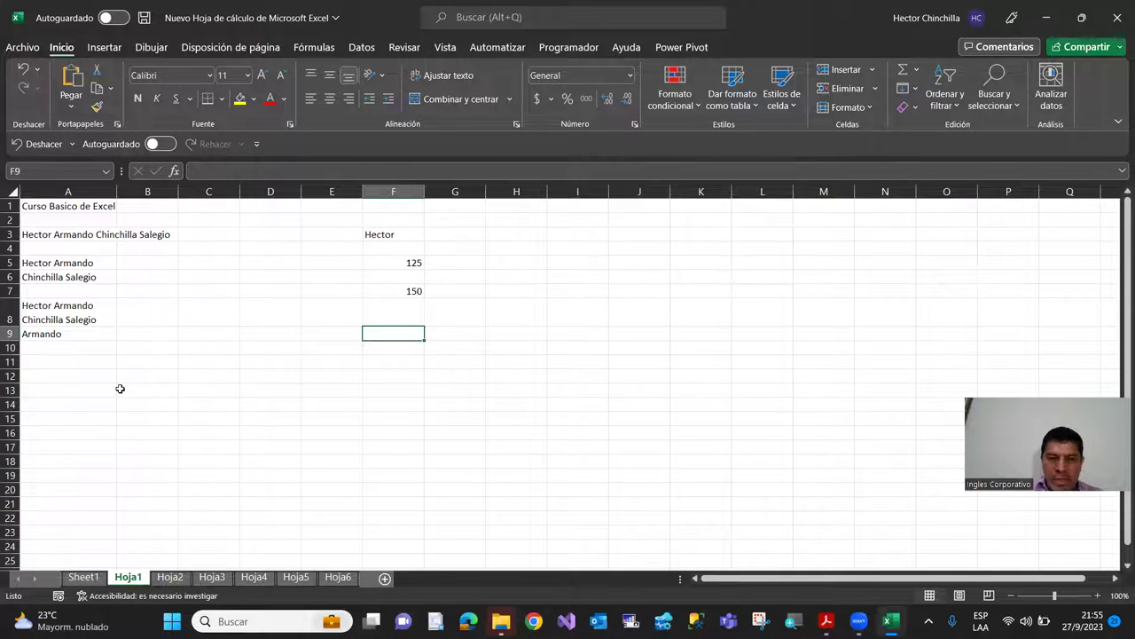
Type 125+25 without an equals sign in F9 so it stays as text.
type("125+25")
key("Return")
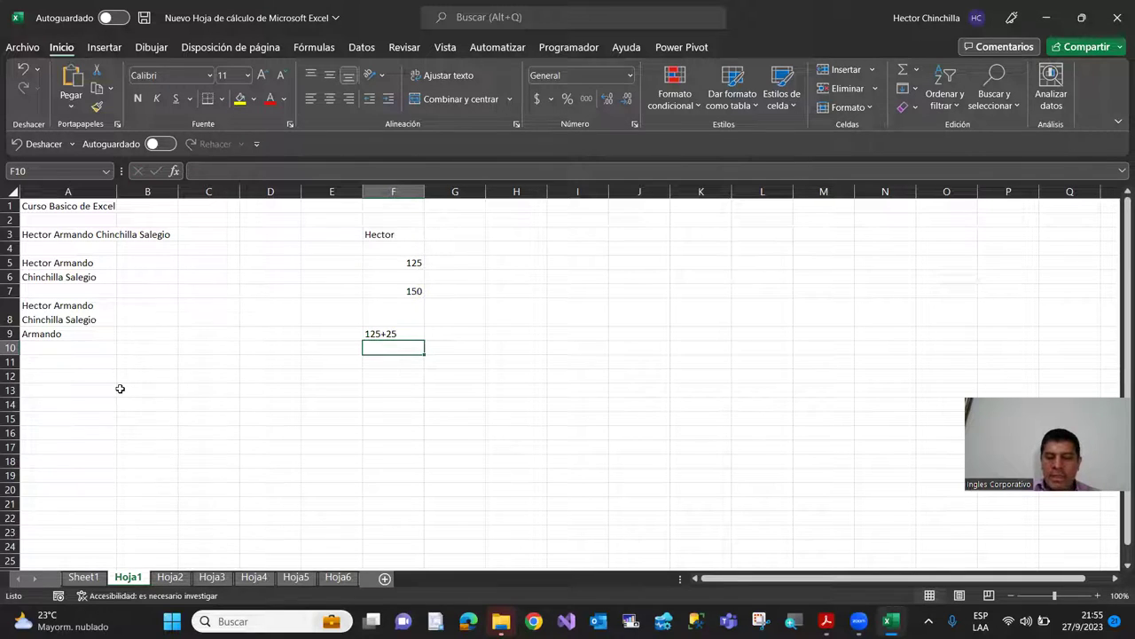
key("Up")
key("Down")
key("Up")
key("Down")
key("Up")
key("Down")
key("Up")
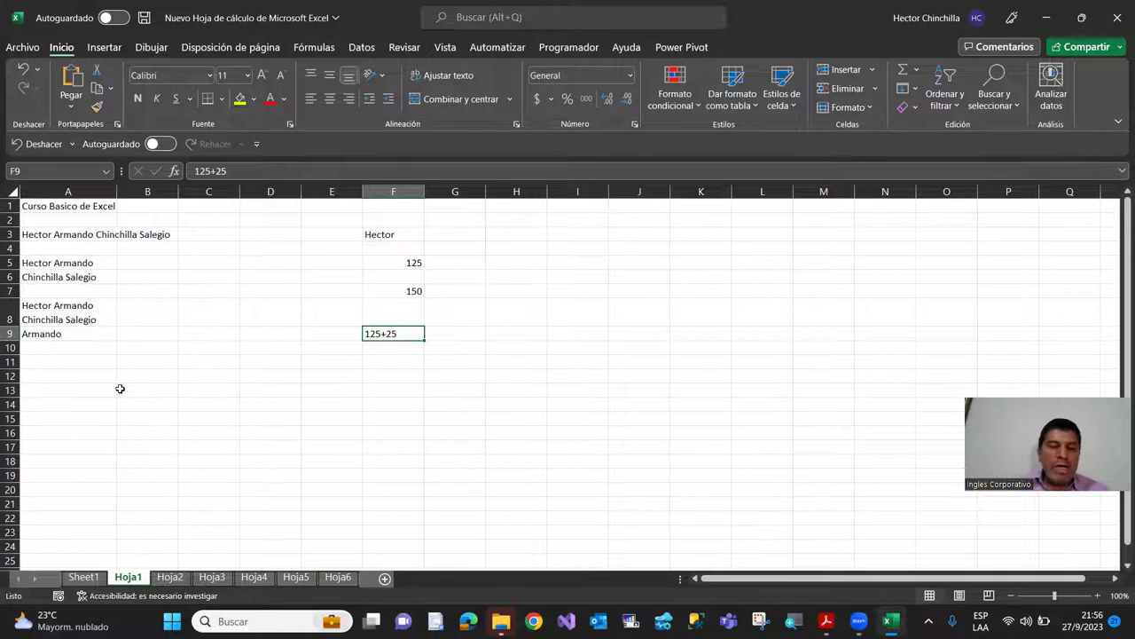
key("Up")
key("Down")
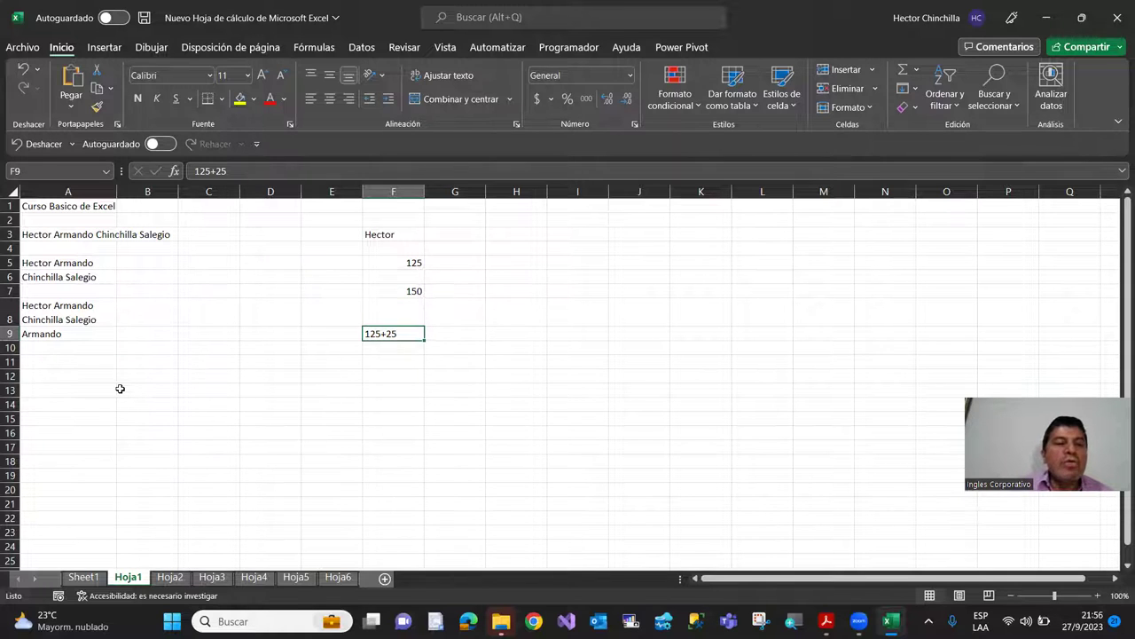
Compare F7's =125+25 formula via F2 with F9's uncalculated text.
key("Down")
key("Up")
key("Up")
key("Up")
key("Up")
key("Down")
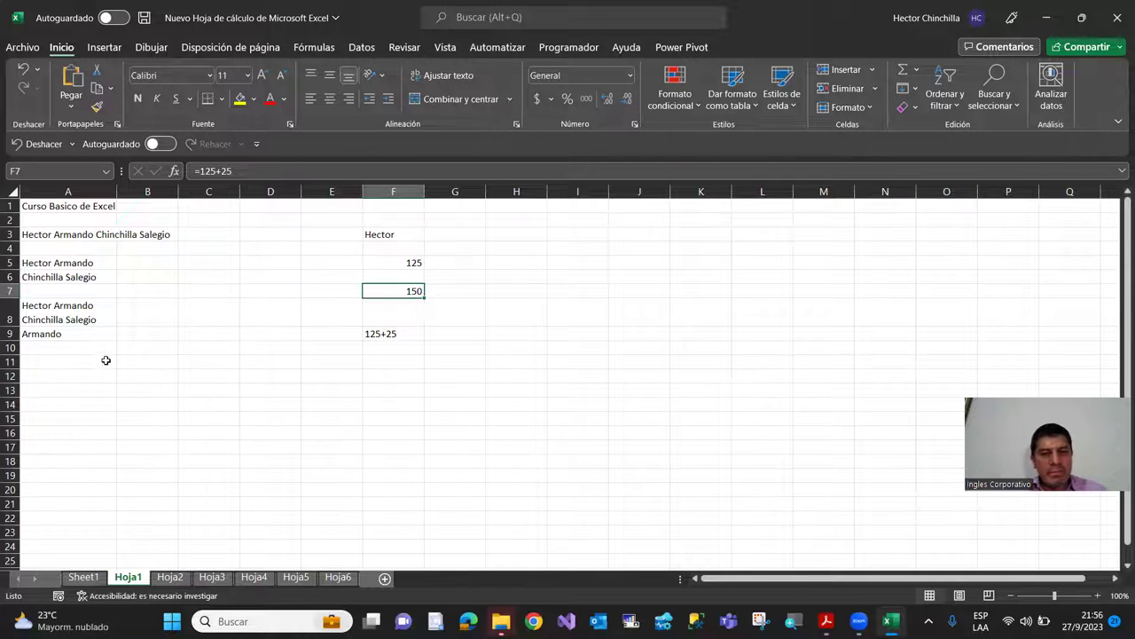
key("F2")
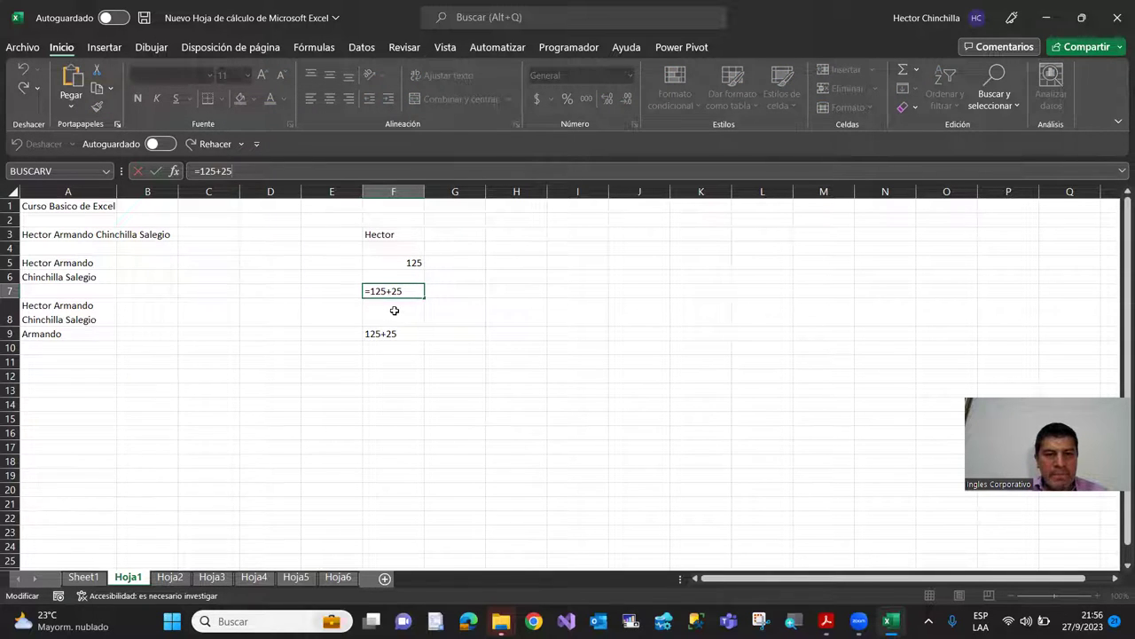
key("Return")
key("Up")
key("Up")
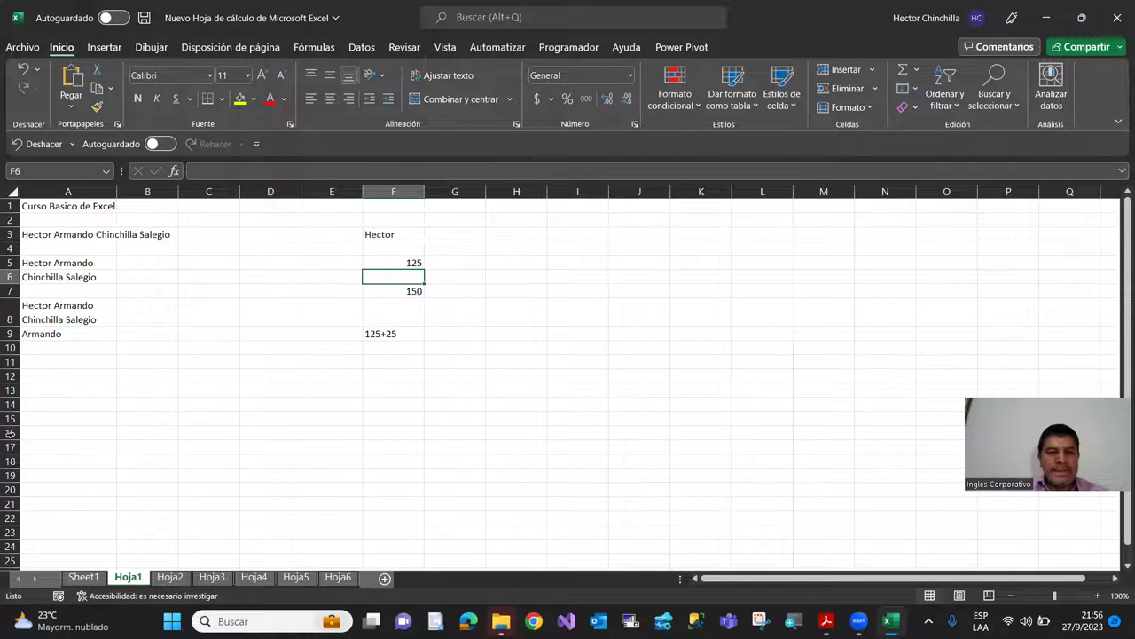
key("Down")
key("Down")
key("Down")
key("Down")
key("Up")
key("Up")
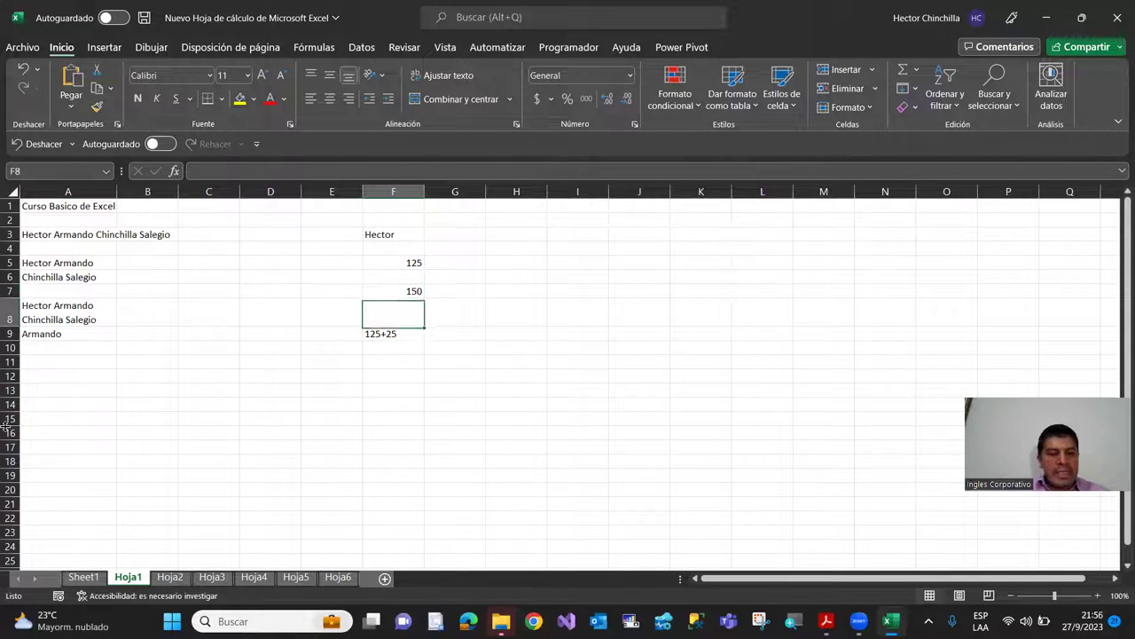
key("alt+Tab")
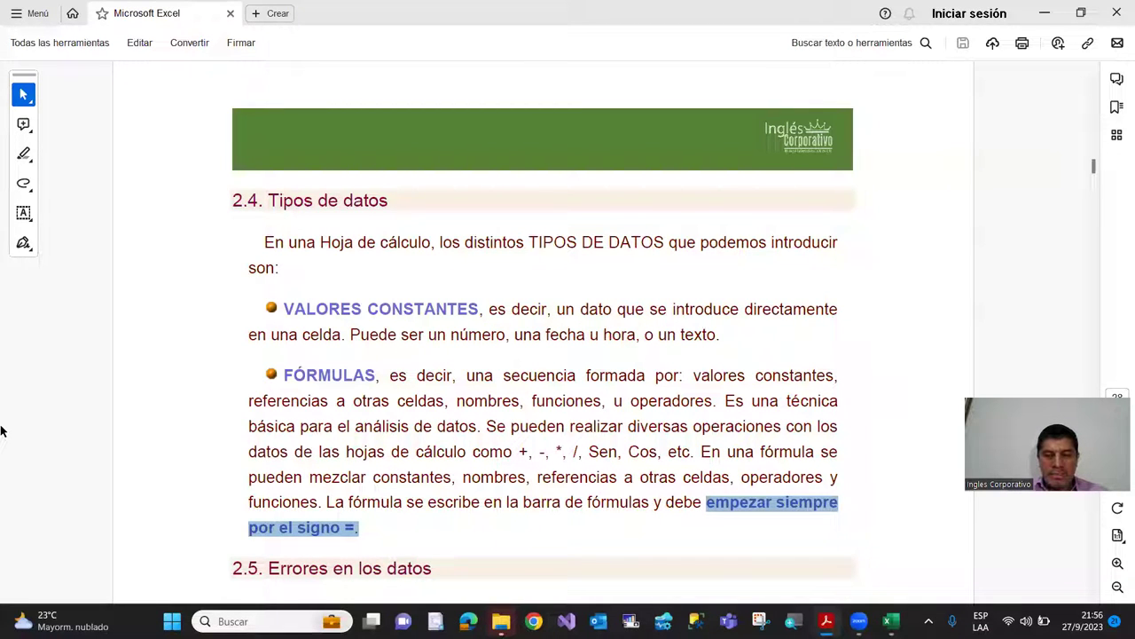
key("alt+Tab")
key("Up")
key("Up")
key("Up")
key("Right")
key("Right")
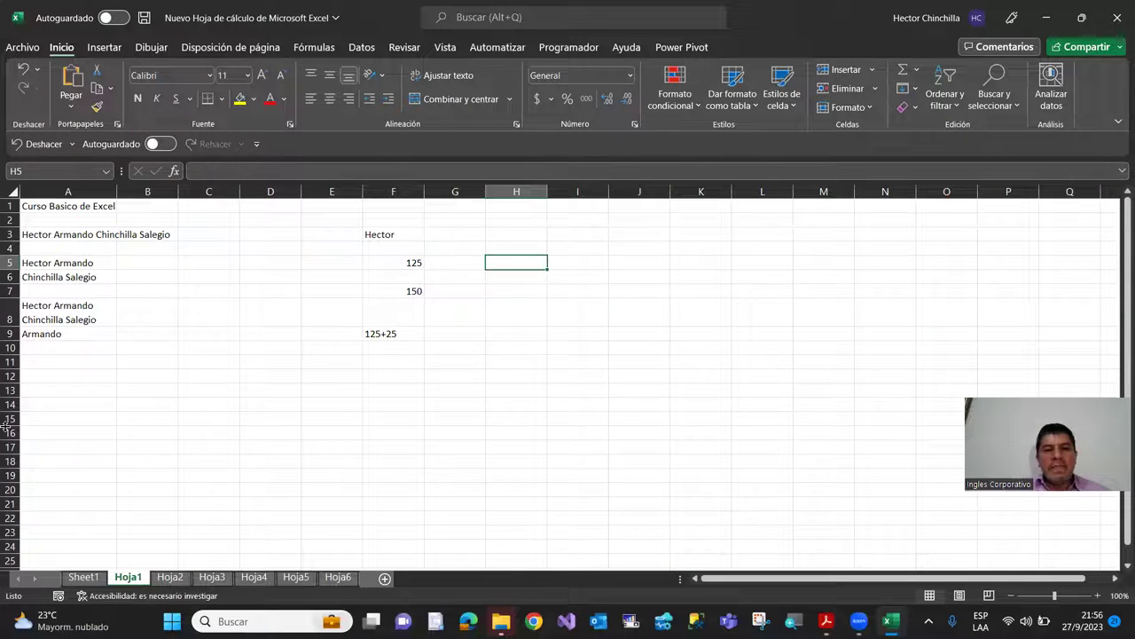
key("Left")
key("Left")
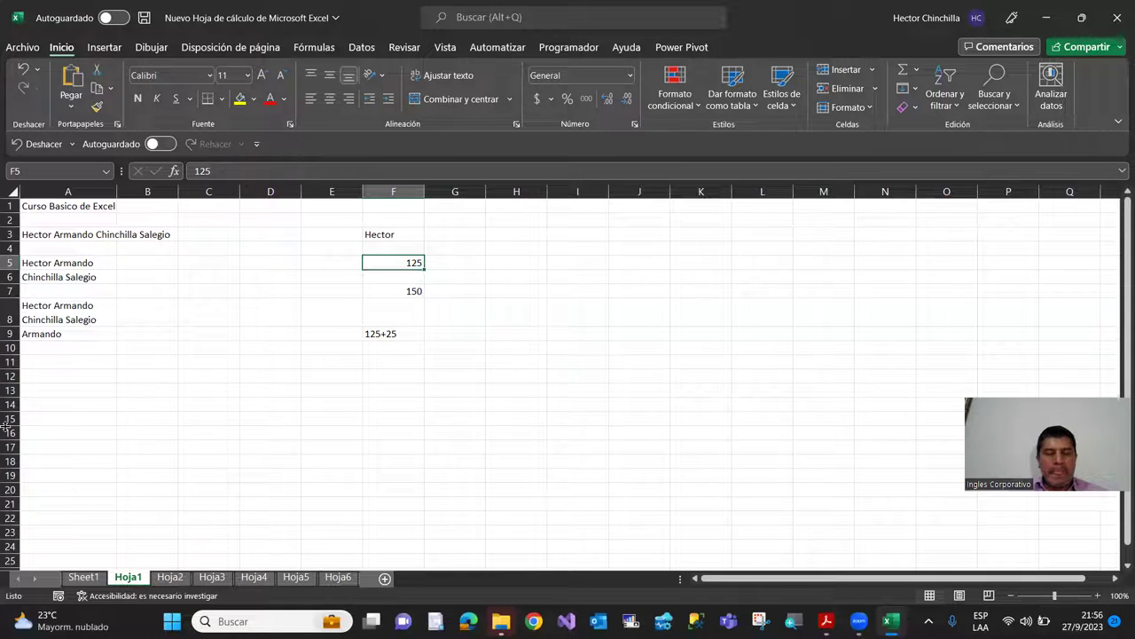
key("Right")
key("Right")
key("Left")
key("Left")
key("Down")
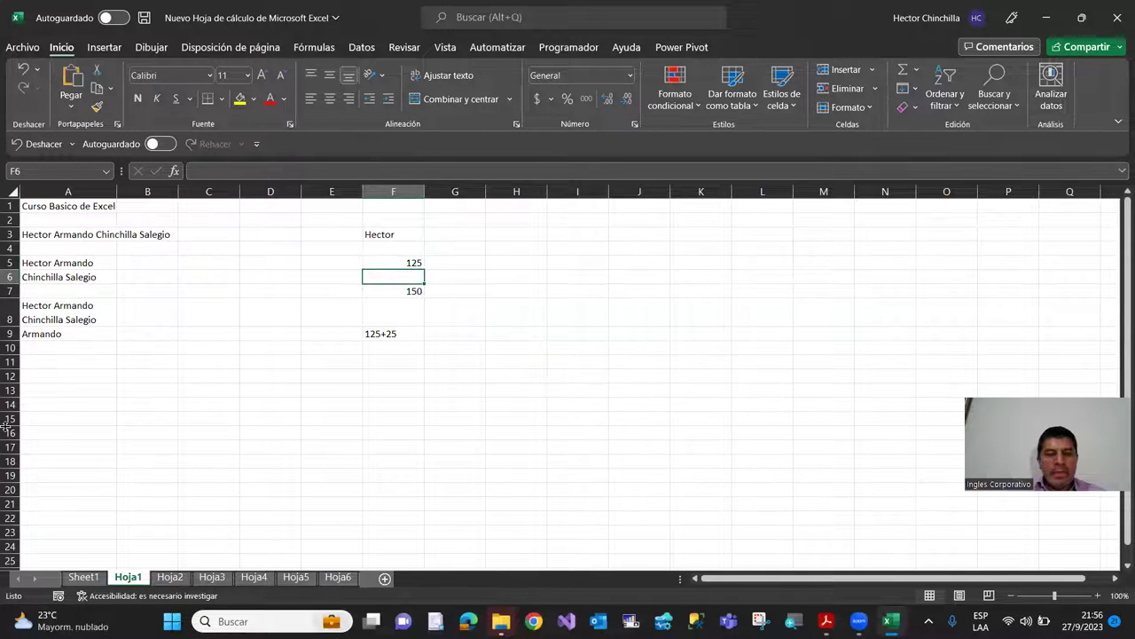
key("Up")
key("Down")
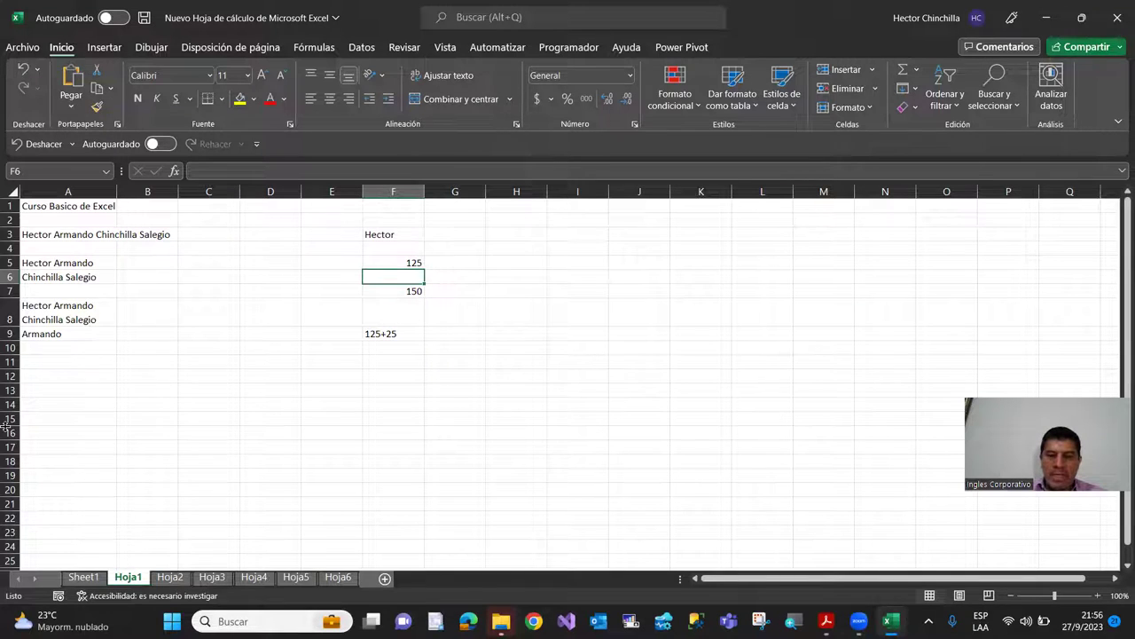
Enter the formula =125+25 in F6 so it displays 150.
type("=125+25")
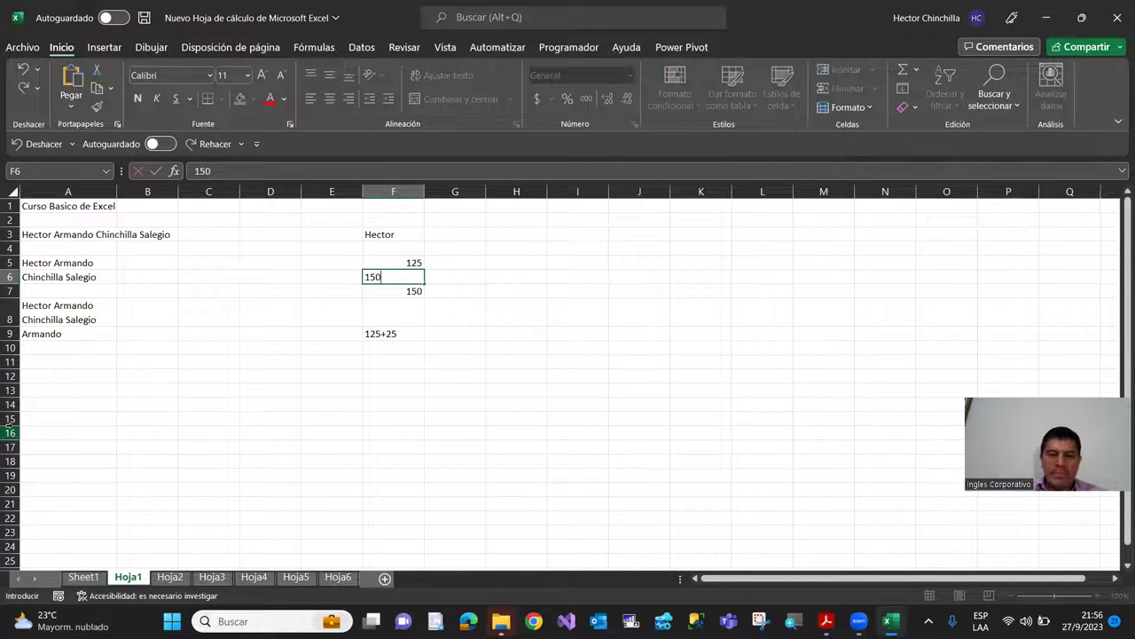
key("Return")
key("Up")
key("Up")
key("Down")
key("Down")
key("Down")
key("Down")
key("Up")
key("Up")
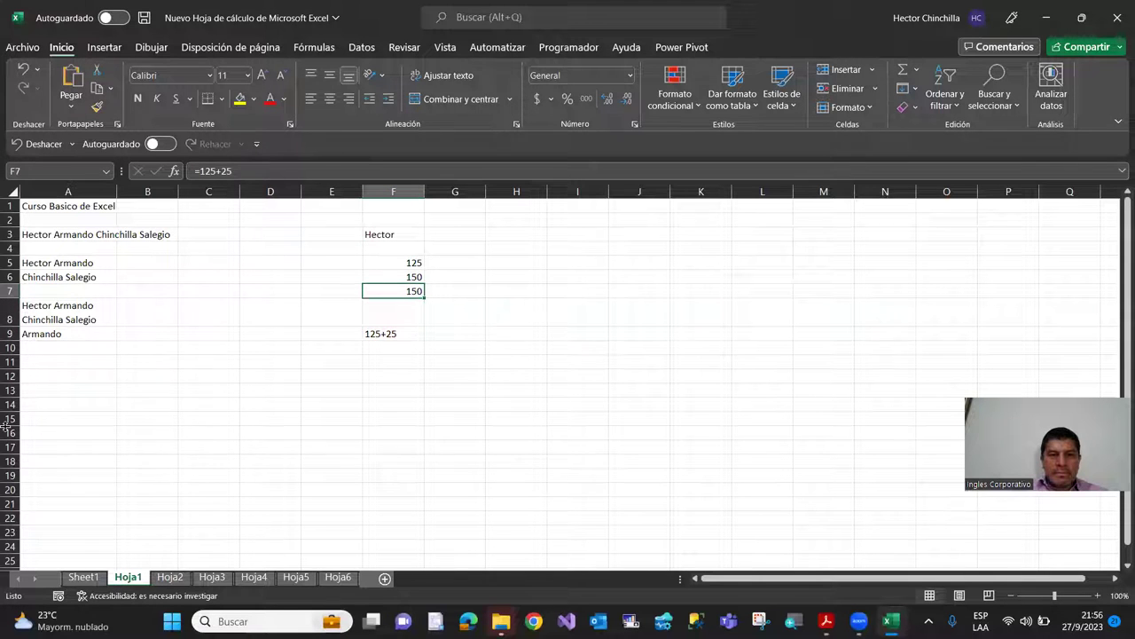
Clear F7 through F9, then compare the 125 in F5 with the 150 in F6.
key("shift+Down")
key("shift+Down")
key("Delete")
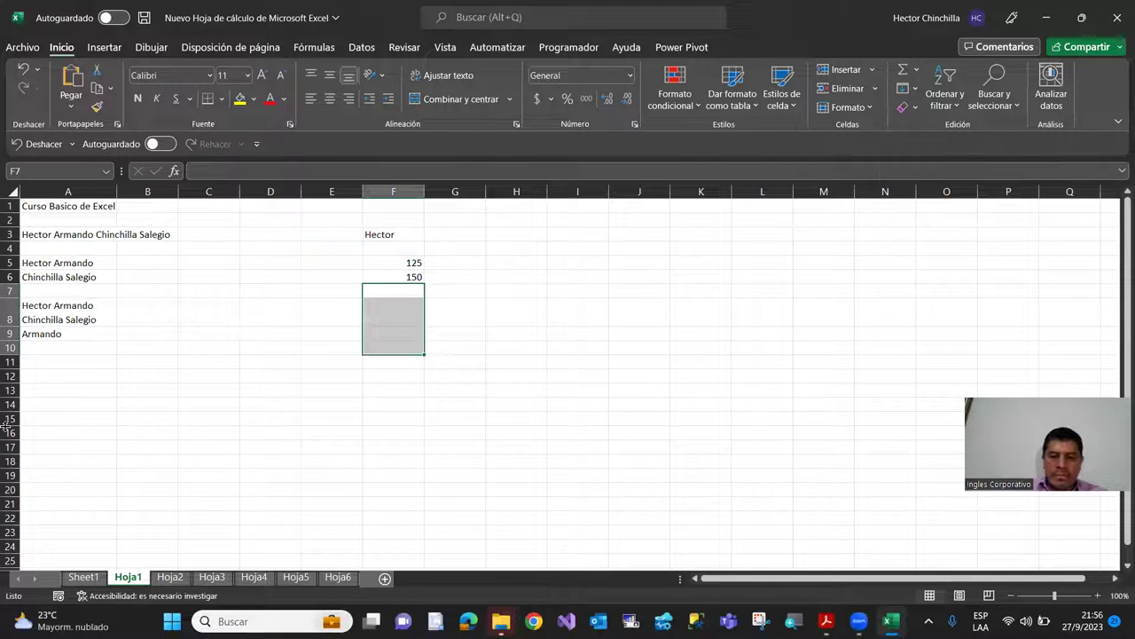
key("Up")
key("Up")
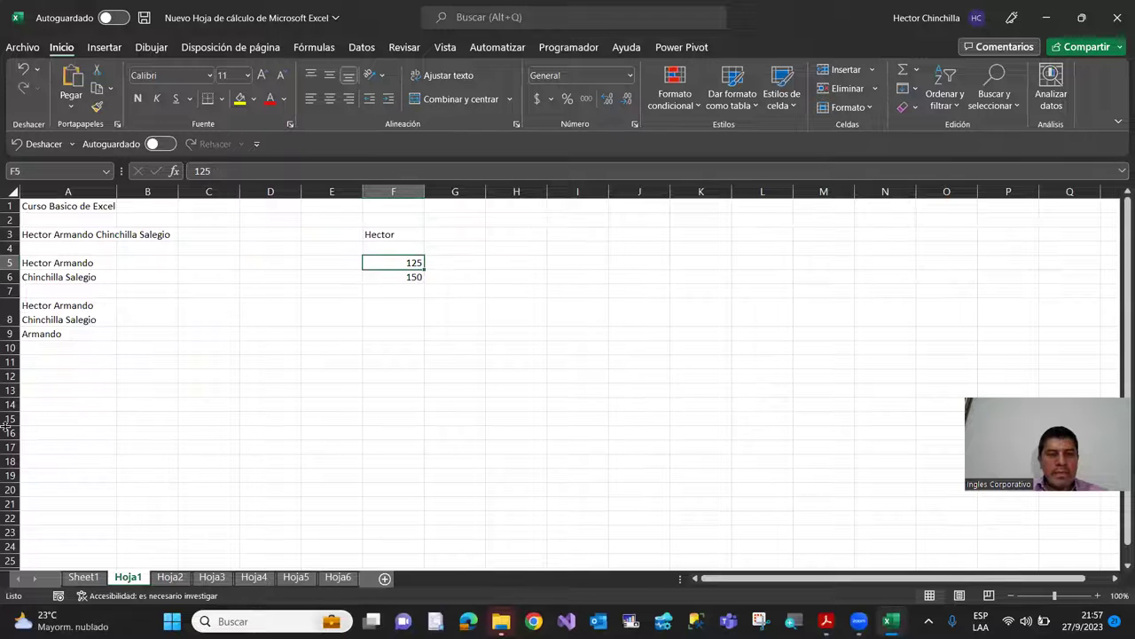
key("Down")
key("Up")
key("Down")
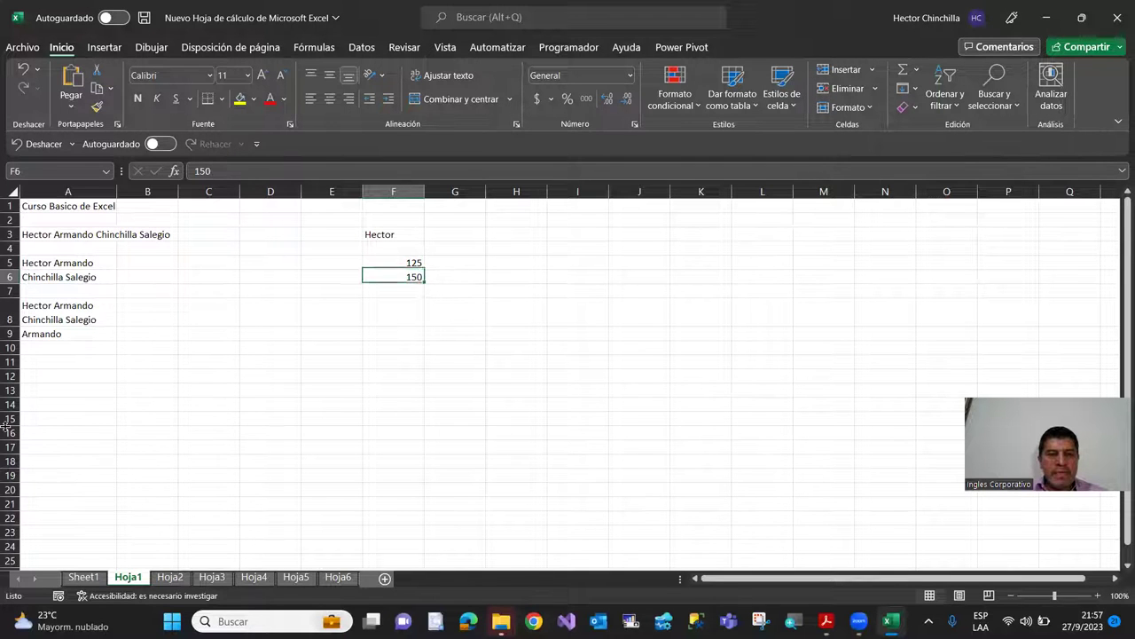
key("Up")
key("Down")
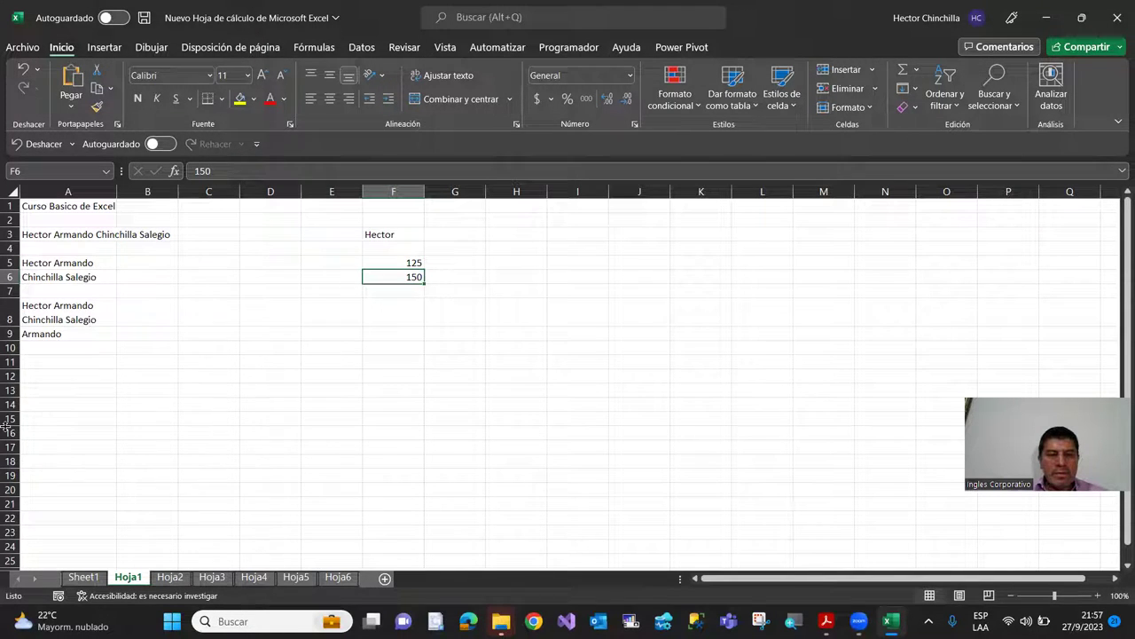
key("Up")
key("Down")
key("Up")
Start a new formula with = in the cell below the 150.
key("Down")
key("Down")
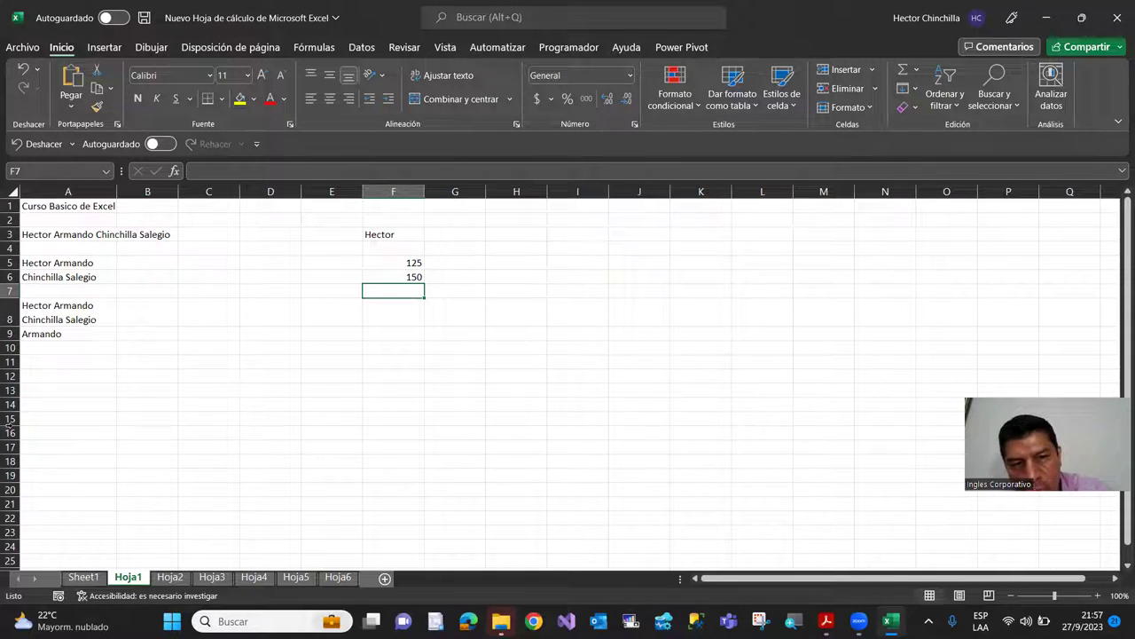
type("=")
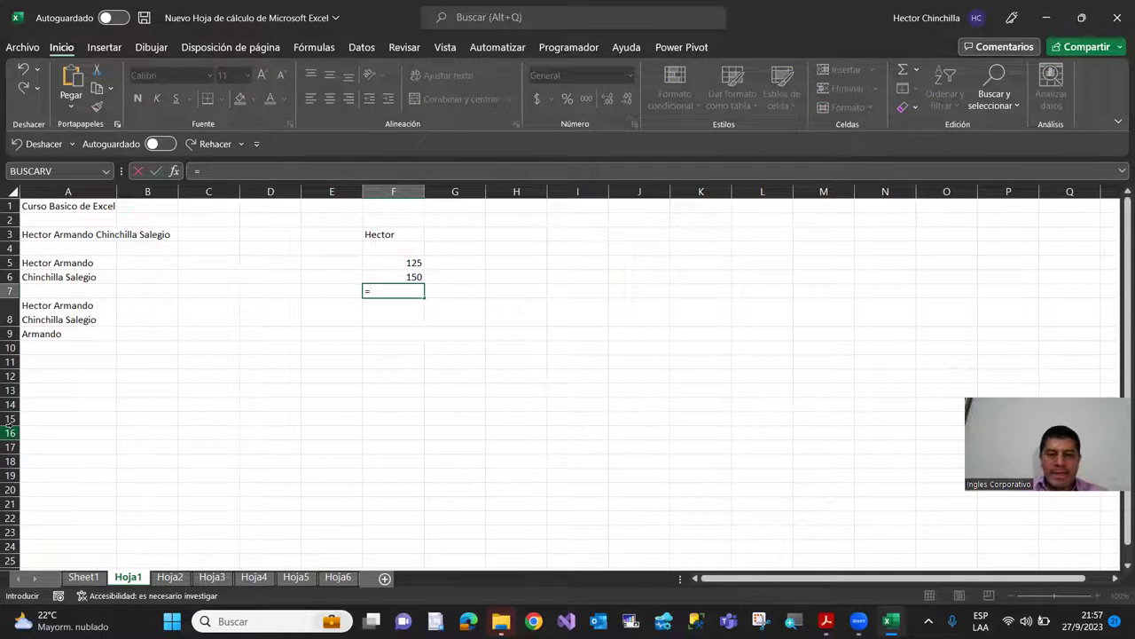
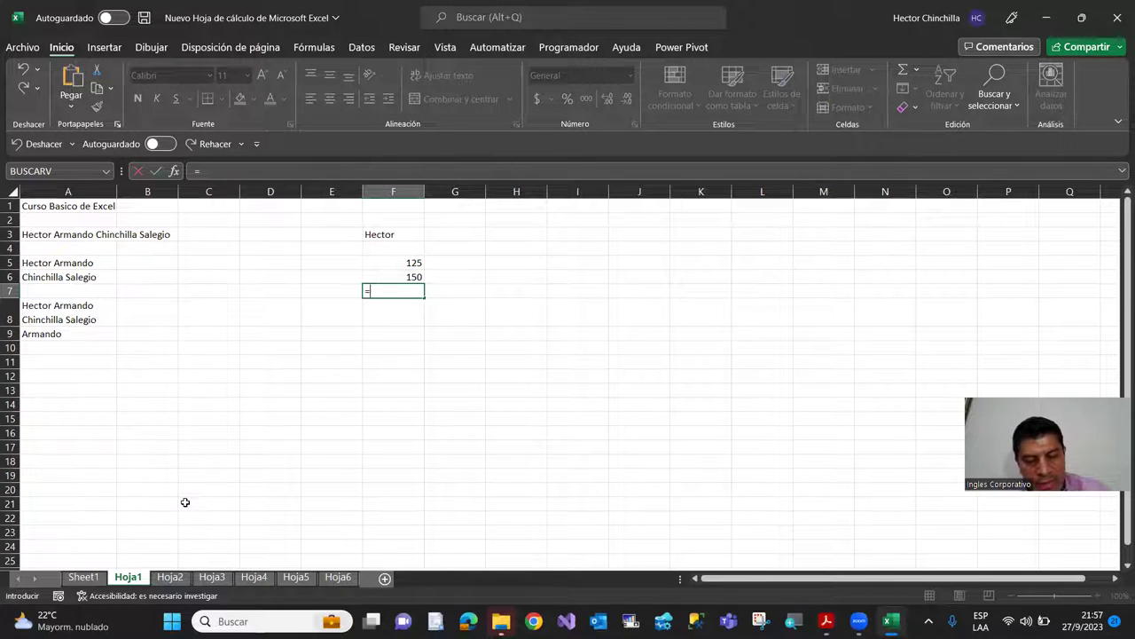
Enter =F5+F6 in F7 to total 125 and 150 as 275, then check the formula.
type("F")
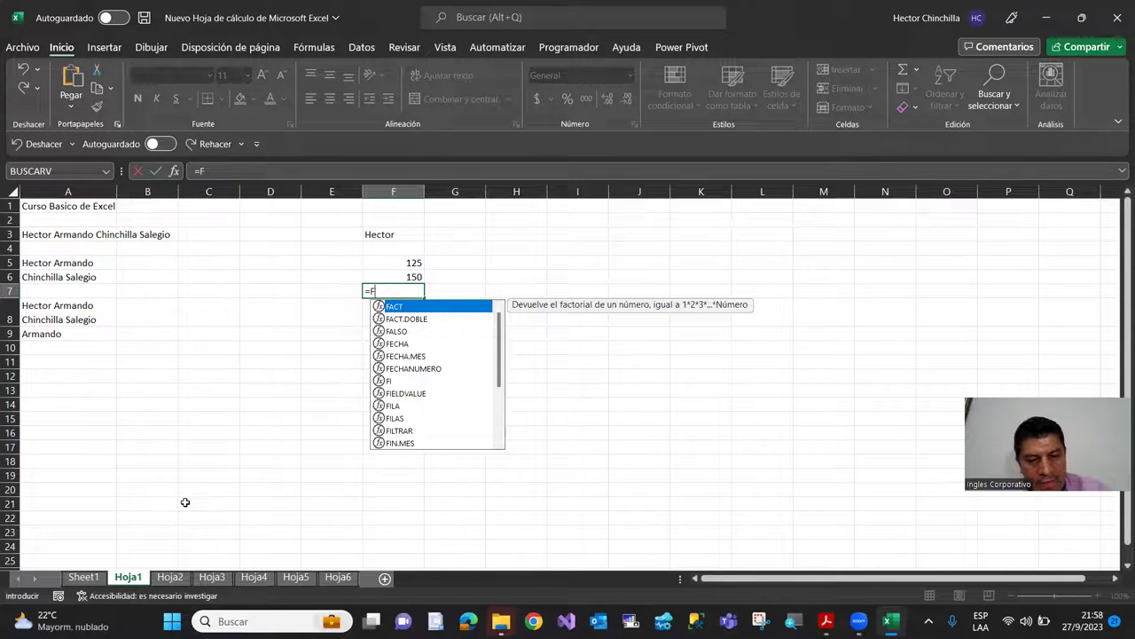
type("5+")
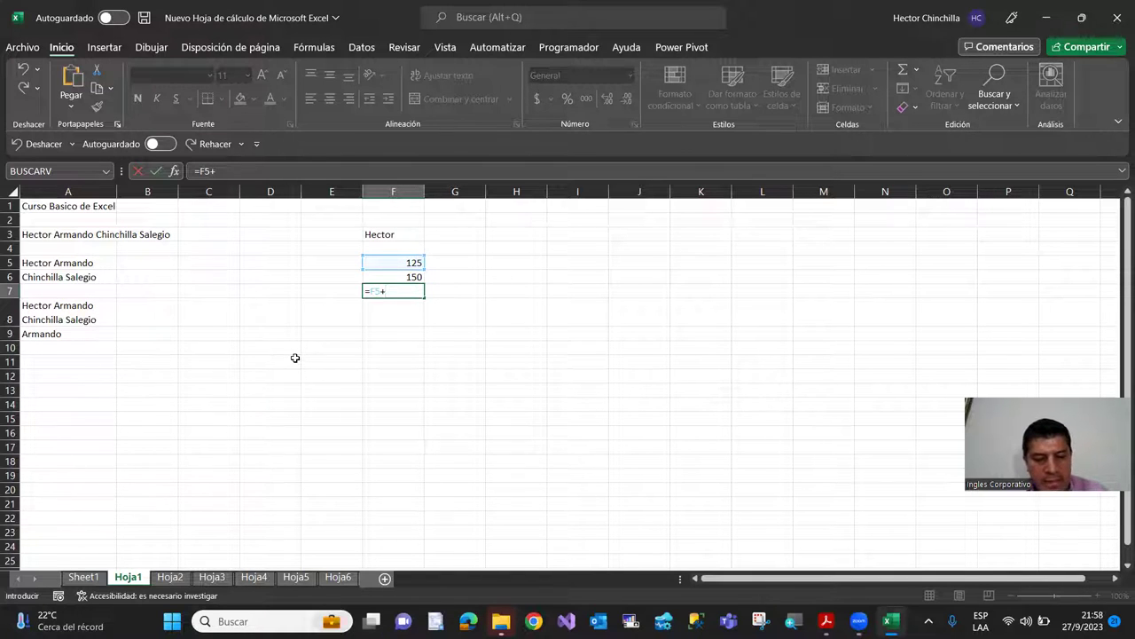
type("F")
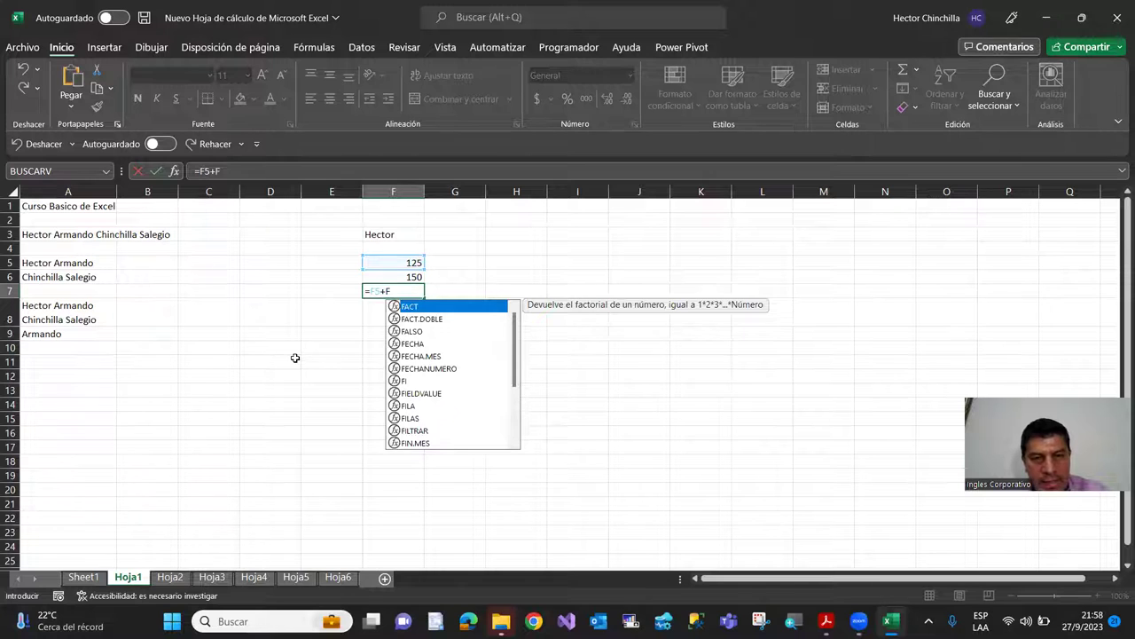
type("6")
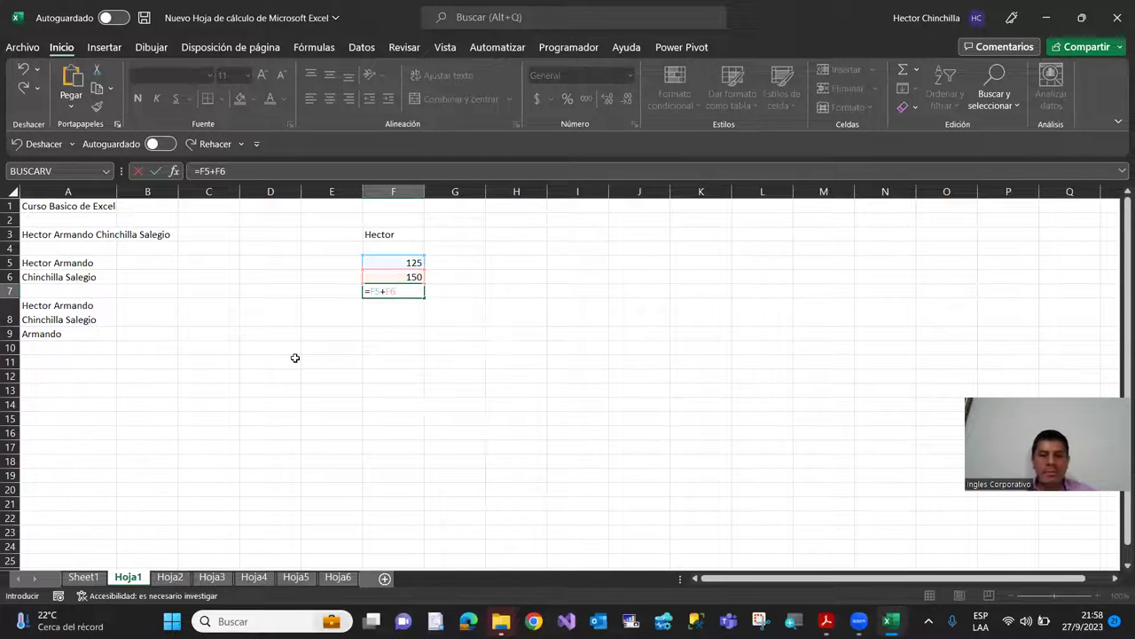
key("Return")
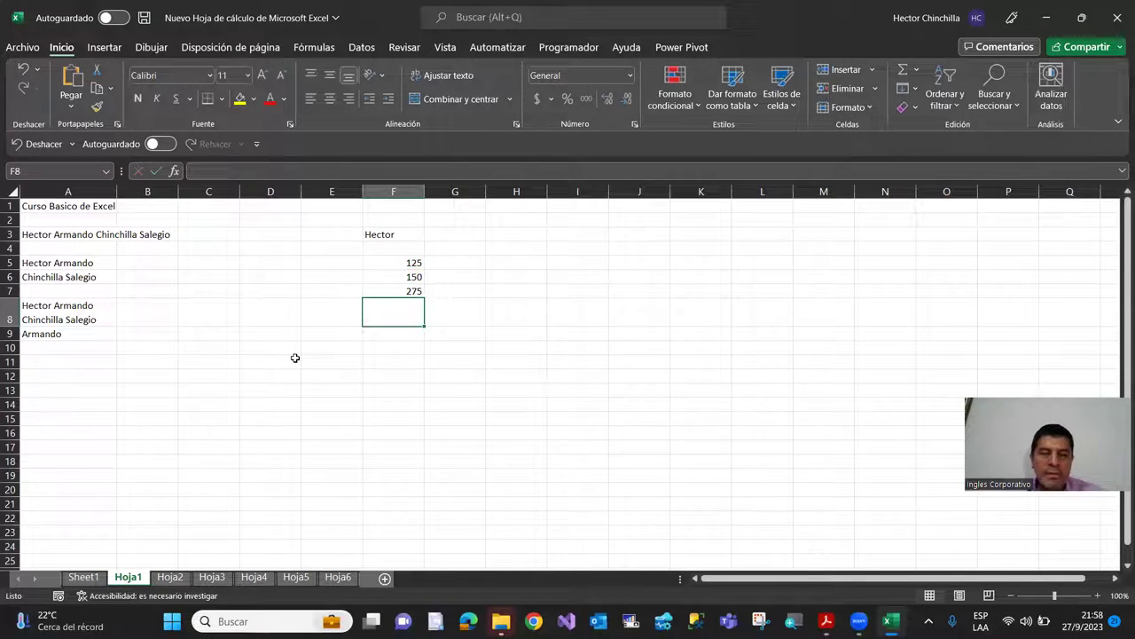
left_click(388, 291)
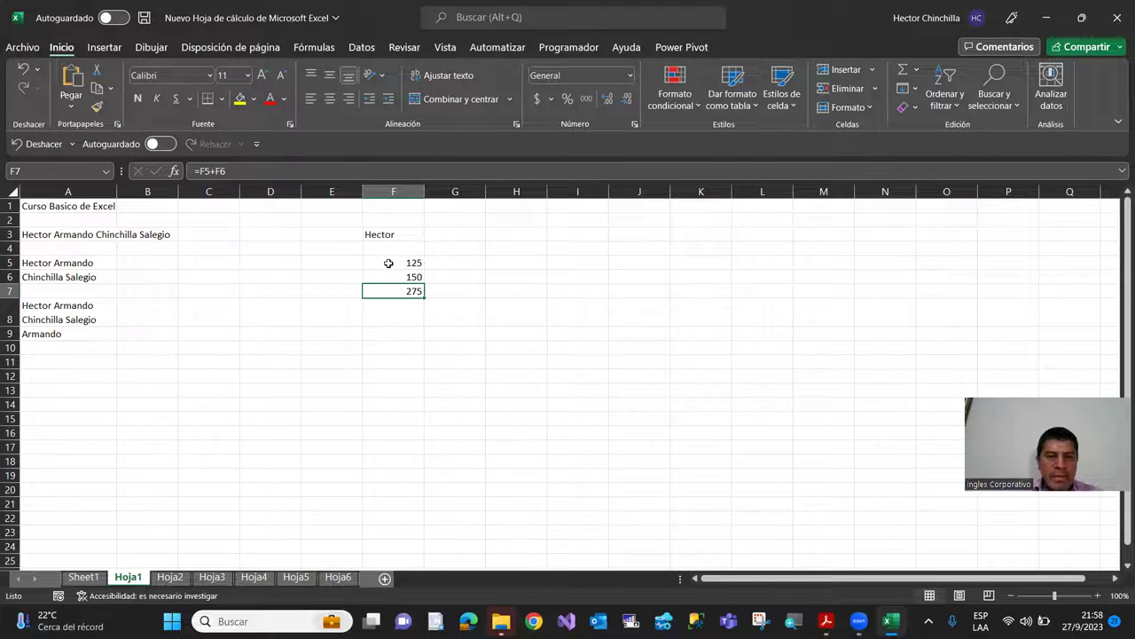
left_click(388, 331)
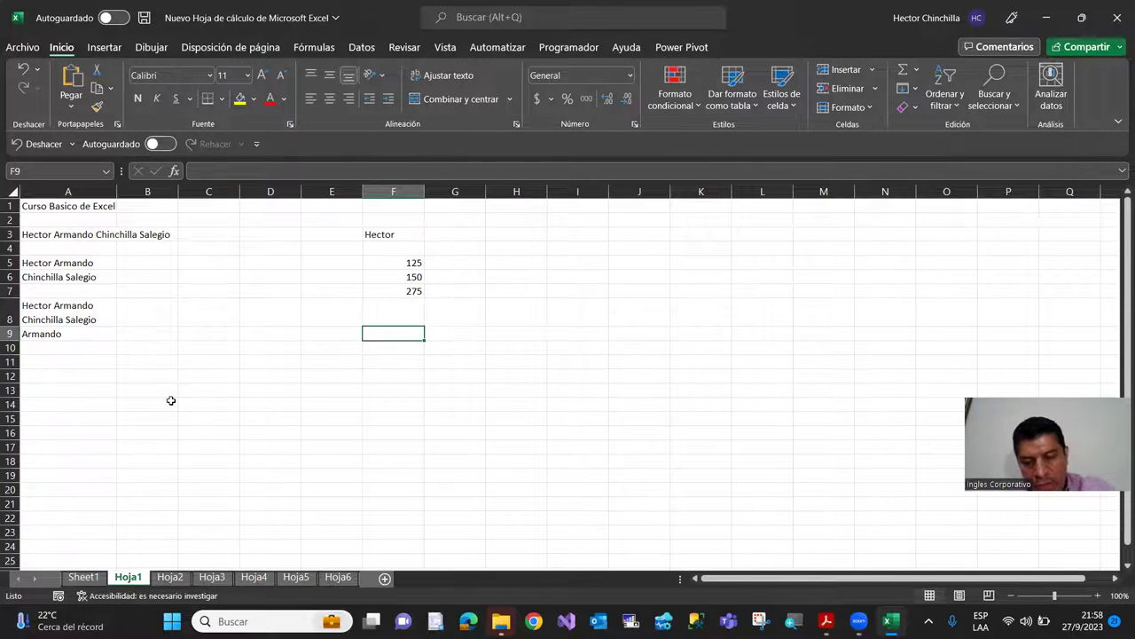
Build =F5+F6 in F9 from clicked cell references, again giving 275.
type("=")
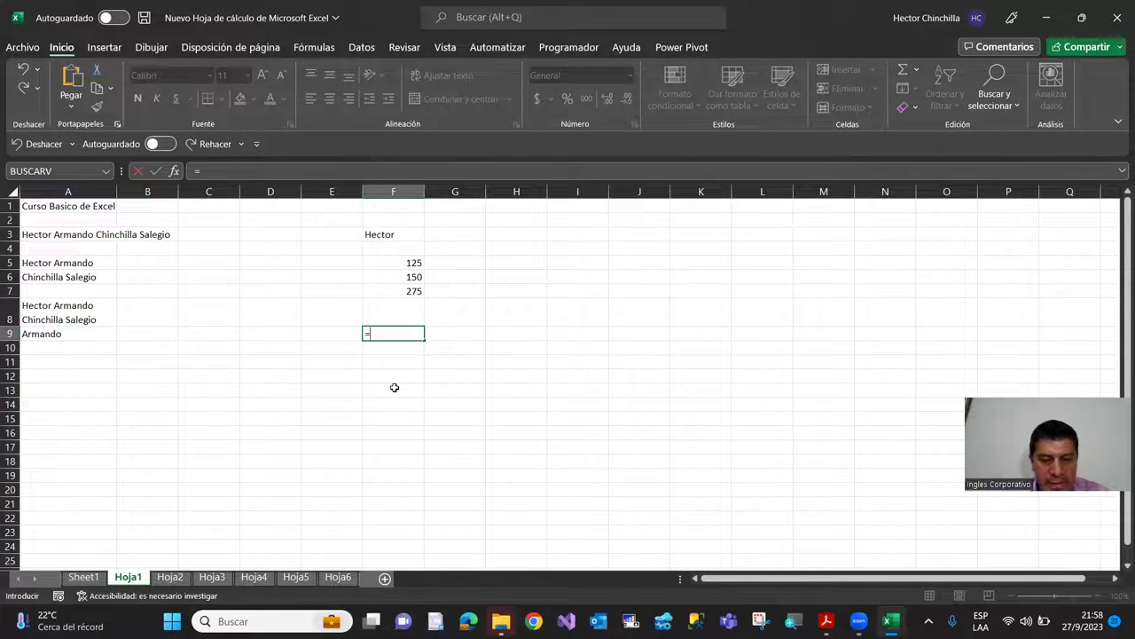
type("F")
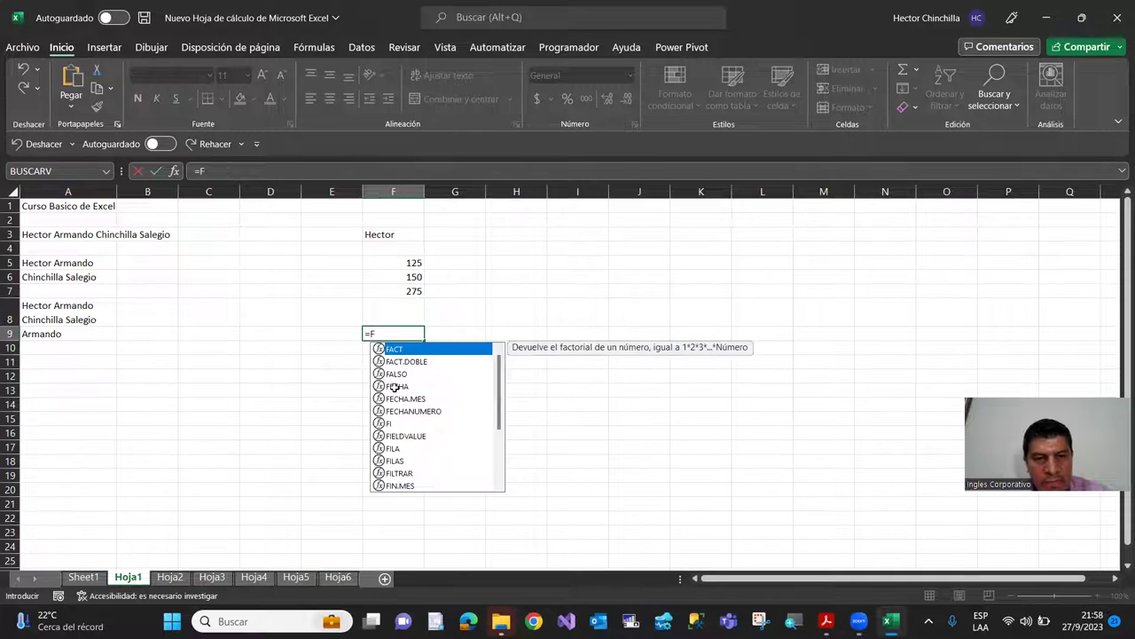
type("5")
key("BackSpace")
key("BackSpace")
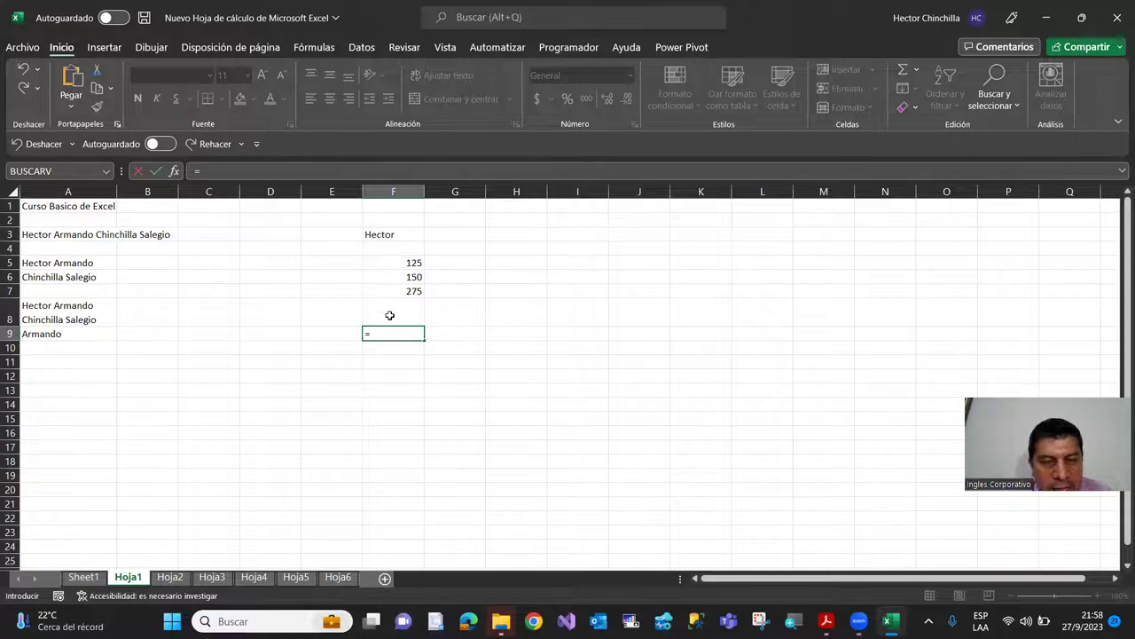
left_click(386, 262)
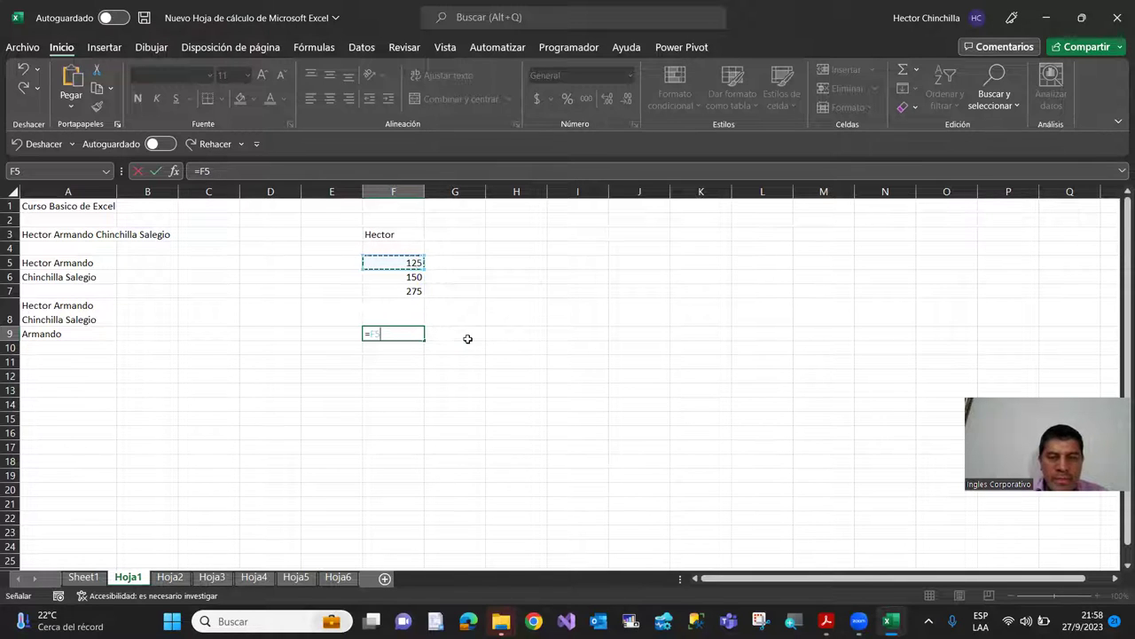
type("+")
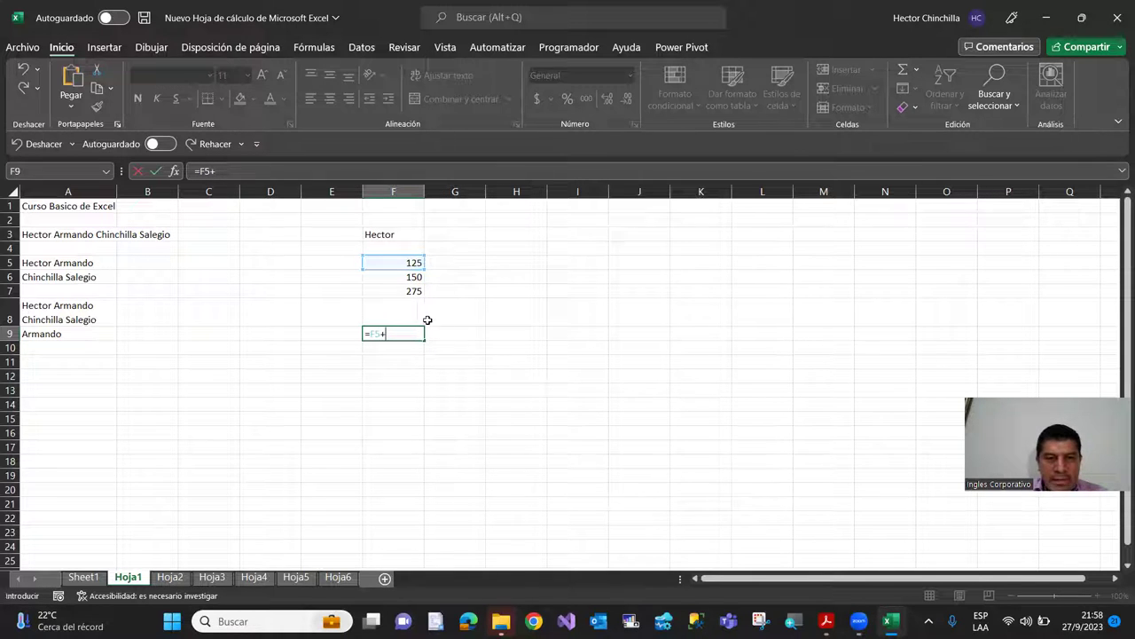
left_click(392, 277)
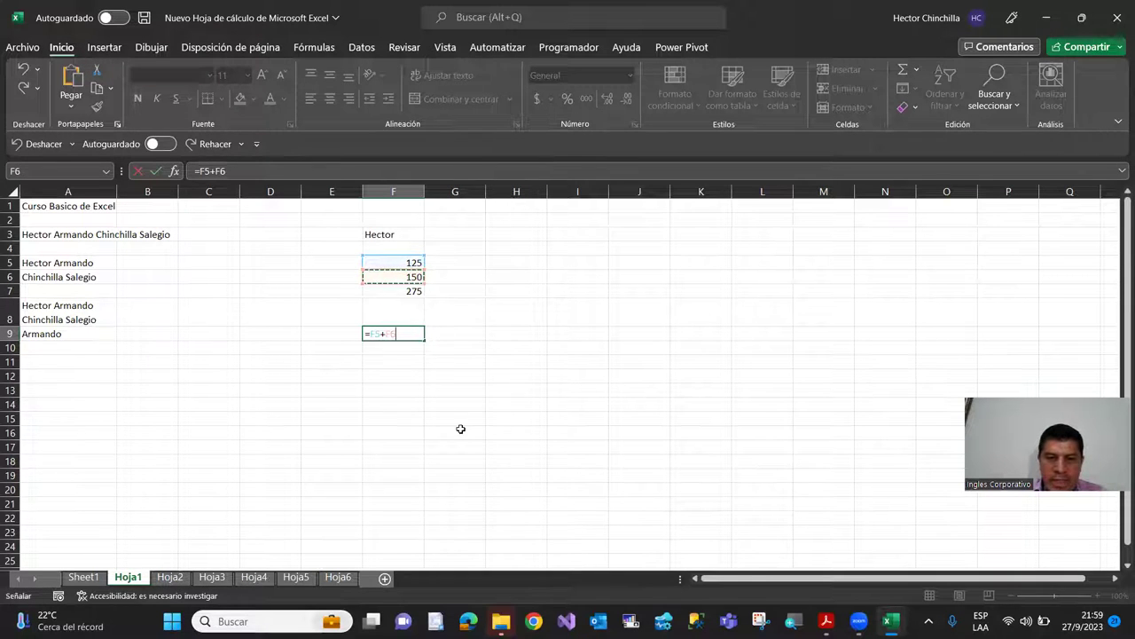
key("Return")
left_click(391, 333)
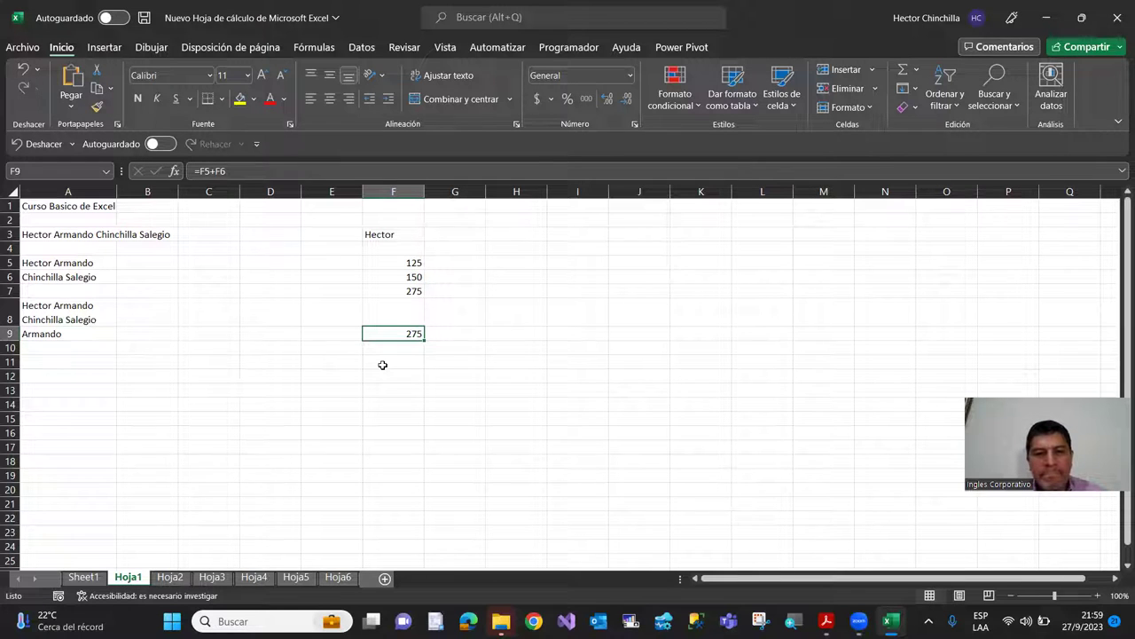
left_click(382, 365)
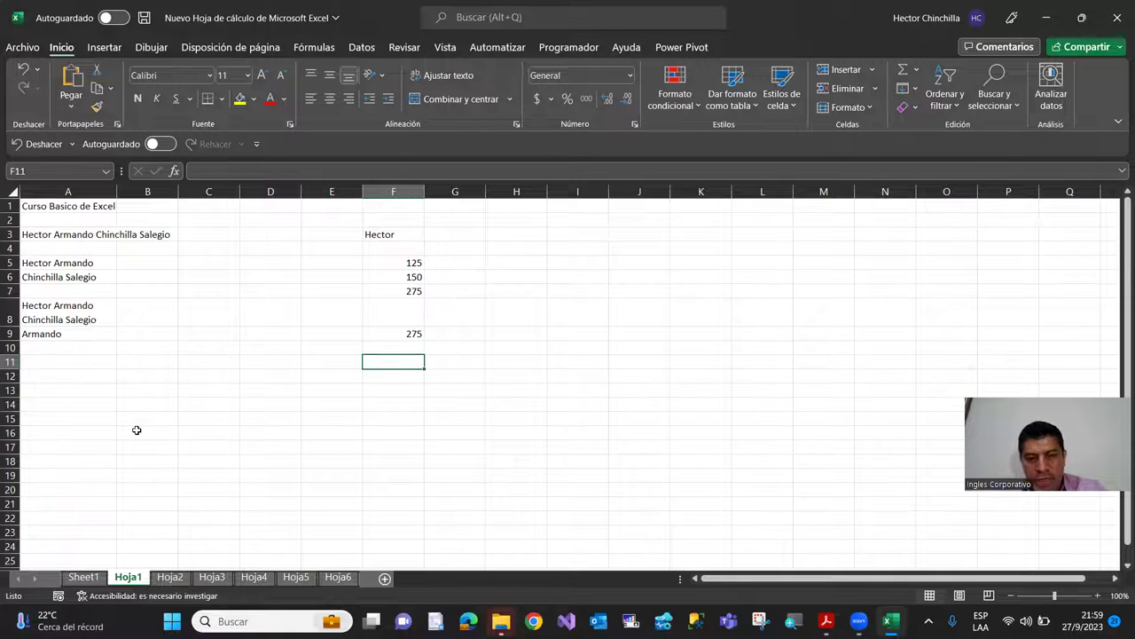
Enter =F56+F3 in F11, adding the text cell F3 to produce #¡VALOR!
type("=")
left_click(390, 267)
type("6+")
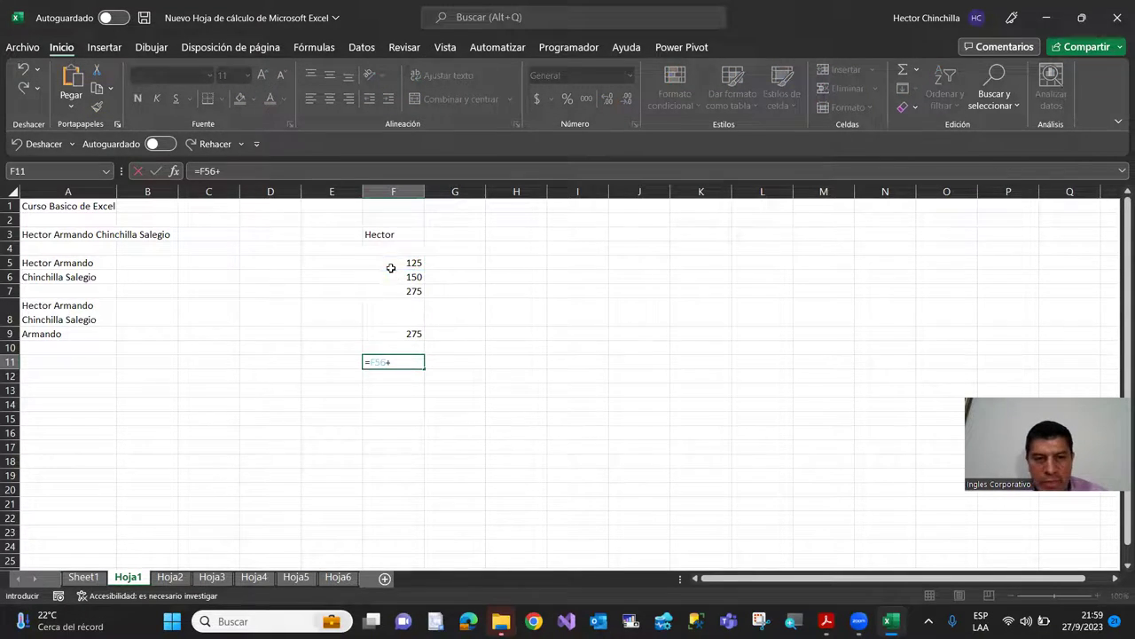
left_click(386, 235)
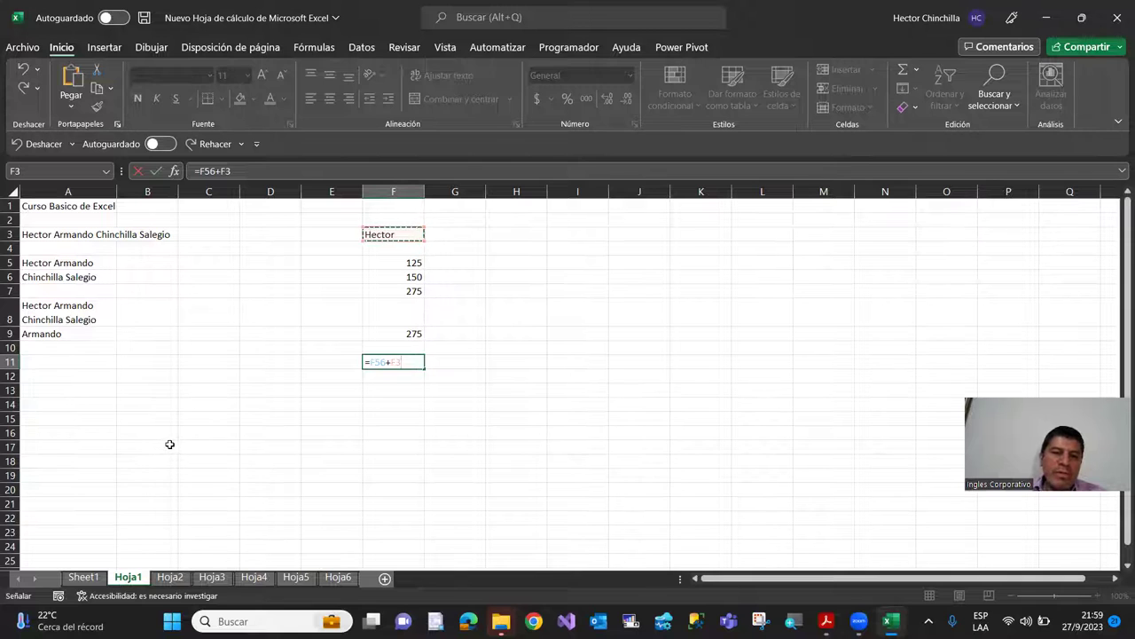
key("Return")
Review the #¡VALOR! result in column F, then switch to the course PDF.
key("Up")
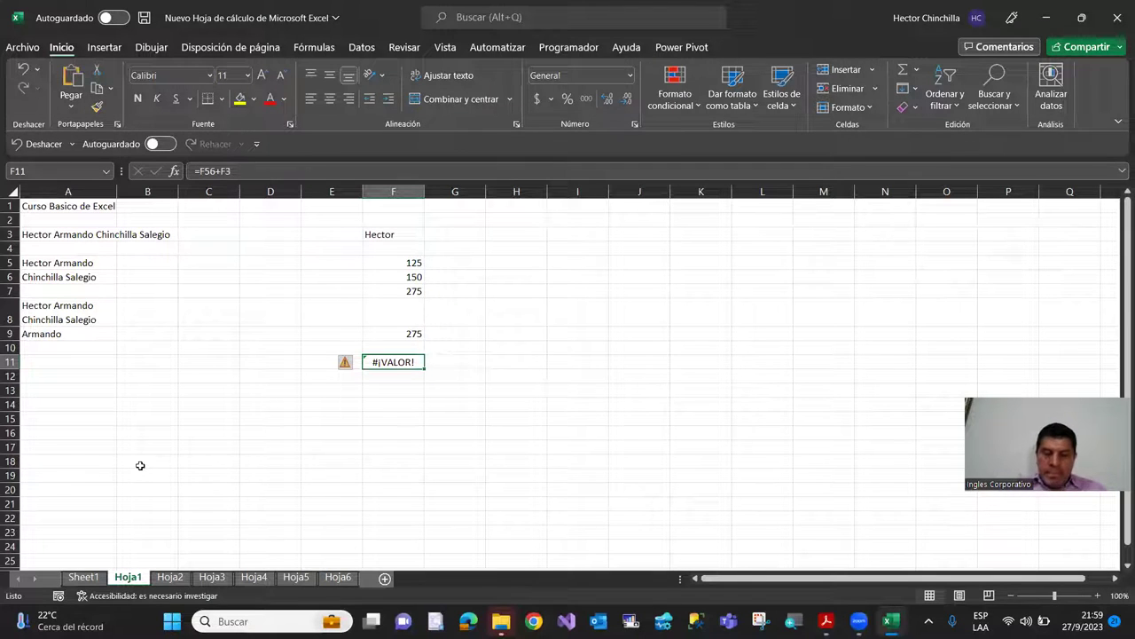
key("Up")
key("Up")
key("Up")
key("Down")
key("Down")
key("Down")
key("Down")
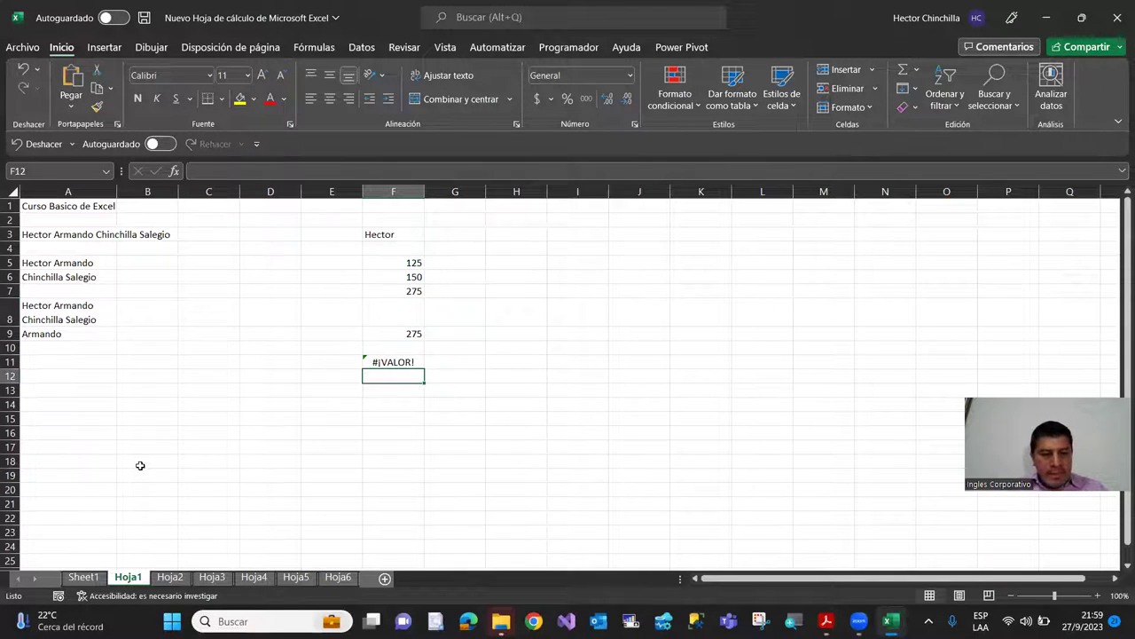
key("alt+Tab")
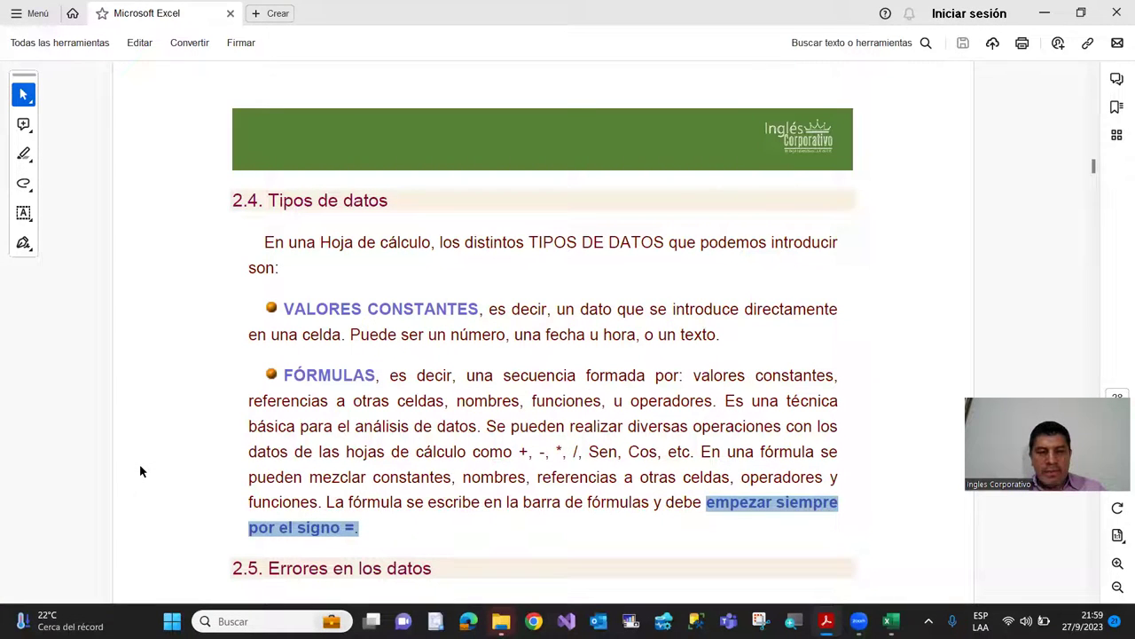
Return from the Tipos de datos PDF to Hoja1, where F11 still shows #¡VALOR!
key("alt+Tab")
key("Up")
key("Up")
key("Up")
key("Up")
key("Down")
key("Down")
key("Up")
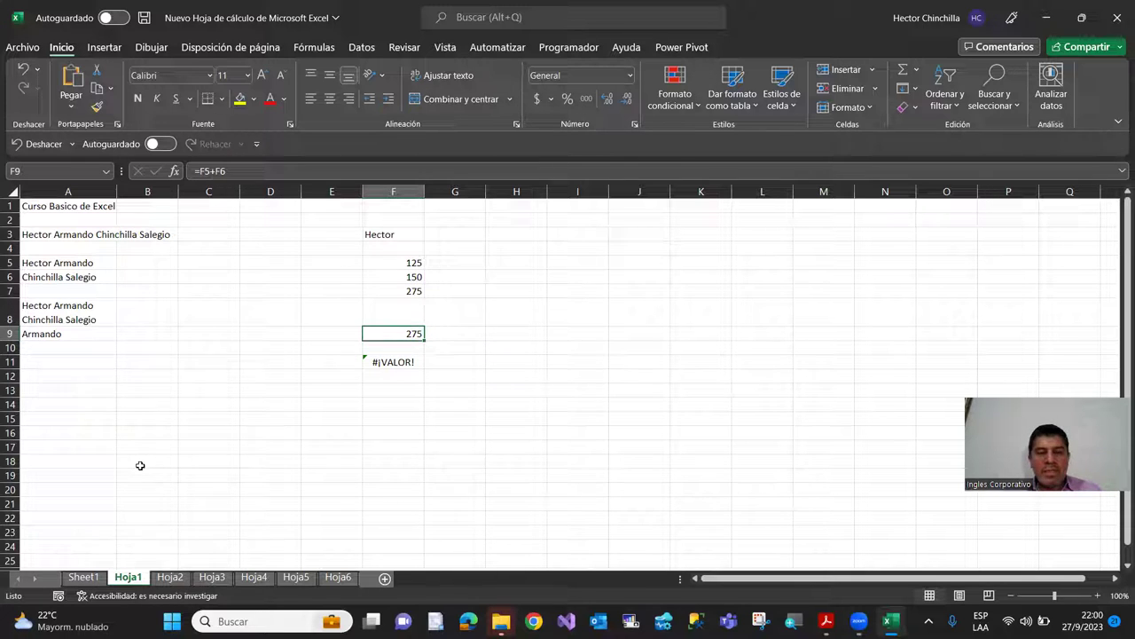
Enter Armando in G3, next to Hector in F3.
key("Up")
key("Up")
key("Up")
key("Up")
key("Up")
key("Up")
key("Right")
key("Left")
key("Right")
key("Left")
key("Right")
key("Left")
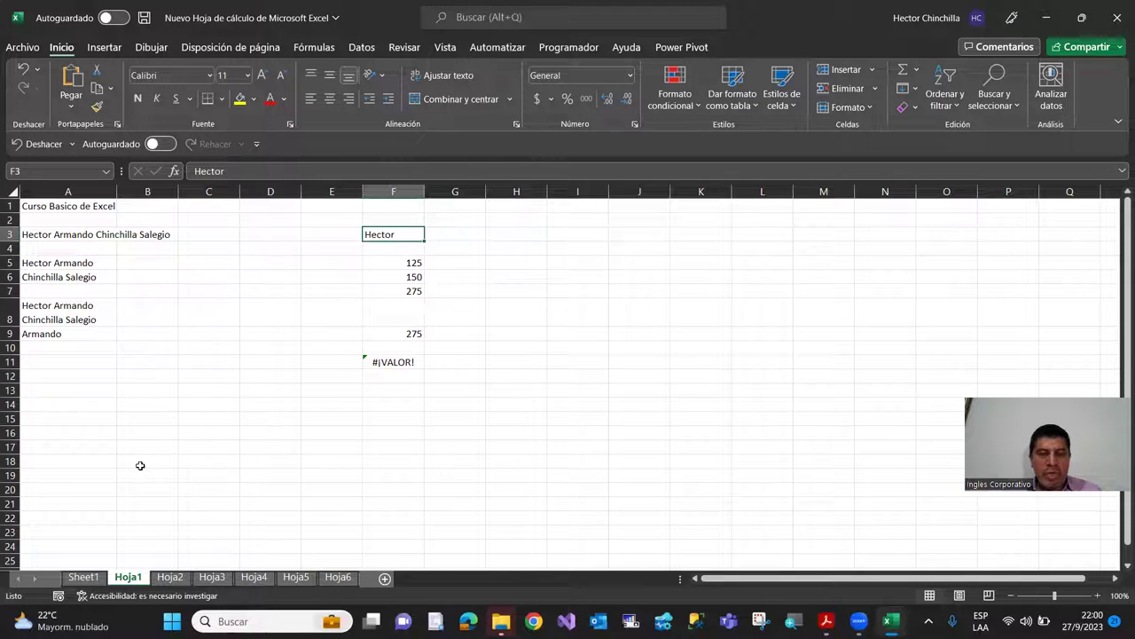
key("Right")
type("Armand")
key("Return")
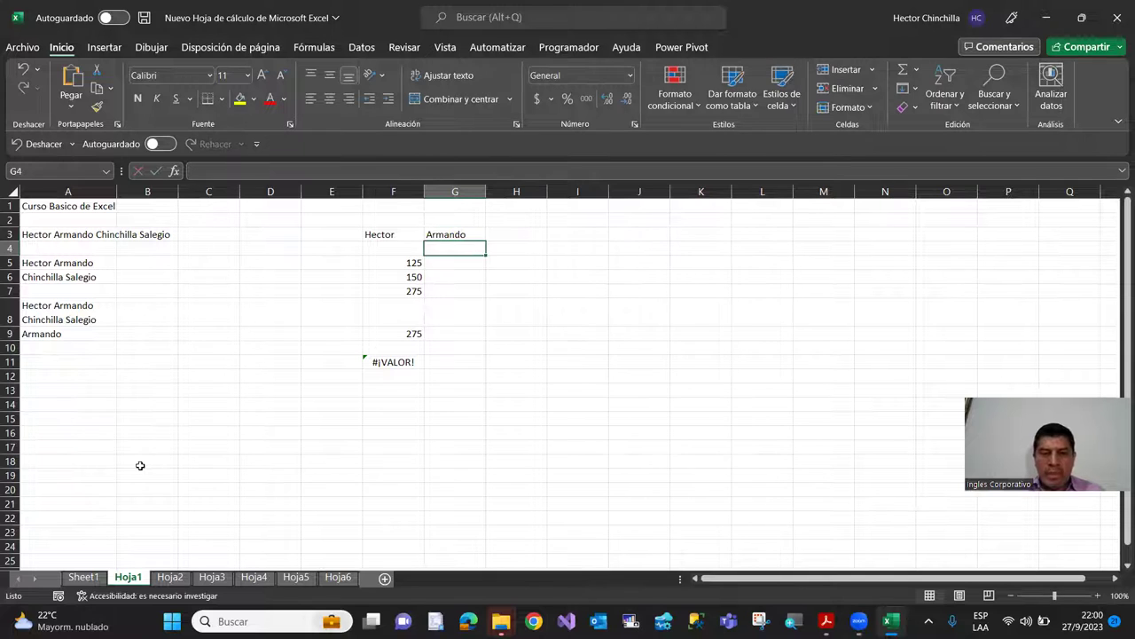
key("Up")
key("Right")
key("Right")
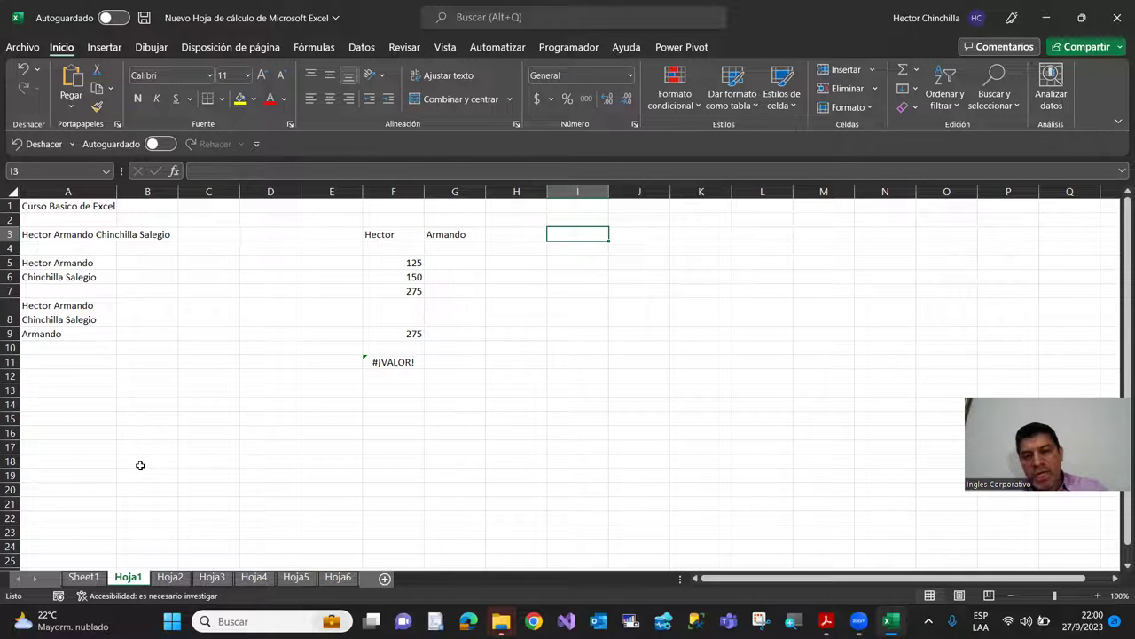
type("=")
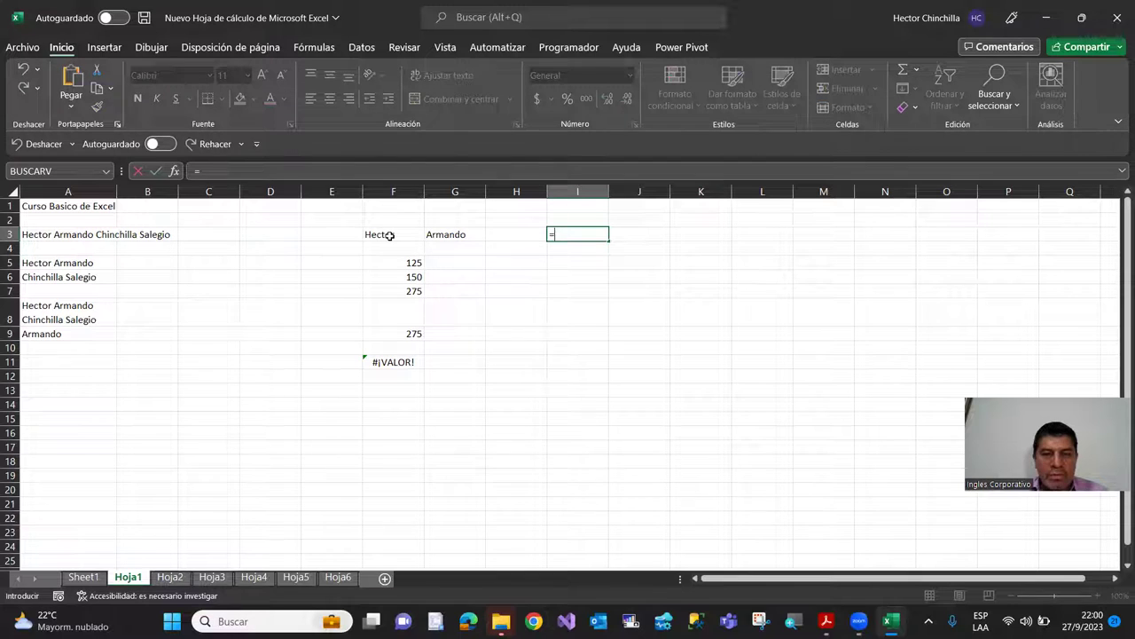
left_click(389, 235)
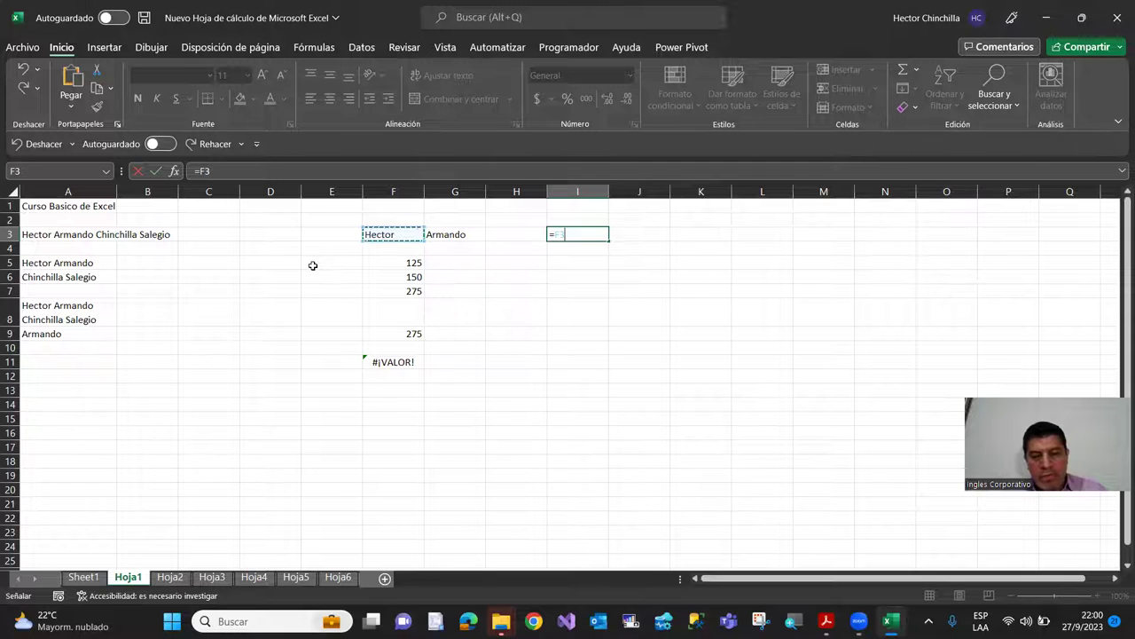
type("&")
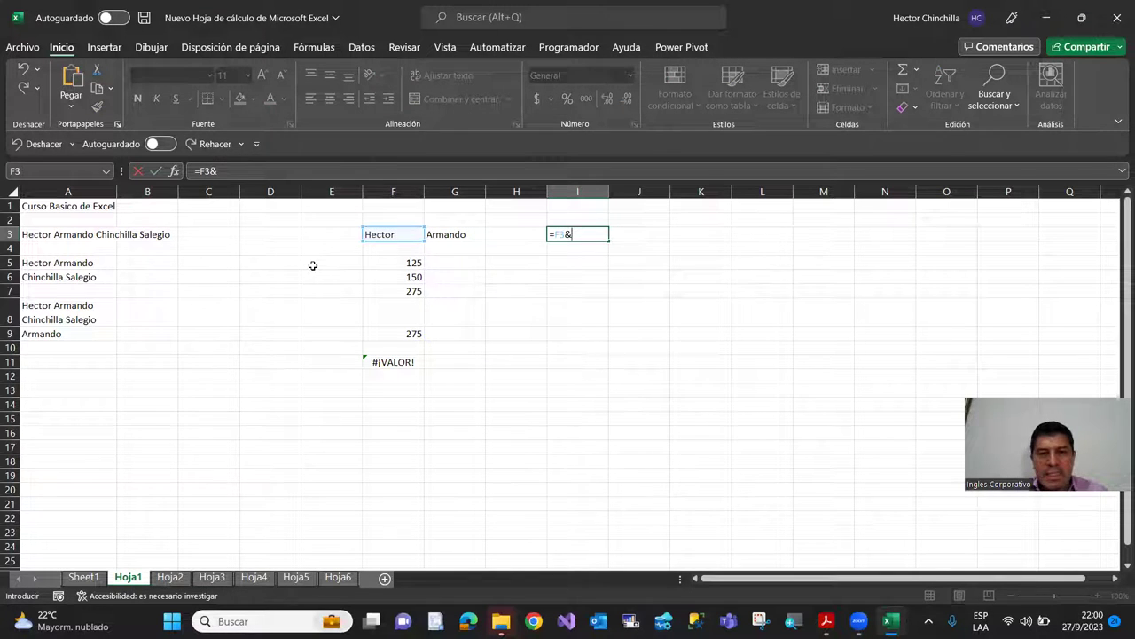
left_click(455, 234)
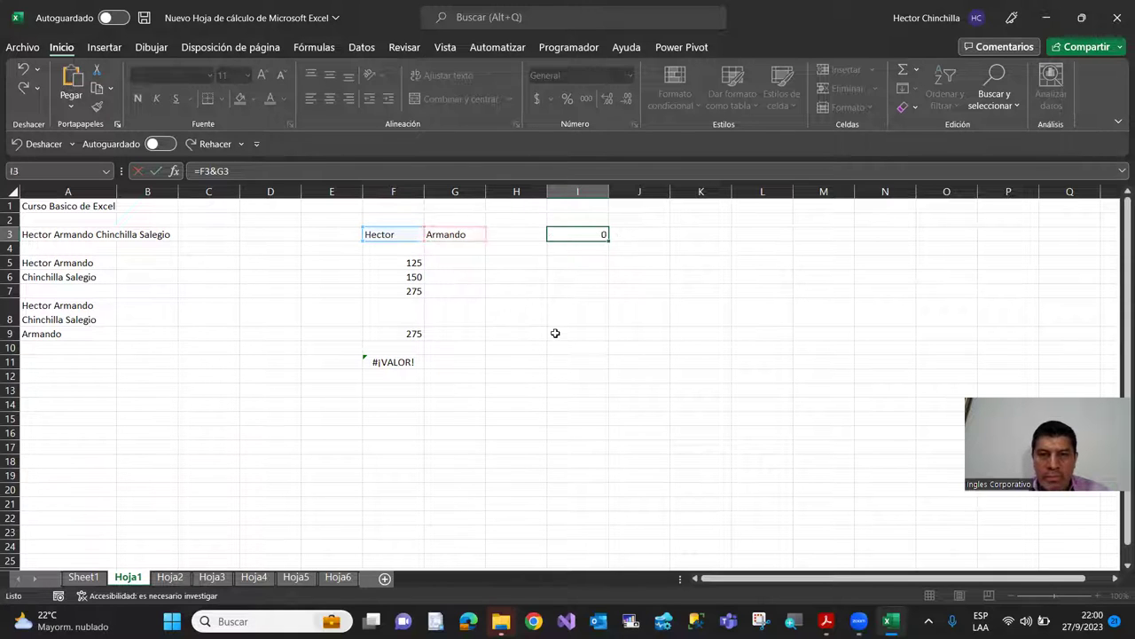
key("Return")
key("Up")
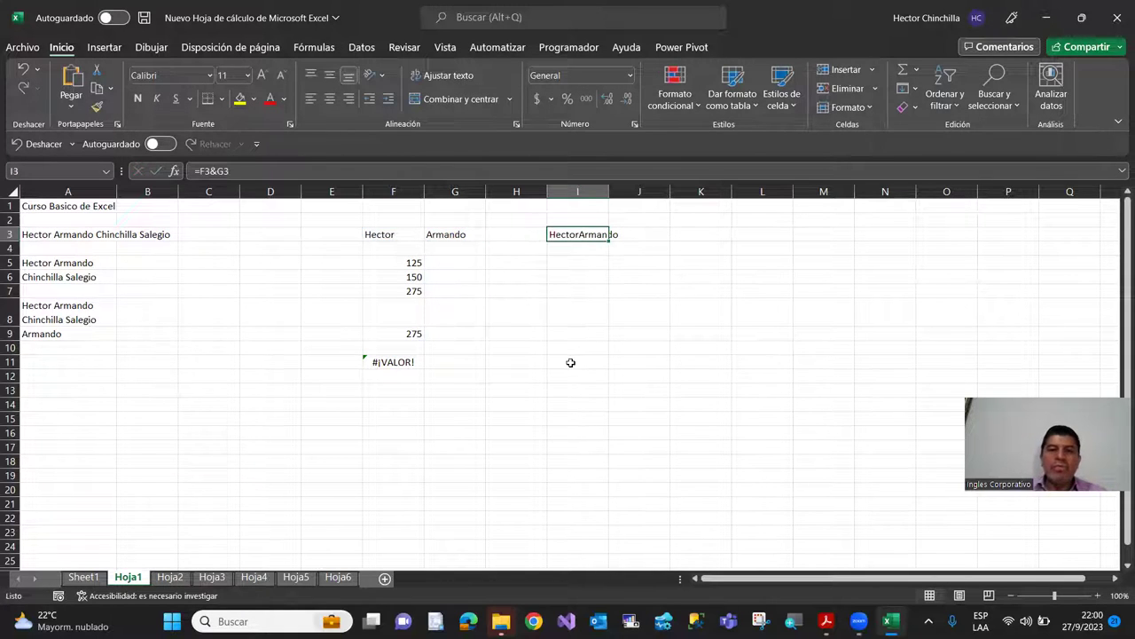
key("Left")
key("Left")
key("Left")
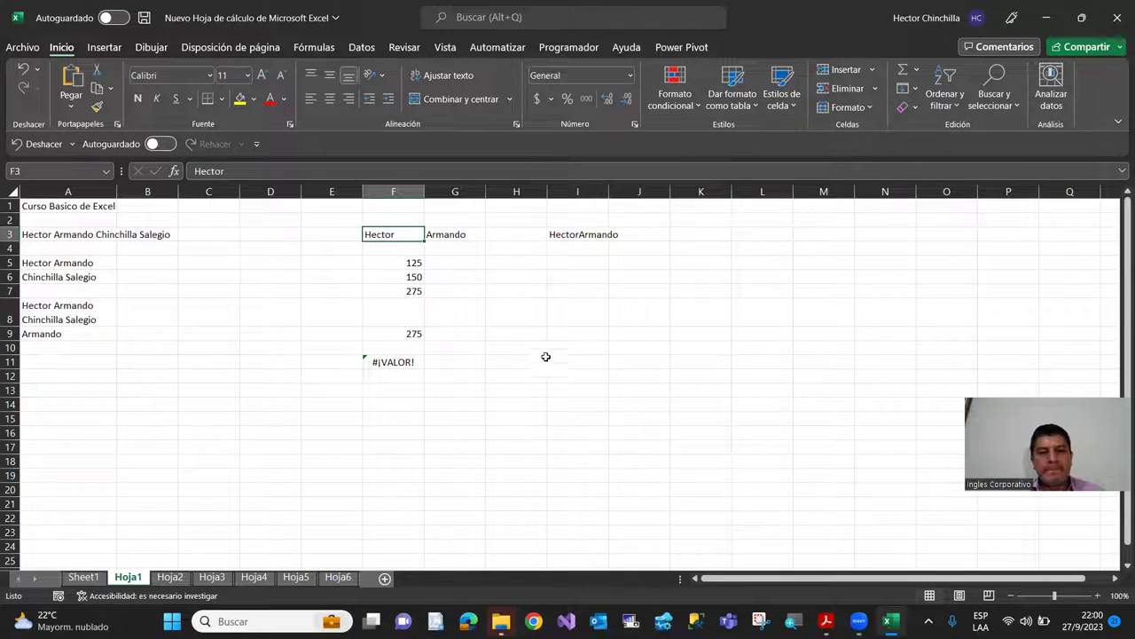
left_click(492, 338)
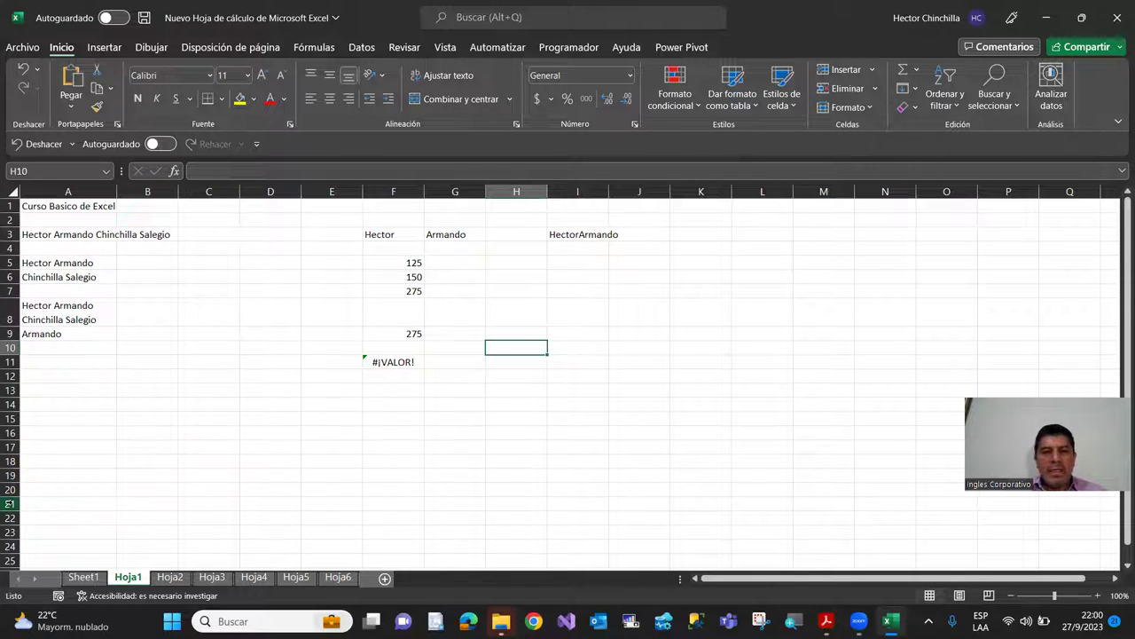
Move through the values in columns F to H, then down to cell F13.
key("Up")
key("Up")
key("Up")
key("Up")
key("Left")
key("Left")
key("Up")
key("Up")
key("Right")
key("Left")
key("Left")
key("Down")
key("Down")
key("Up")
key("Up")
key("Down")
key("Down")
key("Down")
key("Down")
key("Down")
key("Up")
key("Up")
key("Up")
key("Right")
key("Right")
key("Down")
key("Down")
key("Down")
key("Down")
key("Down")
key("Down")
key("Up")
key("Up")
key("Down")
key("Down")
key("Down")
key("Left")
key("Left")
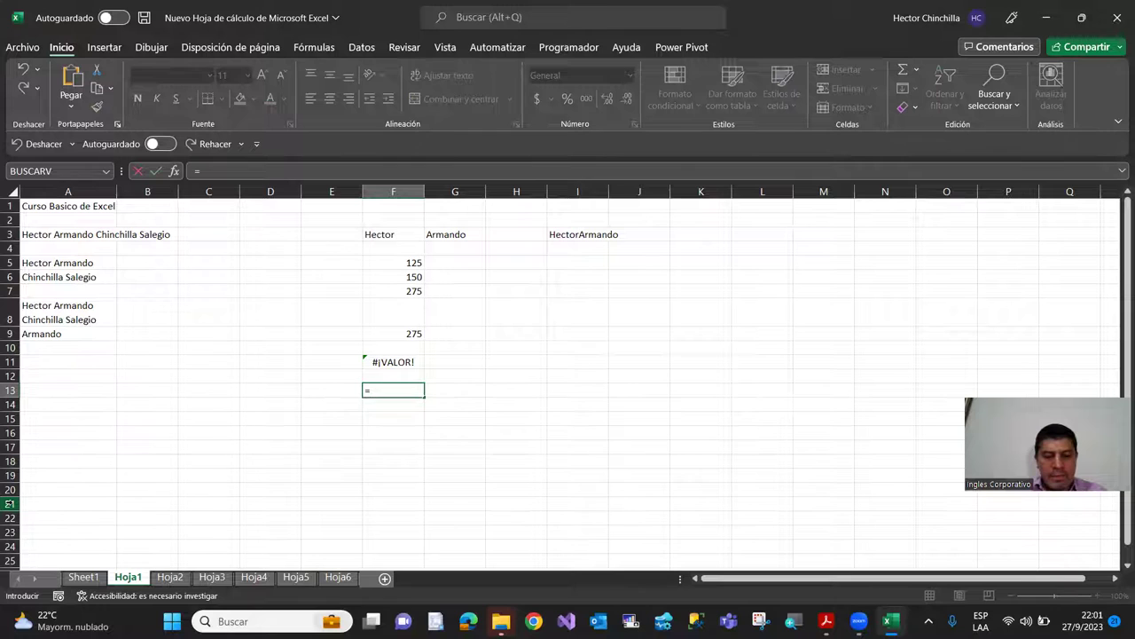
Try the SUMA, CONTAR, BUSCAR and DECIMAL function names in F13, erasing each.
type("SUMA")
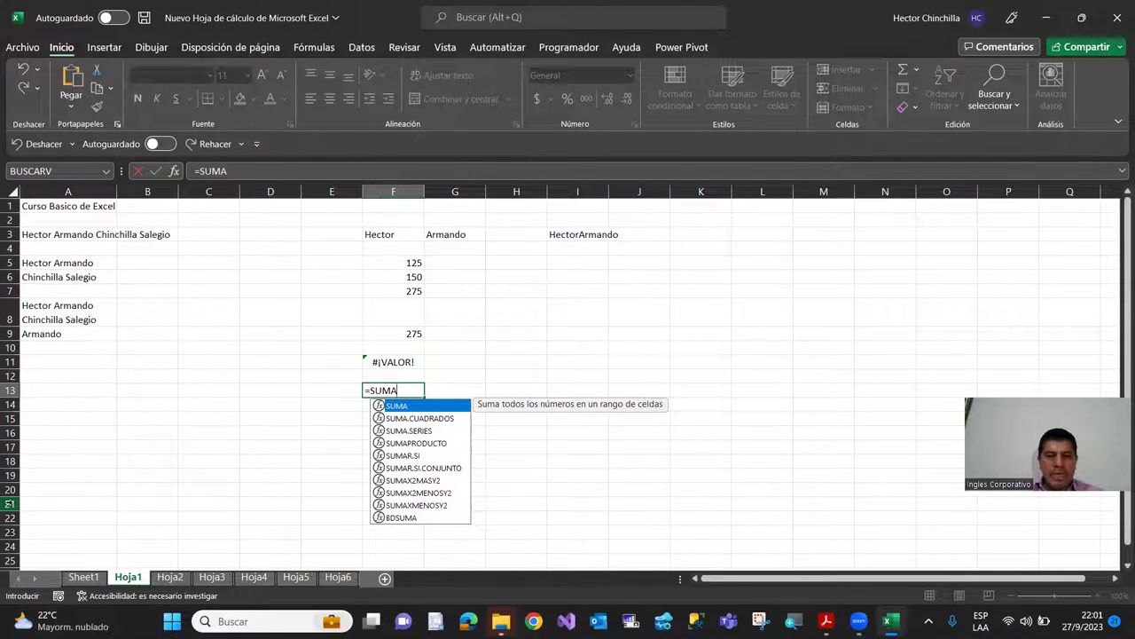
key("BackSpace")
key("BackSpace")
key("BackSpace")
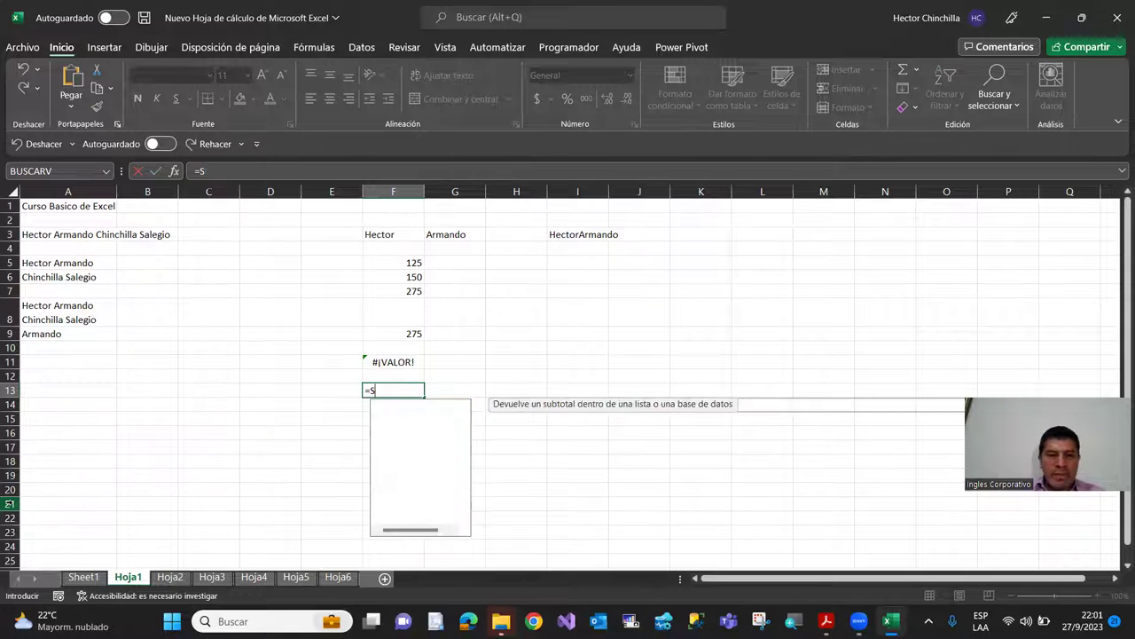
key("BackSpace")
type("ONTAR")
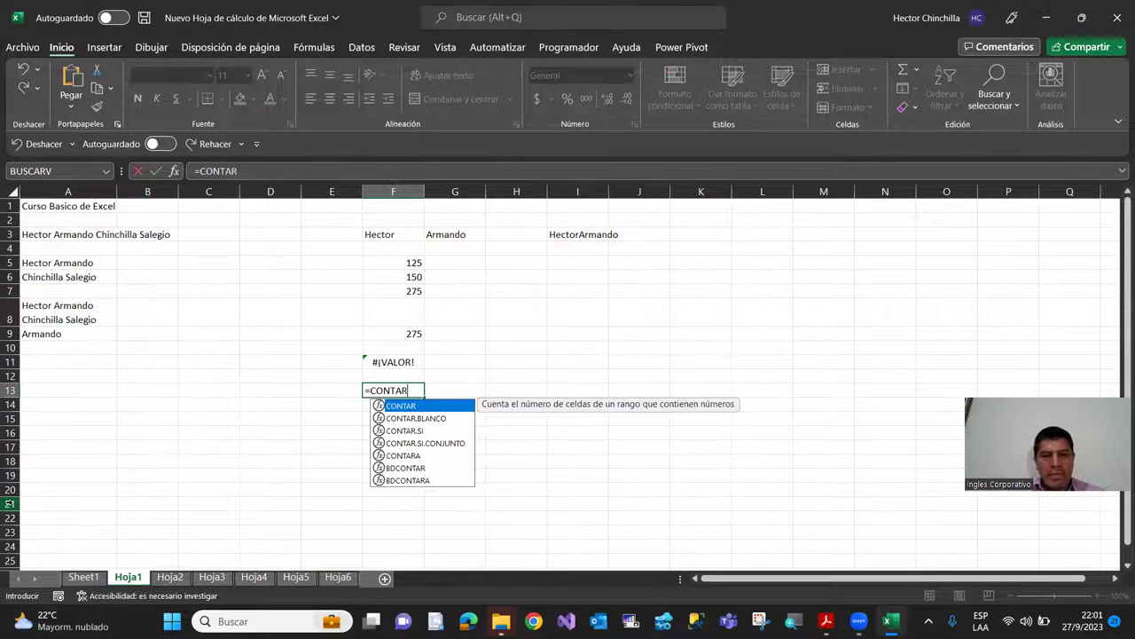
key("BackSpace")
key("BackSpace")
key("BackSpace")
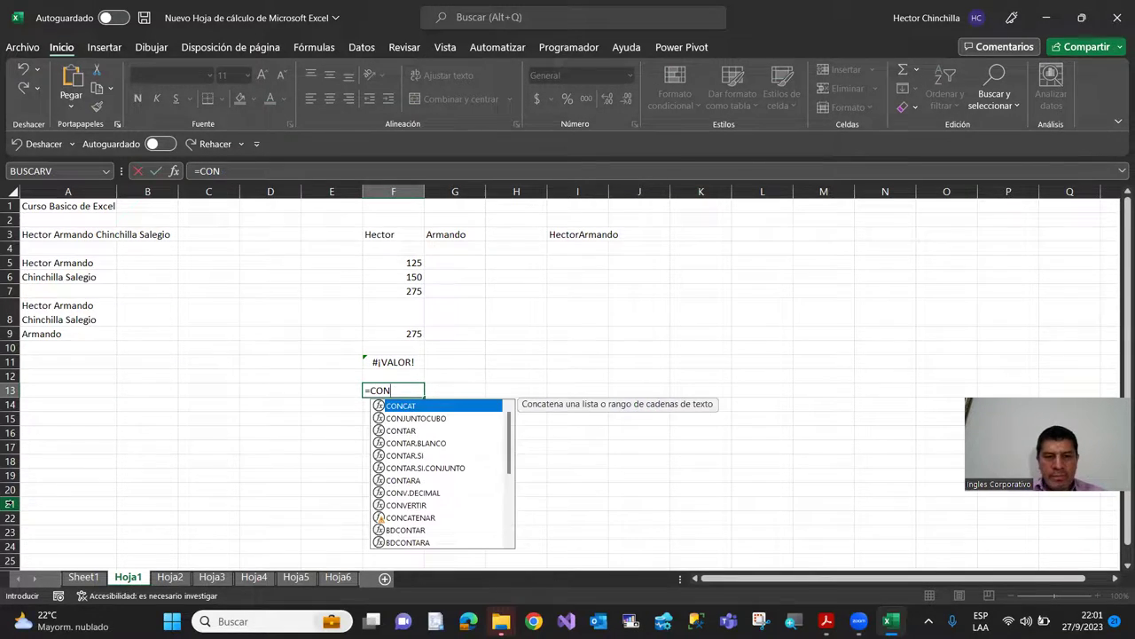
key("BackSpace")
key("BackSpace")
key("BackSpace")
type("BUSCA")
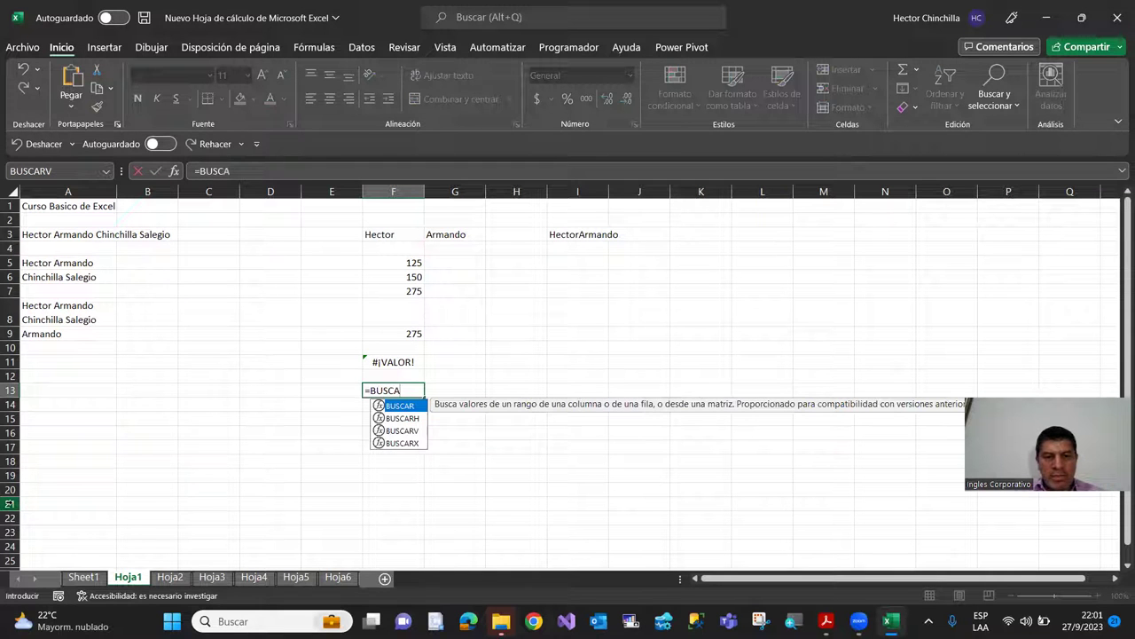
key("BackSpace")
key("BackSpace")
key("BackSpace")
key("BackSpace")
key("BackSpace")
key("BackSpace")
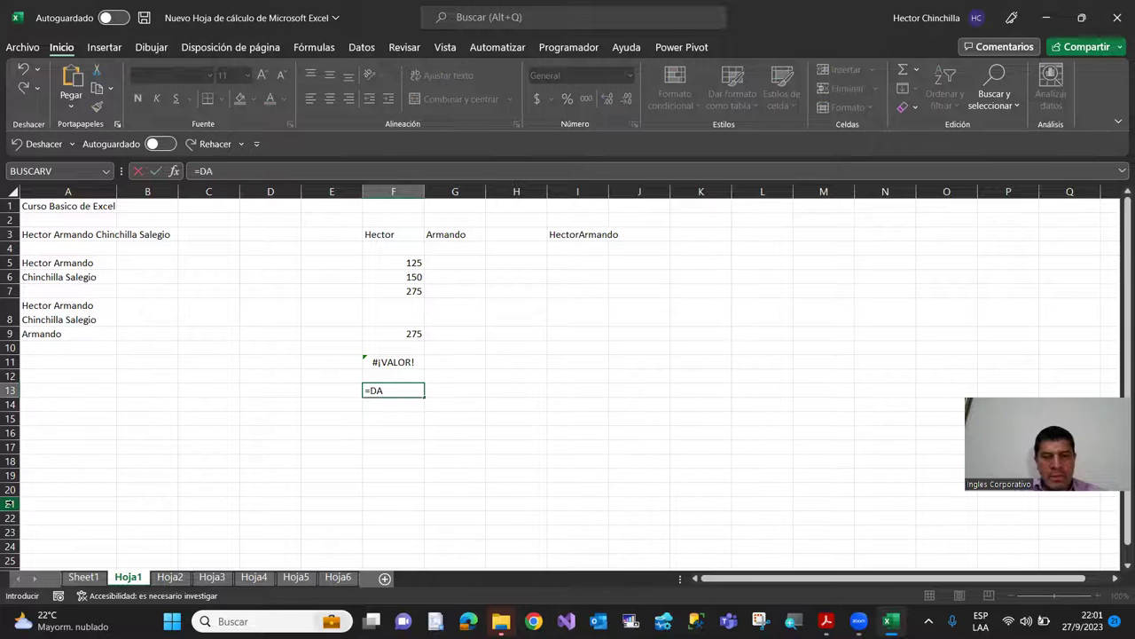
key("BackSpace")
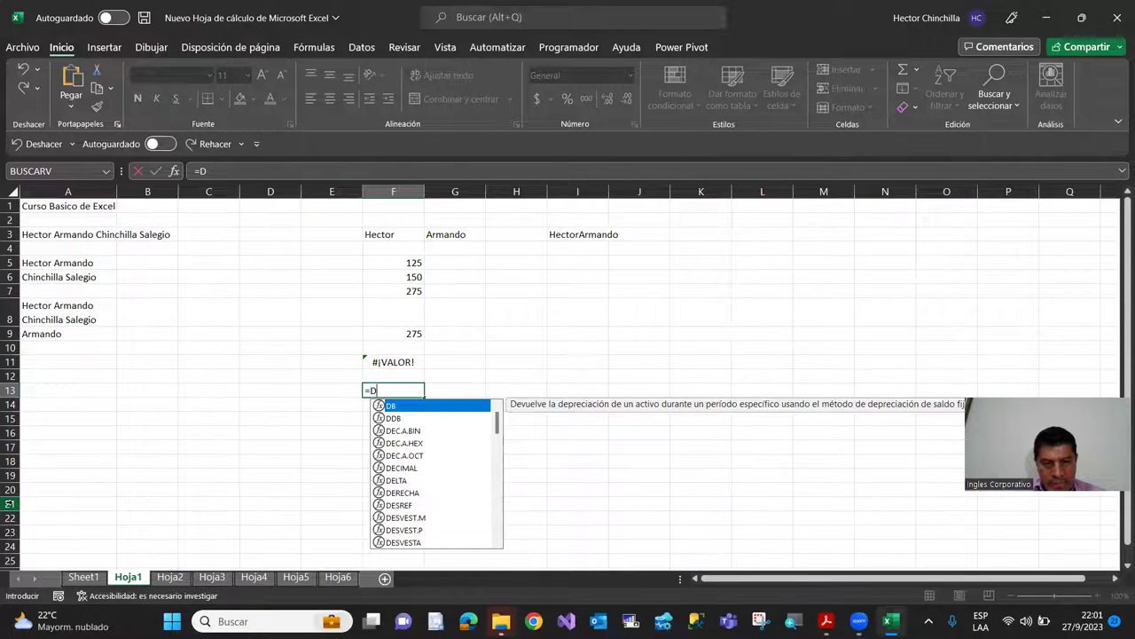
type("ECIMAL")
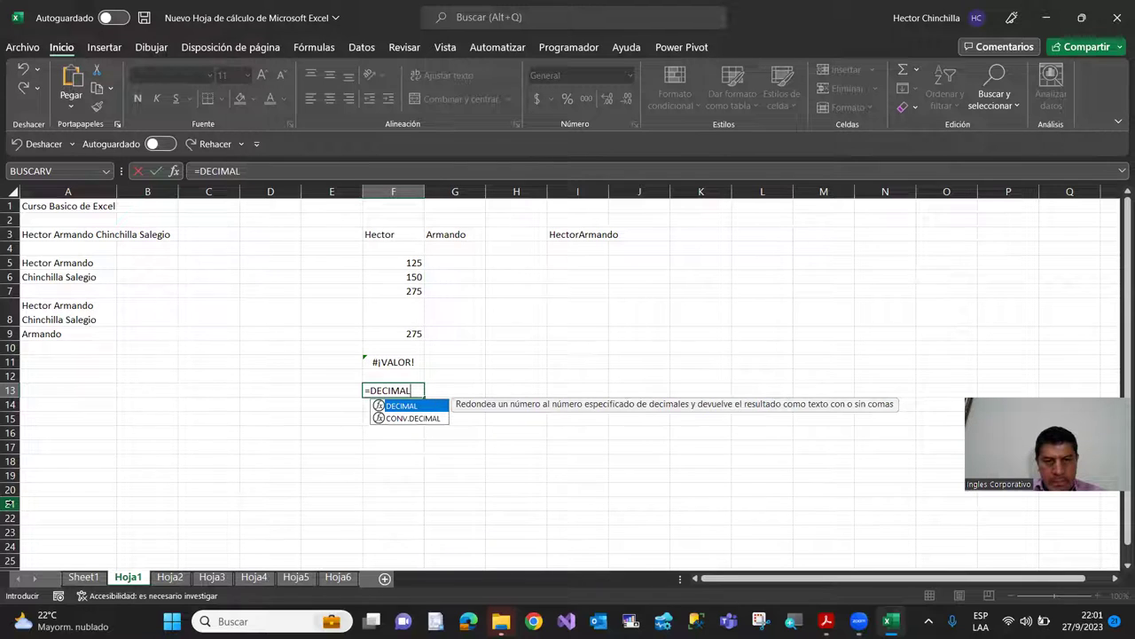
key("BackSpace")
key("BackSpace")
key("BackSpace")
key("BackSpace")
key("BackSpace")
key("BackSpace")
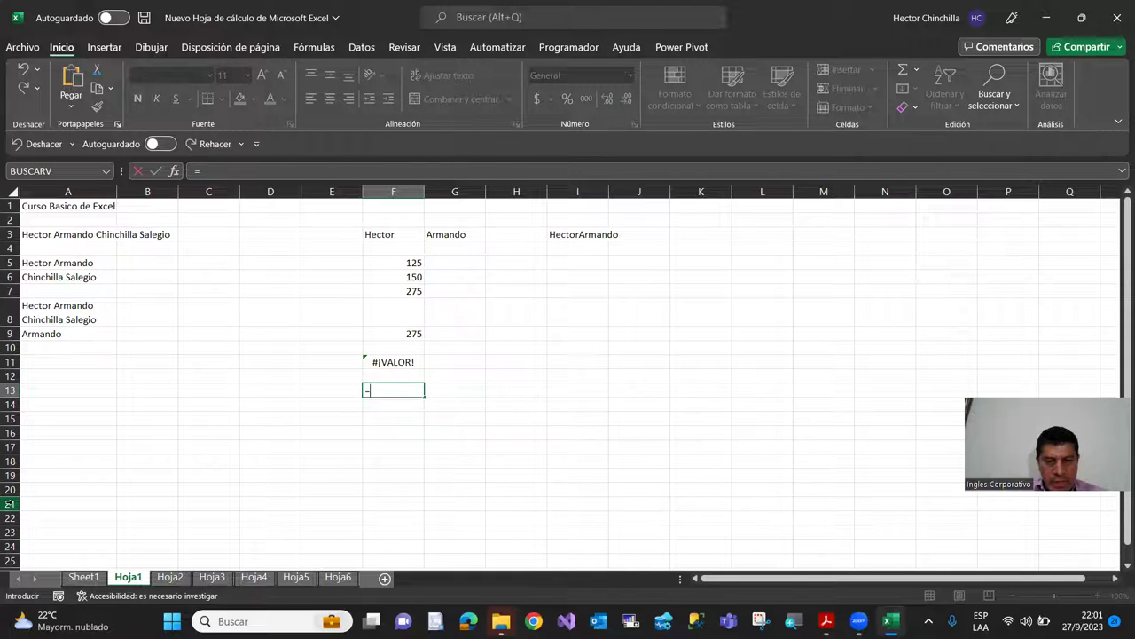
Commit the unknown function name =IND in F13 so it shows #¿NOMBRE?
type("IND")
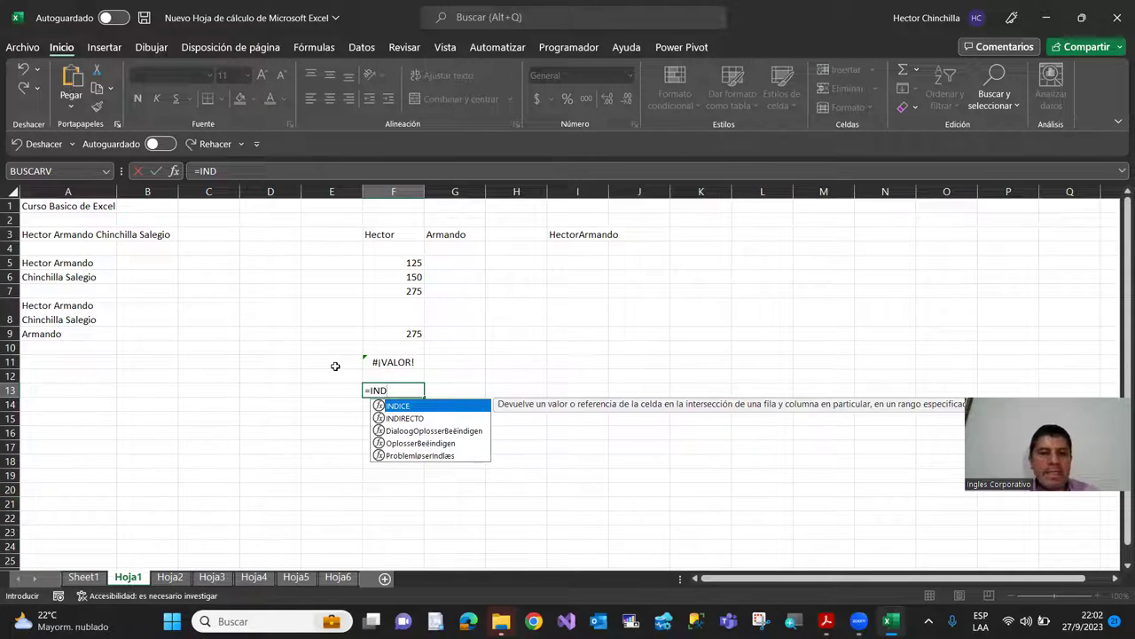
key("Escape")
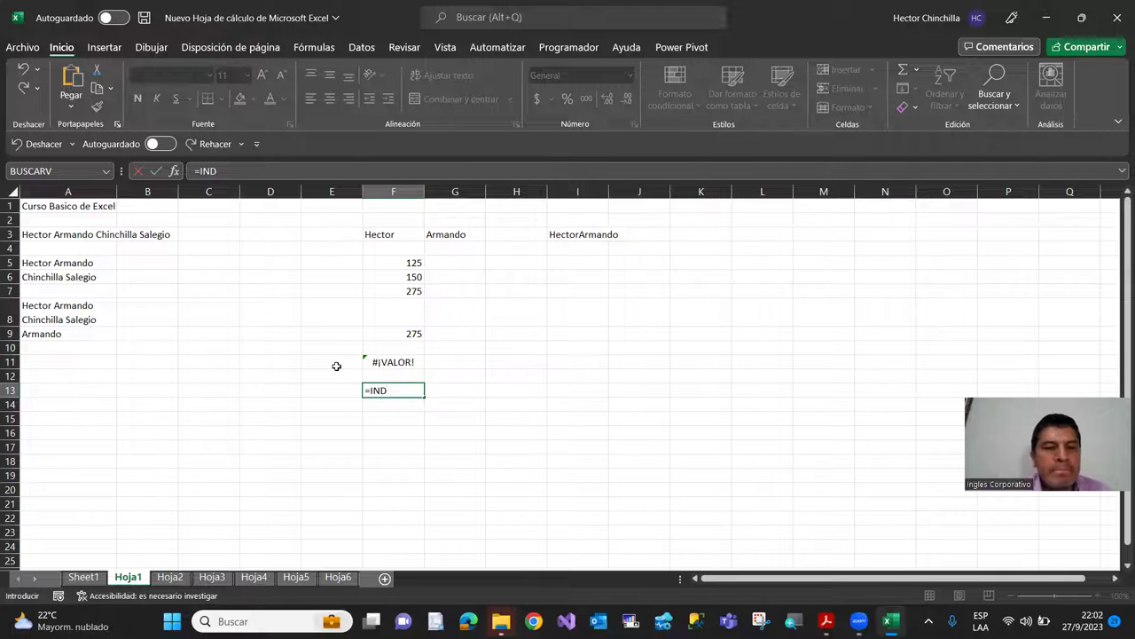
left_click(336, 365)
left_click(228, 358)
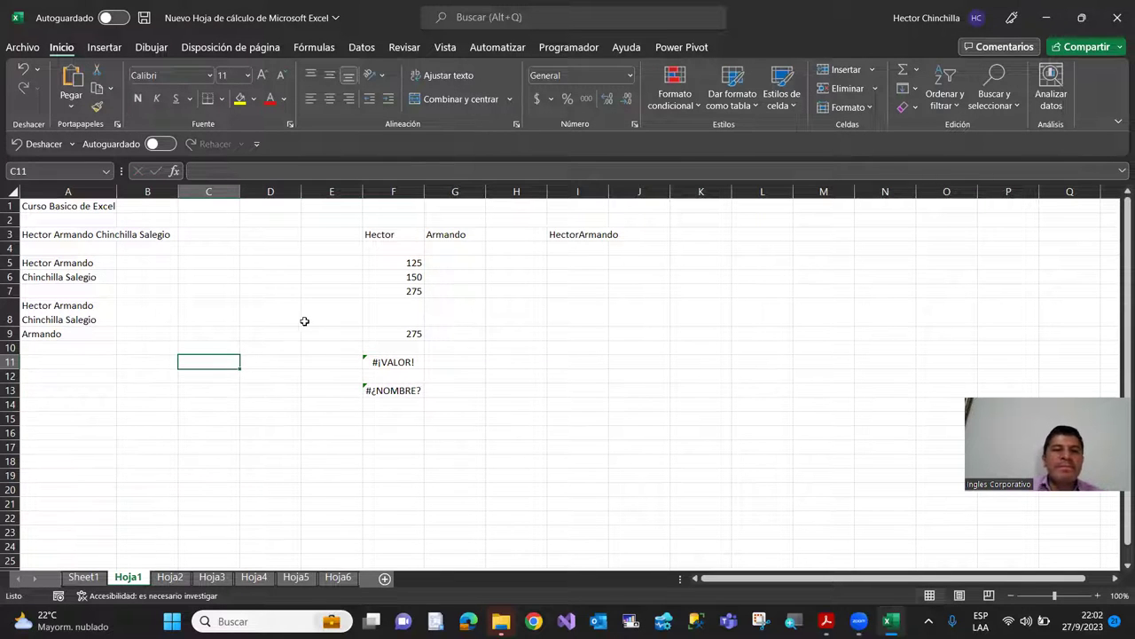
key("alt+Tab")
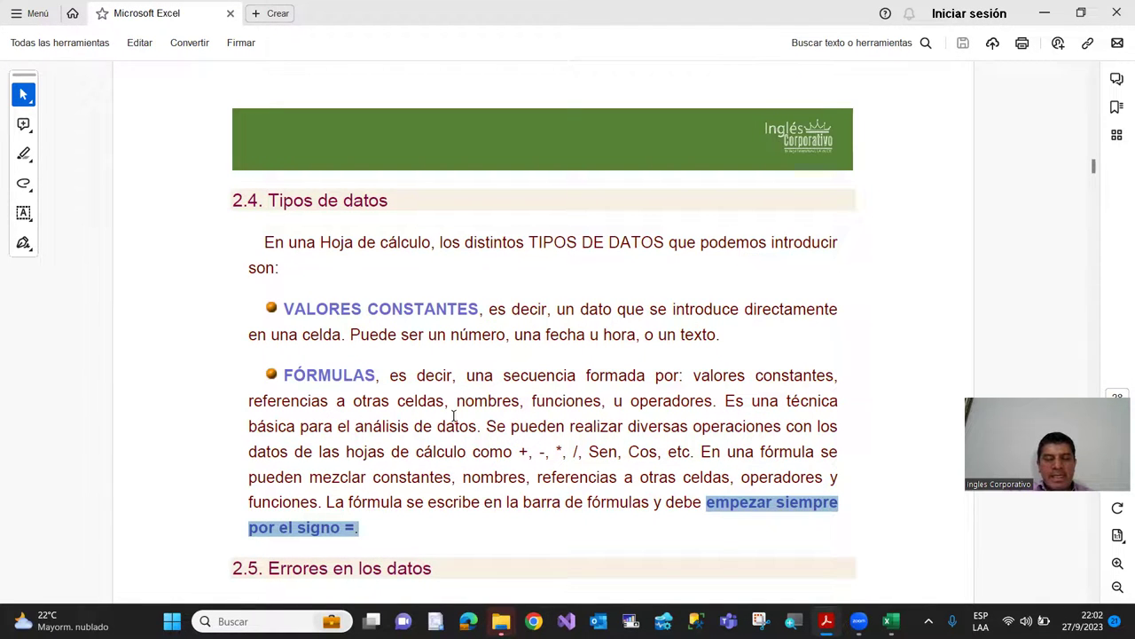
scroll(453, 416, "down", 1)
scroll(453, 416, "up", 2)
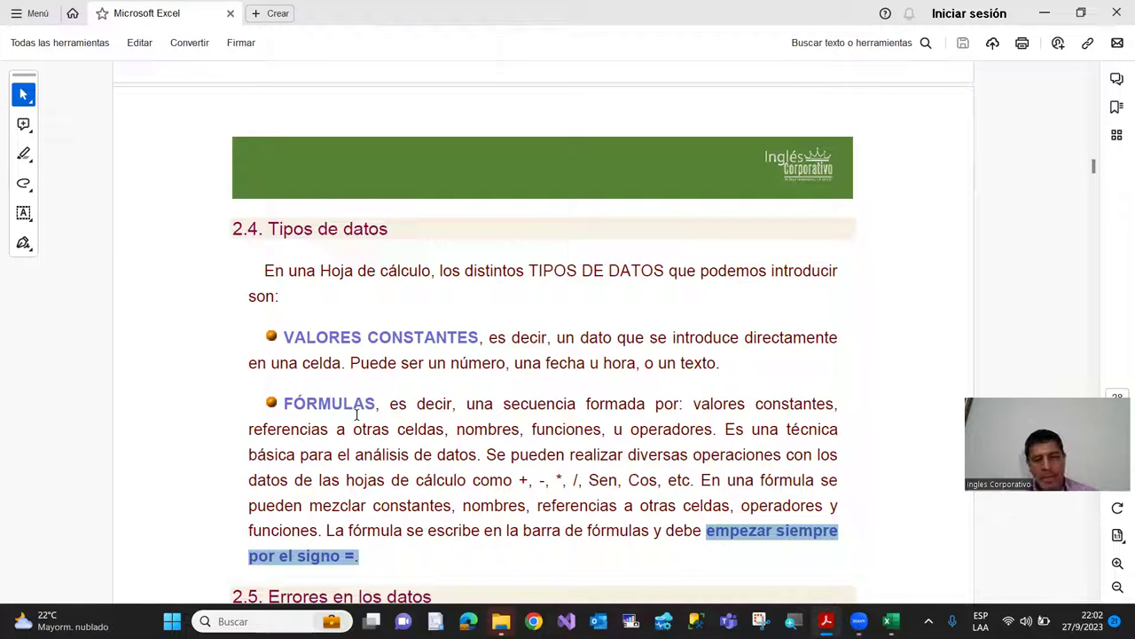
key("alt+Tab")
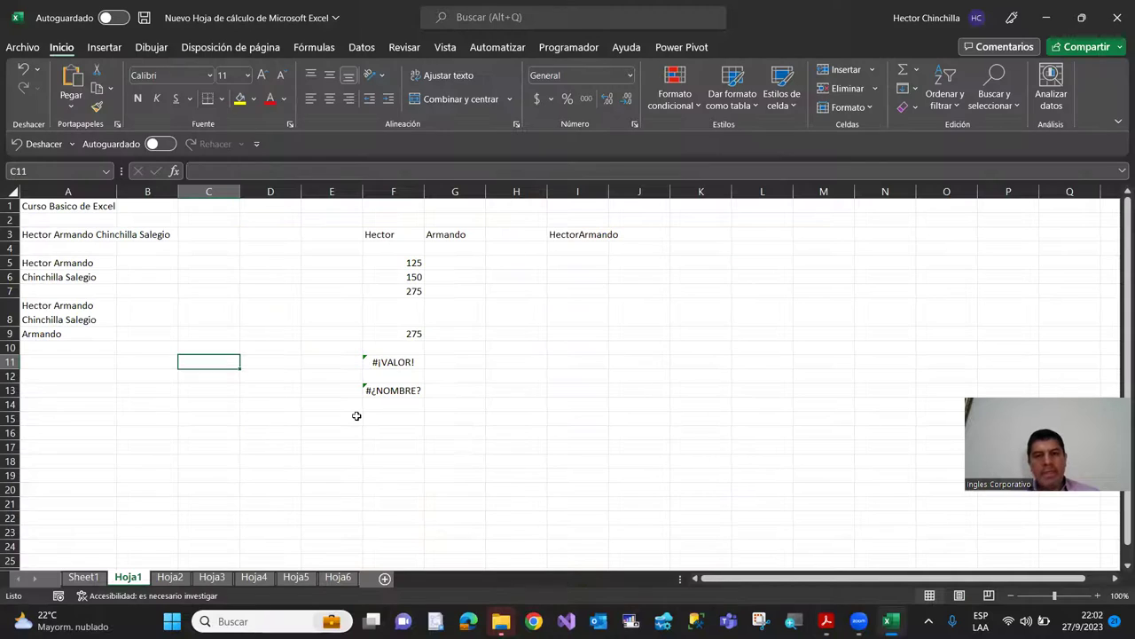